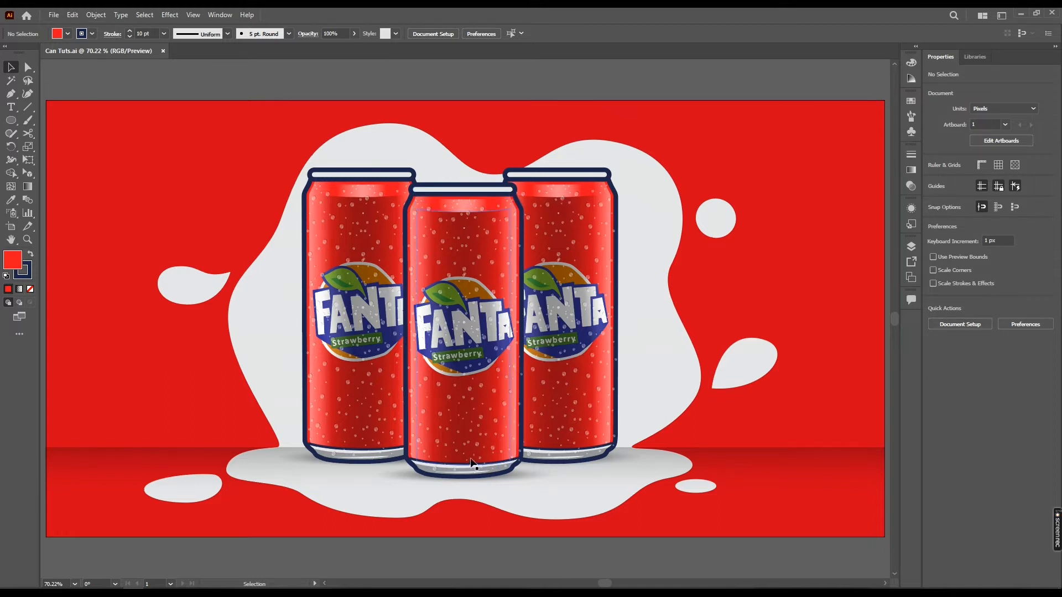
Zoom and pan around the finished can artwork to examine it
scroll(473, 287, "up", 3)
left_click_drag(473, 281, 524, 317)
scroll(477, 247, "down", 3)
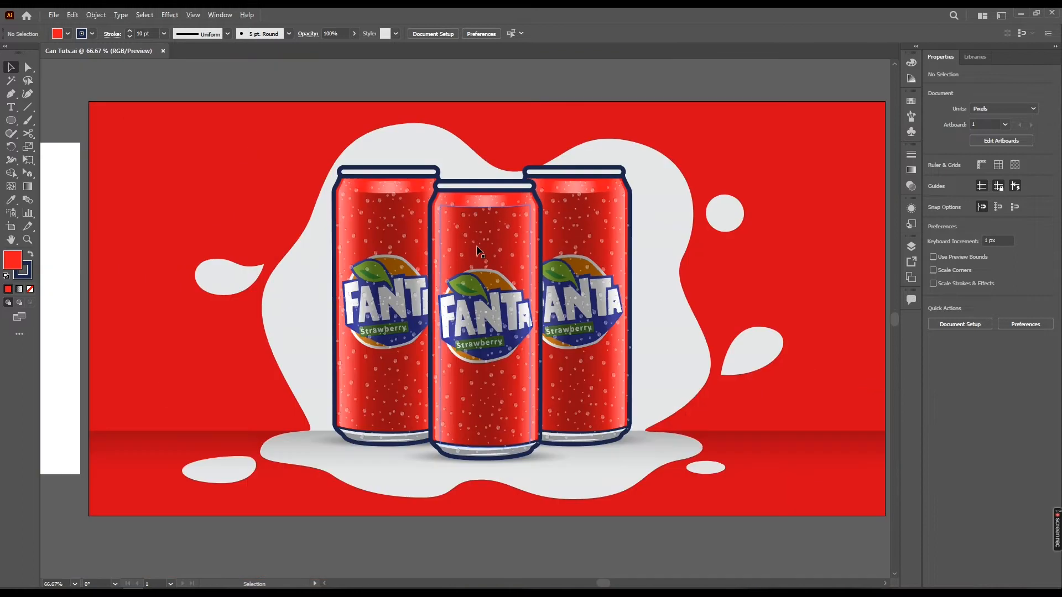
left_click_drag(406, 278, 442, 302)
scroll(452, 278, "down", 1)
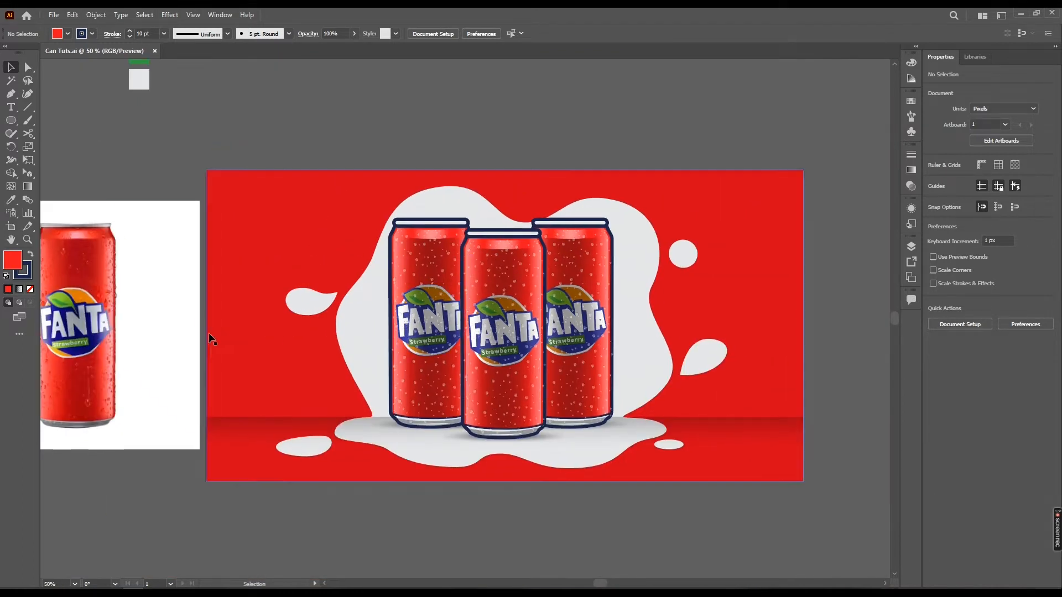
Move the reference Fanta can photo onto the artwork's canvas area beside the illustrated cans
left_click(180, 323)
left_click_drag(216, 264, 202, 339)
left_click_drag(149, 383, 628, 376)
scroll(632, 418, "up", 1)
left_click_drag(633, 419, 663, 389)
left_click_drag(455, 355, 505, 345)
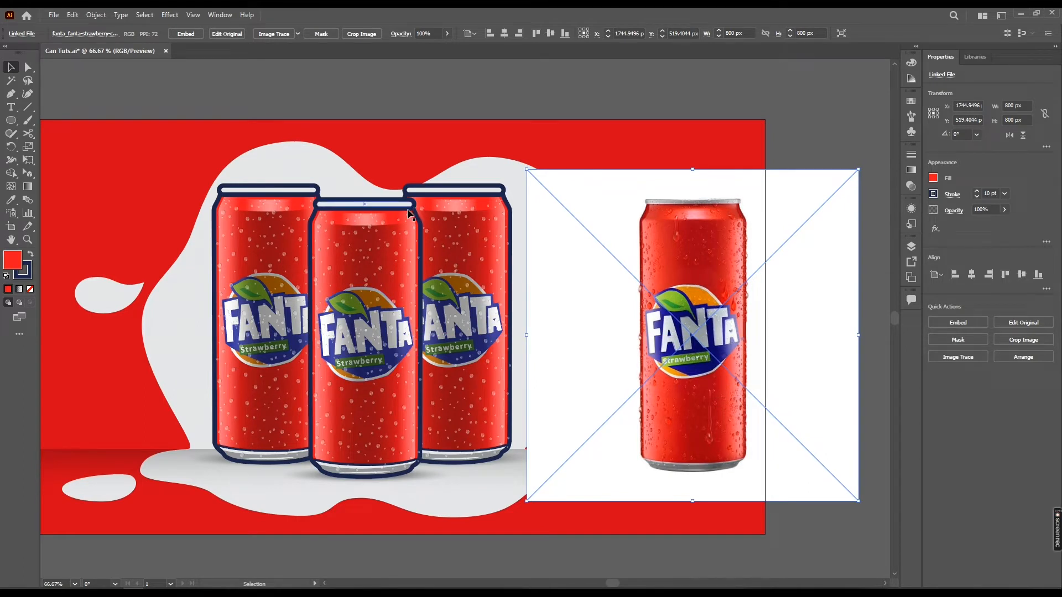
left_click_drag(592, 407, 651, 404)
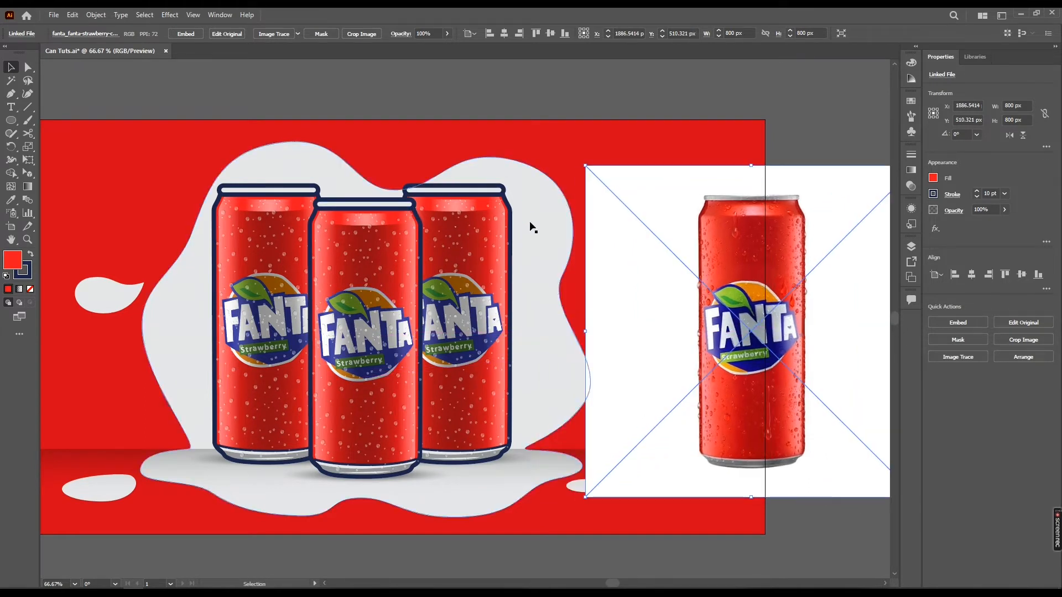
Create a new landscape document of 1920 × 1000 px
scroll(441, 218, "down", 1)
key("ctrl+shift+a")
left_click(54, 15)
left_click(73, 27)
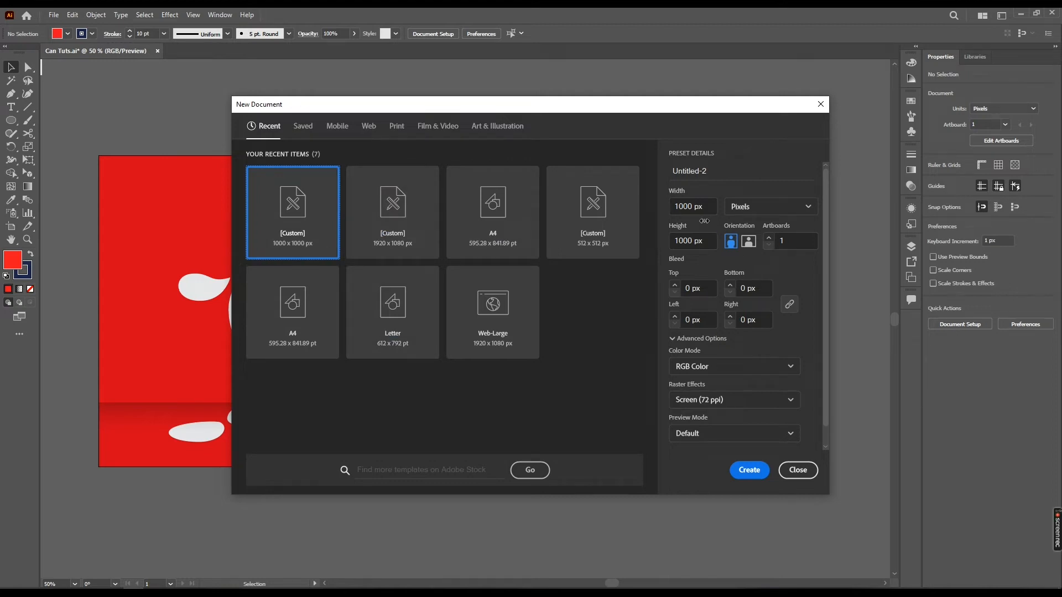
left_click_drag(694, 205, 684, 205)
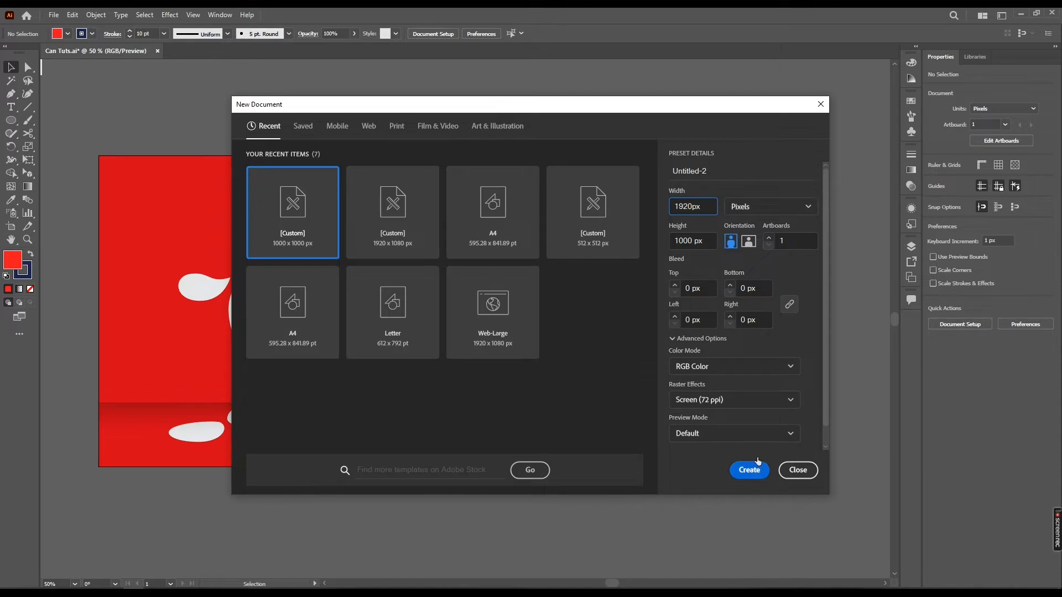
left_click(748, 240)
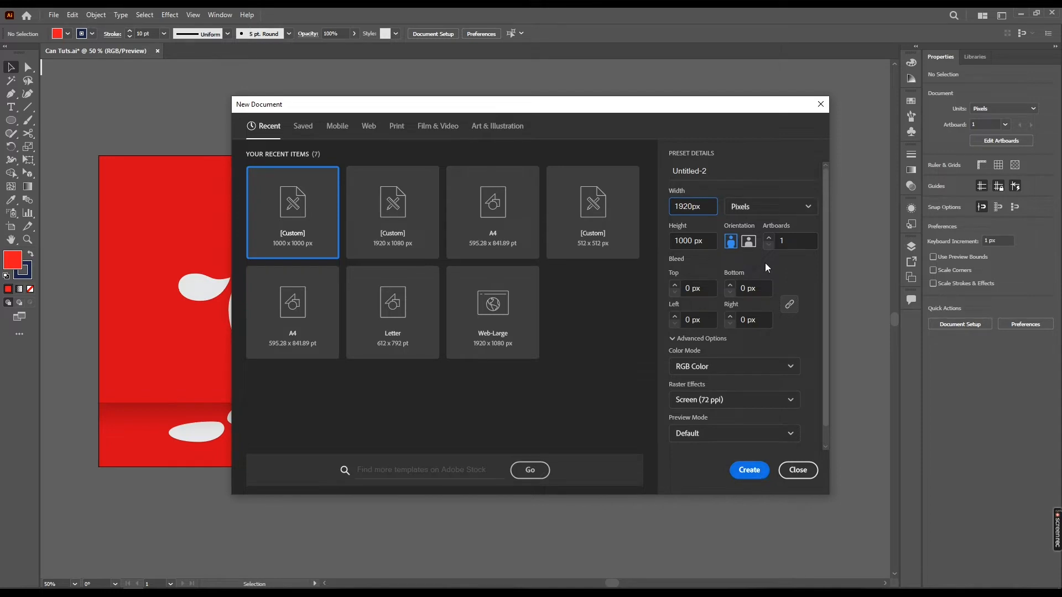
left_click(753, 471)
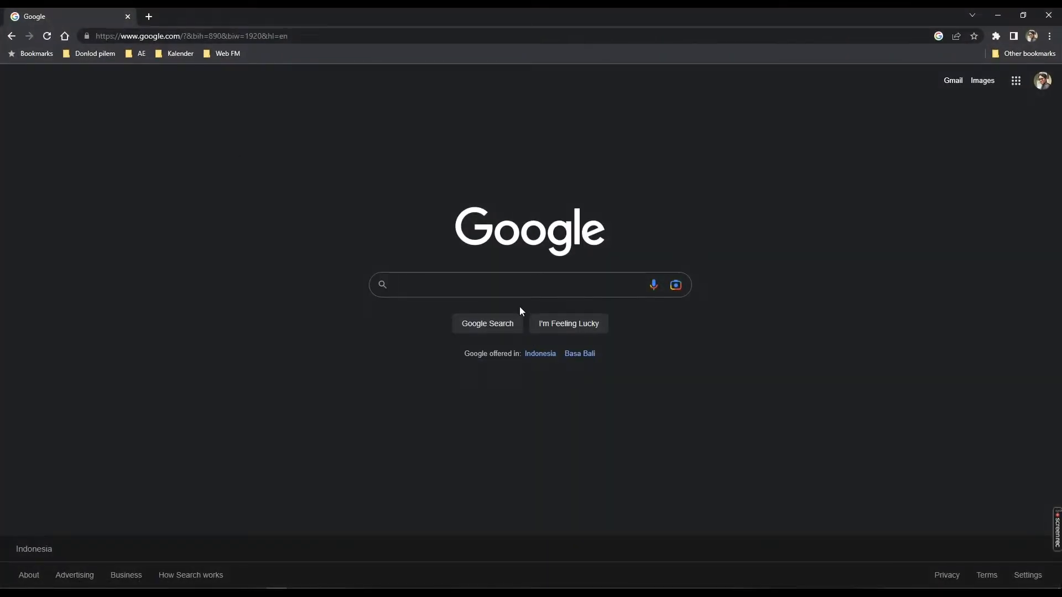
In the browser, search Google Images for fanta can
type("fanta can")
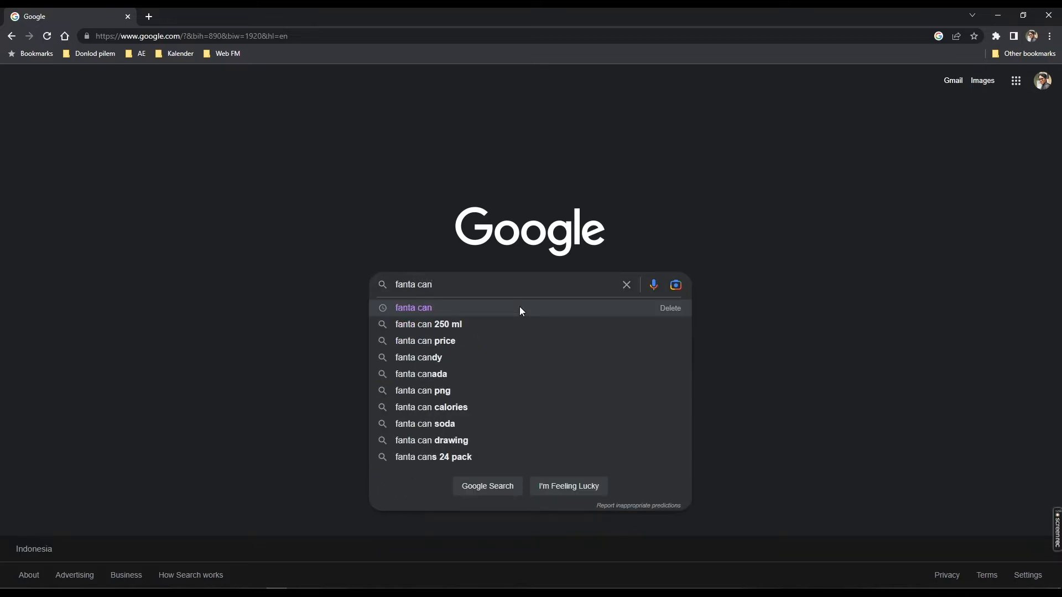
key("Return")
left_click(188, 127)
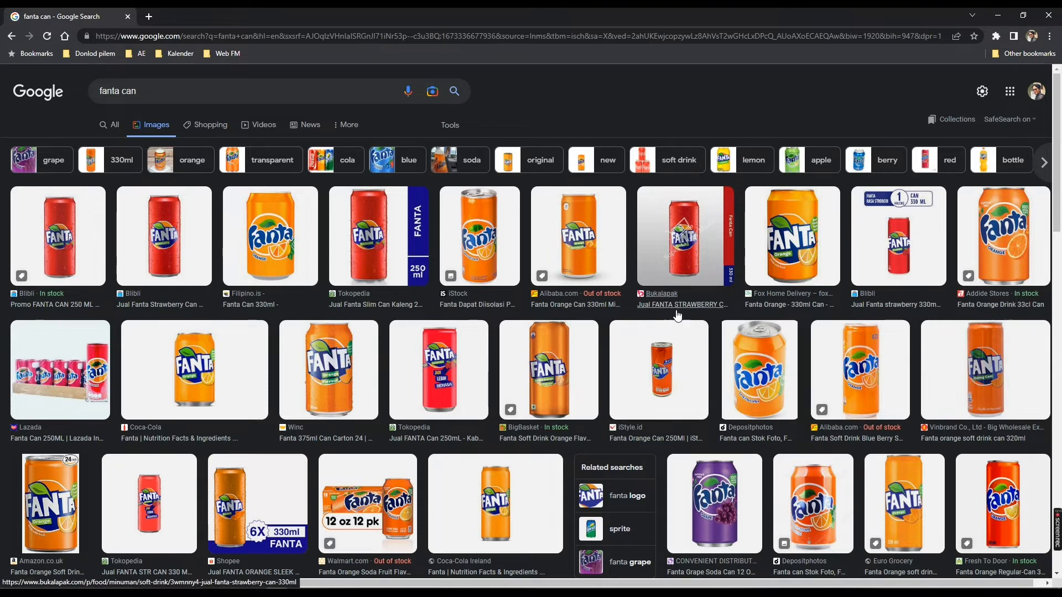
Preview several results and copy the Fanta Strawberry can image
left_click(369, 236)
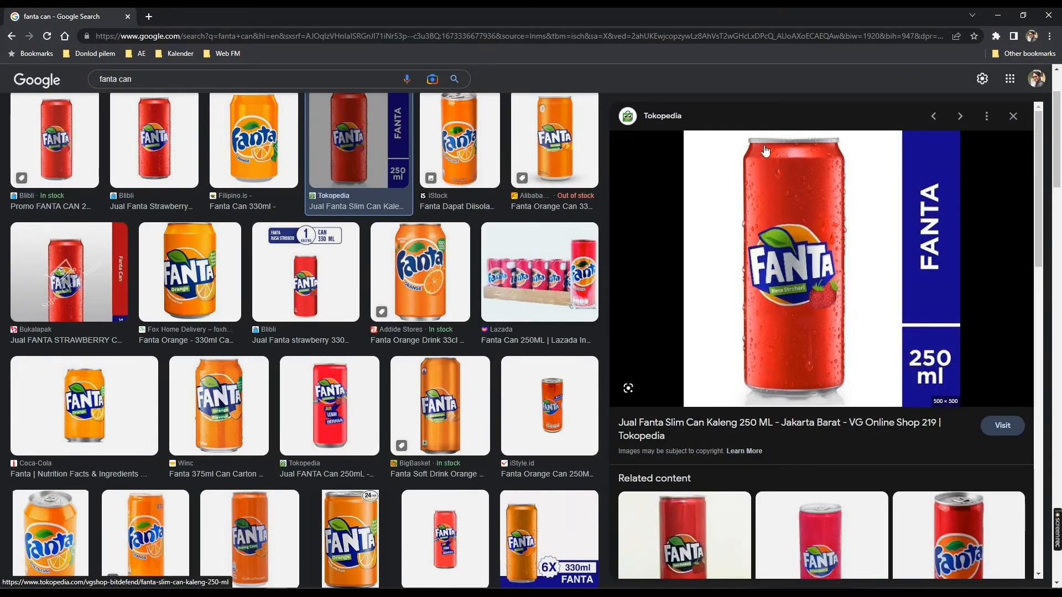
left_click(513, 427)
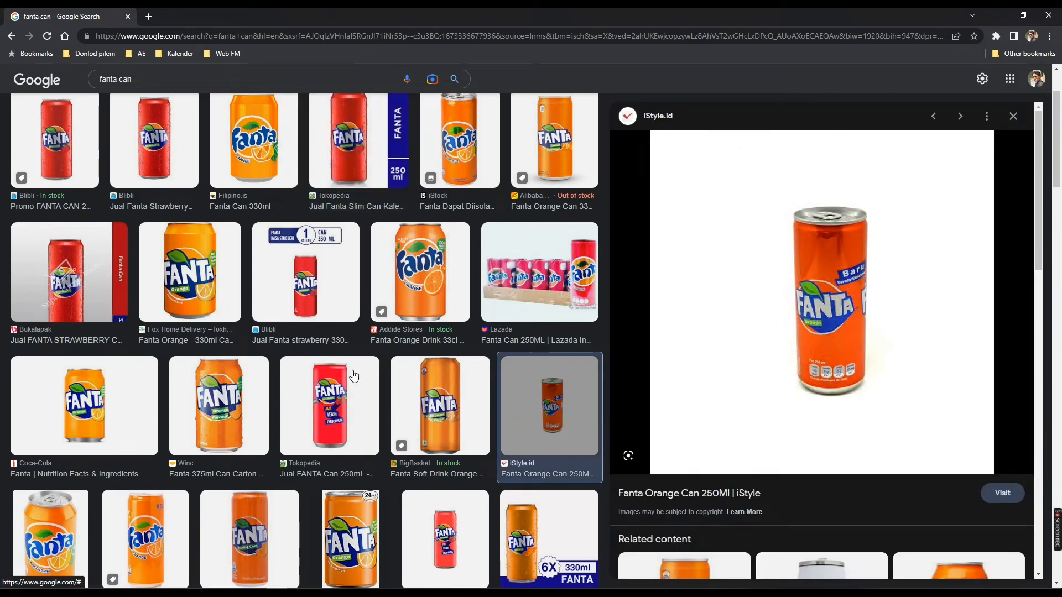
left_click(545, 150)
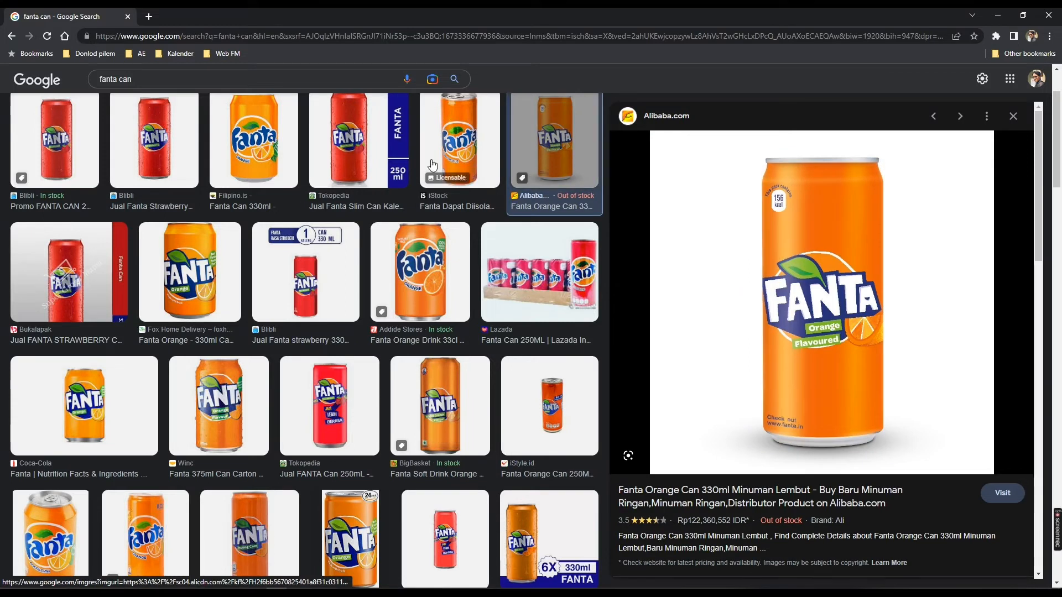
left_click(349, 166)
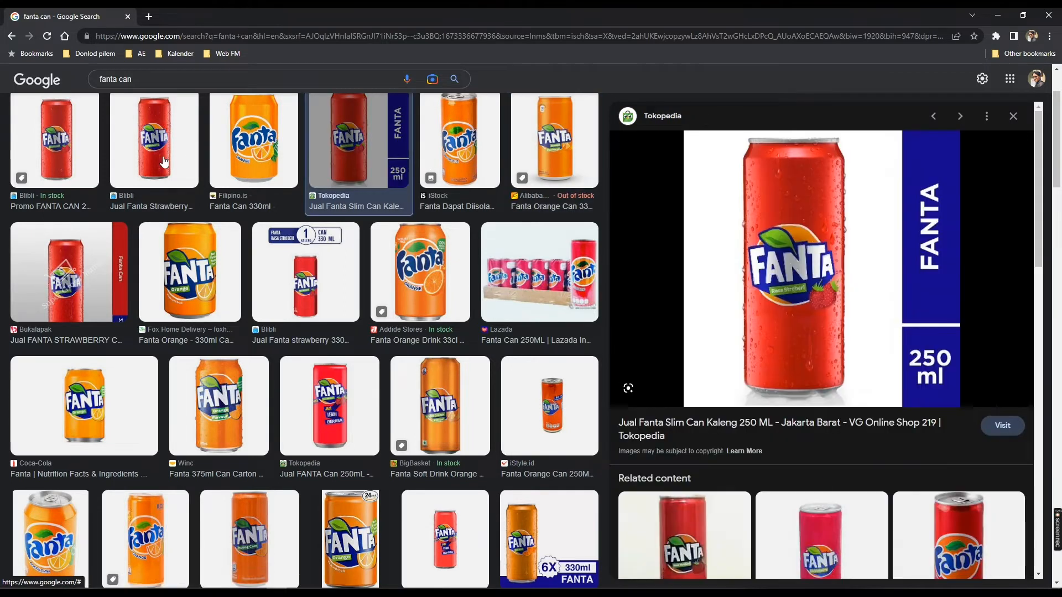
left_click(154, 142)
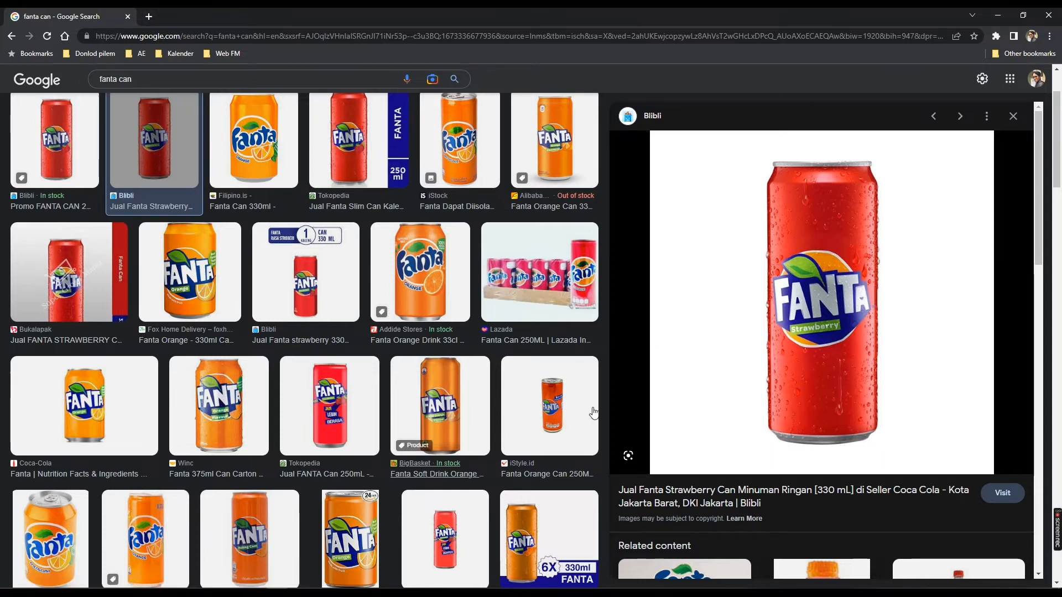
right_click(740, 339)
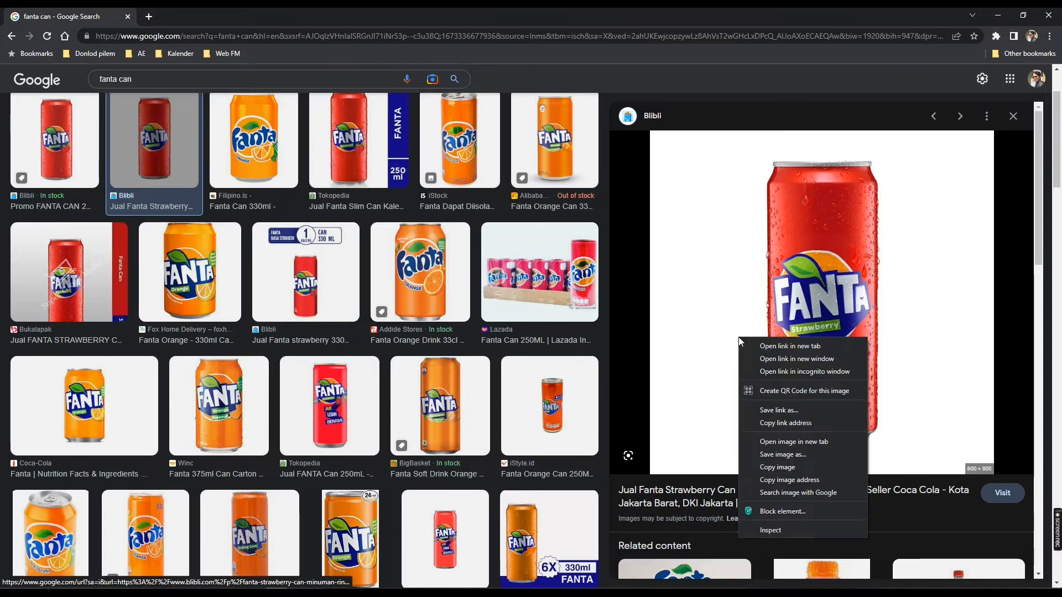
left_click(778, 467)
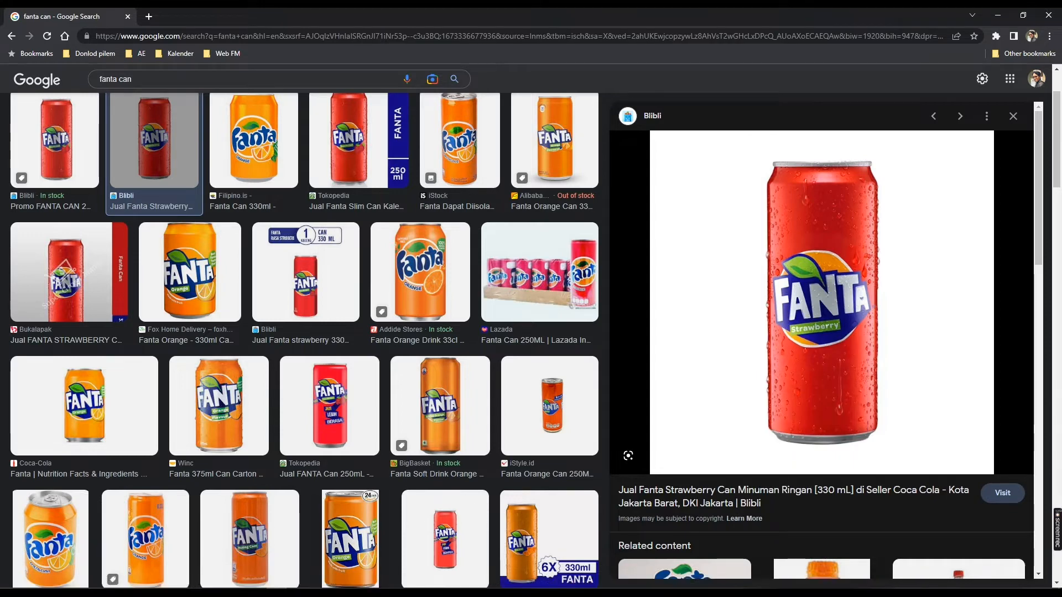
Switch back to Illustrator and paste the can image into the new document
key("alt+Tab")
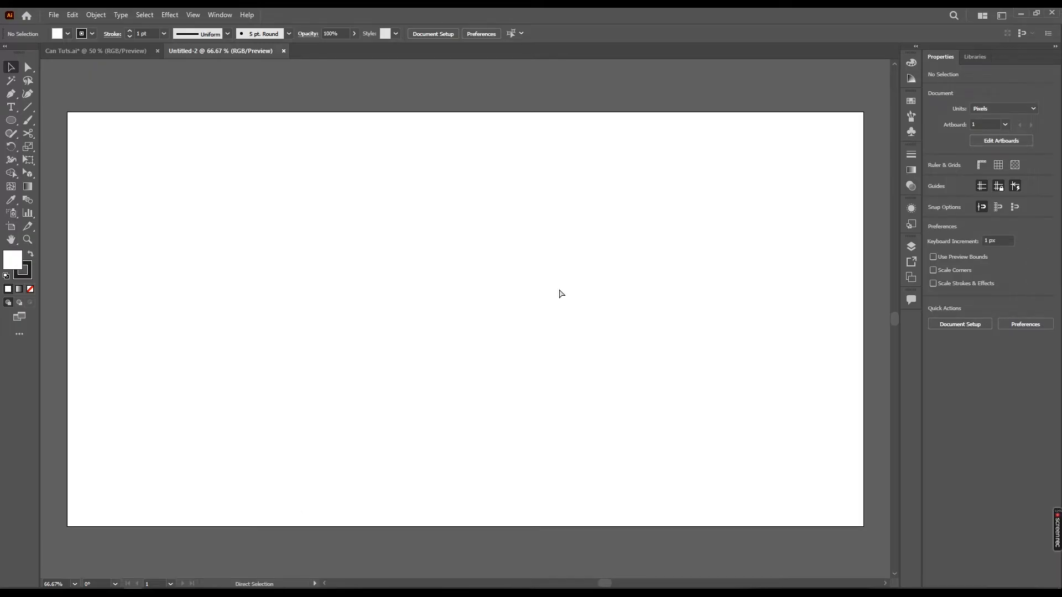
key("ctrl+v")
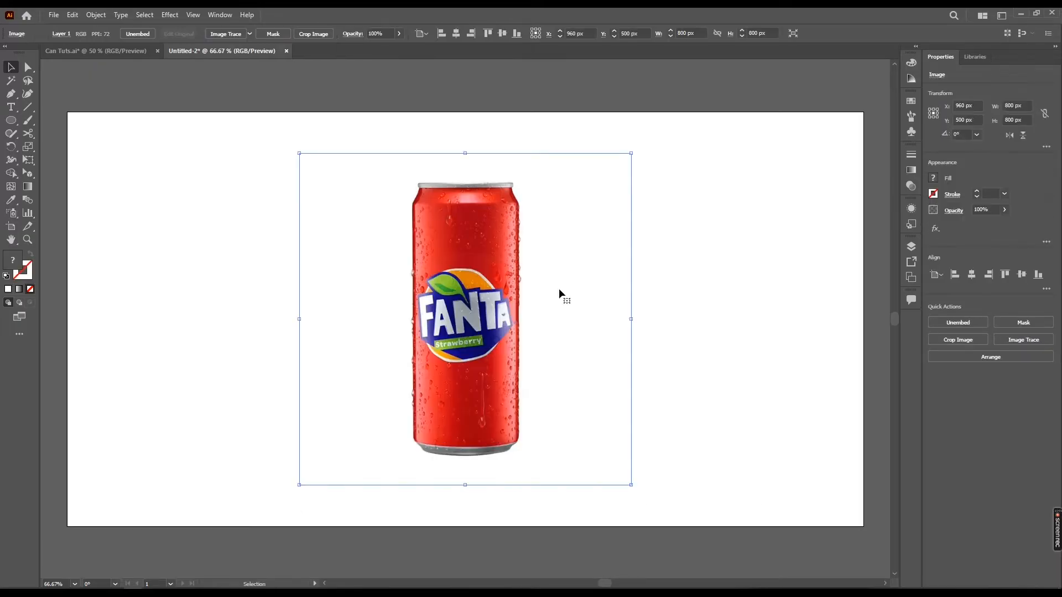
left_click(691, 258)
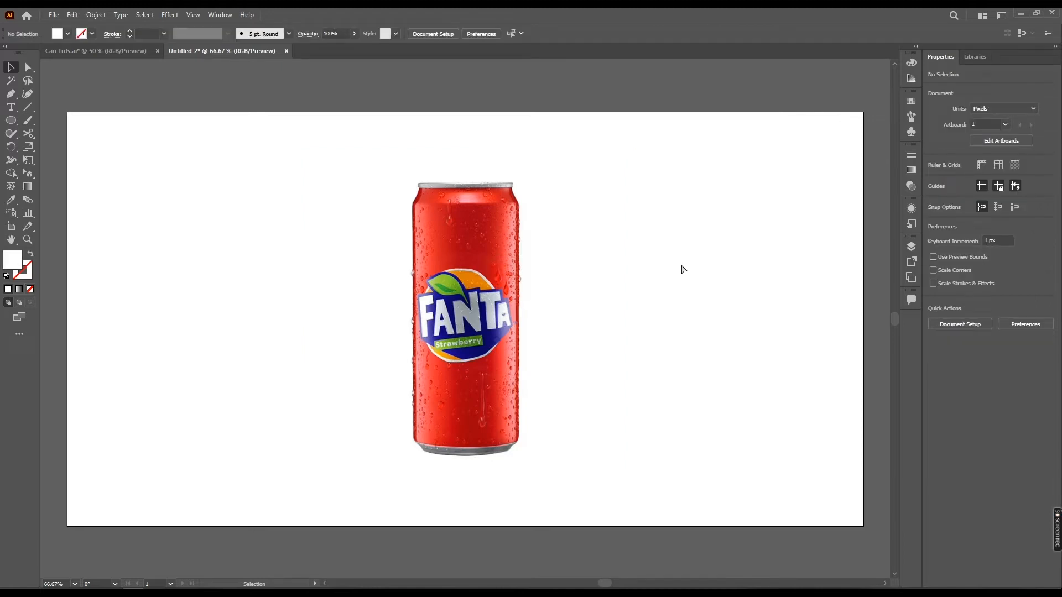
Zoom the can to 100% and hide the artboard boundaries
key("ctrl+0")
left_click(575, 302)
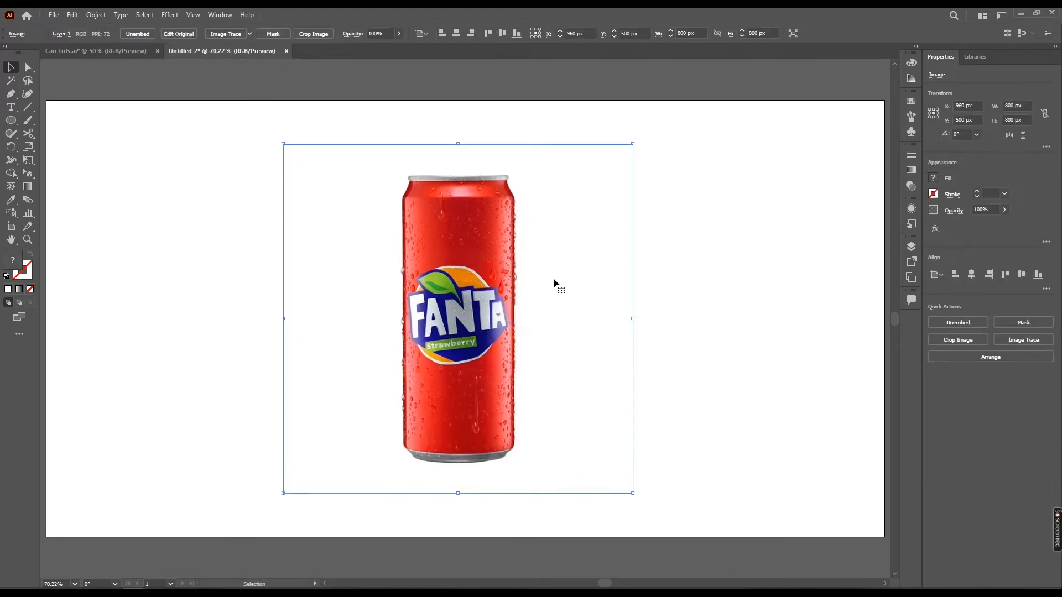
key("ctrl+shift+a")
key("ctrl+1")
left_click_drag(493, 355, 499, 355)
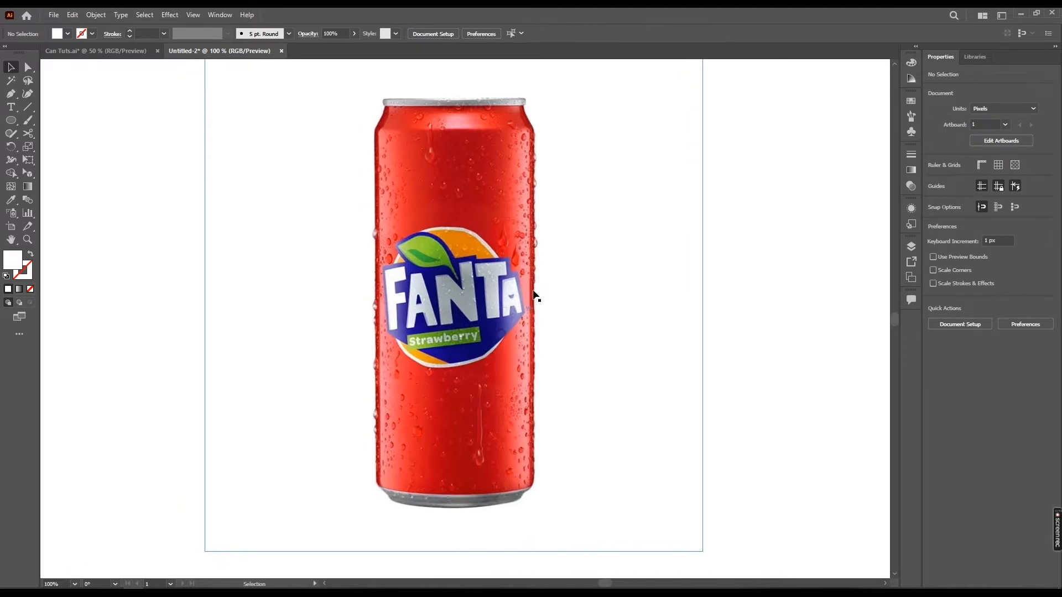
left_click_drag(553, 222, 558, 222)
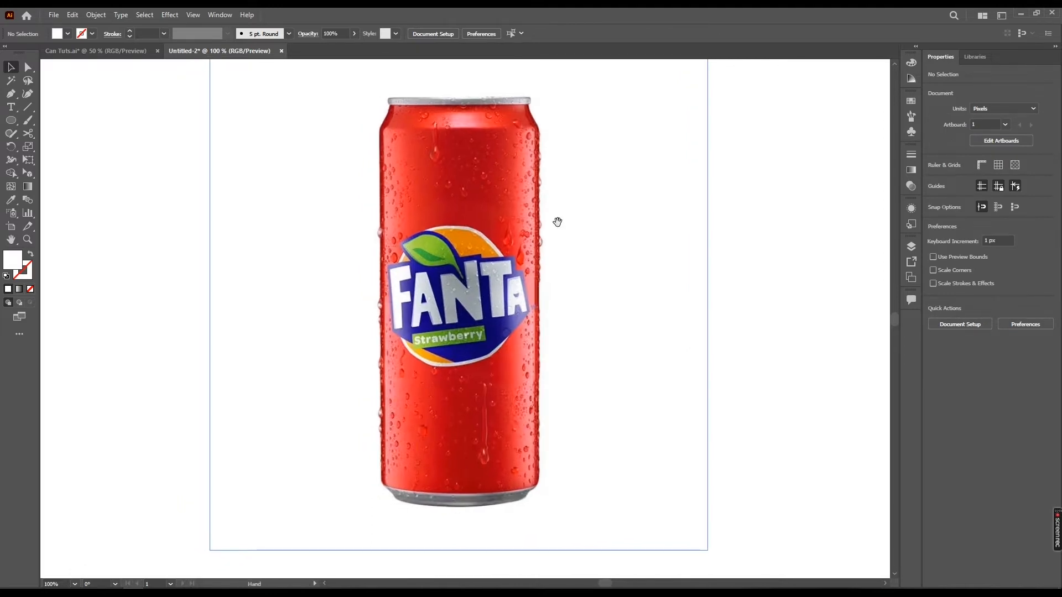
key("ctrl+shift+h")
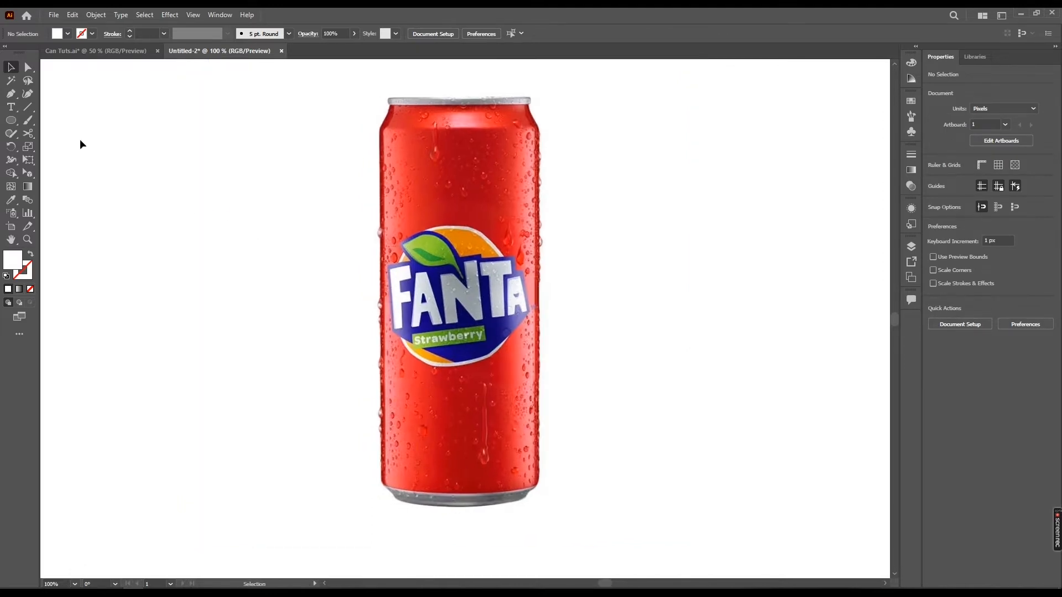
With the Pen tool, zoom in and start tracing the can outline at its top-left shoulder
left_click(11, 120)
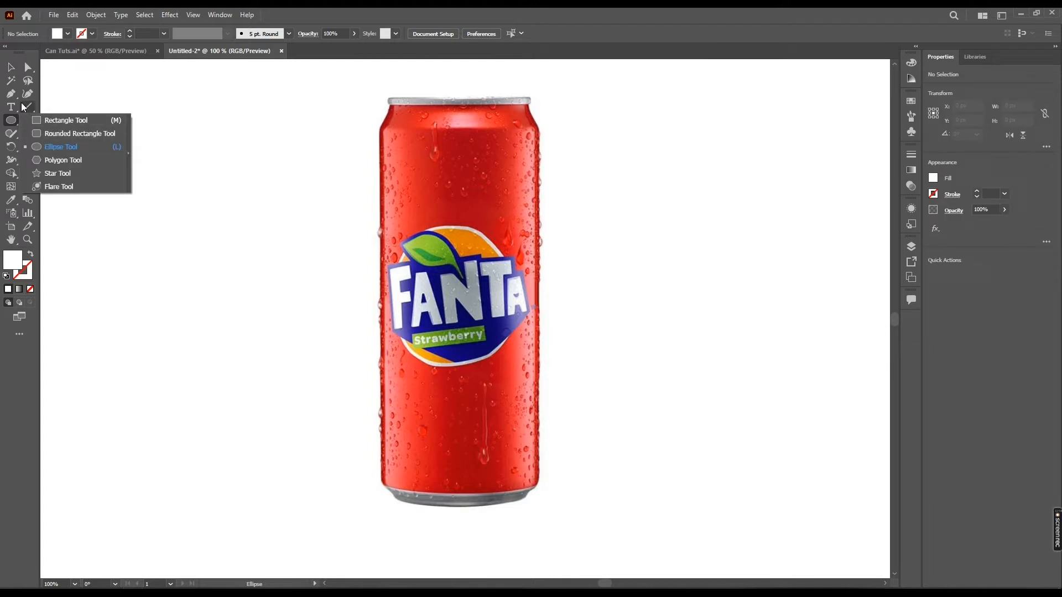
left_click(17, 97)
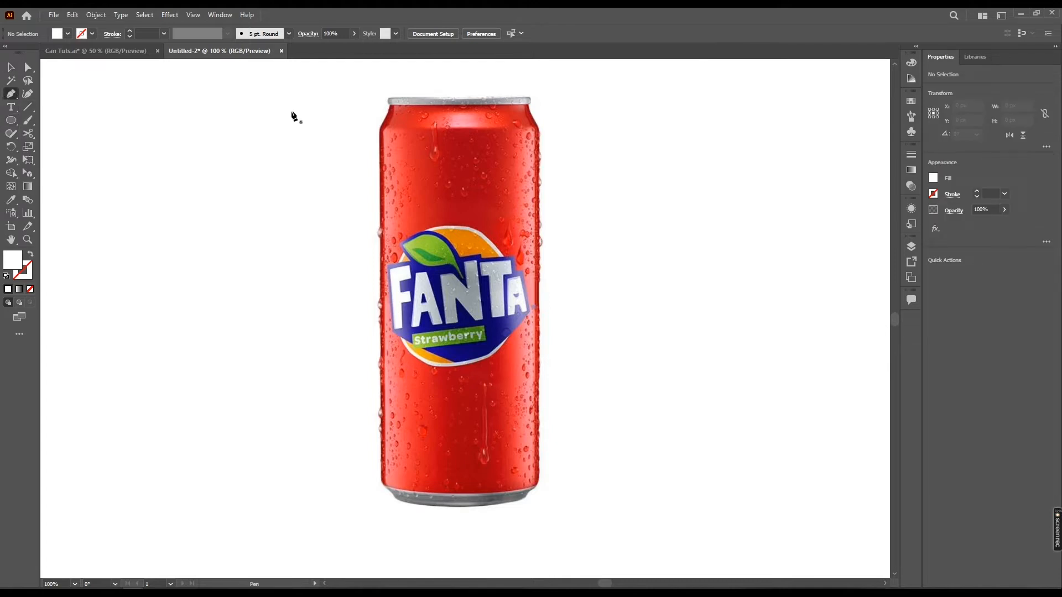
left_click_drag(465, 179, 447, 179)
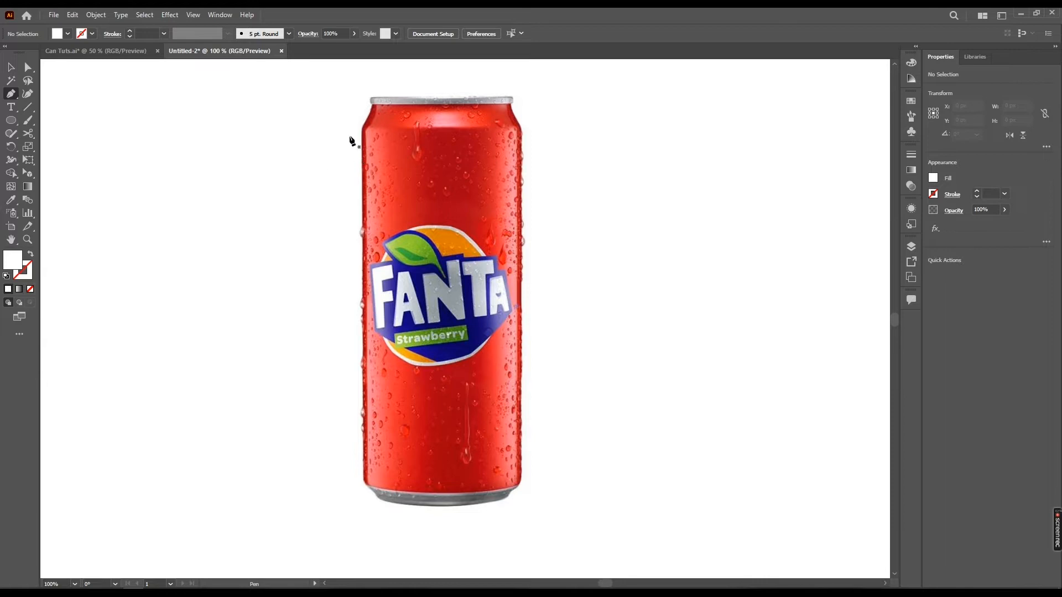
scroll(371, 120, "up", 4)
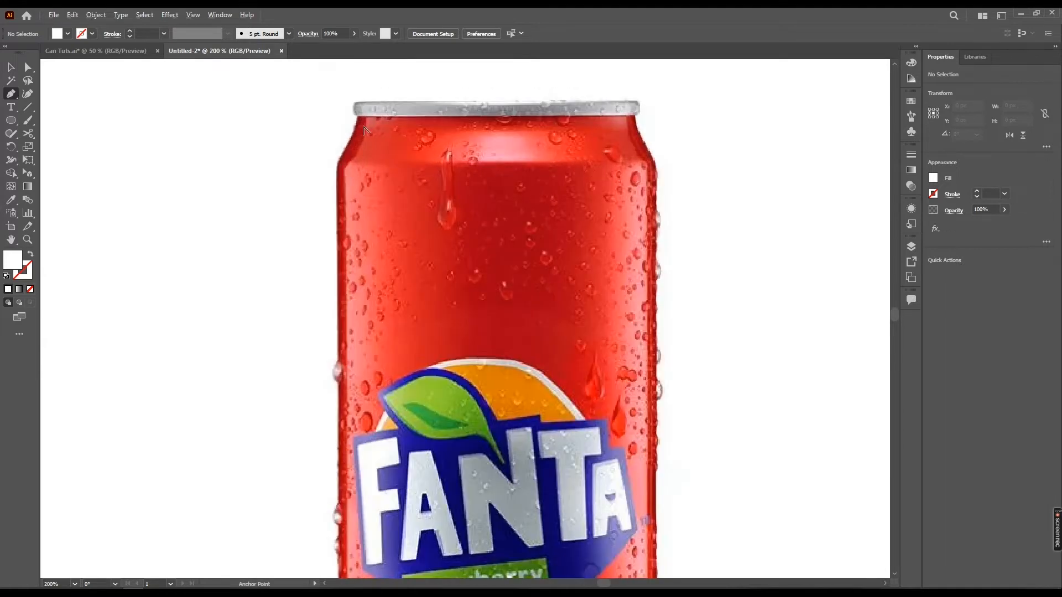
left_click_drag(384, 160, 388, 164)
left_click(380, 151)
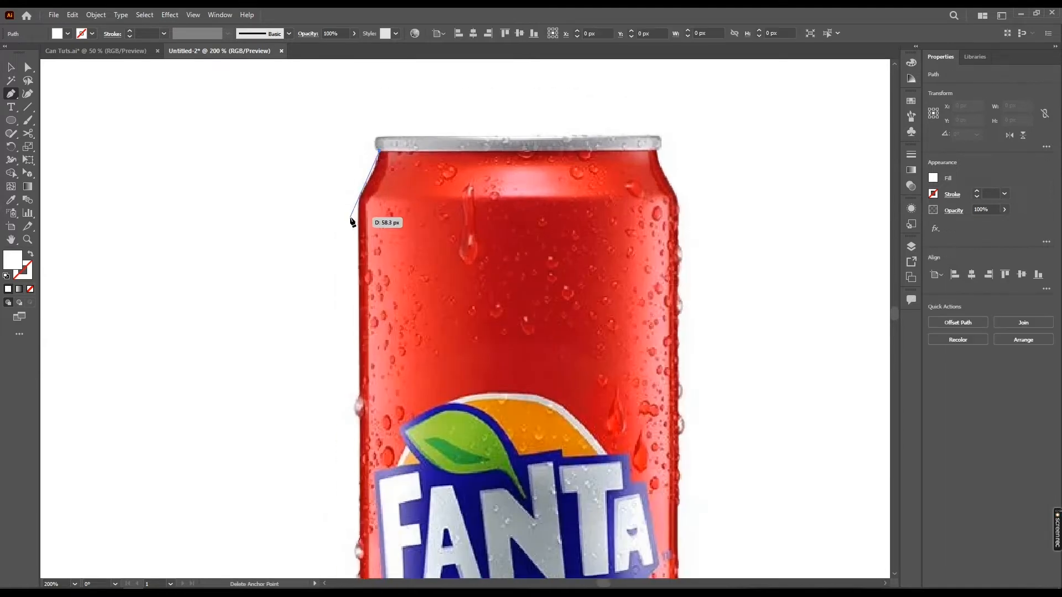
left_click_drag(360, 197, 350, 212)
Continue the path down the left side and around the curved bottom of the can
scroll(403, 304, "down", 6)
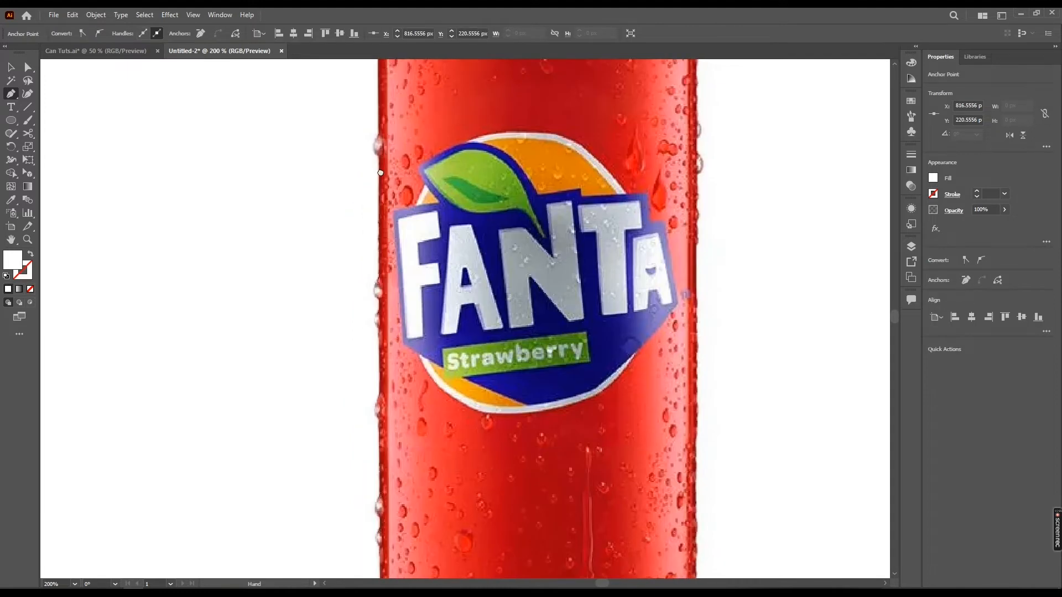
left_click_drag(375, 435, 533, 489)
left_click(399, 468)
scroll(407, 476, "right", 5)
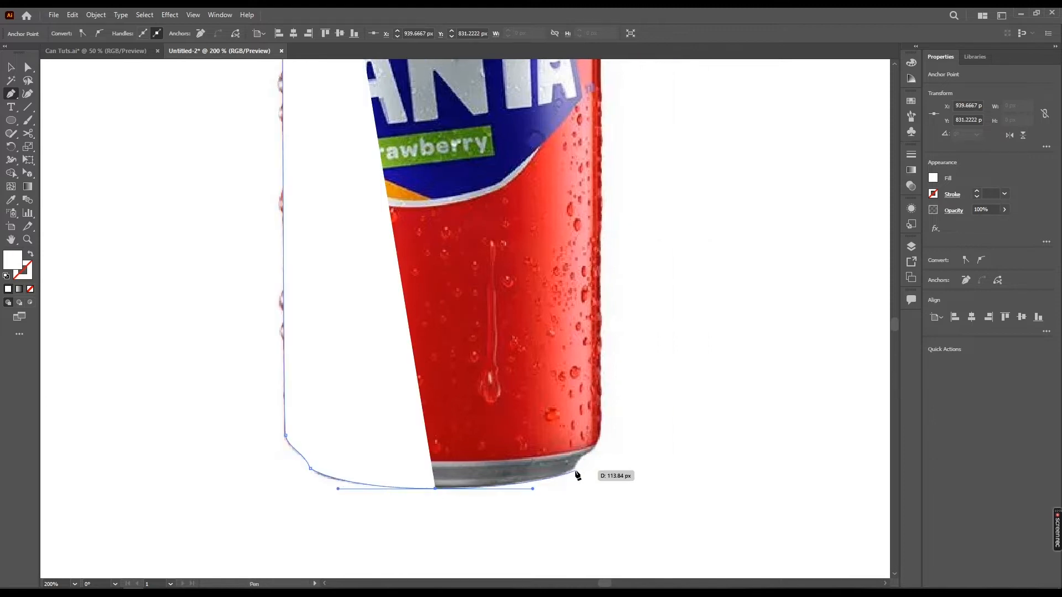
left_click(573, 468)
left_click_drag(596, 447, 562, 474)
left_click(557, 475)
key("ctrl+z")
left_click(563, 454)
Trace up the right side and across the top, closing the path at the top-left
scroll(560, 442, "up", 6)
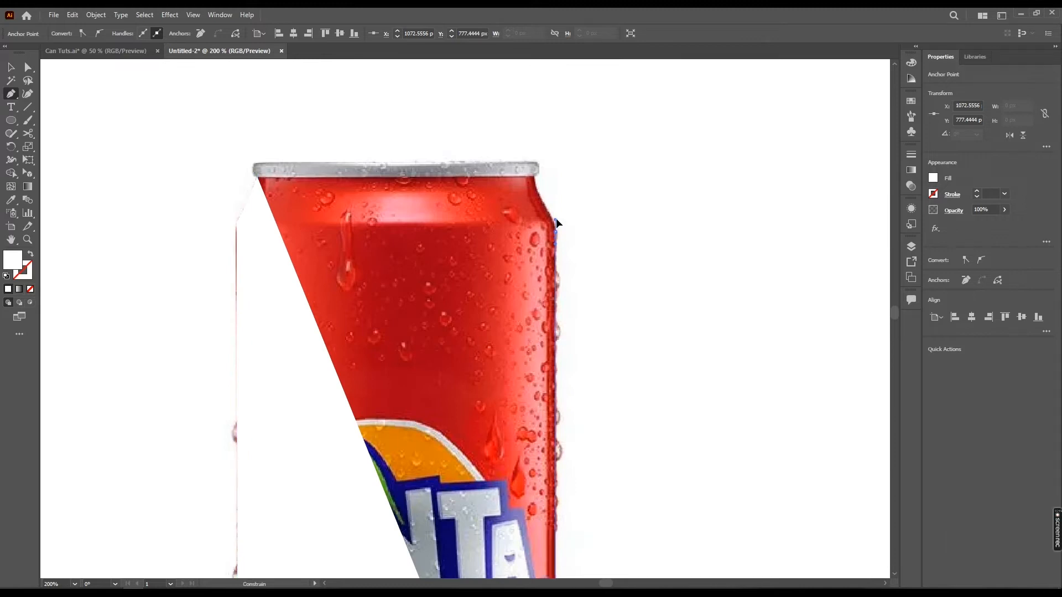
left_click(555, 226)
left_click_drag(556, 225, 538, 203)
left_click(537, 216)
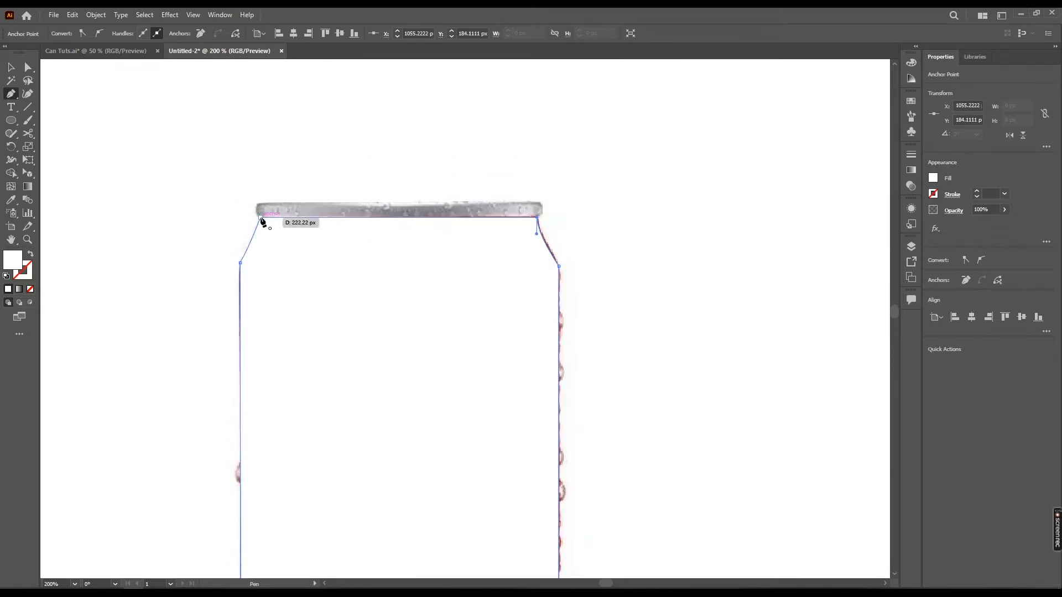
left_click(261, 217)
Adjust the curve handle at the can outline's top-left shoulder anchor to smooth the corner
key("v")
key("a")
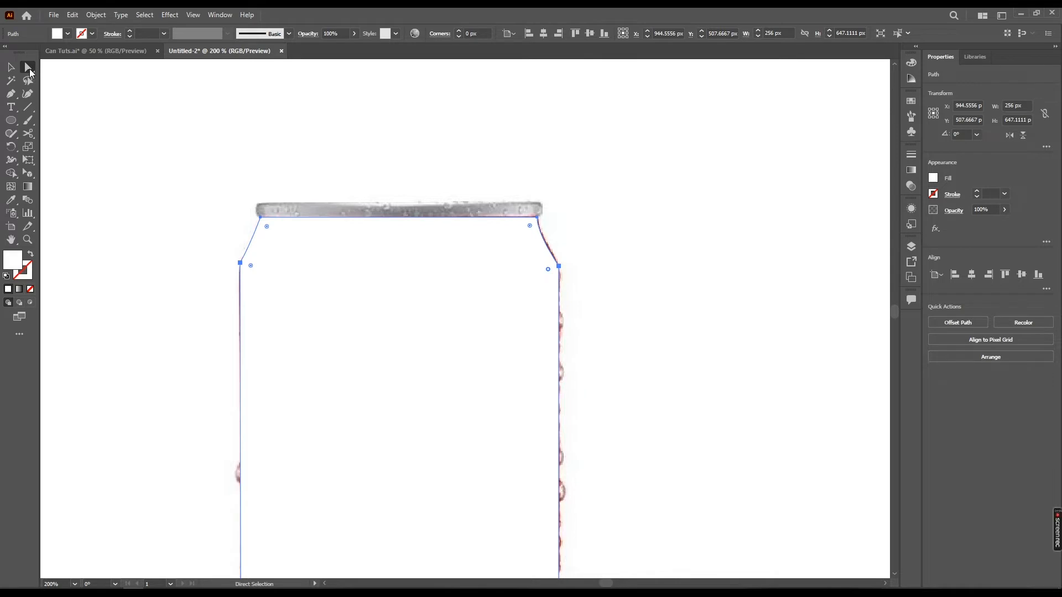
left_click(251, 266, "shift")
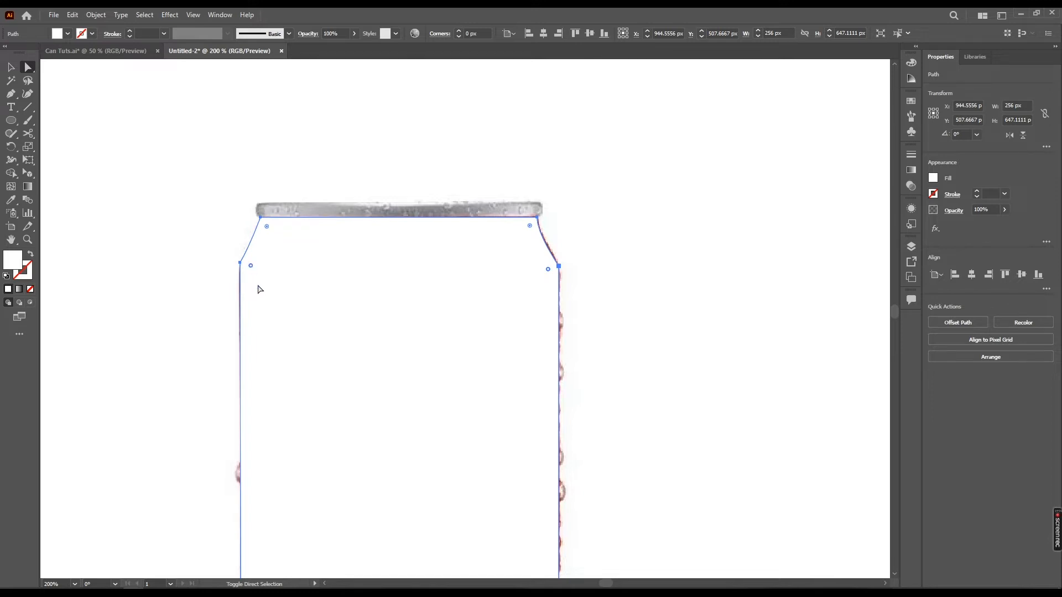
left_click_drag(250, 266, 274, 271)
key("v")
key("space")
left_click_drag(386, 275, 457, 297)
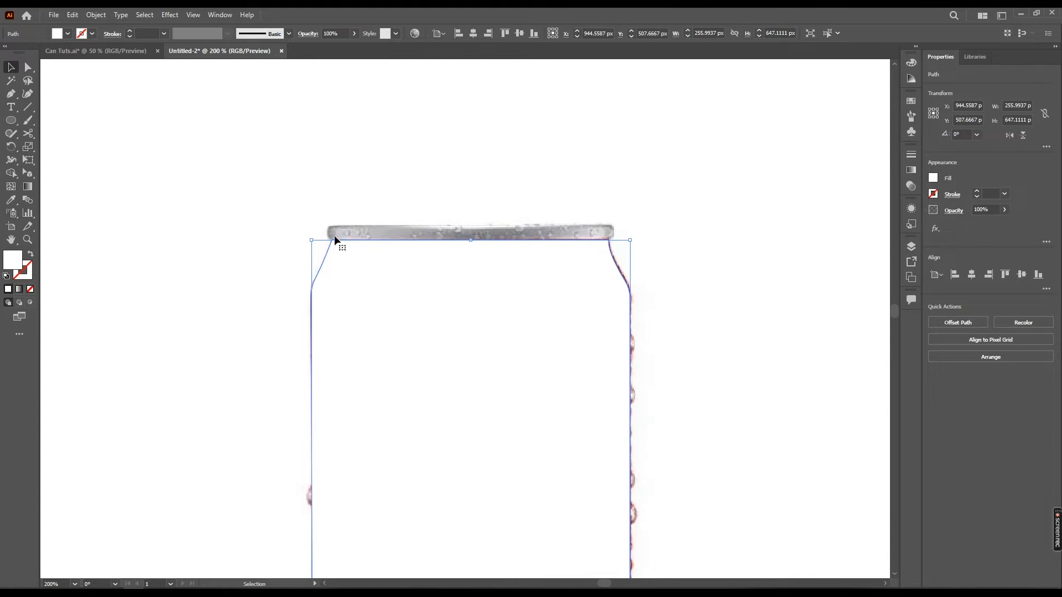
Draw a rectangle about 232 × 13 px over the can's top rim, stretching it to the right edge
key("m")
left_click_drag(331, 239, 609, 224)
key("v")
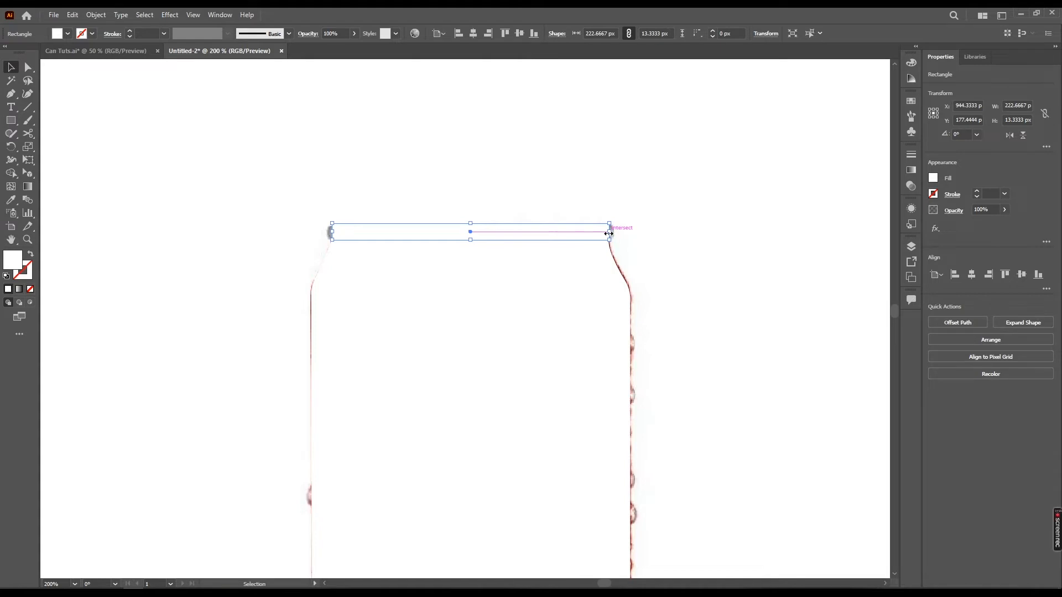
left_click_drag(609, 234, 609, 233)
left_click_drag(610, 232, 615, 231)
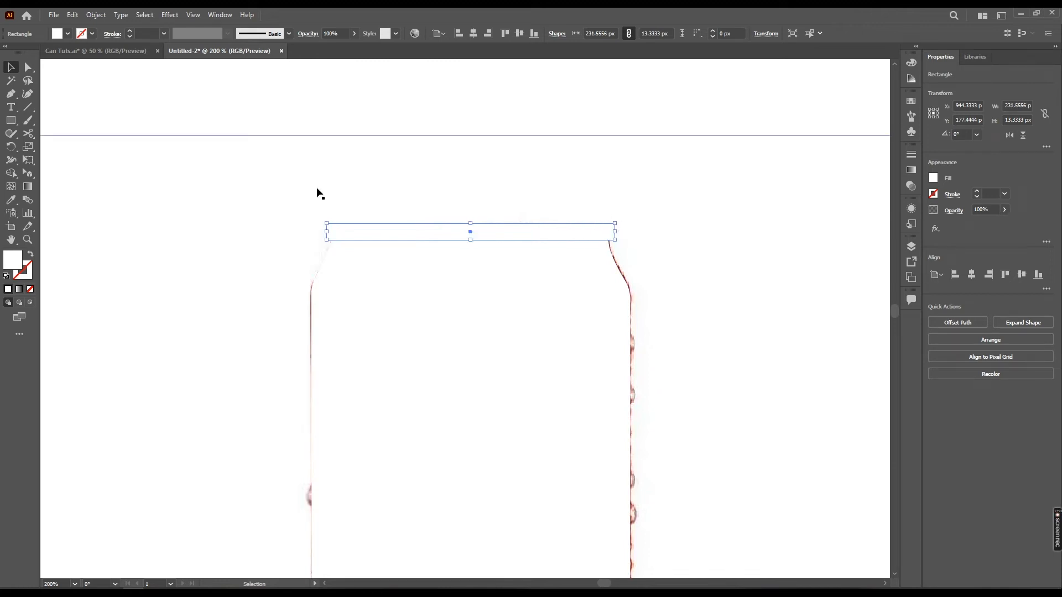
Round the rim rectangle's corners to about 6.7 px
key("a")
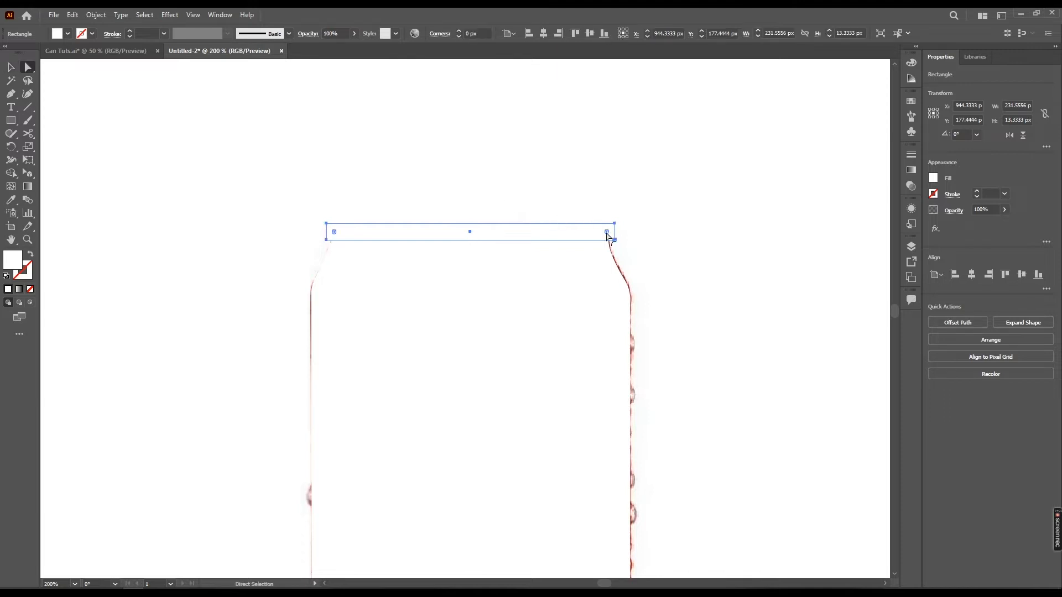
left_click_drag(607, 233, 570, 214)
key("v")
Lower the can outline's opacity to 38% to reveal the reference photo underneath
scroll(529, 260, "down", 1, "alt")
scroll(474, 311, "down", 10)
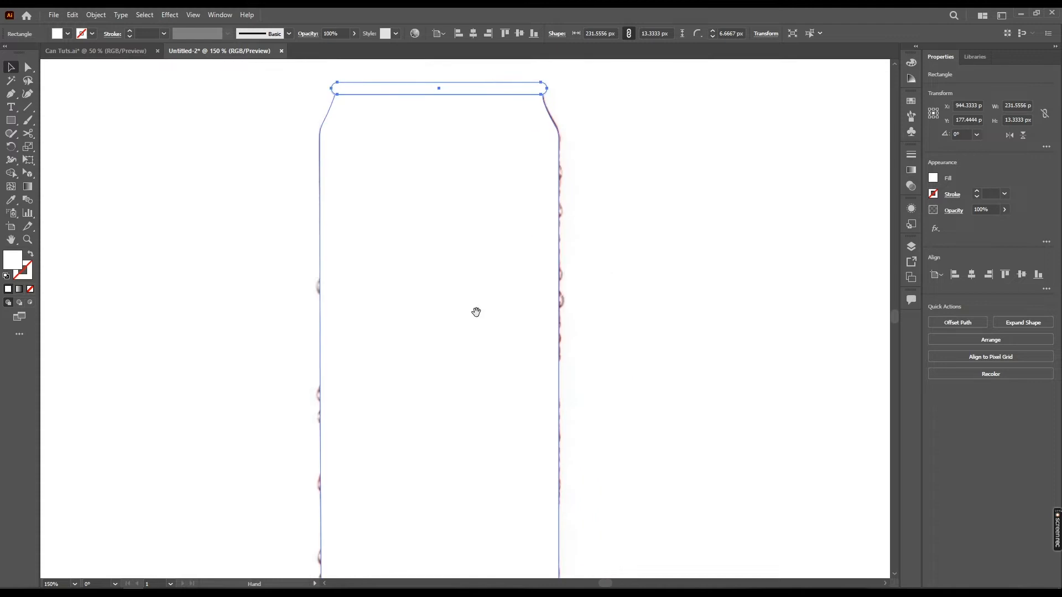
scroll(512, 412, "down", 1, "alt")
left_click_drag(507, 280, 512, 327)
left_click(512, 327)
left_click_drag(507, 252, 475, 270)
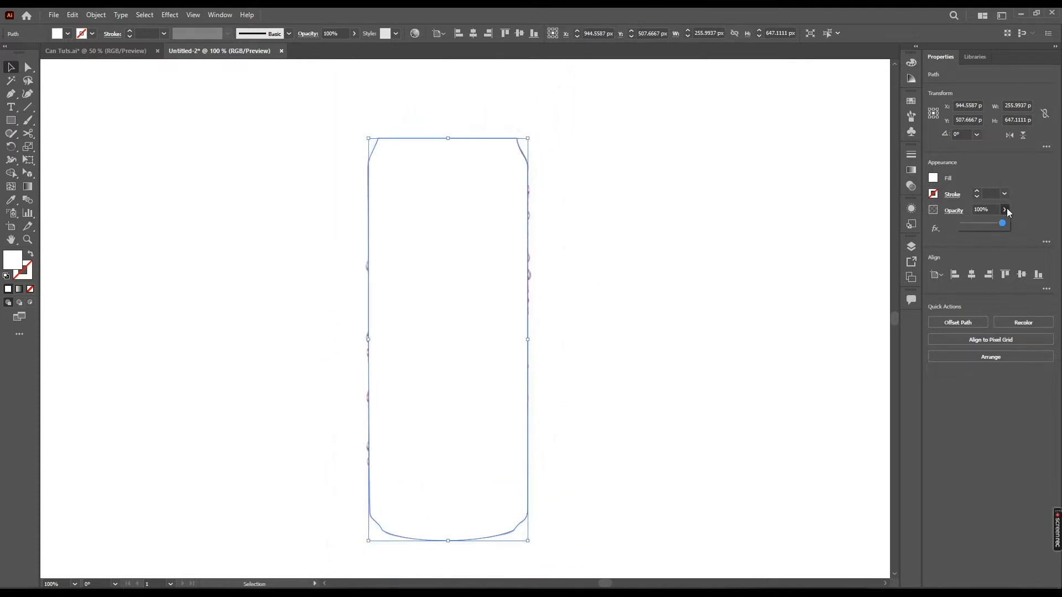
left_click_drag(989, 225, 979, 224)
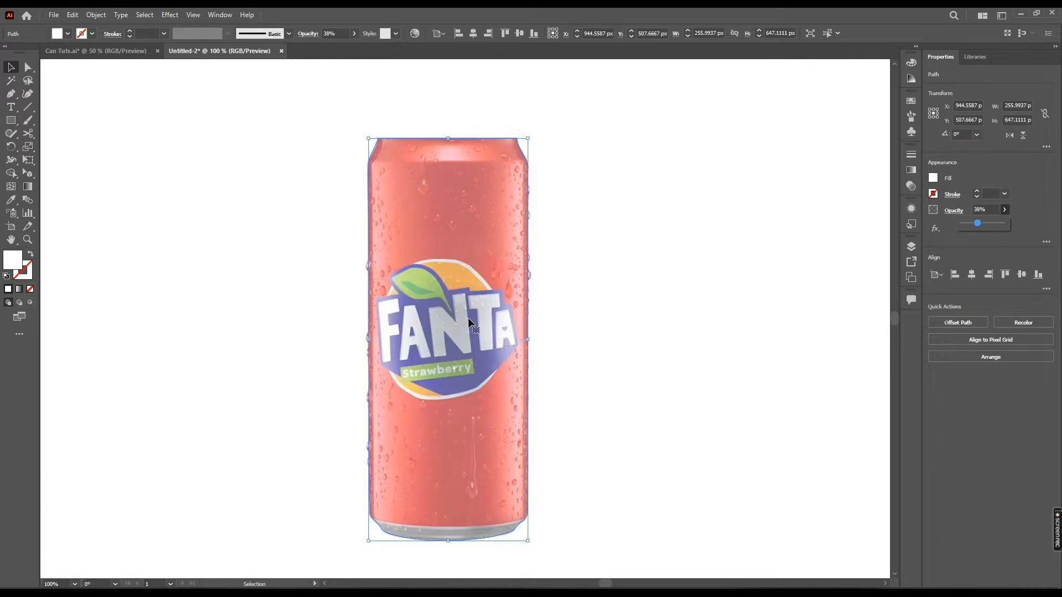
With the Pen tool, draw a closed shape under the can whose upper curve follows the bottom rim line
scroll(487, 516, "up", 2, "alt")
left_click_drag(543, 426, 558, 420)
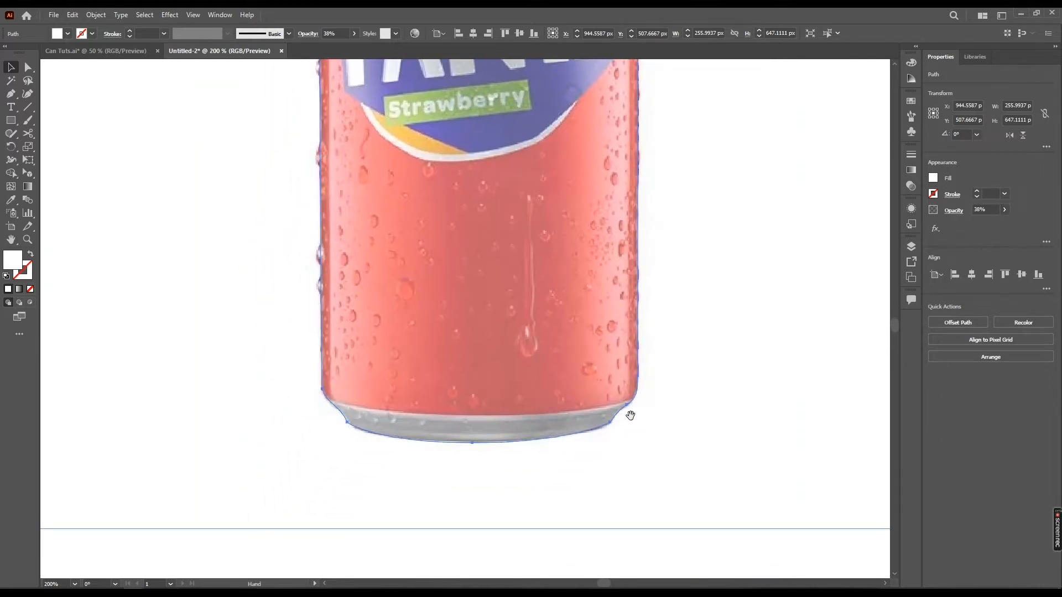
left_click_drag(628, 413, 624, 406)
key("p")
left_click_drag(305, 387, 290, 387)
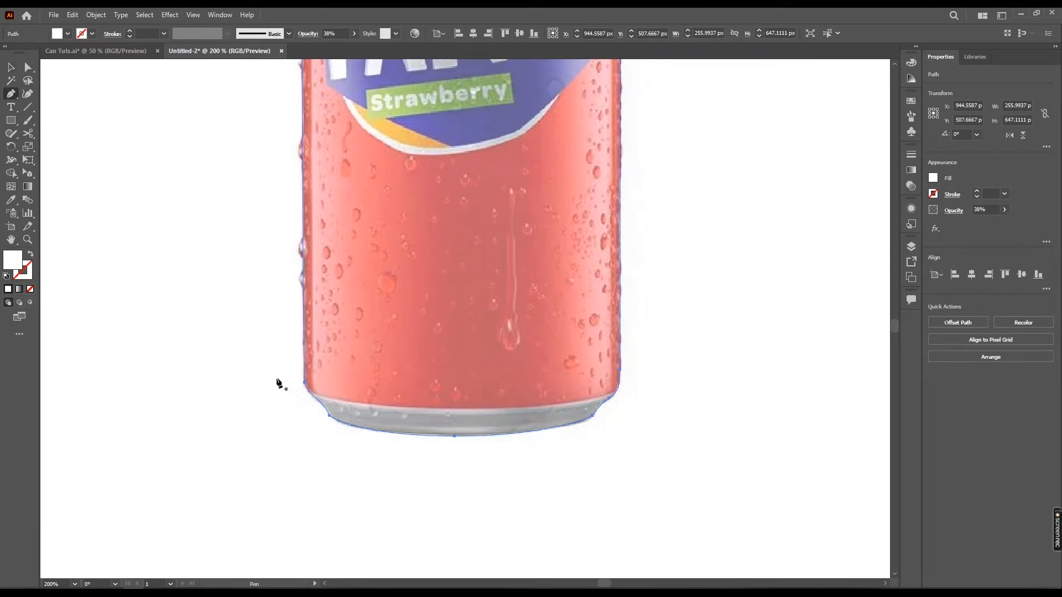
left_click(276, 380)
left_click_drag(437, 413, 612, 492)
left_click(612, 490)
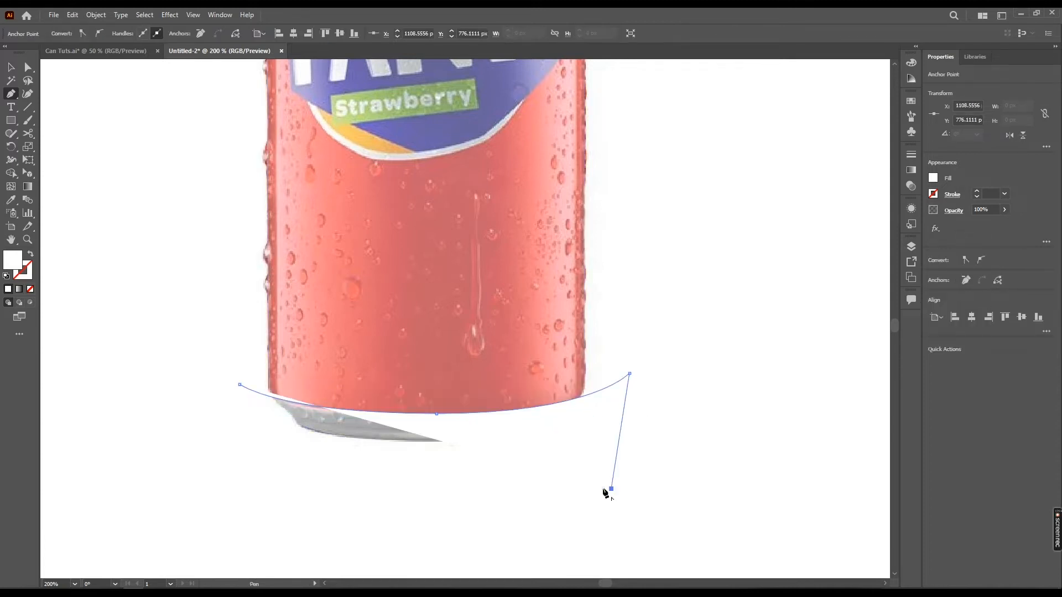
left_click(253, 479)
left_click(240, 385)
key("v")
left_click(425, 310)
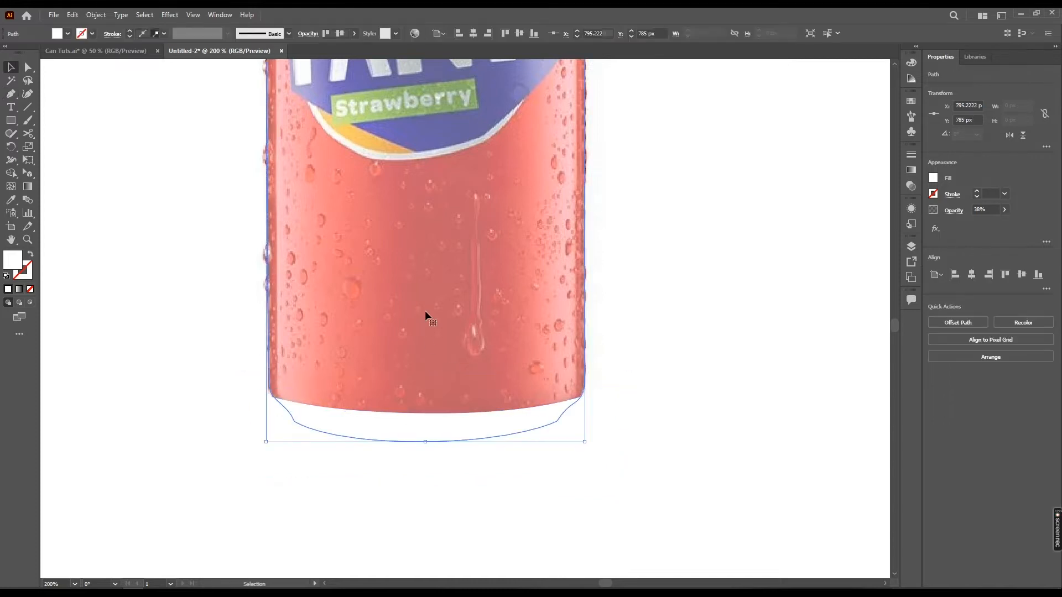
Select the can outline and the new bottom shape and combine them with a Pathfinder shape mode
left_click_drag(409, 289, 422, 358)
scroll(434, 345, "down", 1)
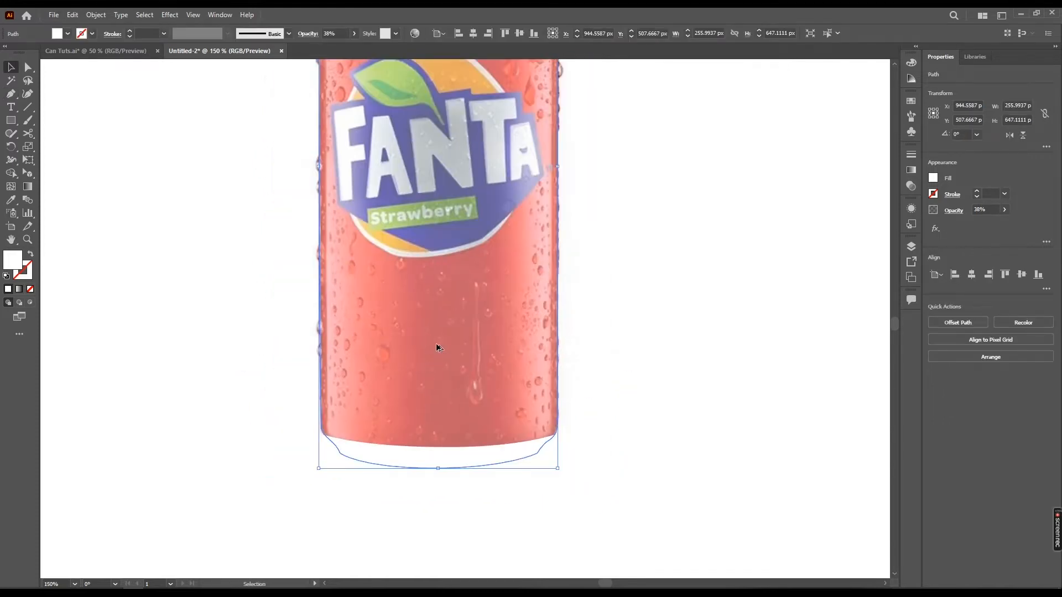
left_click_drag(458, 323, 444, 359)
left_click_drag(480, 411, 494, 353)
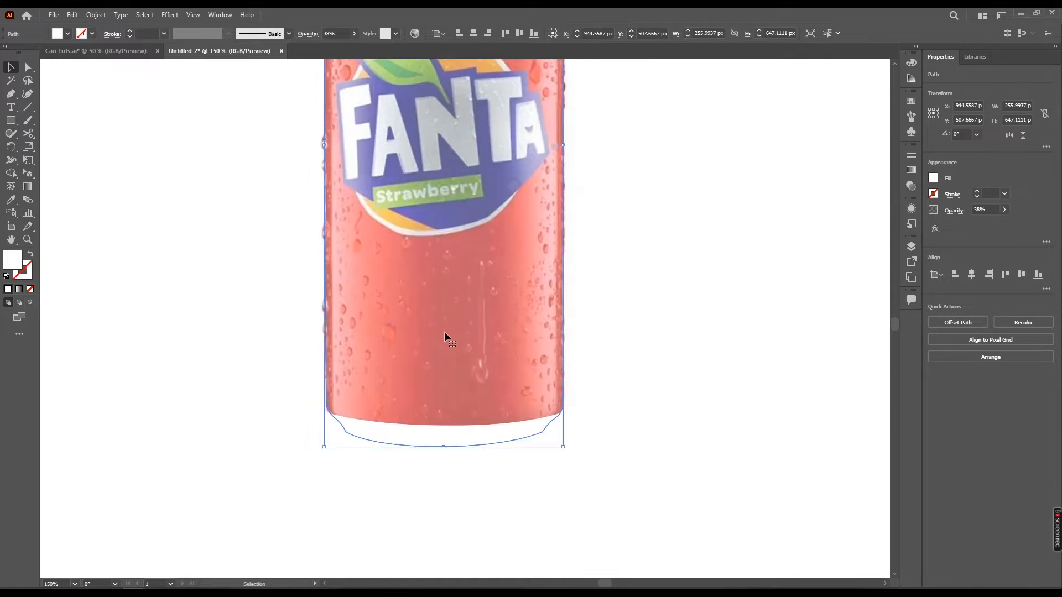
left_click_drag(451, 225, 448, 302)
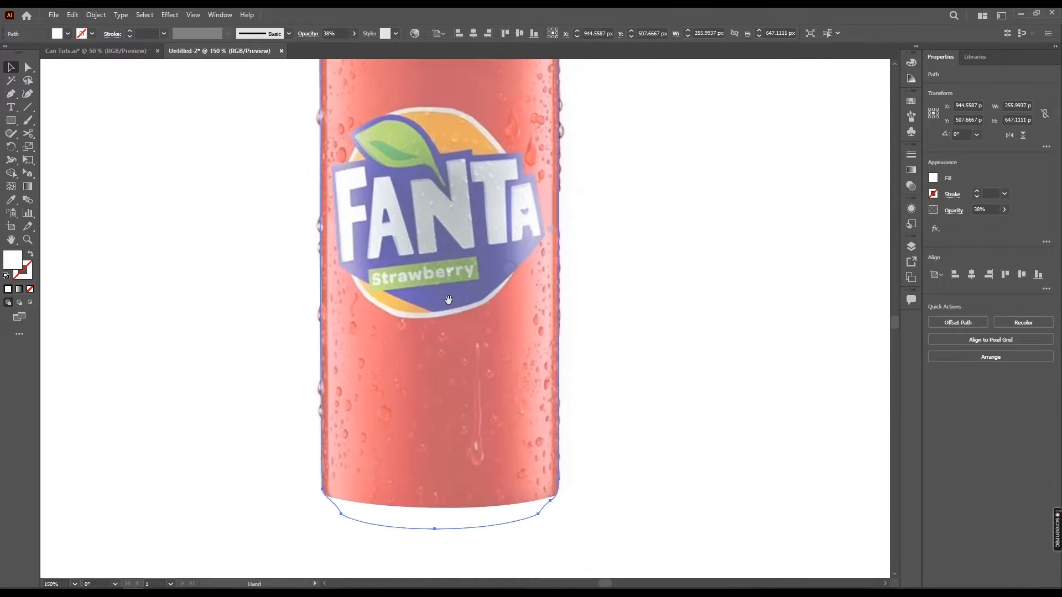
left_click_drag(492, 93, 473, 270)
left_click_drag(491, 520, 524, 273)
key("a")
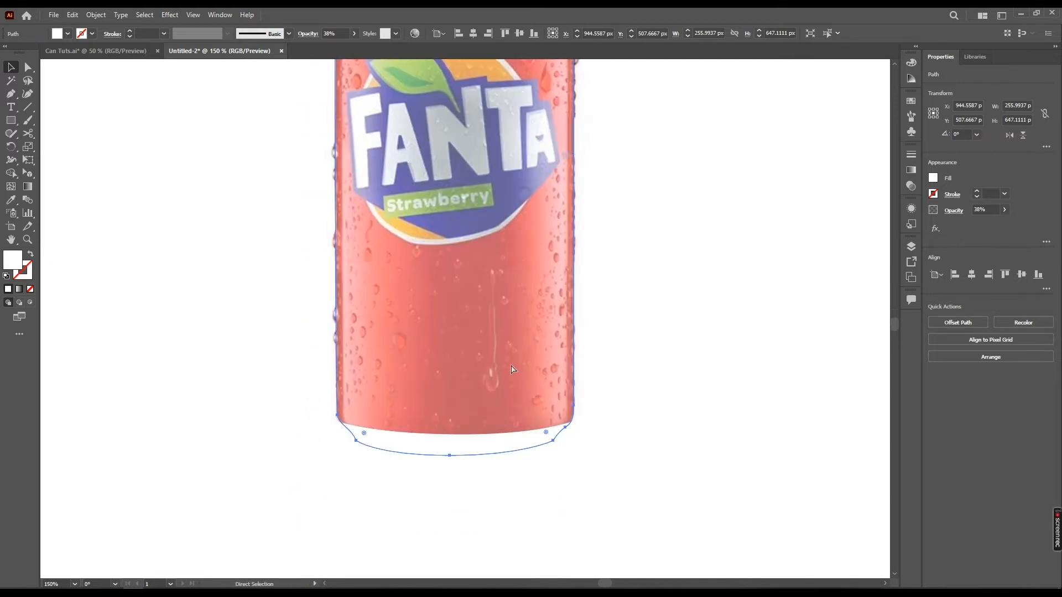
left_click(512, 367)
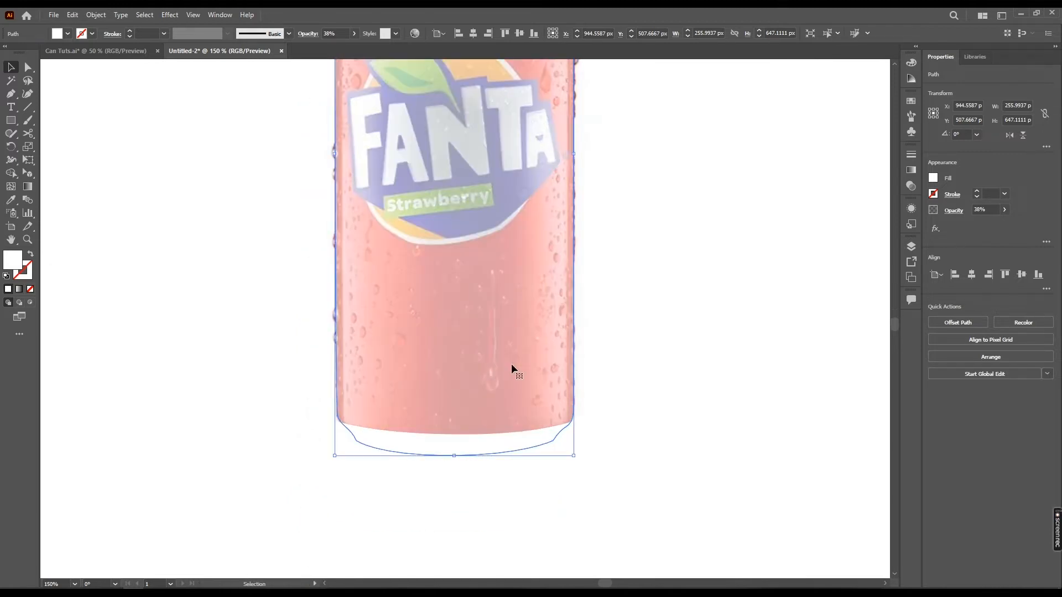
key("space")
left_click_drag(600, 370, 577, 371)
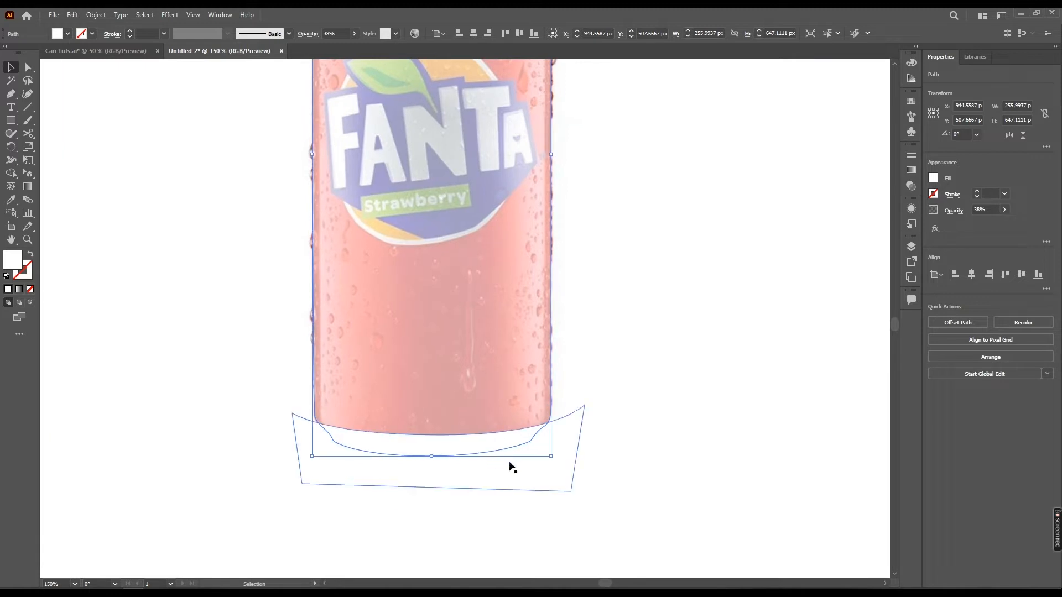
left_click(572, 436, "shift")
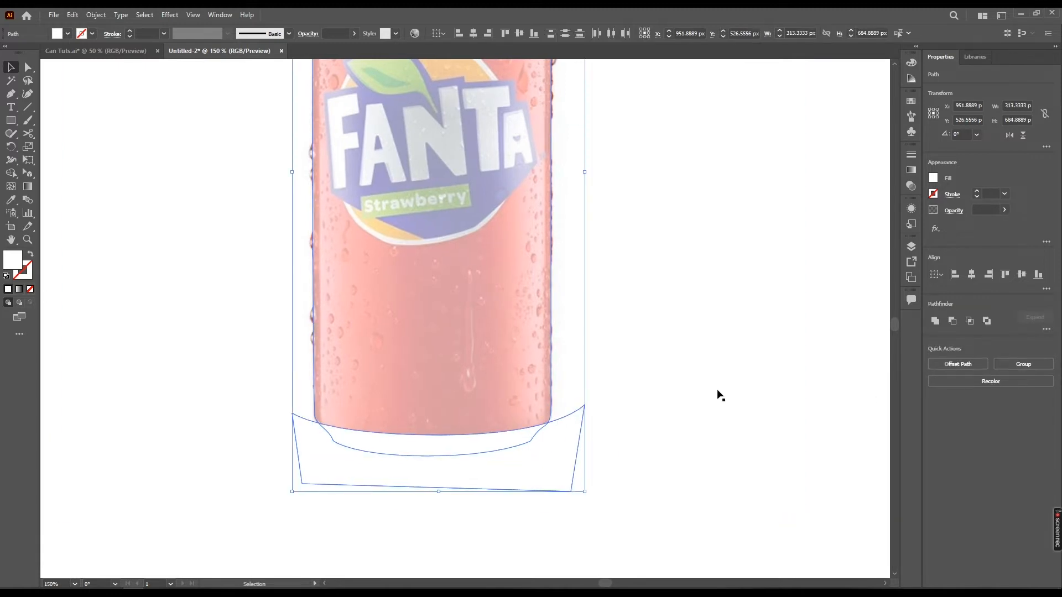
left_click(971, 321)
left_click_drag(505, 441, 558, 408)
key("ctrl+z")
key("ctrl+z")
key("space")
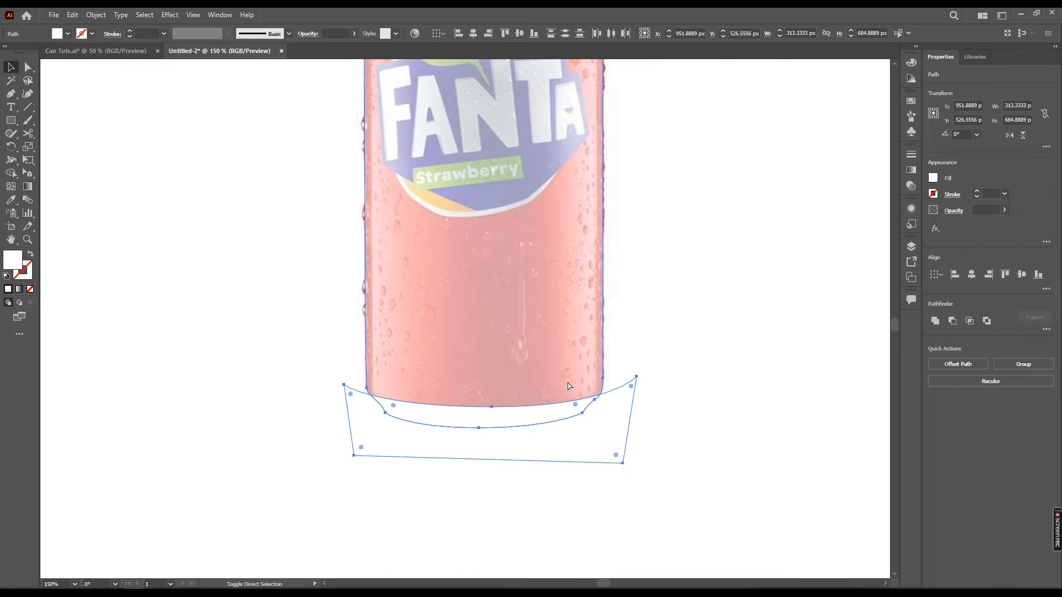
key("ctrl+shift+z")
Restore the can outline's opacity to 100%
left_click_drag(673, 333, 647, 384)
left_click(646, 383)
scroll(647, 383, "down", 1)
left_click_drag(608, 284, 577, 372)
left_click(460, 240)
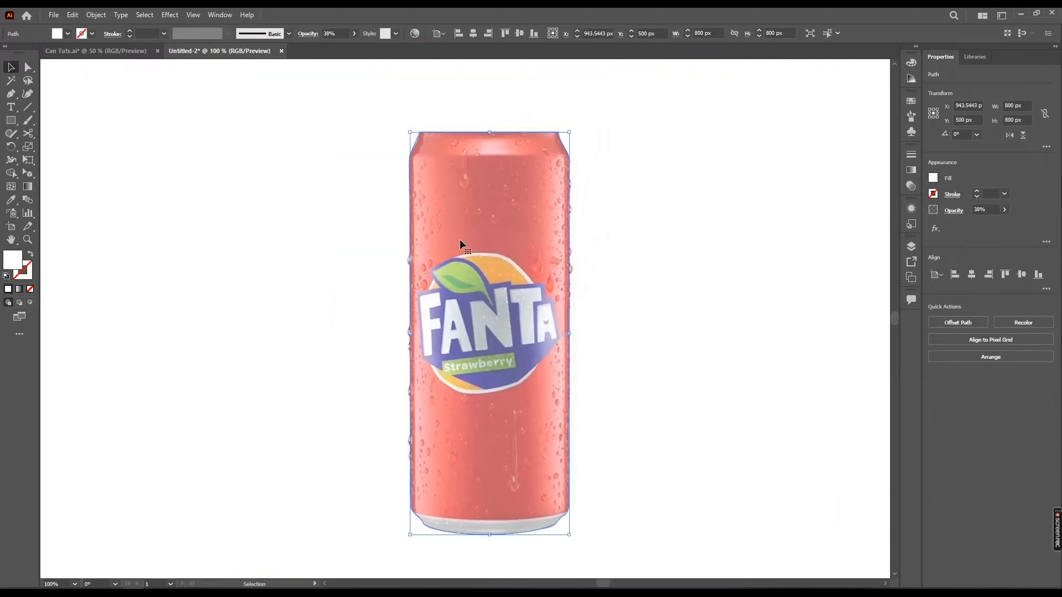
left_click(1005, 210)
left_click_drag(998, 221, 1050, 220)
Select the can body and rim rectangle and fill them with a red-orange swatch
key("space")
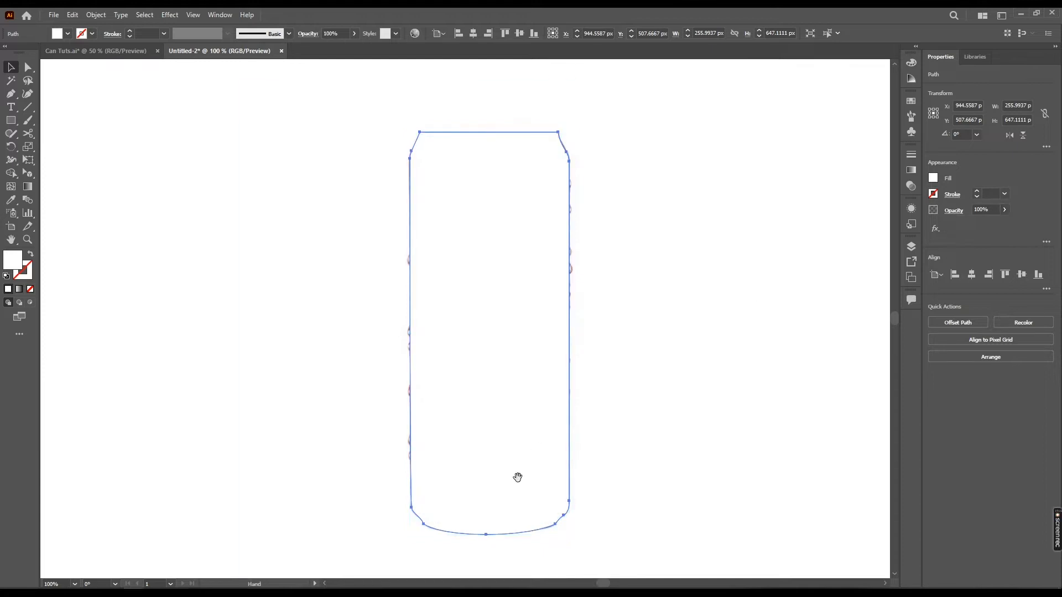
left_click_drag(518, 477, 535, 400)
left_click(523, 455)
left_click(645, 225)
key("ctrl+minus")
left_click(526, 166)
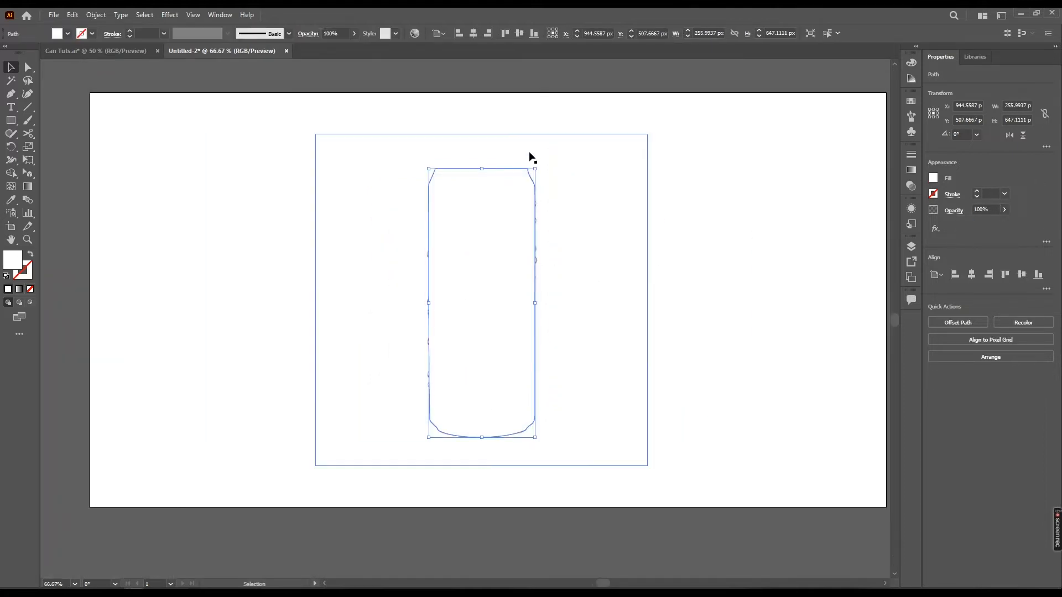
left_click_drag(558, 100, 394, 449)
left_click(622, 372, "shift")
left_click(67, 33)
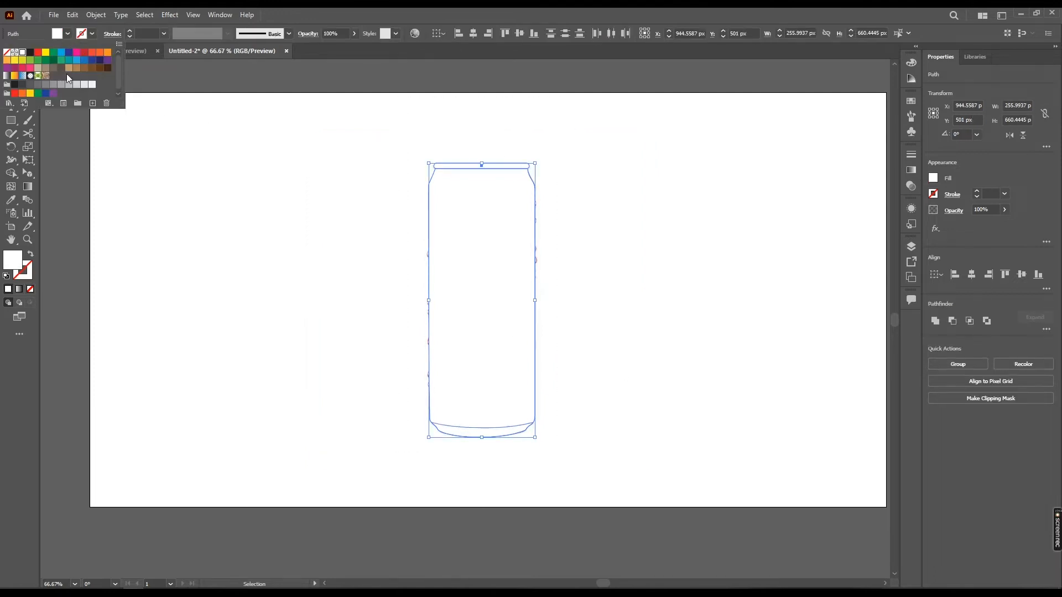
left_click(94, 55)
key("Escape")
Move the reference photo and the filled can shape apart so they sit side by side
key("space")
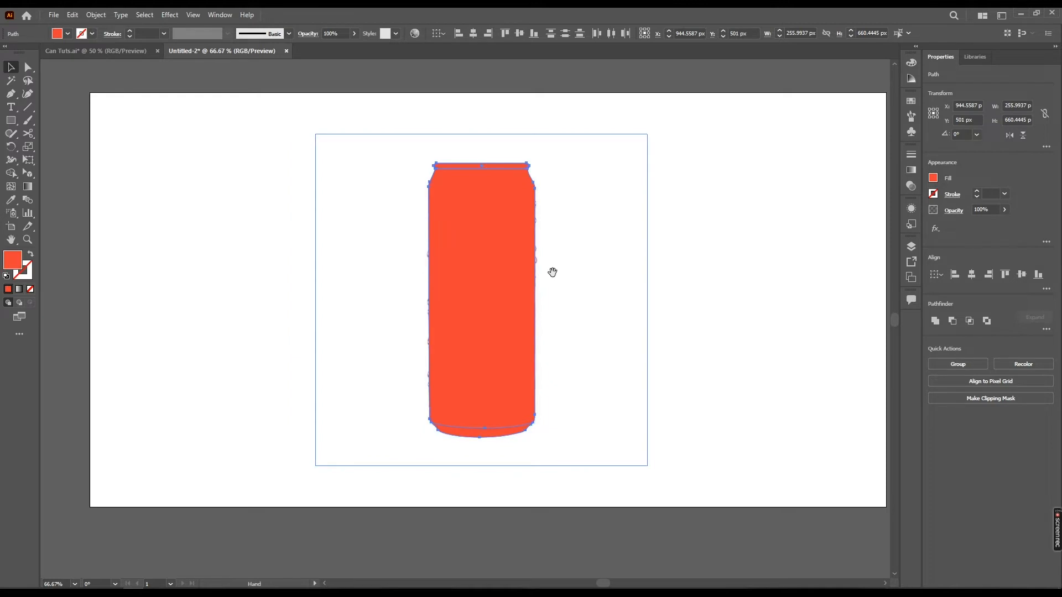
left_click_drag(552, 272, 585, 264)
left_click(626, 329)
left_click_drag(646, 353, 517, 350)
left_click(699, 260)
scroll(527, 258, "up", 1)
key("space")
left_click_drag(509, 266, 580, 267)
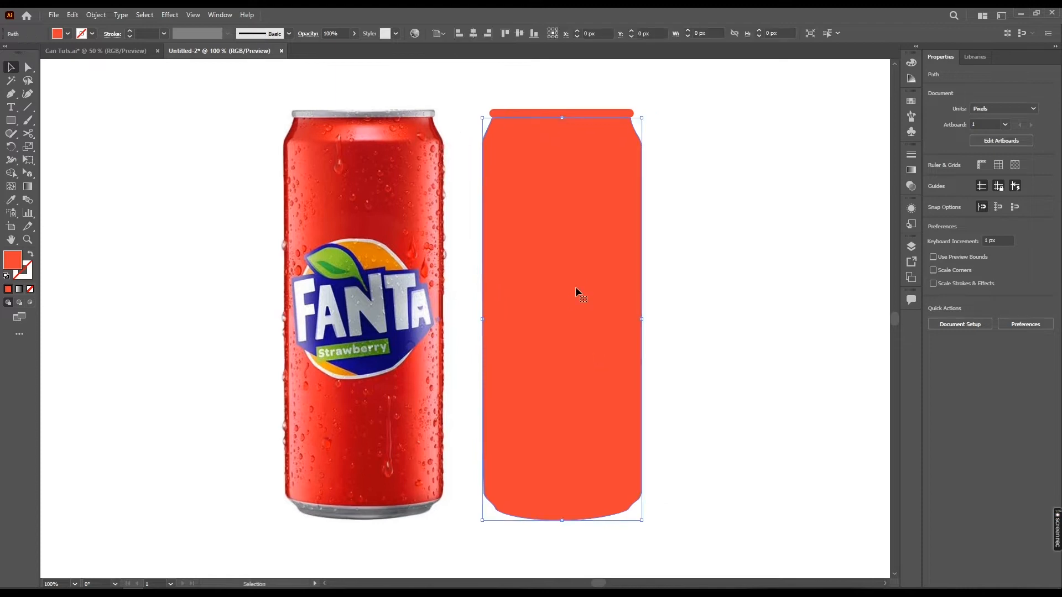
left_click(574, 286)
key("space")
left_click_drag(379, 300, 520, 335)
key("space")
Draw a square about 76 px and duplicate it into a column of five swatches left of the reference can
key("m")
left_click_drag(437, 221, 422, 225)
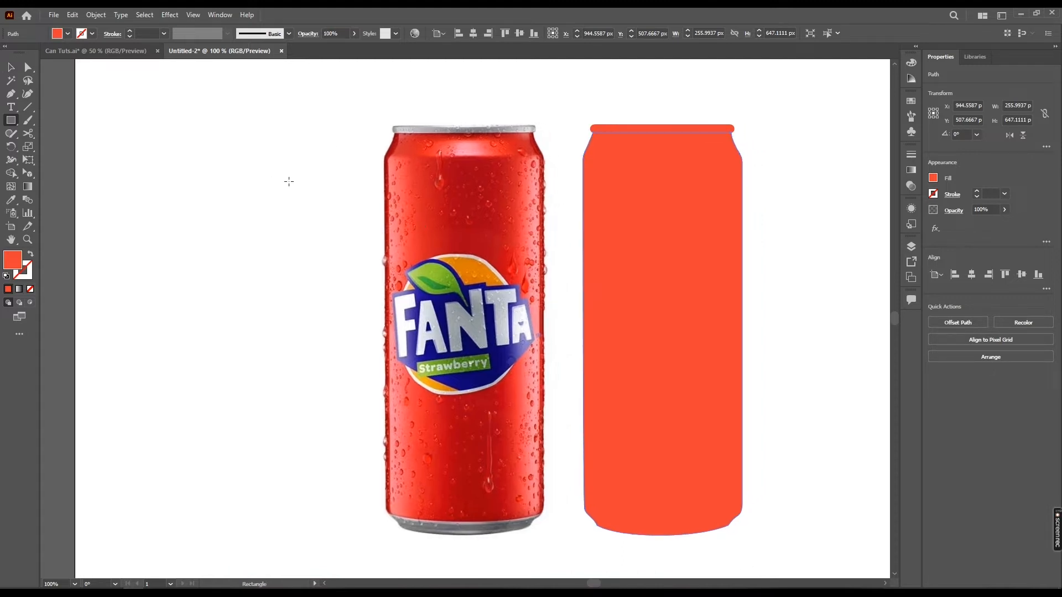
mouse_move(290, 165)
left_mouse_down()
mouse_move(339, 213)
mouse_move(320, 233)
mouse_move(320, 293)
mouse_move(320, 285)
left_mouse_up()
key("v")
left_click_drag(327, 284, 321, 391)
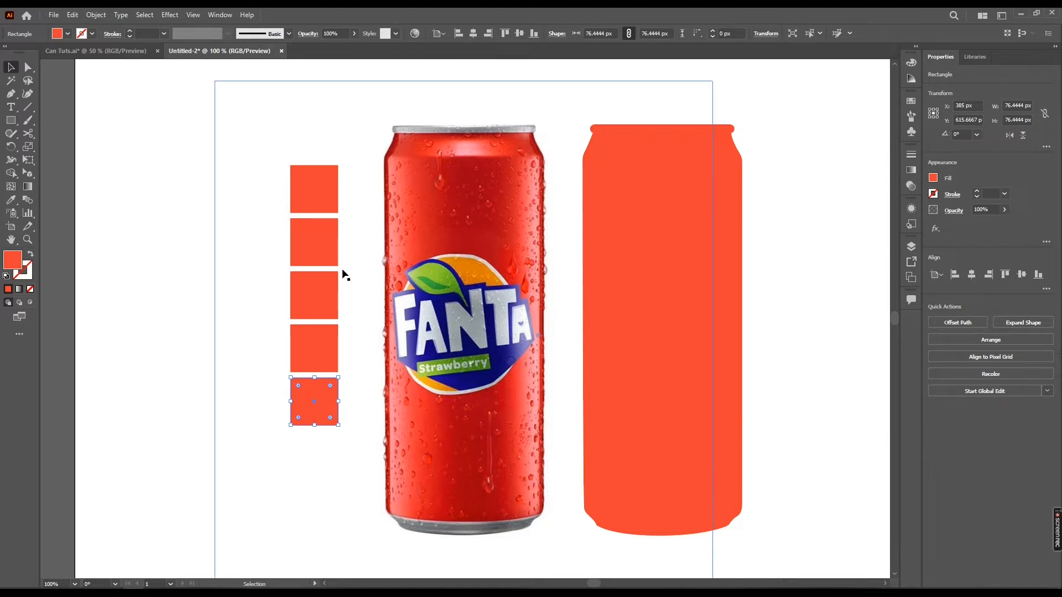
Fill the top swatch square with the can's red using the Eyedropper
left_click(316, 223)
left_click(322, 189)
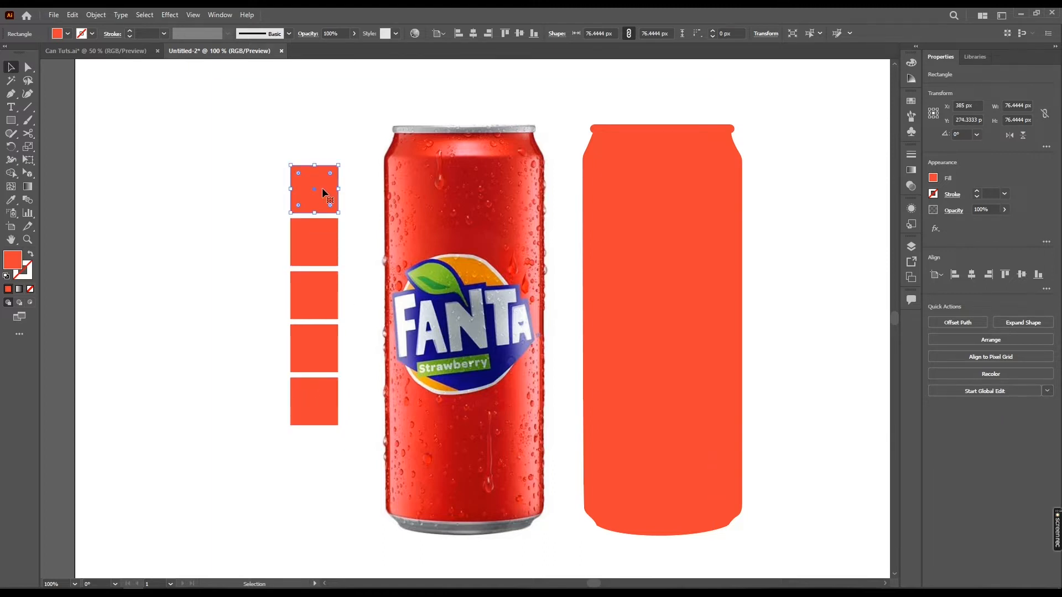
key("i")
left_click(434, 244)
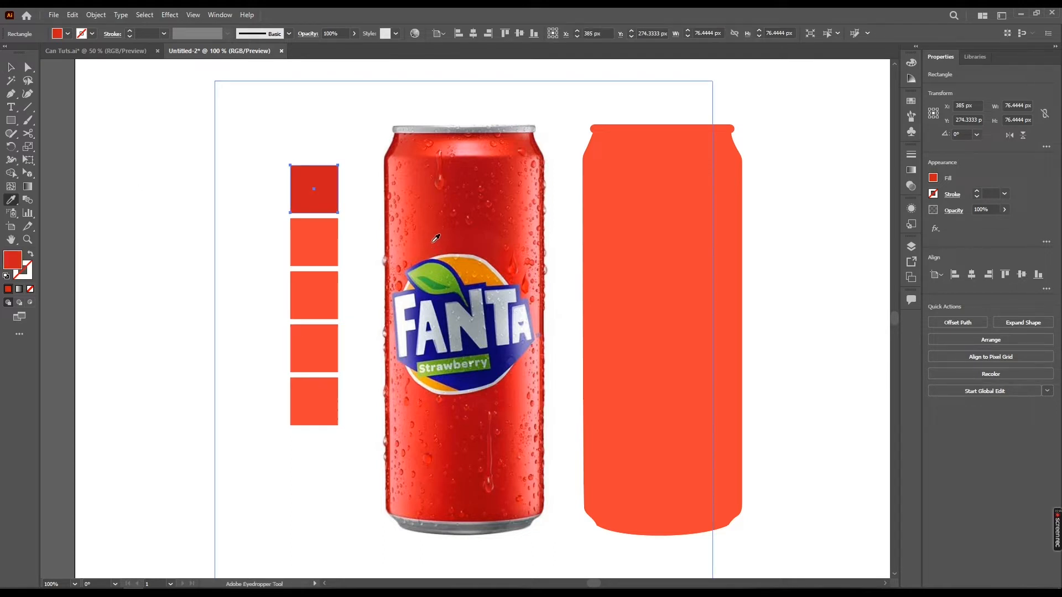
Fill the second swatch square with the orange from the logo using the Eyedropper
left_click(318, 241, "ctrl")
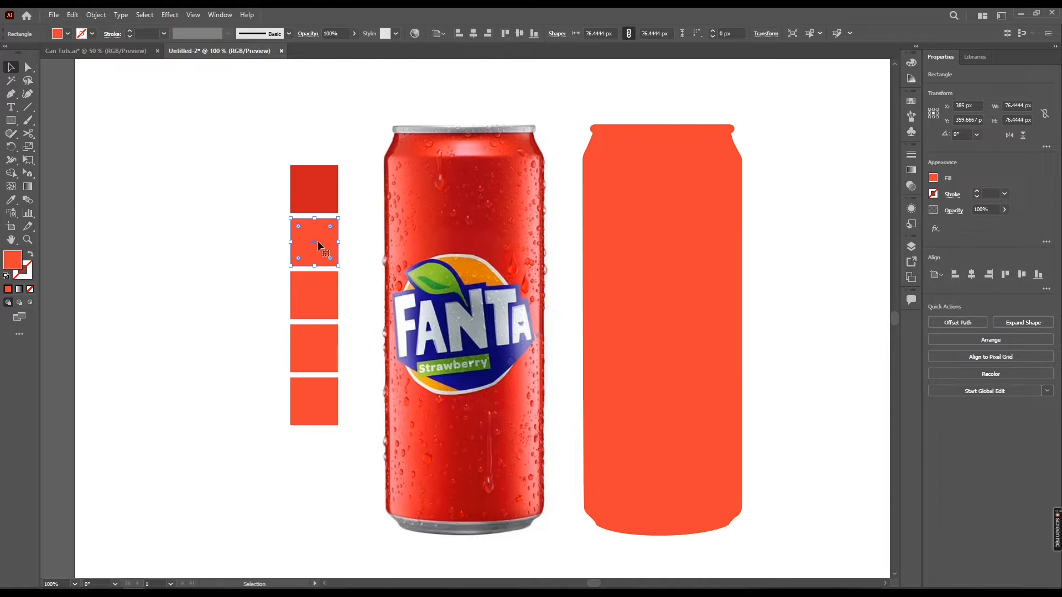
key("y")
key("i")
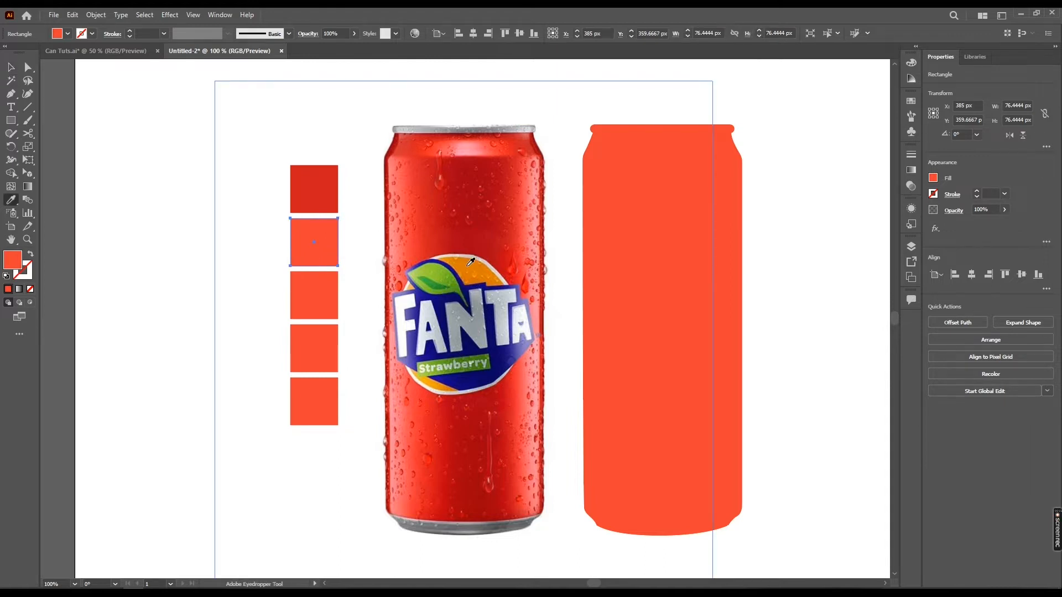
left_click(465, 262)
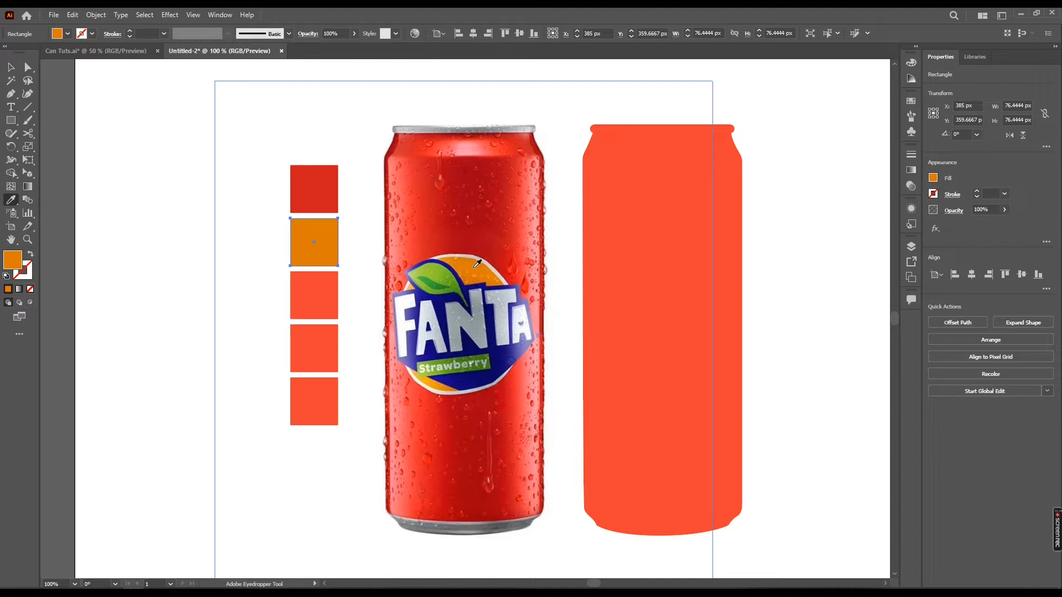
key("v")
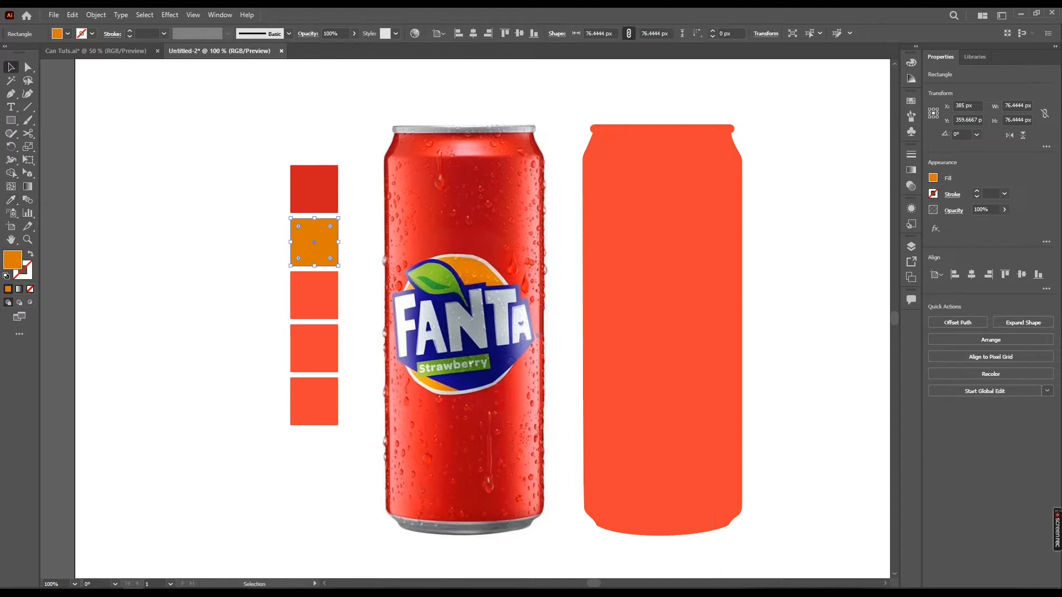
Adjust the second swatch's orange fill to a brighter orange in the Color Picker
double_click(12, 259)
left_click_drag(654, 283, 727, 289)
left_click(860, 285)
Fill the third swatch square with the logo's dark blue using the Eyedropper
left_click(333, 301)
key("i")
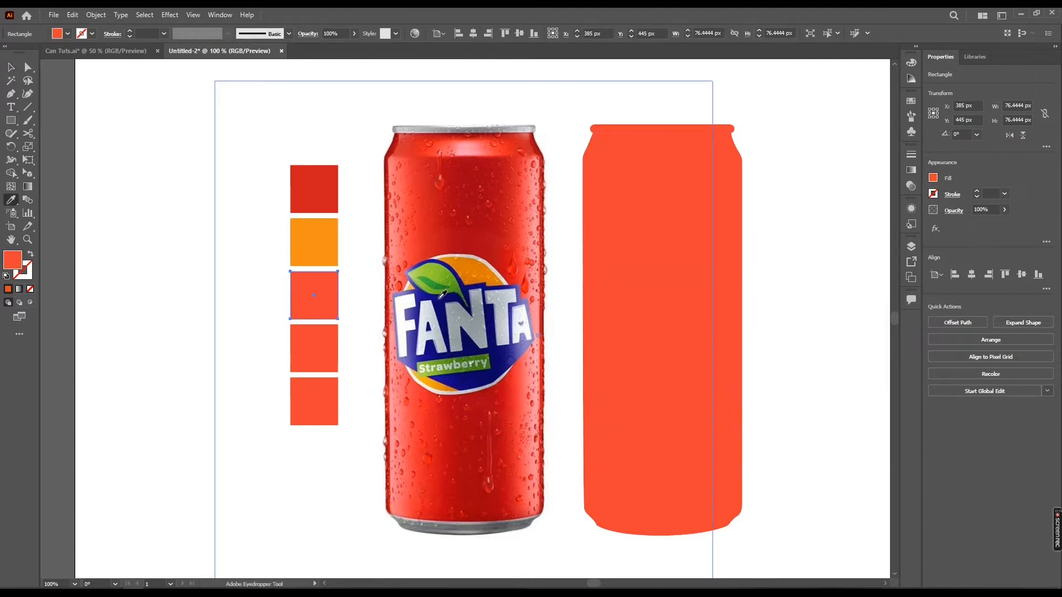
left_click(443, 295)
Fill the fourth swatch square with the light green from the logo's leaf using the Eyedropper
key("v")
left_click(318, 346)
key("i")
left_click(441, 268)
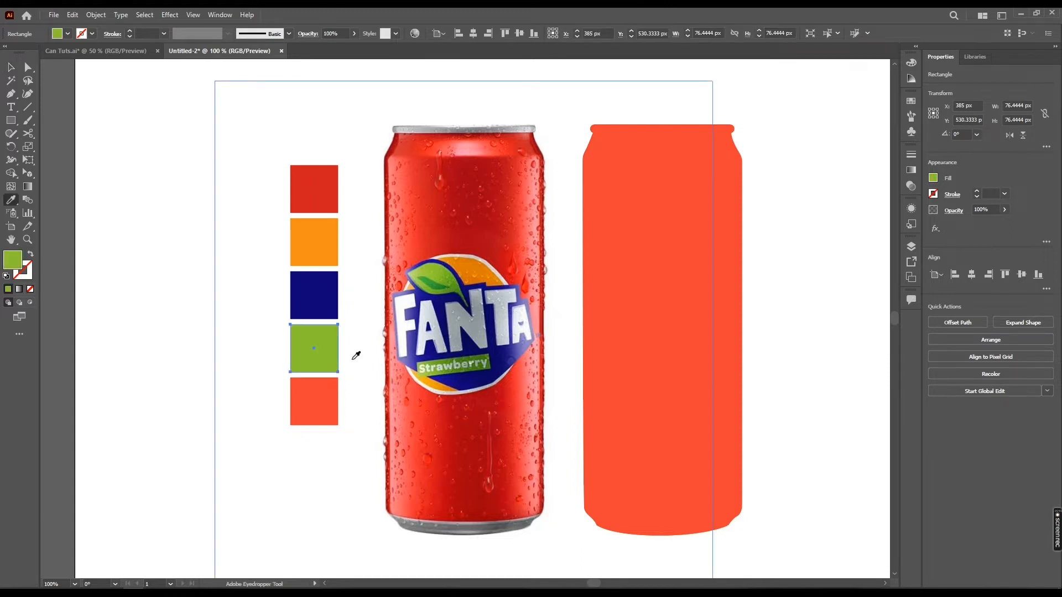
Fill the fifth swatch square with the darker leaf green using the Eyedropper
key("v")
left_click(327, 387)
key("i")
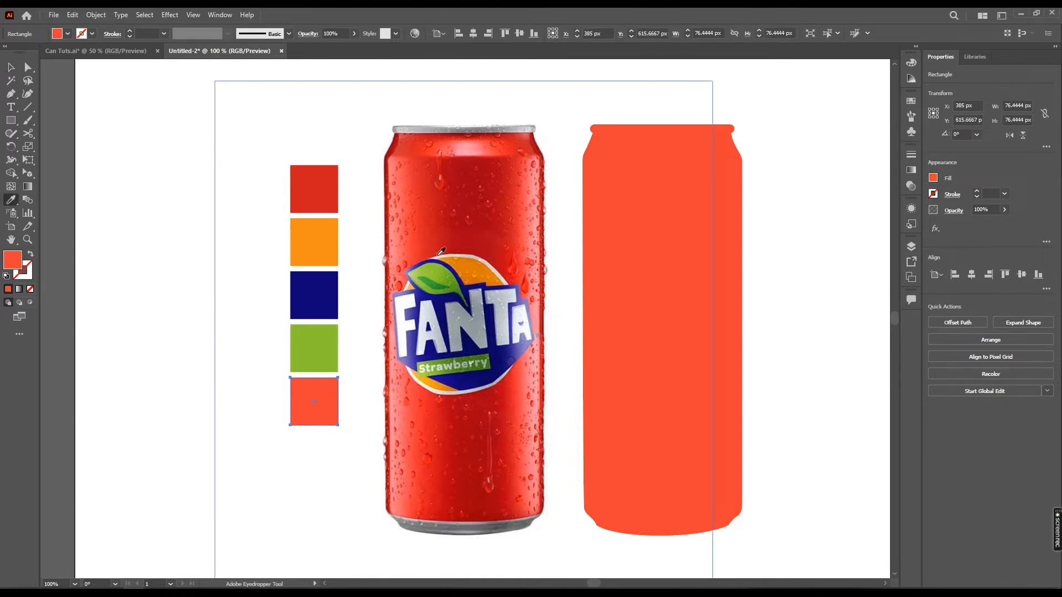
left_click(432, 280)
key("v")
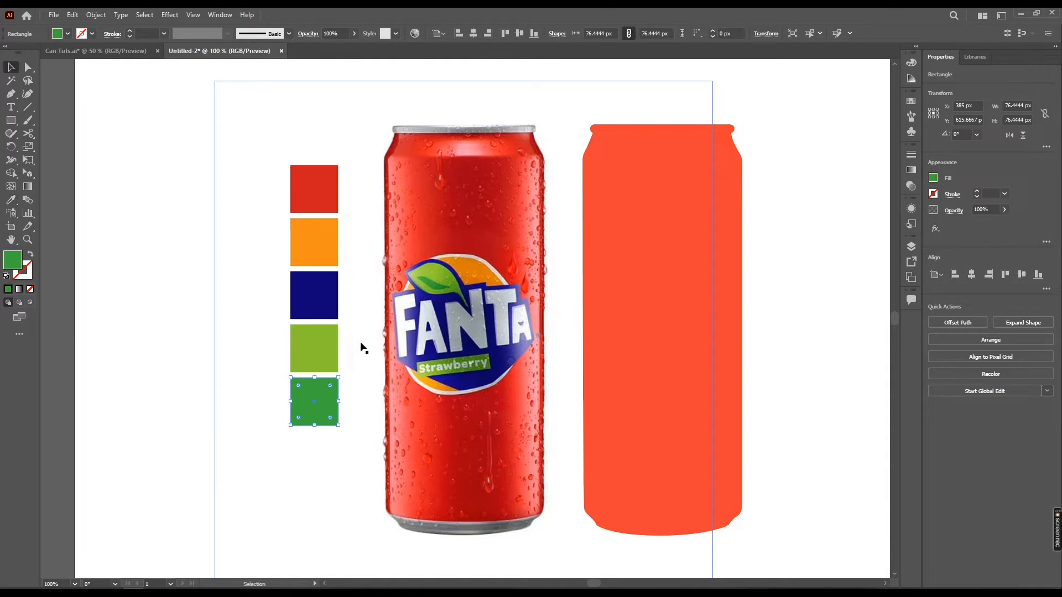
Move the column of five swatches to the right of the filled can shape
left_click_drag(361, 348, 344, 337)
left_click(292, 340)
left_click_drag(209, 354, 192, 358)
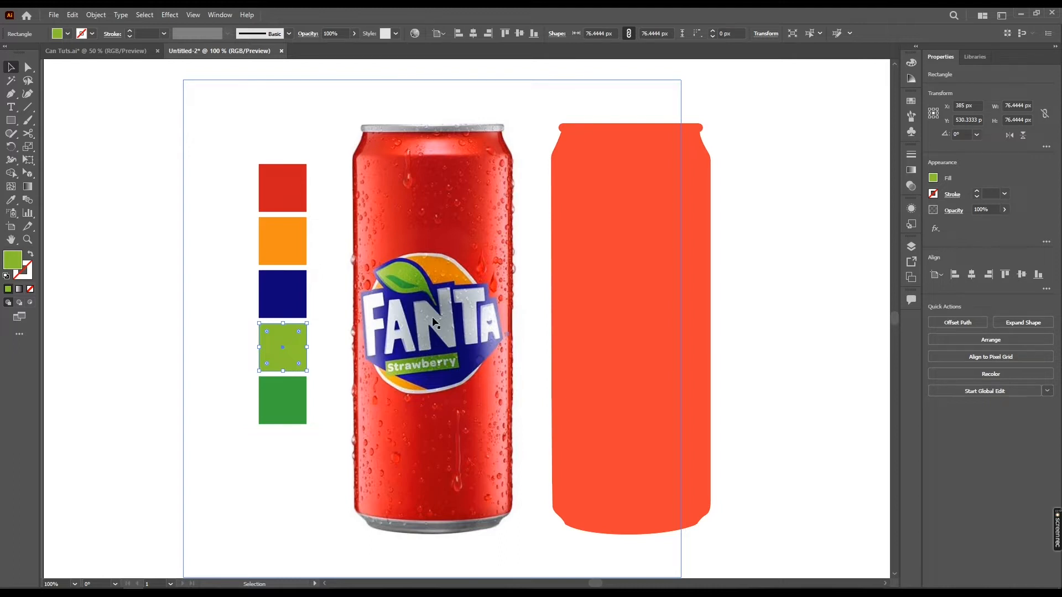
left_click_drag(479, 364, 475, 376)
left_click(141, 331)
left_click(448, 277)
left_click_drag(157, 150, 303, 450)
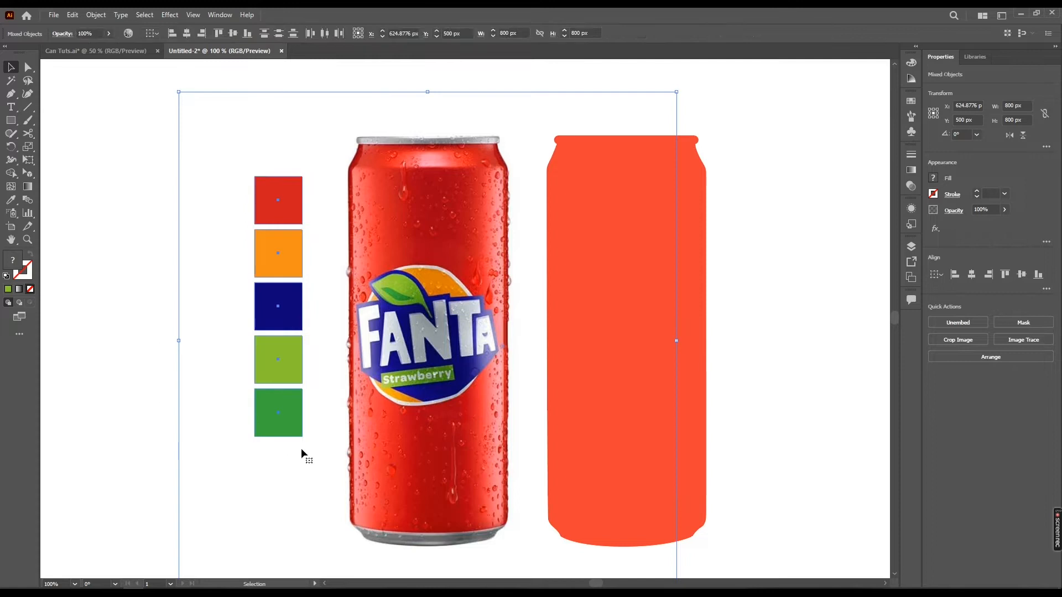
left_click_drag(291, 365, 620, 346)
left_click(742, 314)
left_click_drag(602, 303, 625, 296)
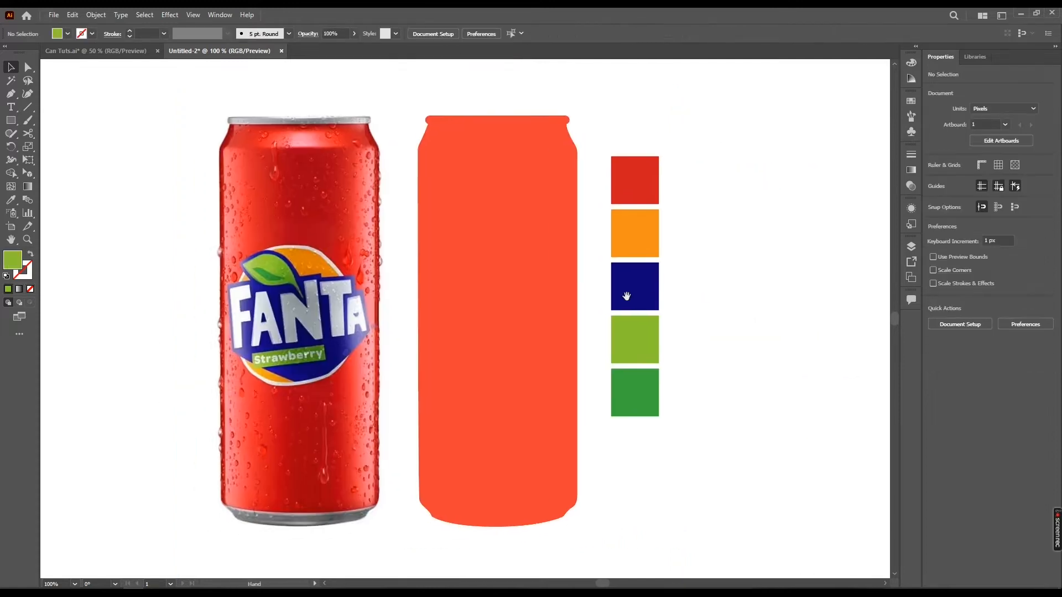
Fill the can shape with the red from the top swatch using the Eyedropper
left_click(524, 295)
key("i")
left_click(633, 180)
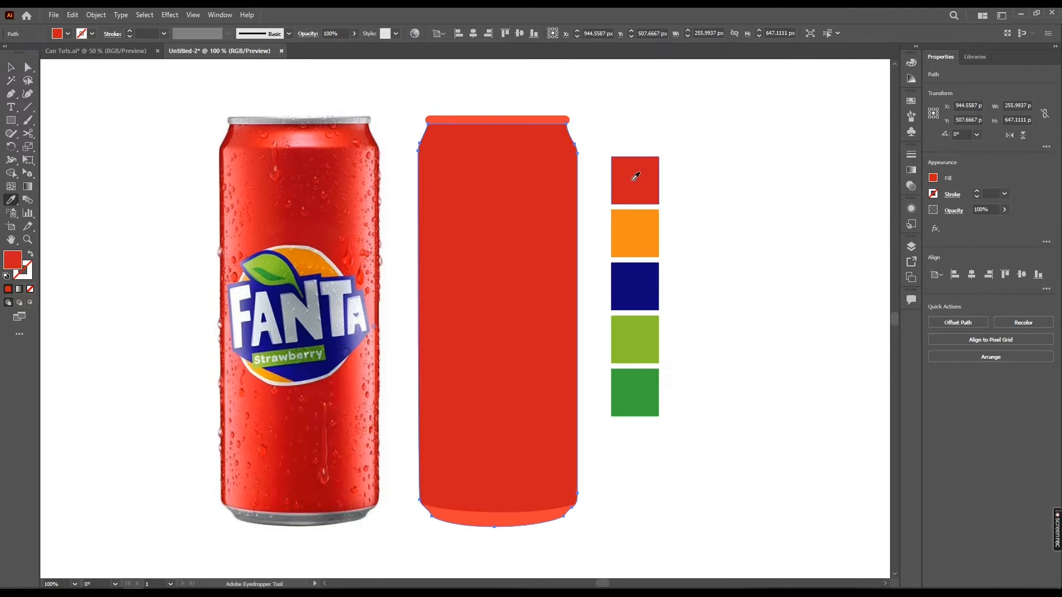
key("v")
Give the can shape a dark navy stroke, colour 2A3559, using the Color Picker
left_click(92, 35)
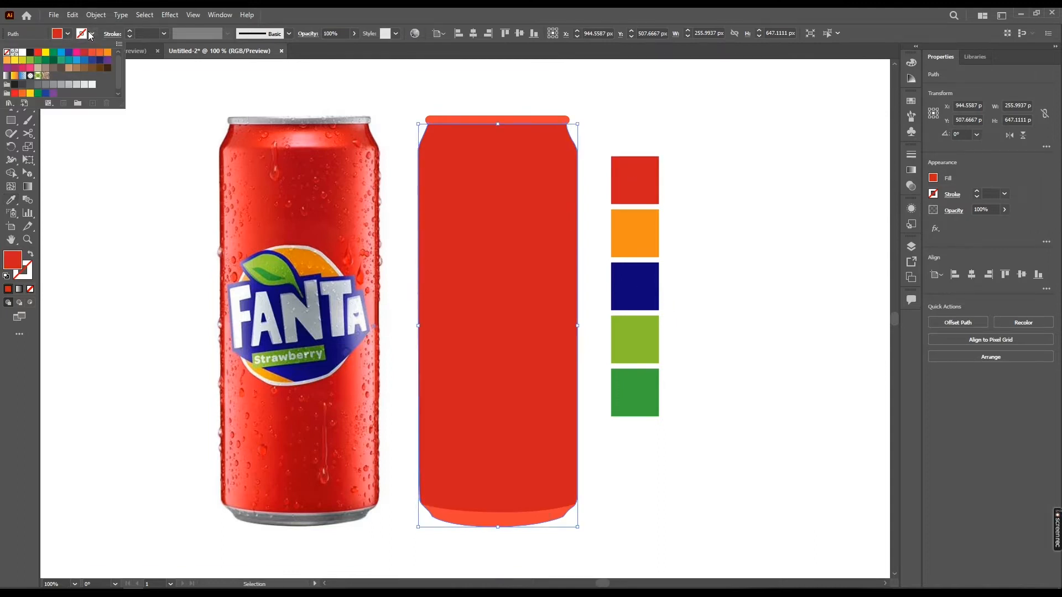
left_click(30, 54)
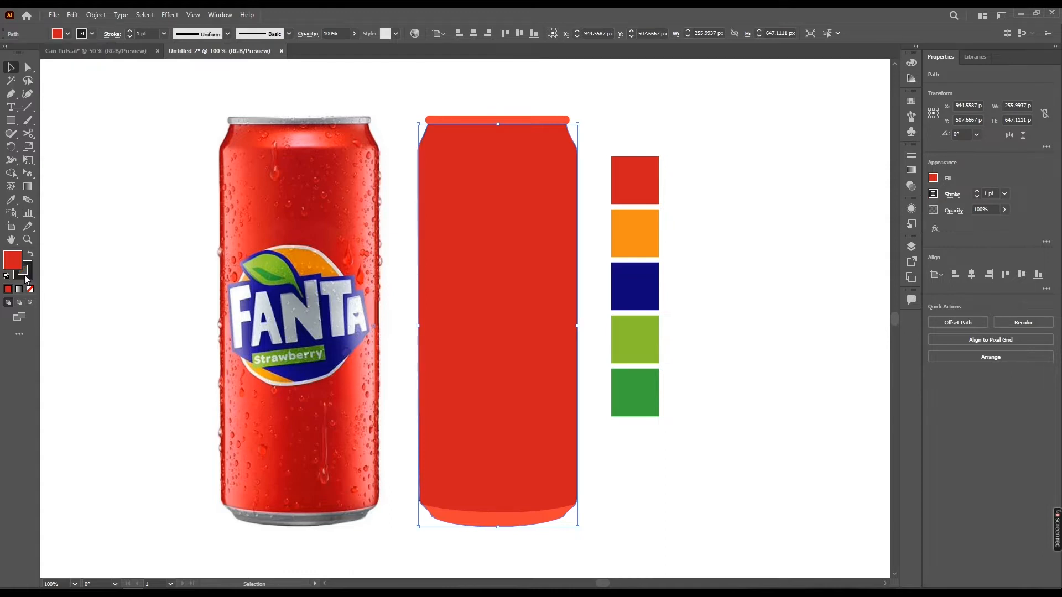
double_click(26, 277)
left_click_drag(761, 328, 761, 337)
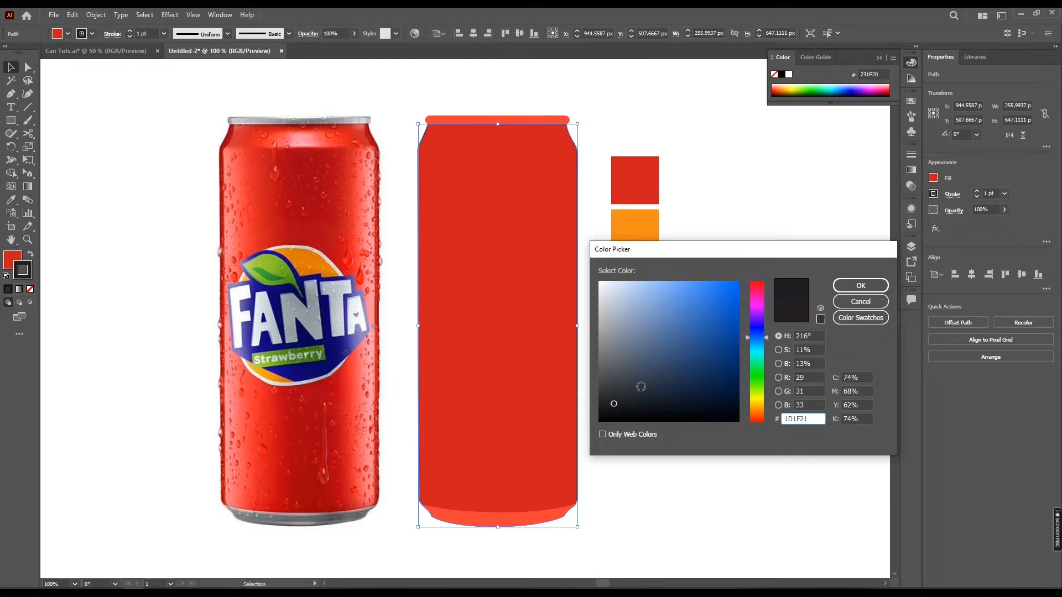
left_click_drag(654, 383, 661, 381)
left_click_drag(754, 346, 755, 333)
left_click(674, 371)
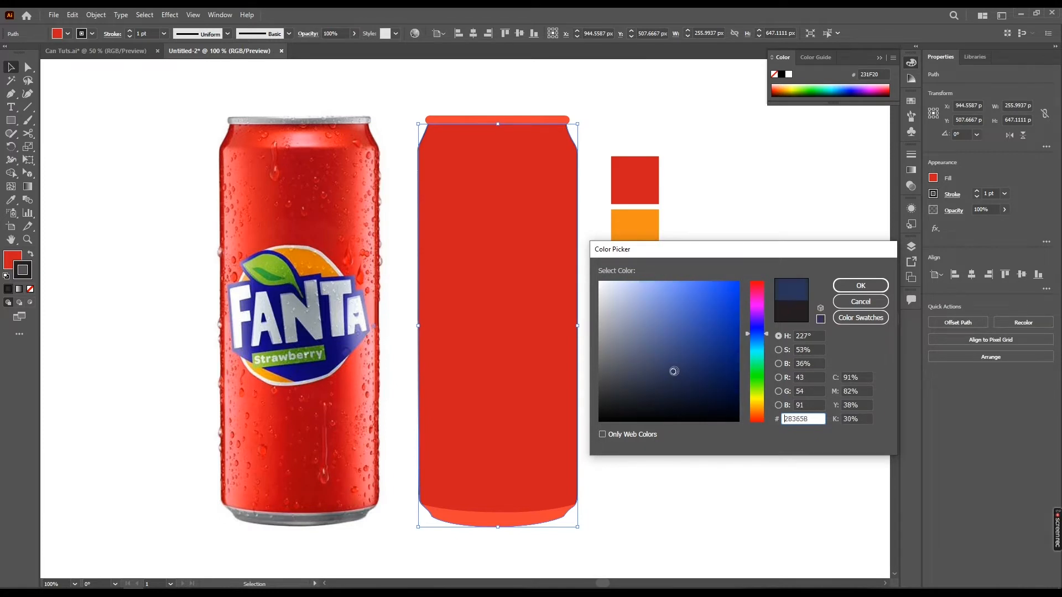
left_click_drag(672, 367, 673, 372)
left_click(860, 286)
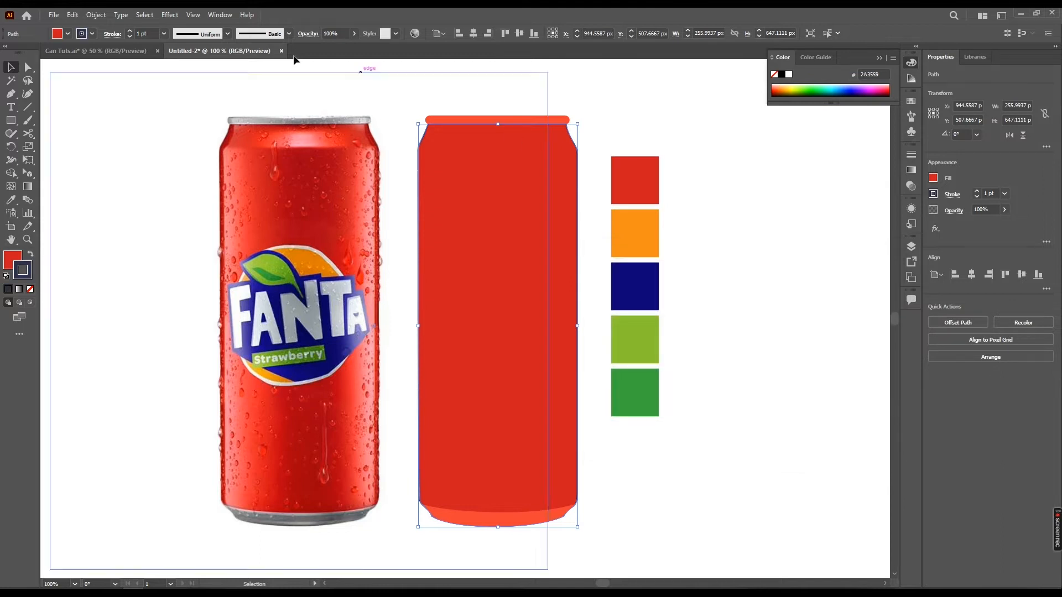
Set the can's stroke to round caps and corners, aligned outside, with a 6 pt weight
left_click(113, 35)
left_click(55, 62)
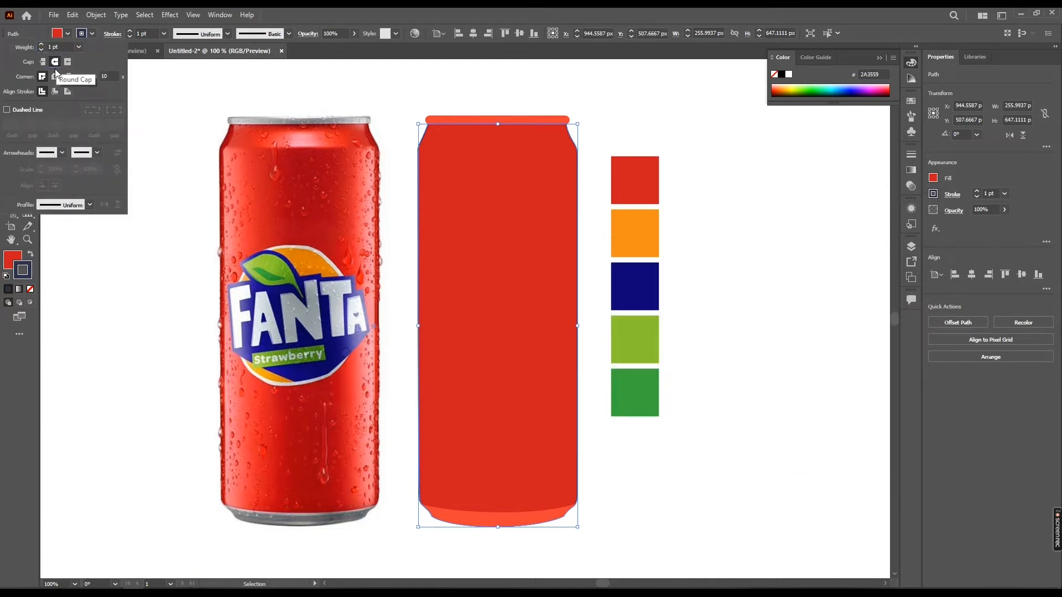
left_click(54, 76)
left_click(68, 92)
left_click(154, 32)
key("Up")
key("Up")
key("Up")
key("Up")
key("Up")
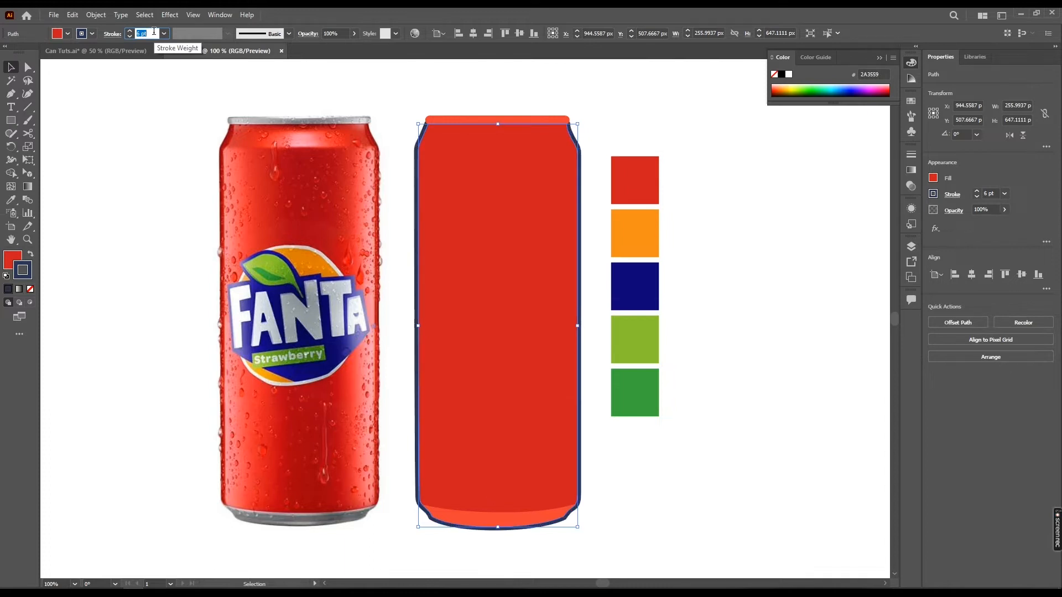
Apply the can body's red fill and navy stroke to the top rim and bottom base shapes with the Eyedropper
left_click(548, 118)
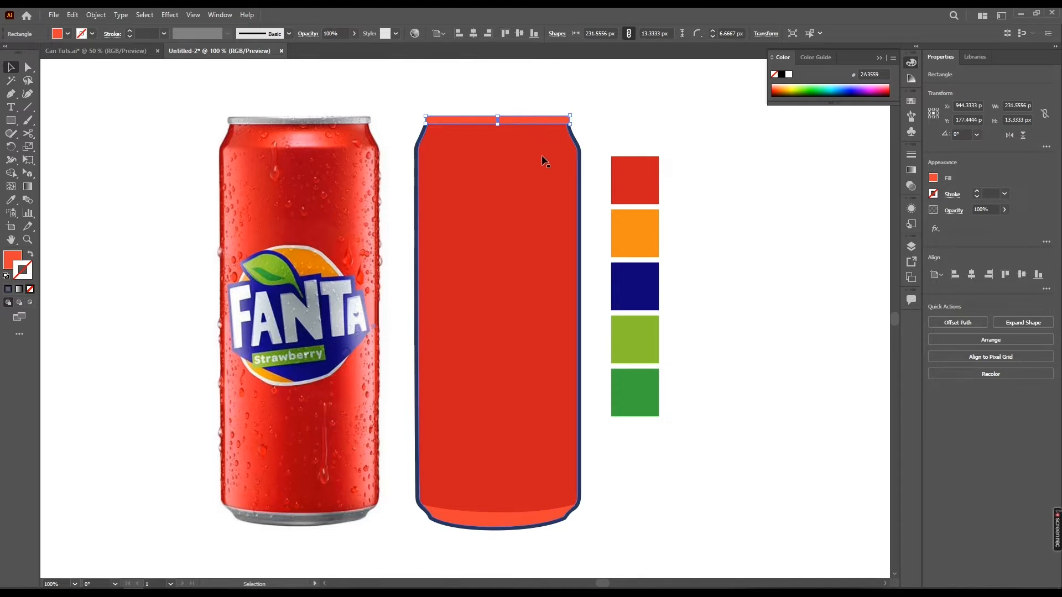
key("i")
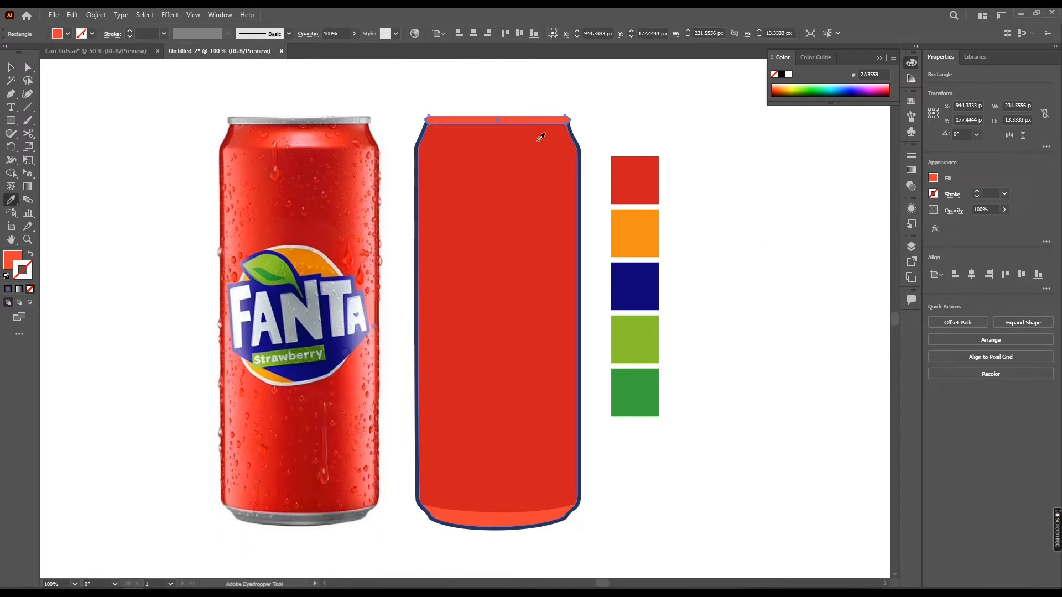
left_click(534, 182)
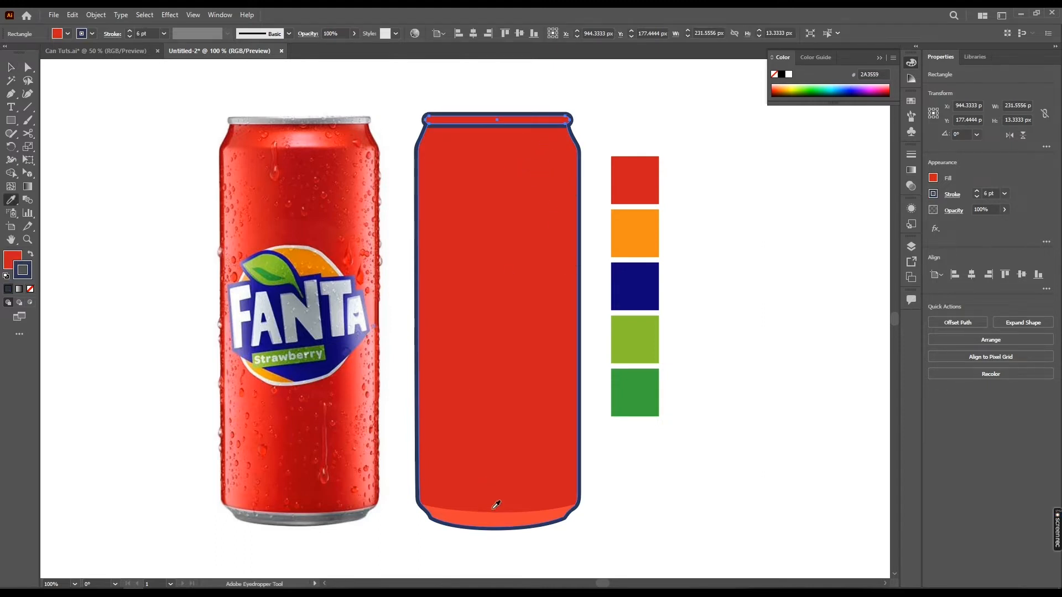
key("a")
left_click(509, 524)
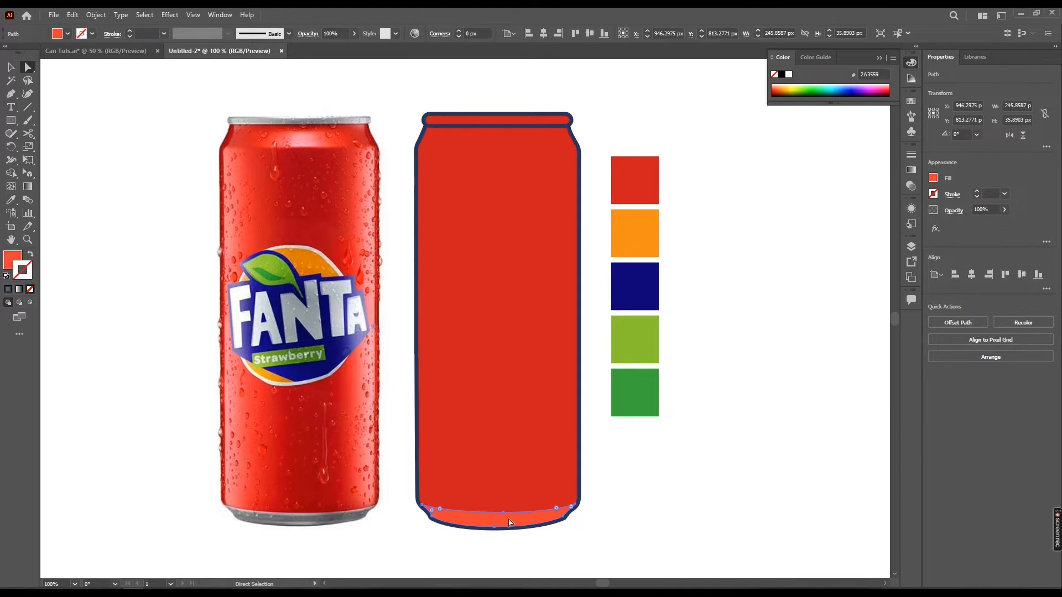
key("i")
left_click(512, 388)
key("v")
Fill the top rim with light grey and copy that appearance onto the bottom base shape
left_click(522, 118)
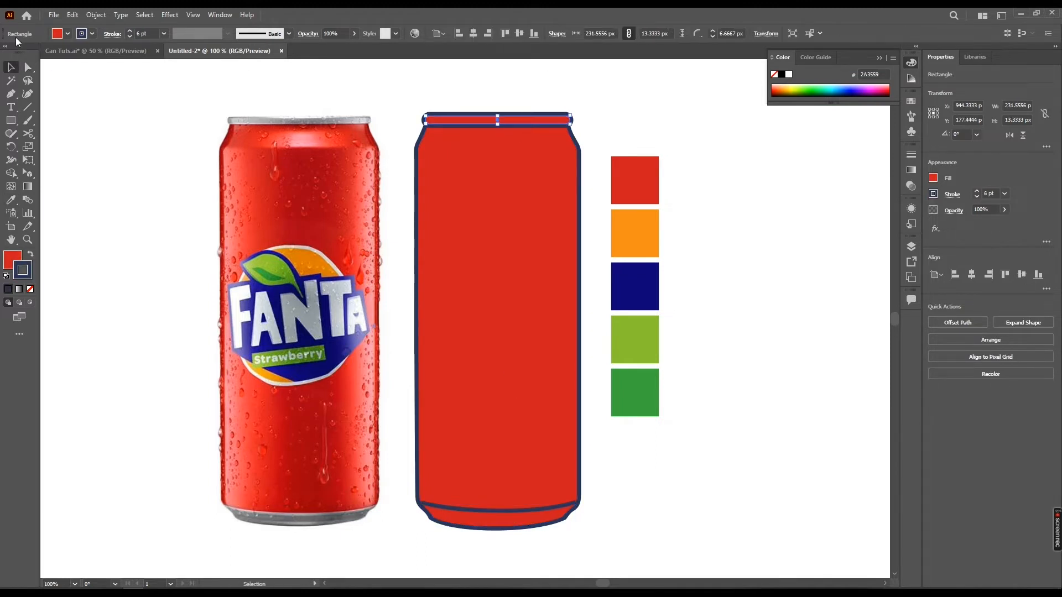
left_click(68, 34)
left_click(77, 85)
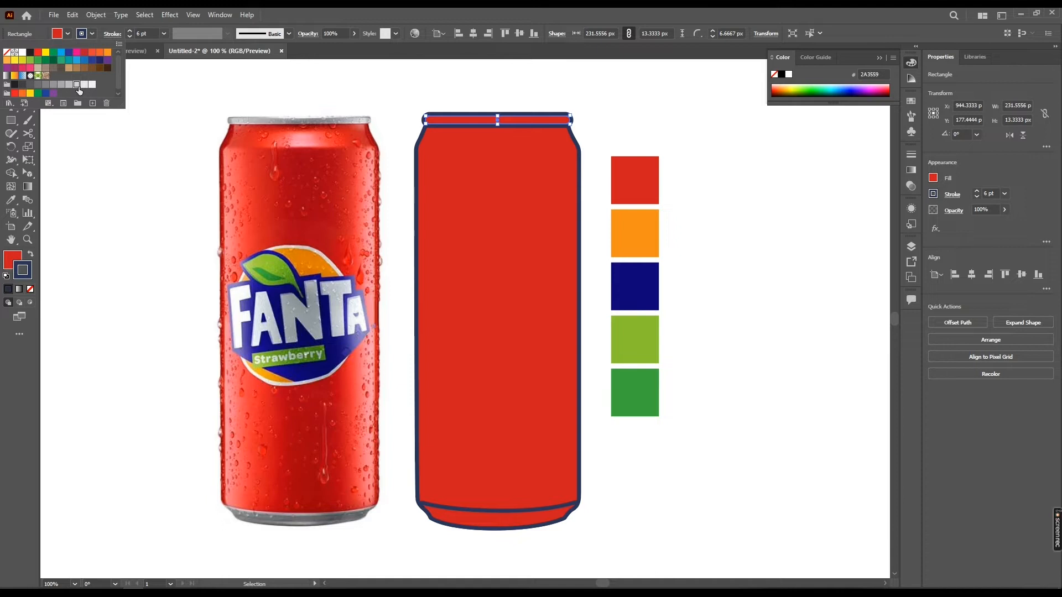
left_click(512, 522)
key("i")
left_click(509, 119)
Select the can body together with the rim and increase their stroke weight to 10 pt
key("v")
left_click(502, 96)
left_click(503, 278)
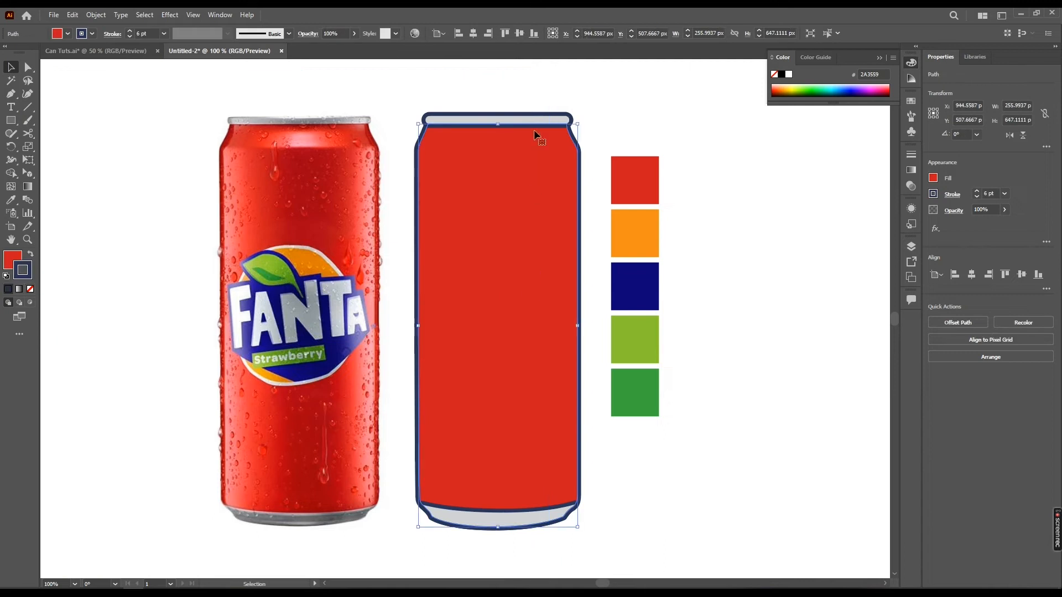
left_click(562, 118, "shift")
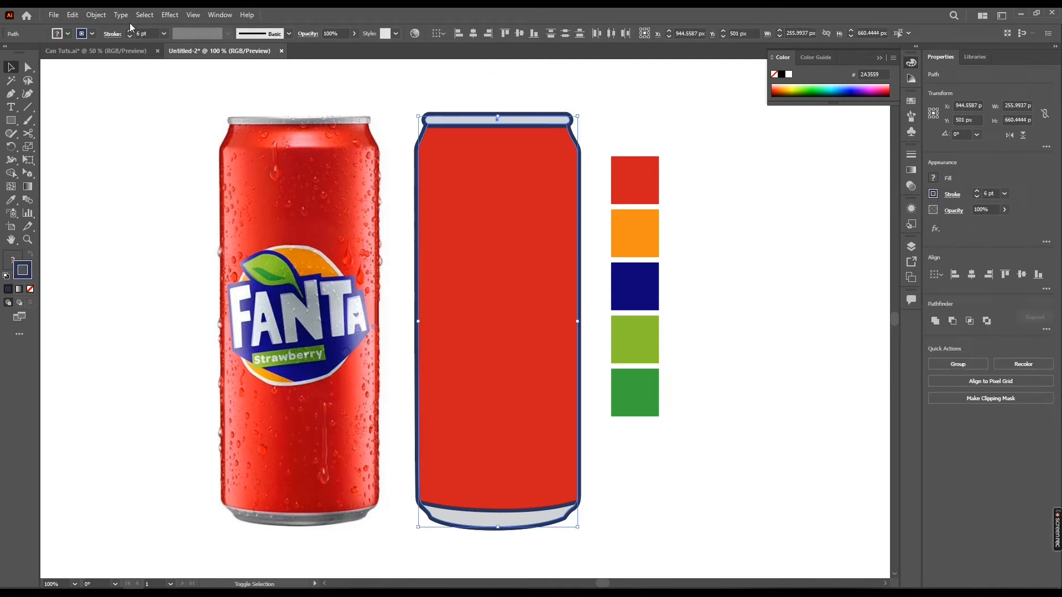
scroll(157, 34, "up", 4)
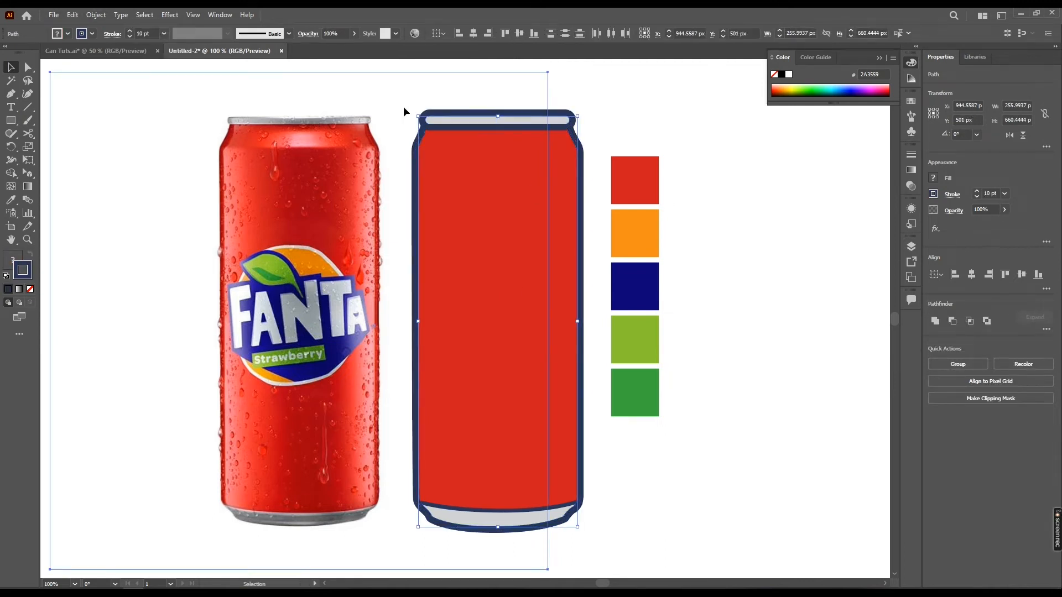
Select the swatch column and lock it in place
left_click(405, 111)
left_click_drag(646, 251, 619, 220)
key("ctrl+2")
Draw a curved light grey shape with the Pen tool across the top of the can body
left_click(506, 117)
key("space")
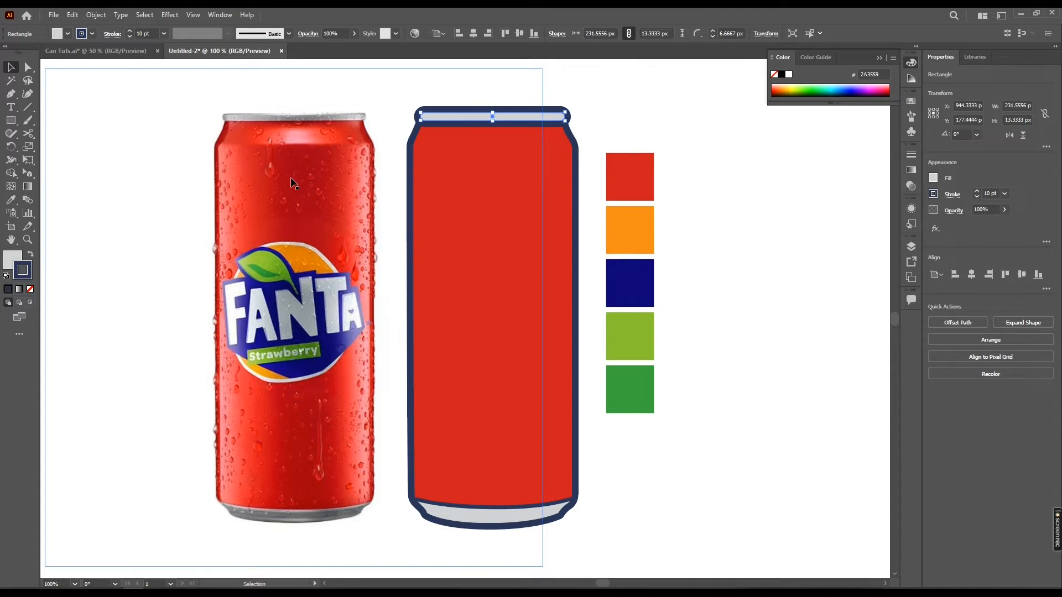
scroll(437, 220, "right", 1)
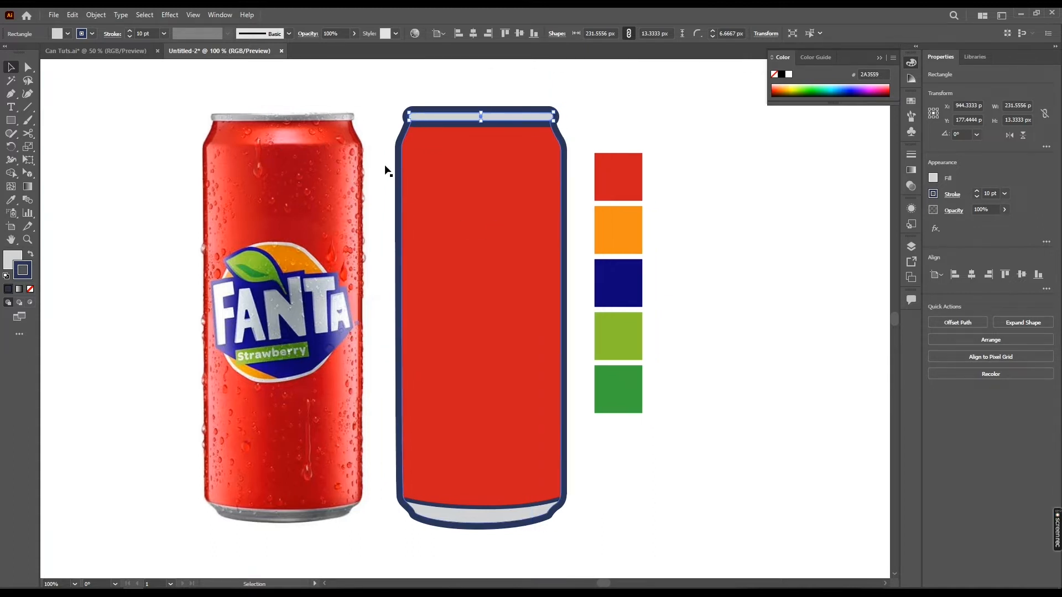
left_click(343, 83)
key("p")
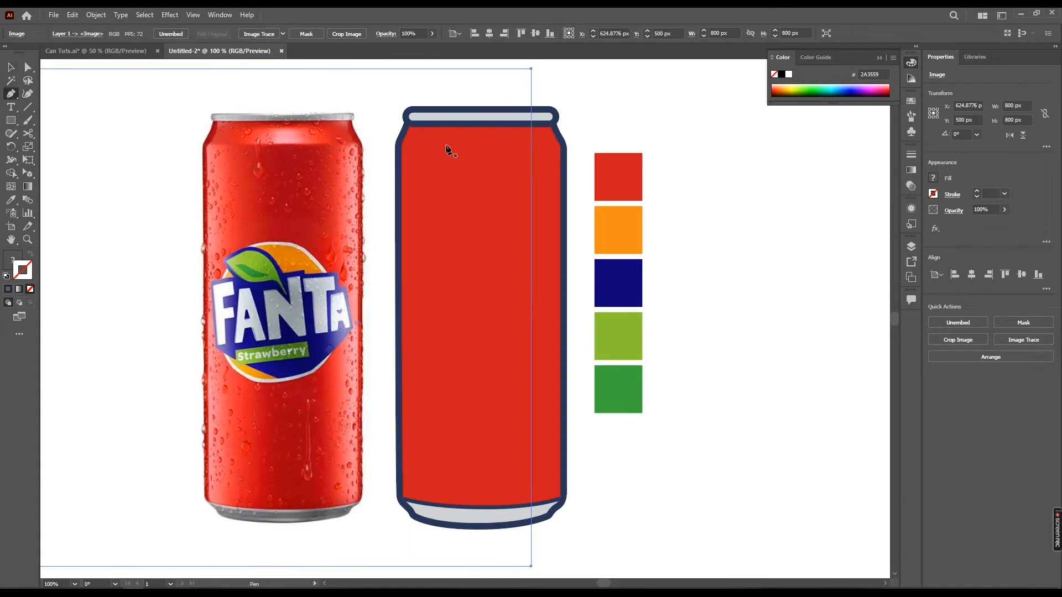
left_click_drag(379, 151, 365, 203)
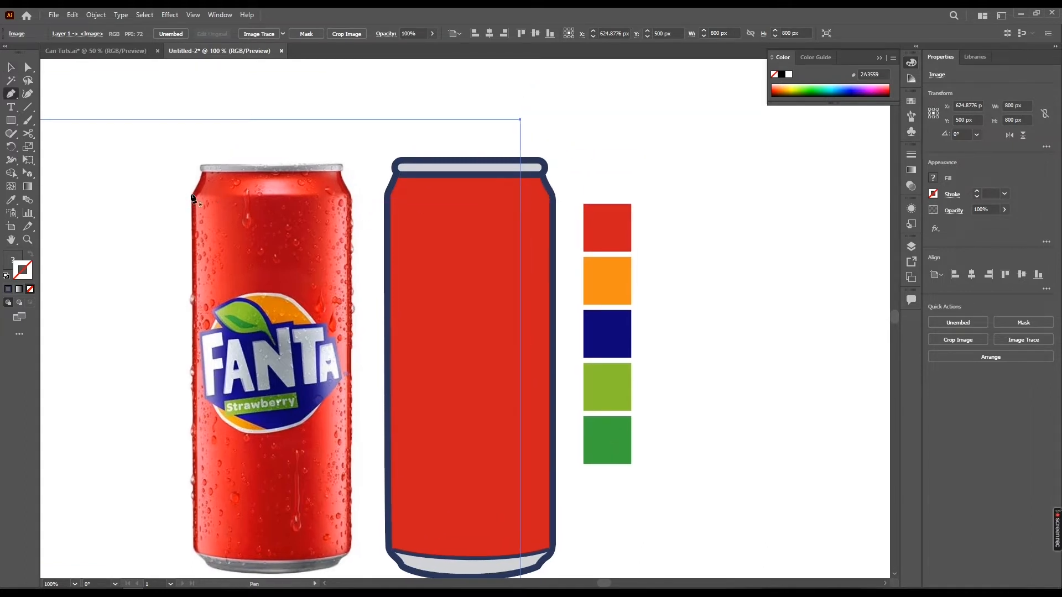
left_click_drag(419, 225, 410, 234)
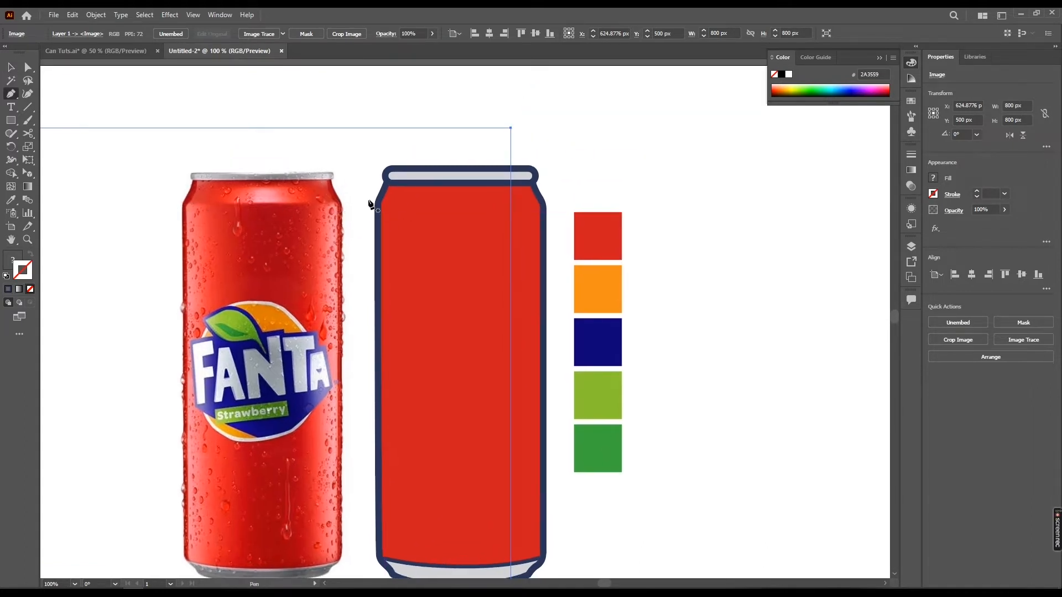
left_click(367, 189)
left_click_drag(569, 199, 702, 177)
left_click(485, 138)
left_click(357, 160)
left_click(358, 199)
key("v")
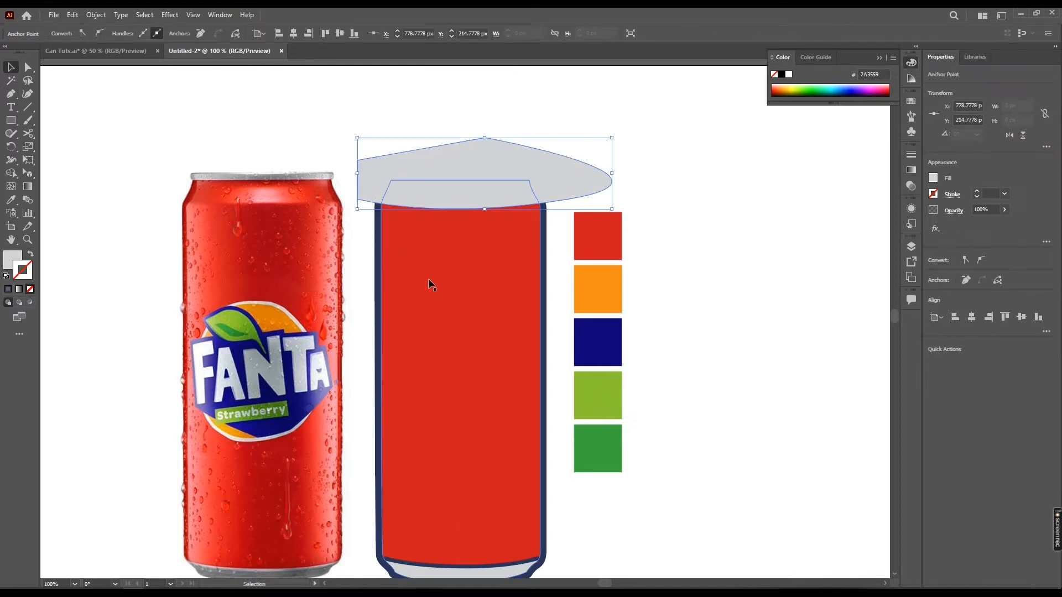
left_click(500, 267)
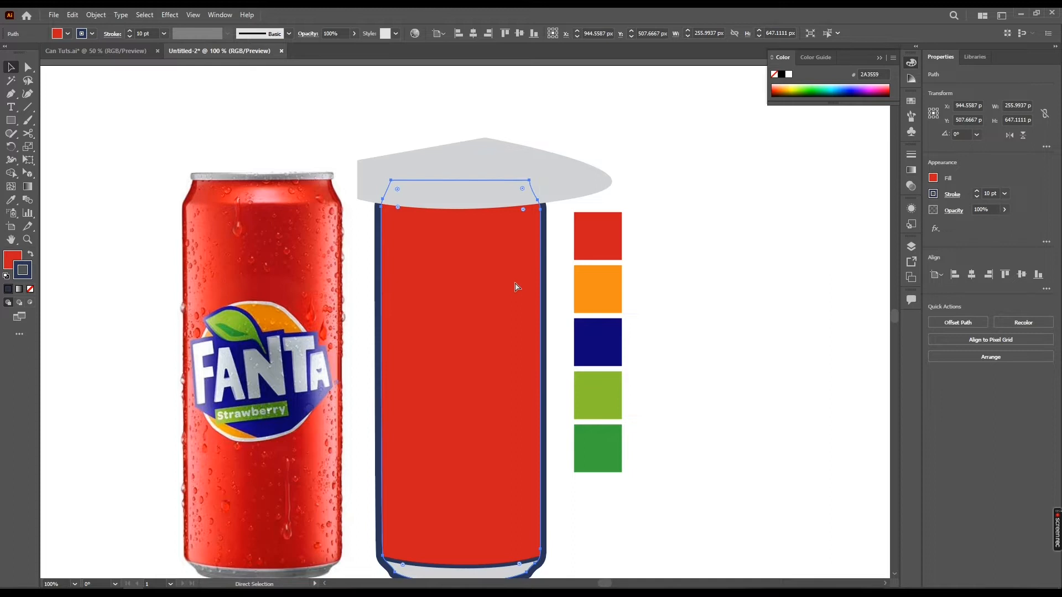
left_click_drag(492, 241, 557, 255)
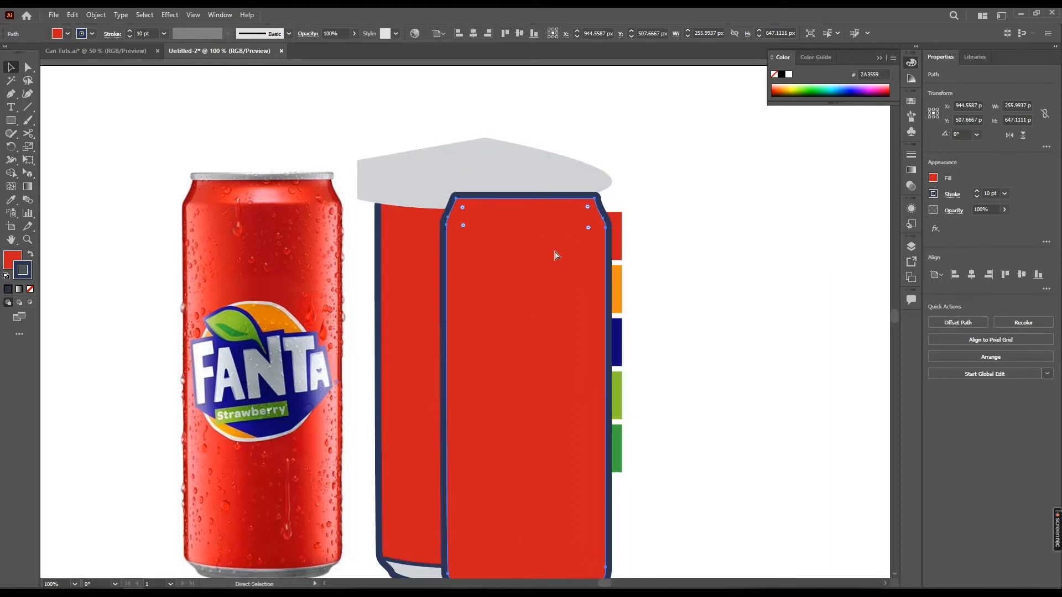
key("ctrl+z")
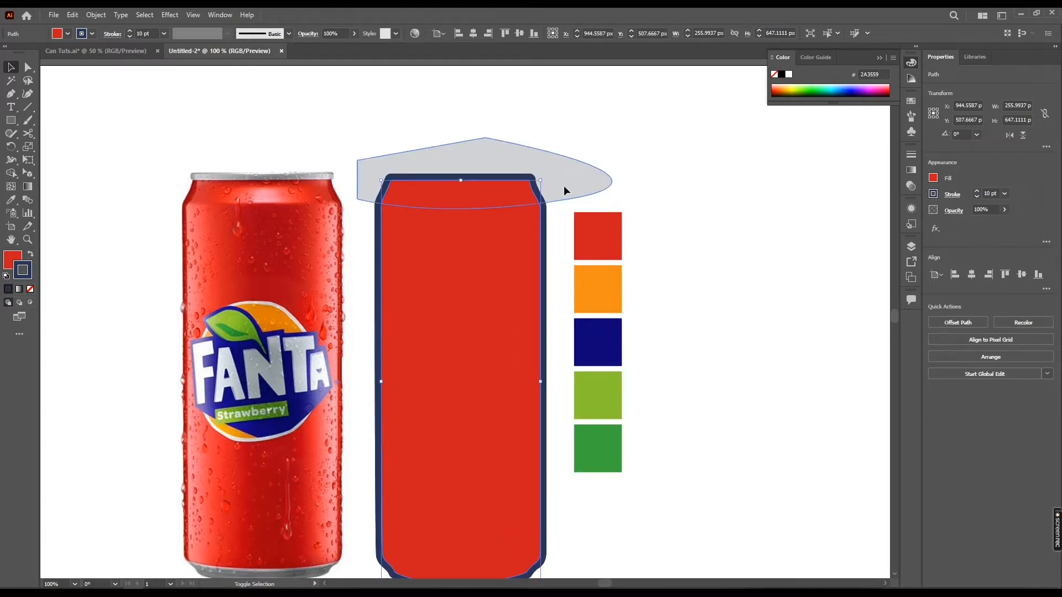
Intersect the grey shape with the can body to cut out the can's top section
left_click(563, 185, "shift")
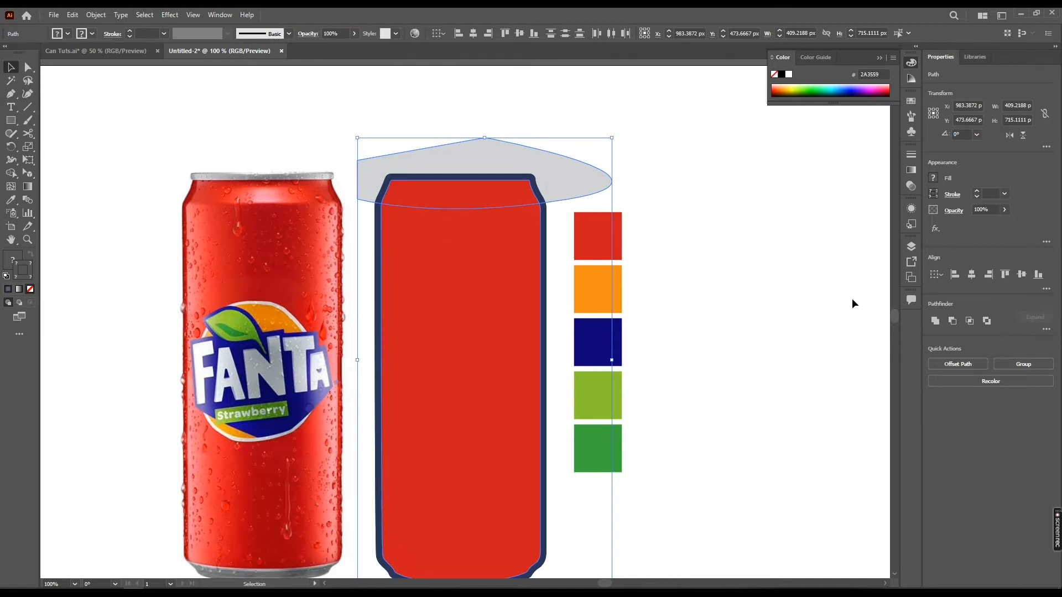
left_click(969, 320)
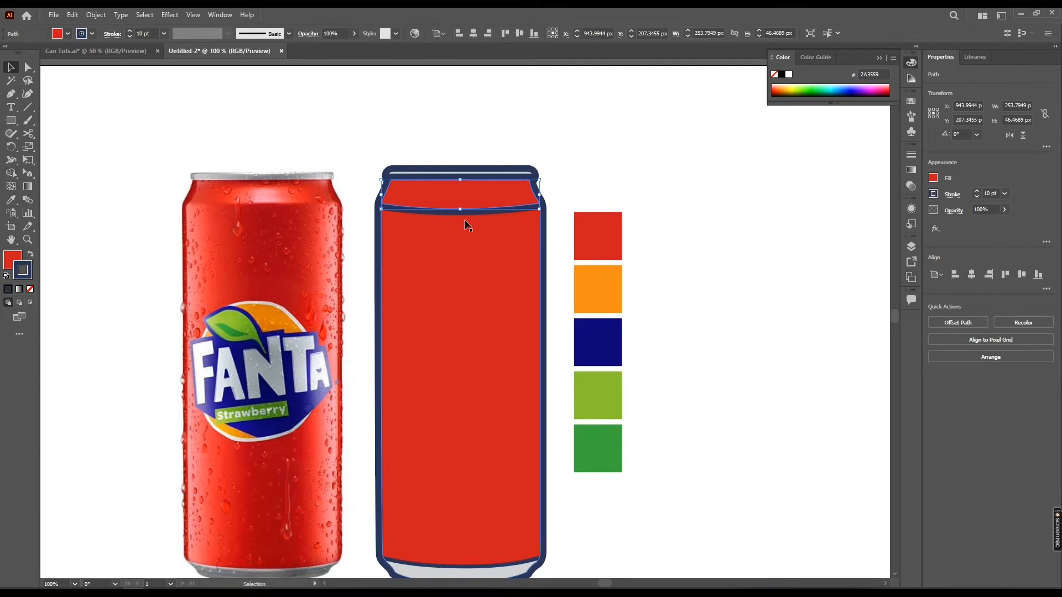
Remove the stroke from the can's top section
left_click_drag(458, 198, 453, 228)
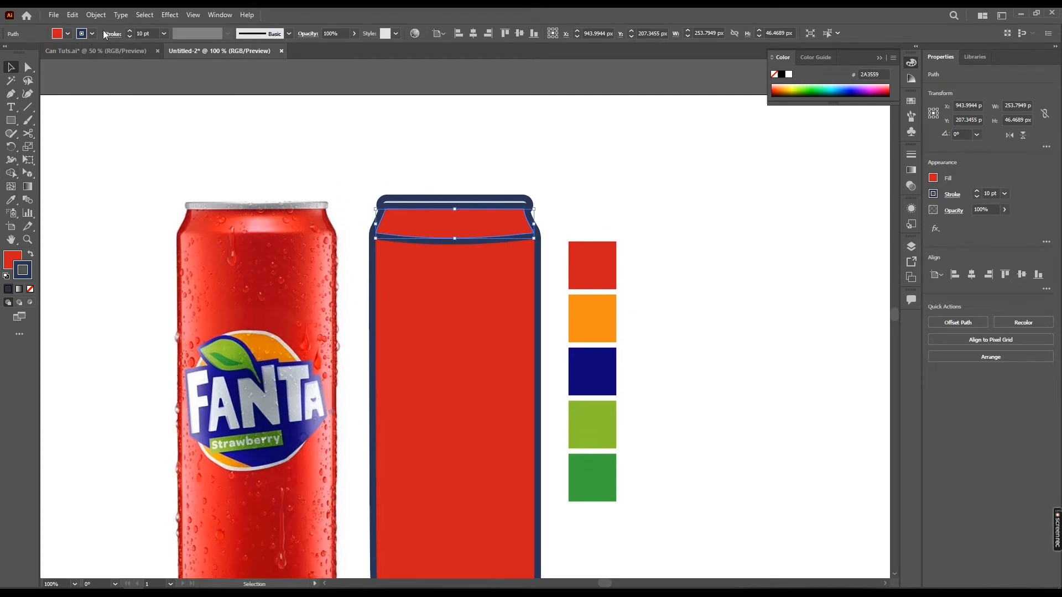
left_click(81, 33)
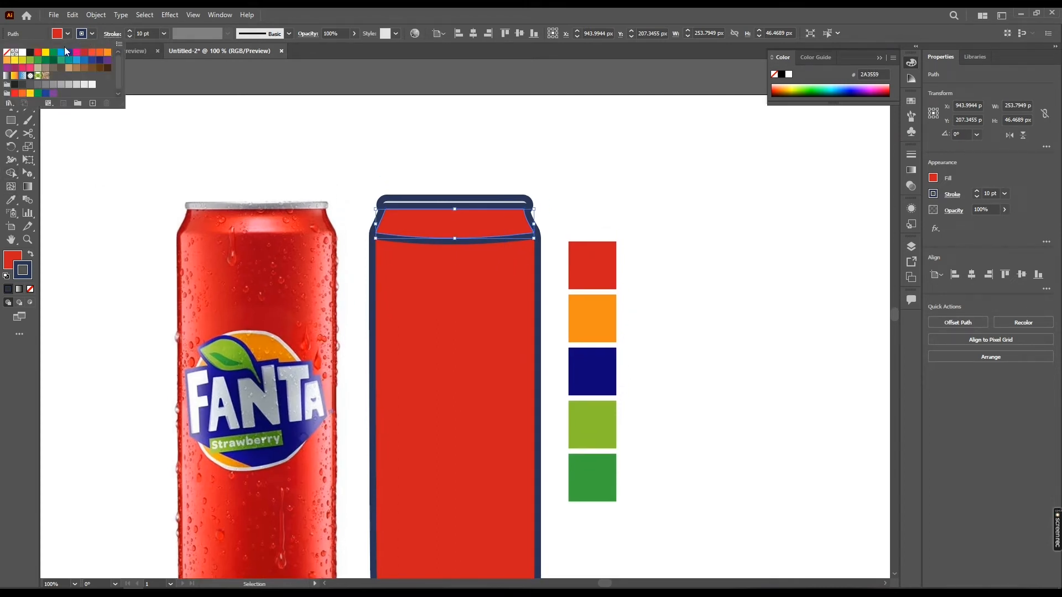
left_click(7, 54)
Shrink the top section's height to about 28 px so it sits below the rim
left_click(531, 205)
left_click_drag(486, 222, 510, 206)
scroll(485, 210, "up", 1)
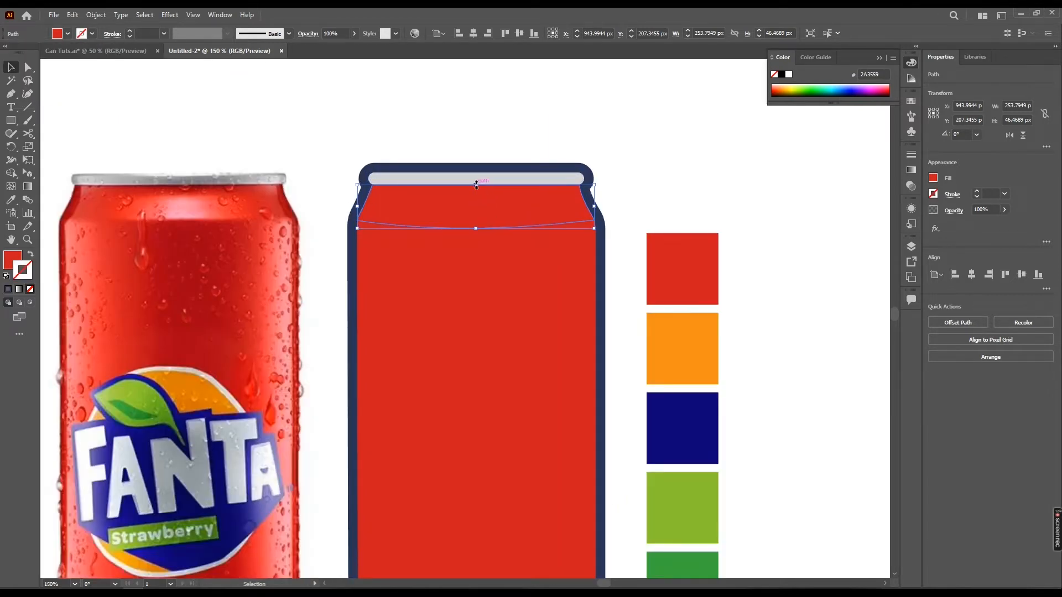
left_click_drag(476, 185, 477, 202)
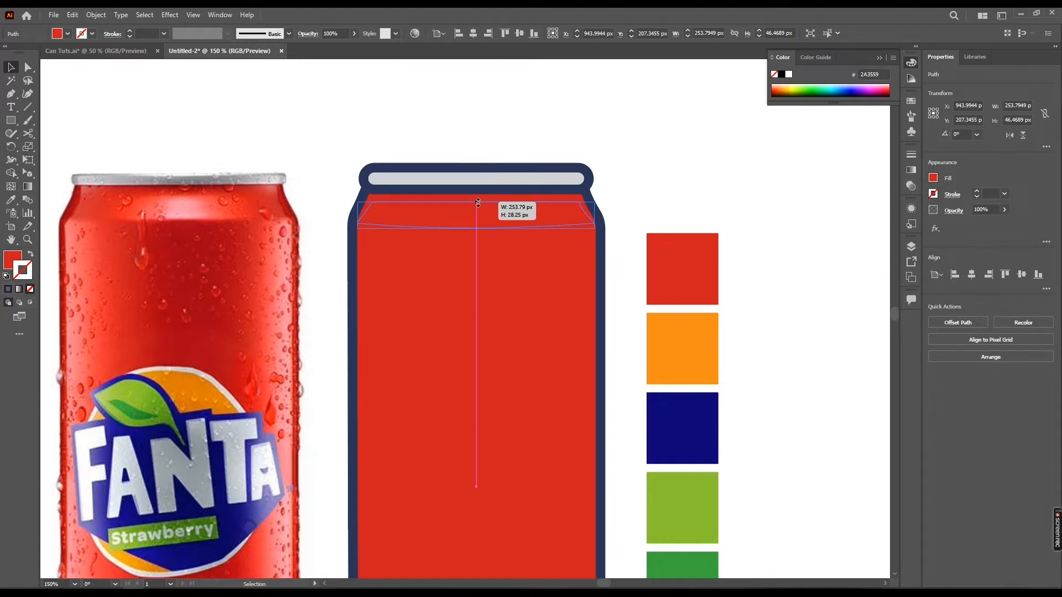
left_click_drag(478, 203, 478, 202)
left_click(485, 106)
left_click_drag(458, 155, 493, 144)
left_click(521, 214)
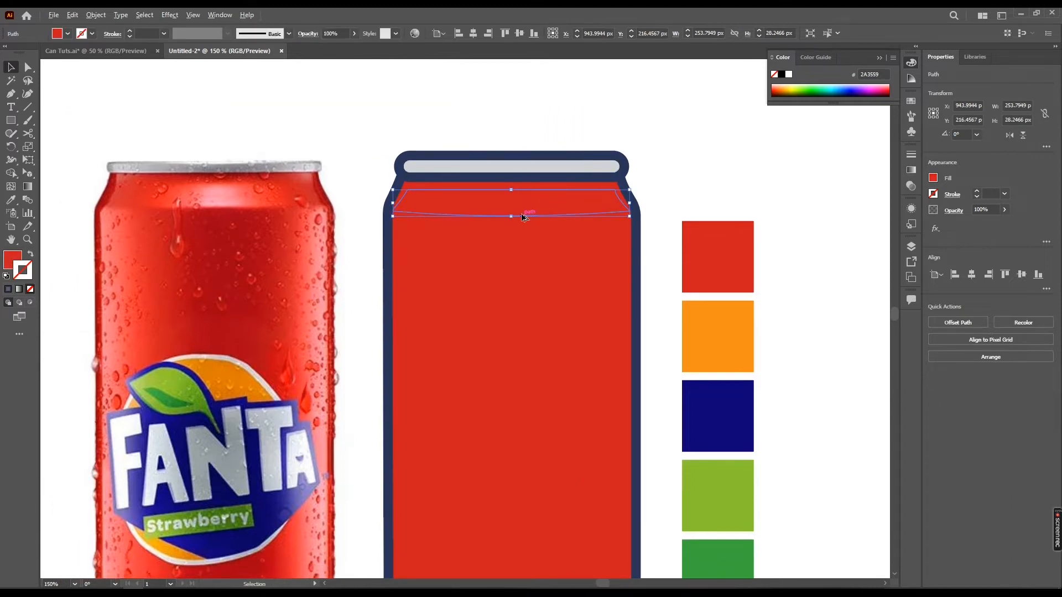
left_click_drag(534, 221, 455, 229)
scroll(466, 234, "down", 1)
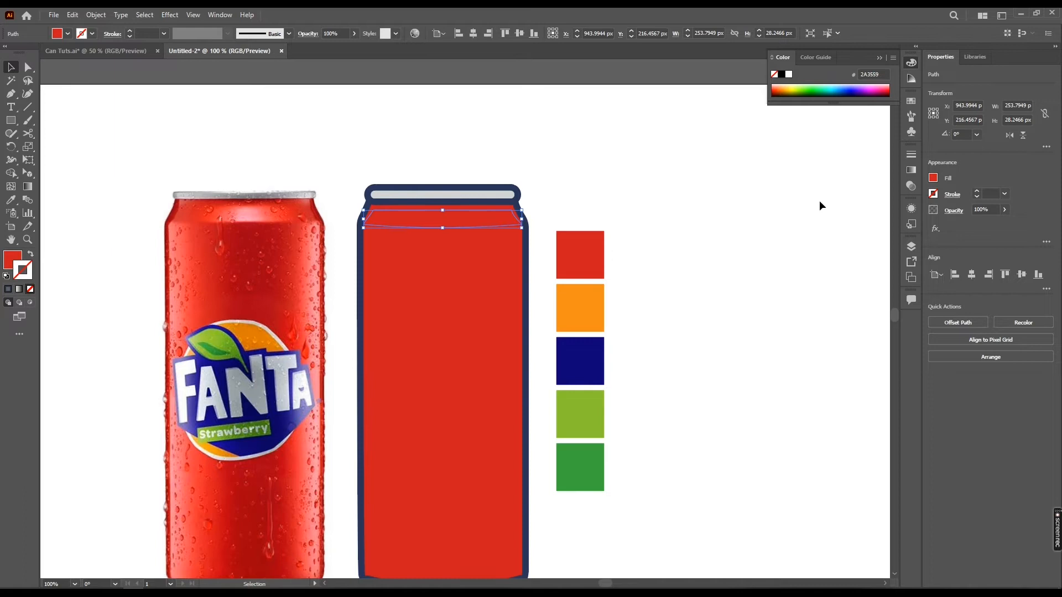
Apply a default linear gradient fill to the top section
left_click(911, 171)
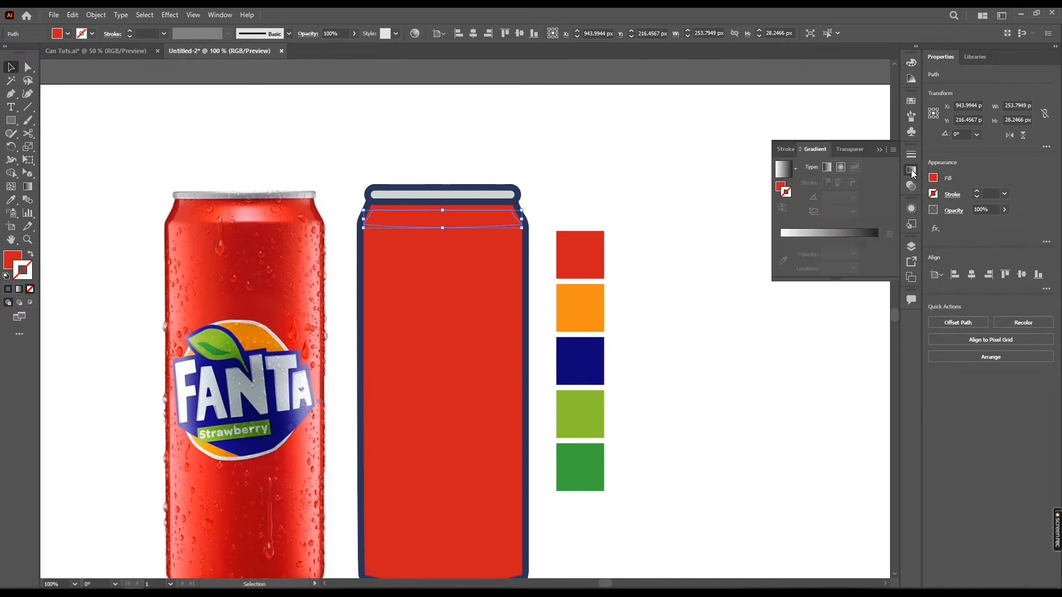
left_click(834, 235)
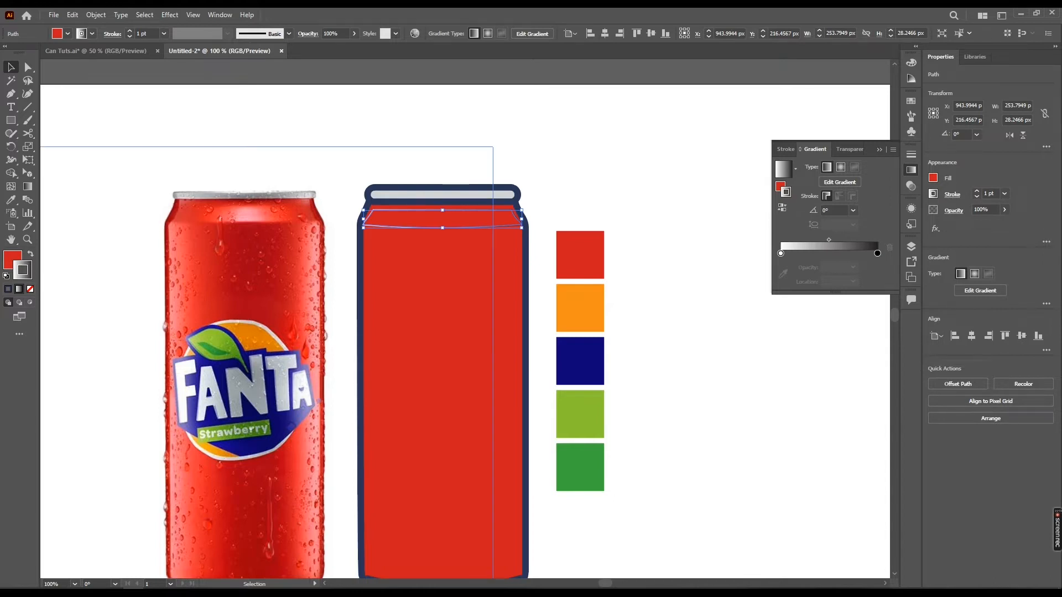
left_click(30, 288)
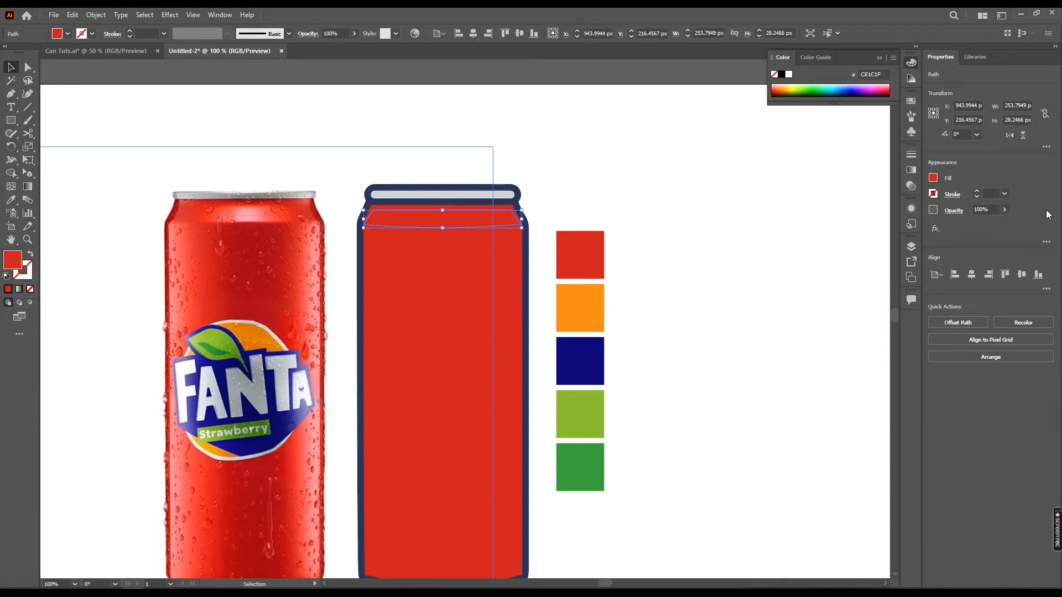
left_click(912, 171)
left_click(829, 243)
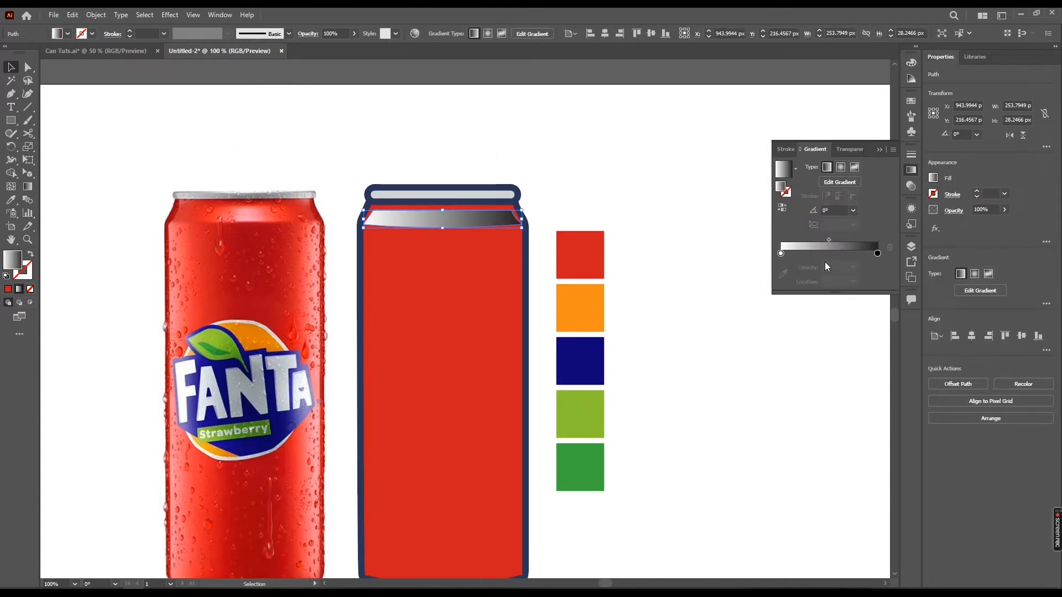
Add a middle gradient stop at 50% location
left_click_drag(879, 255, 832, 255)
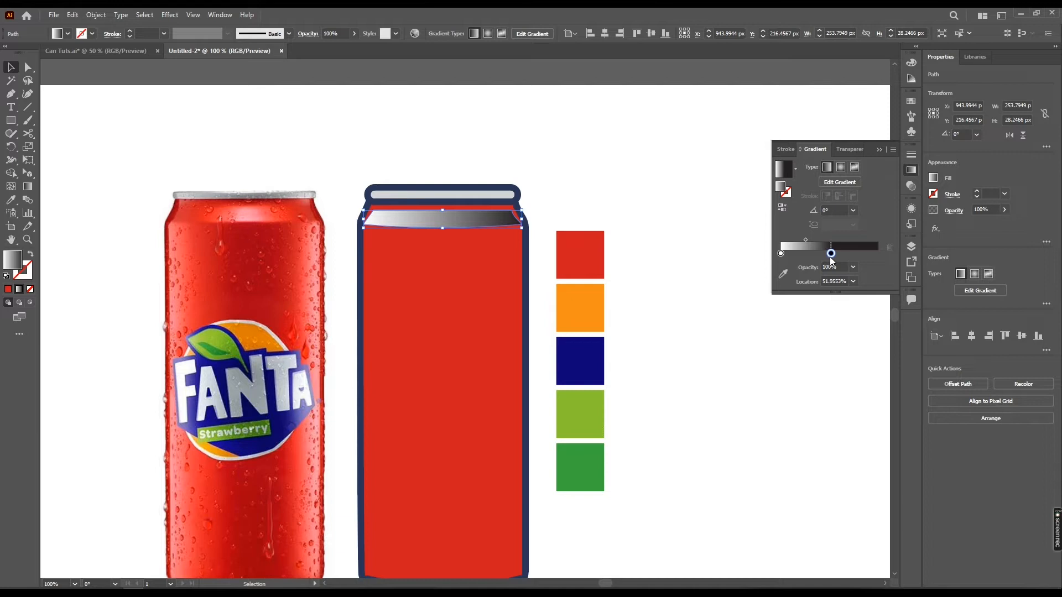
left_click(854, 281)
left_click(868, 357)
Set the opacity of both end gradient stops to 0%
left_click(873, 255)
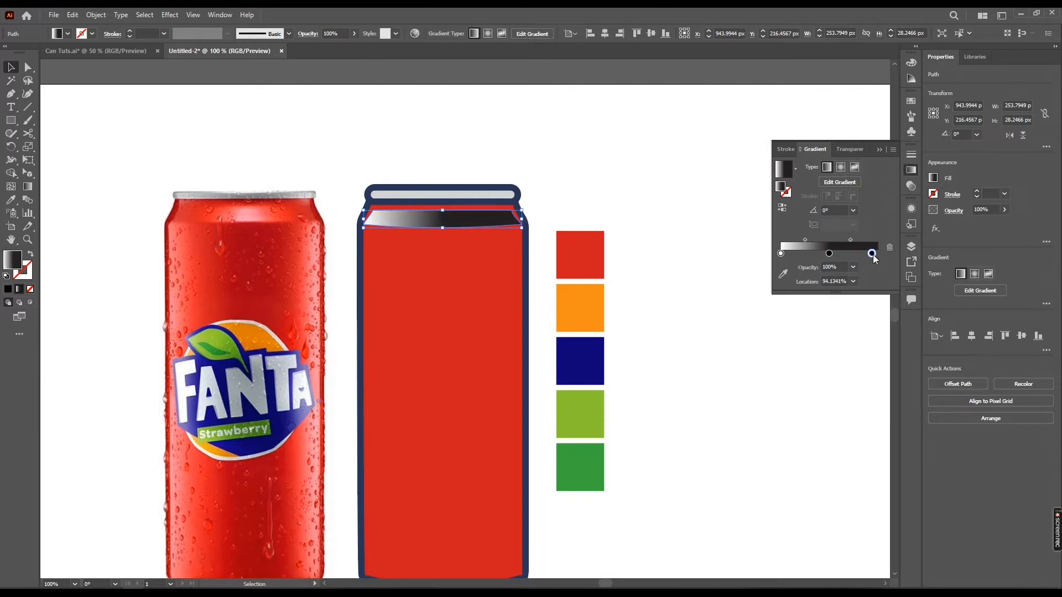
left_click_drag(873, 255, 879, 254)
left_click(854, 281)
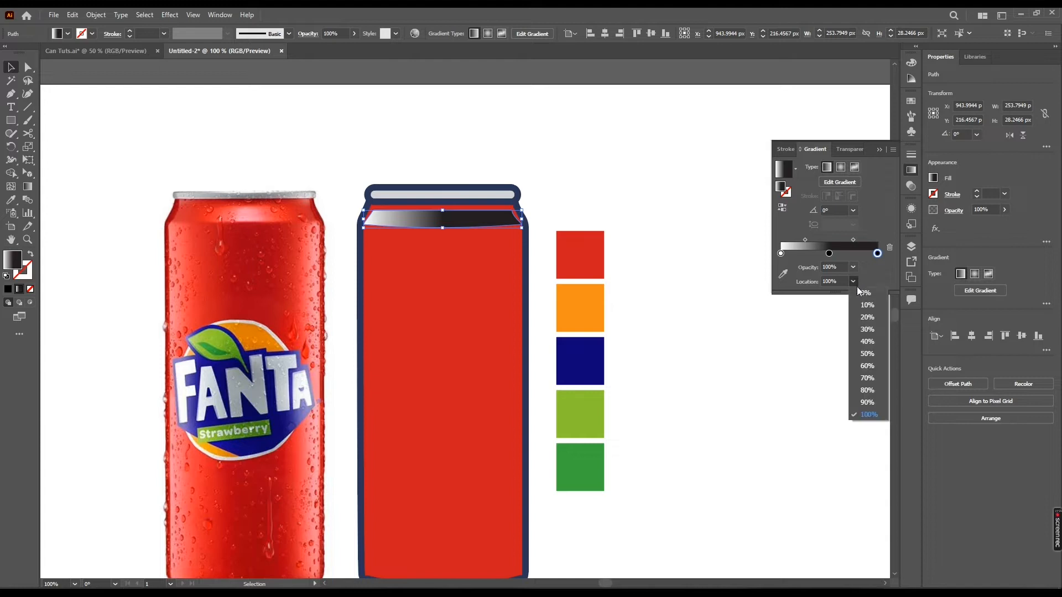
left_click(857, 264)
left_click(854, 268)
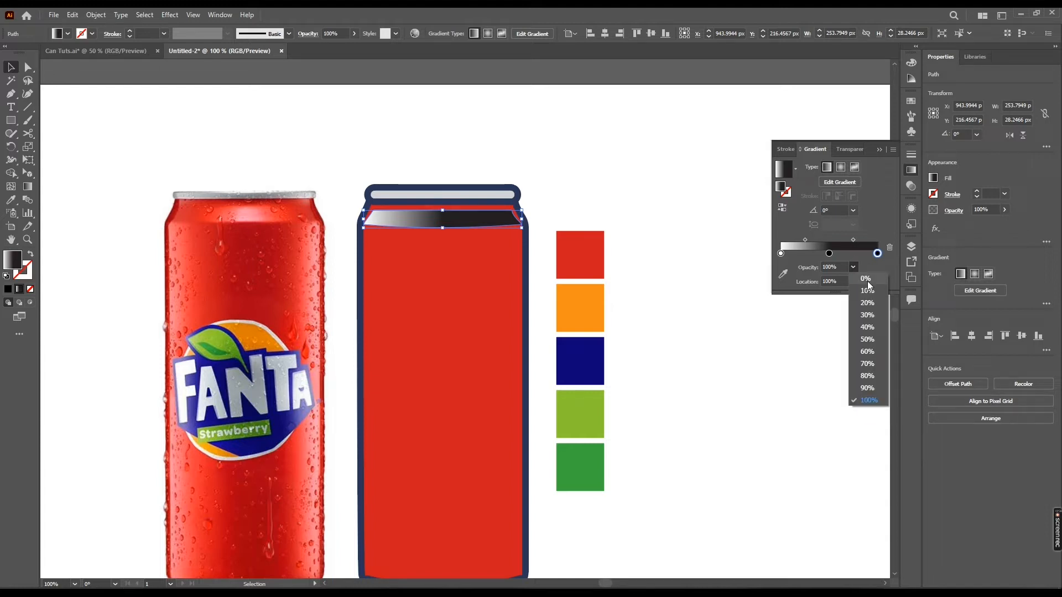
left_click(867, 282)
left_click(781, 254)
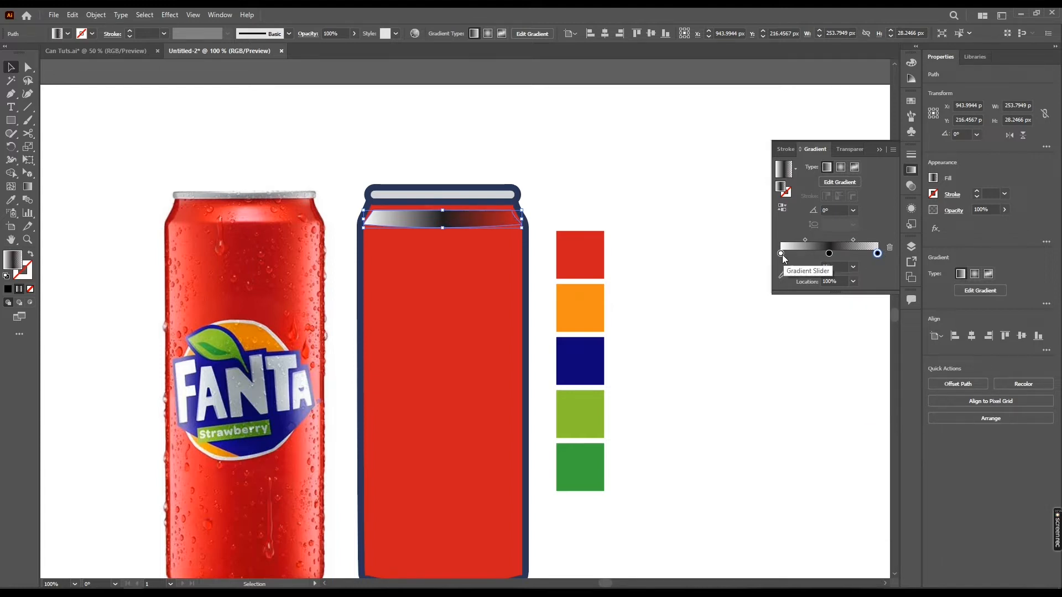
left_click(854, 267)
left_click(865, 279)
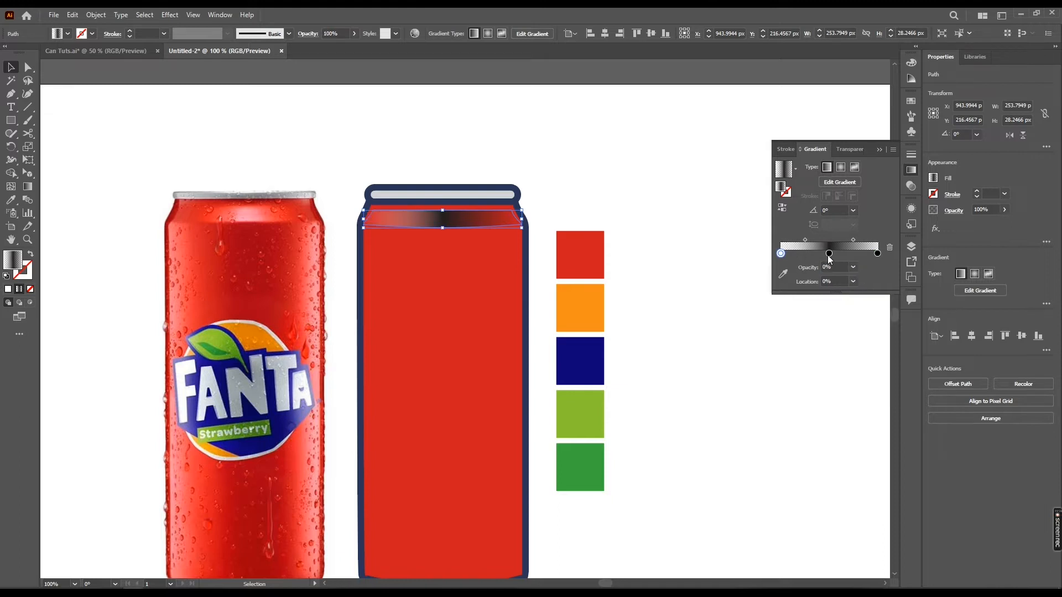
Colour the middle and right gradient stops white
double_click(829, 253)
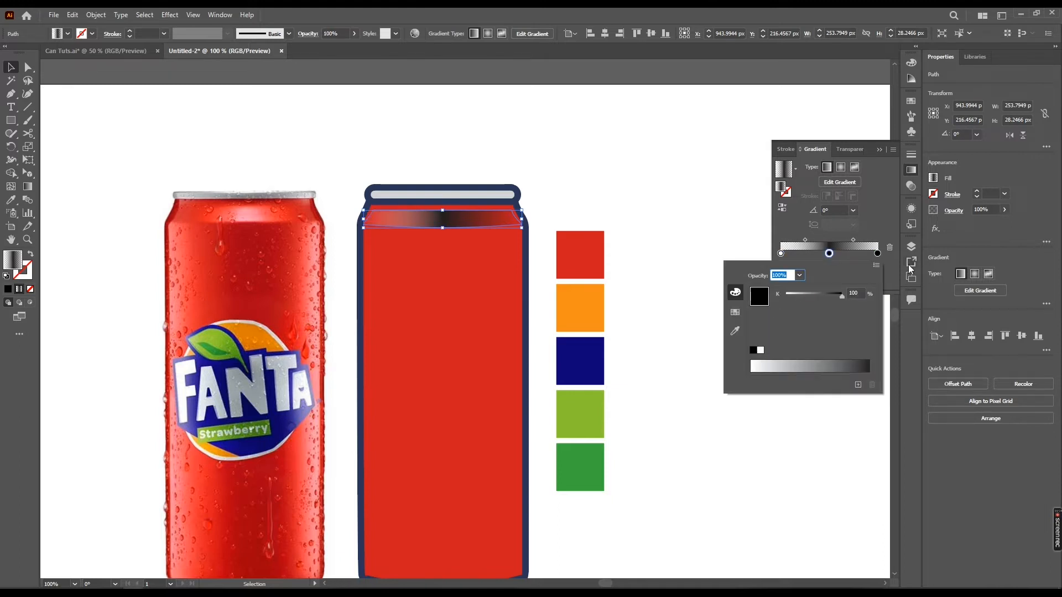
left_click(761, 350)
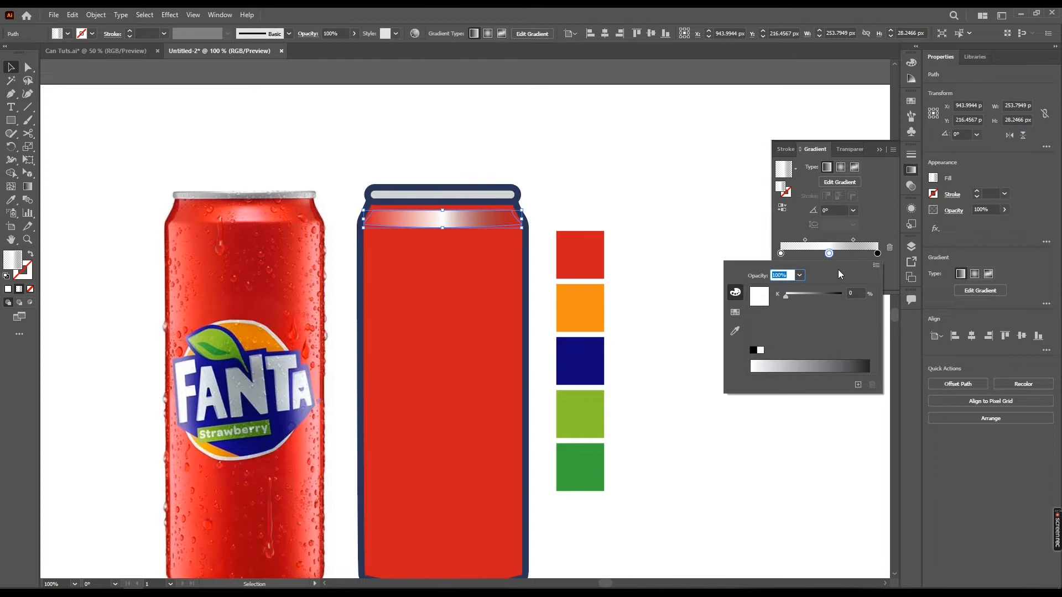
double_click(878, 253)
left_click(761, 350)
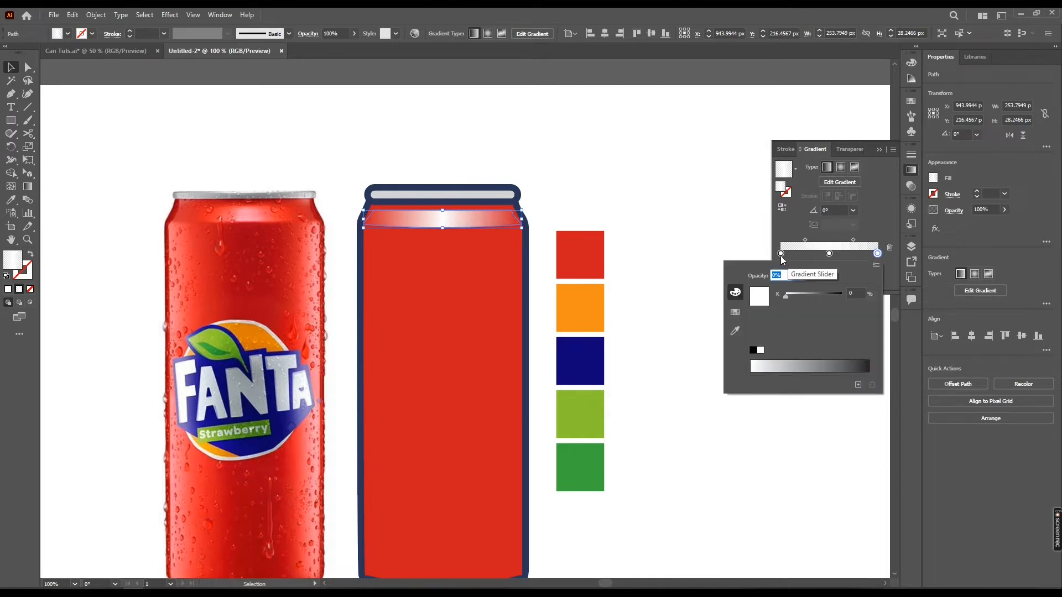
left_click(885, 220)
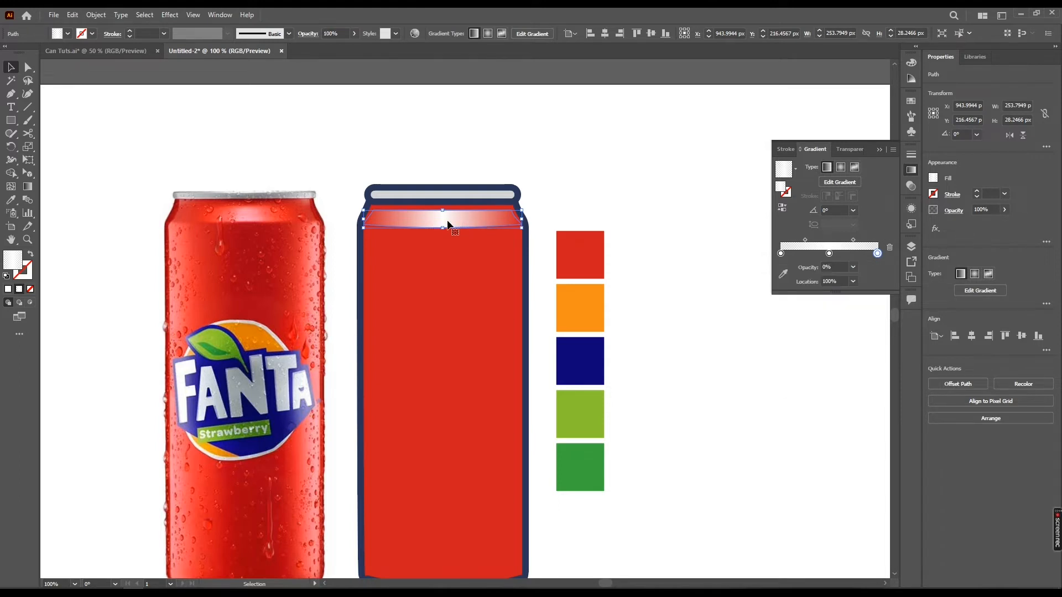
Redraw the gradient horizontally across the top section with the Gradient tool
scroll(442, 227, "up", 1)
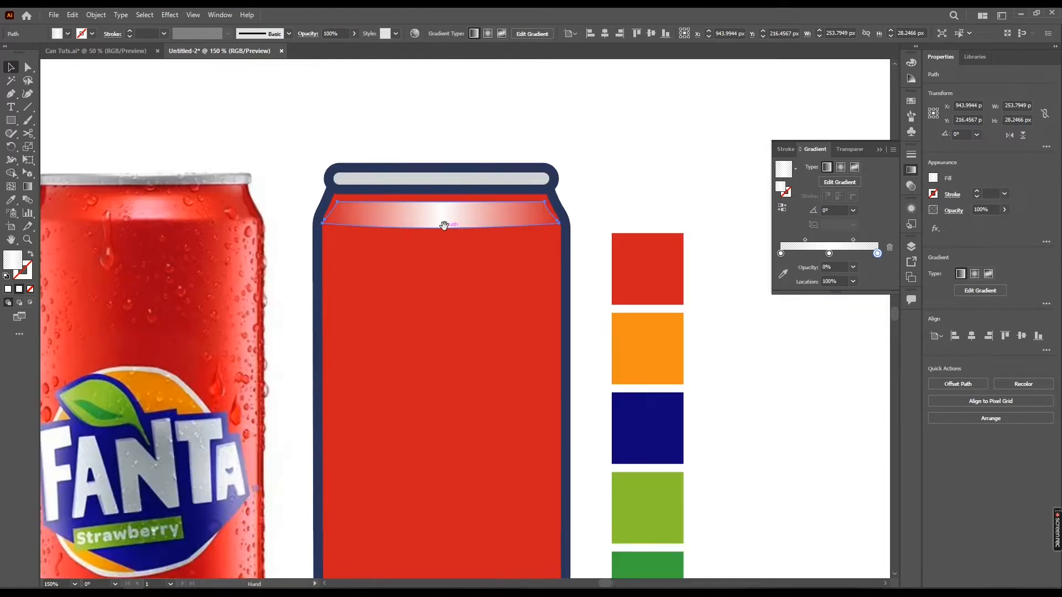
left_click_drag(448, 226, 478, 228)
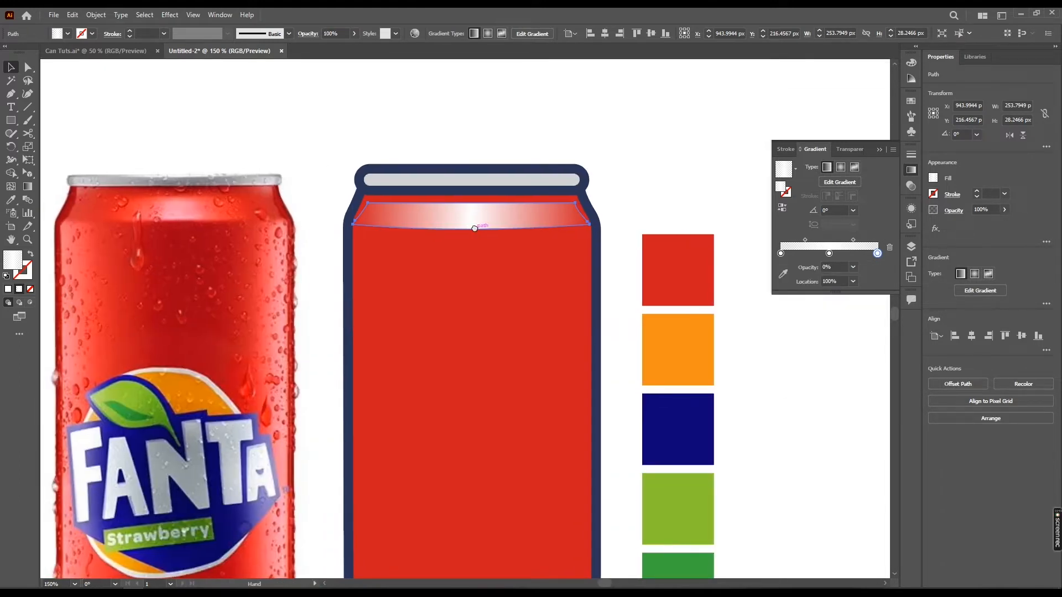
left_click(31, 189)
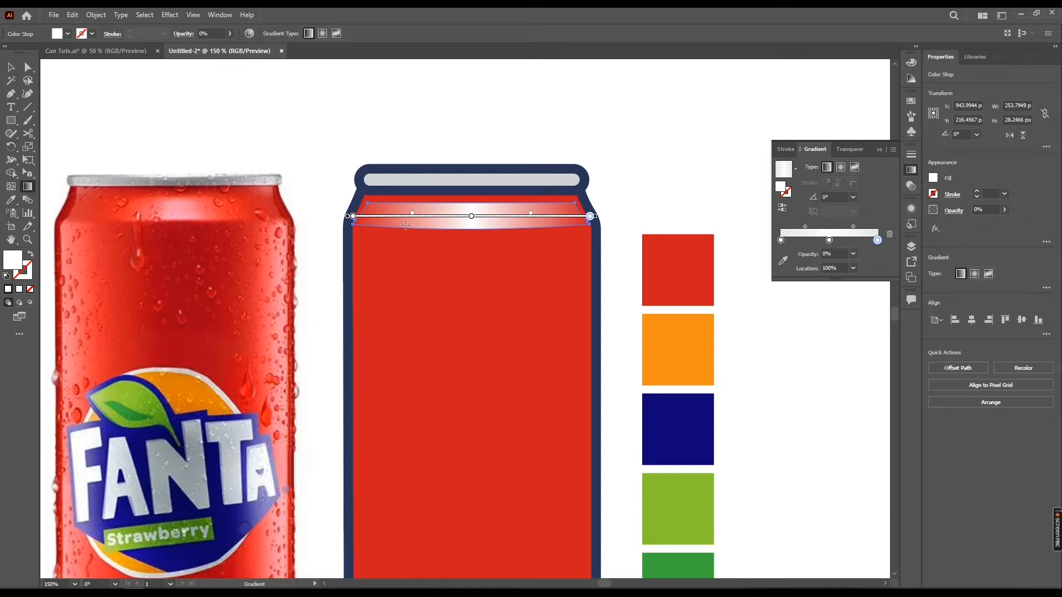
mouse_move(390, 231)
left_mouse_down()
mouse_move(561, 231)
mouse_move(541, 231)
mouse_move(550, 214)
mouse_move(553, 231)
left_mouse_up()
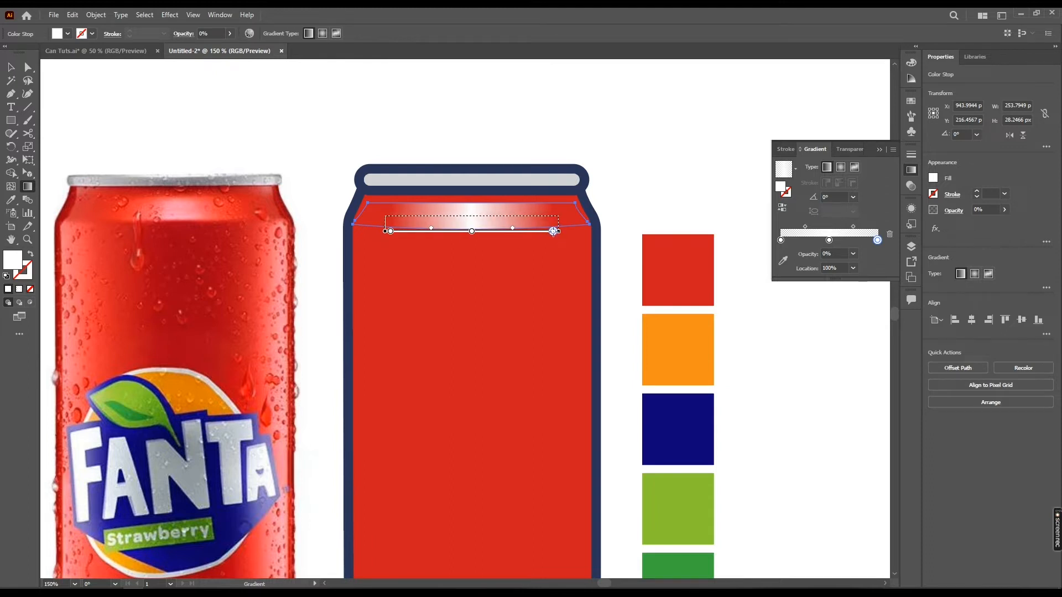
key("v")
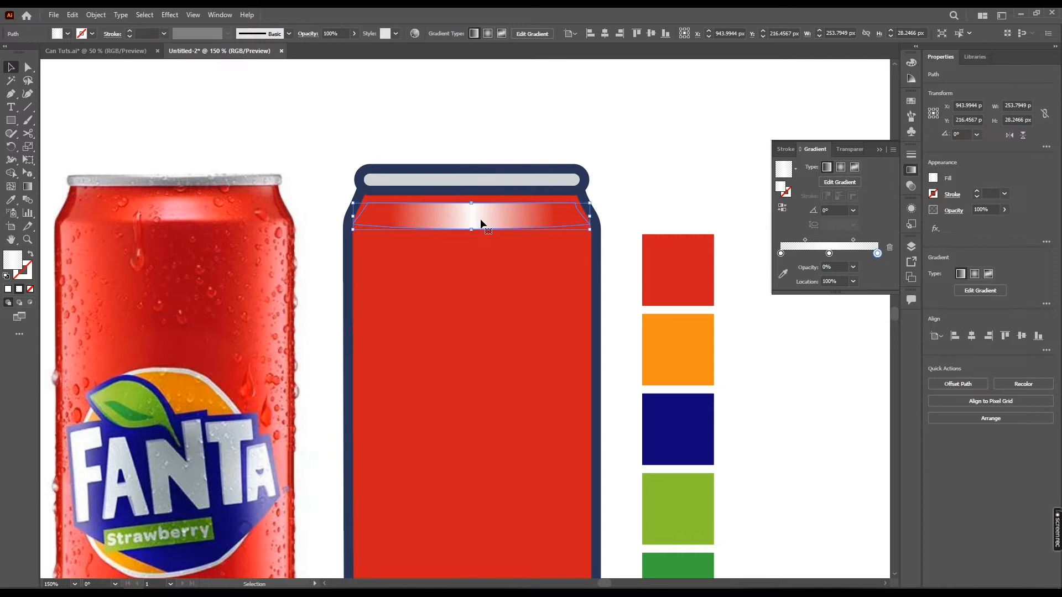
Set the middle gradient stop's opacity to 50%
left_click(829, 254)
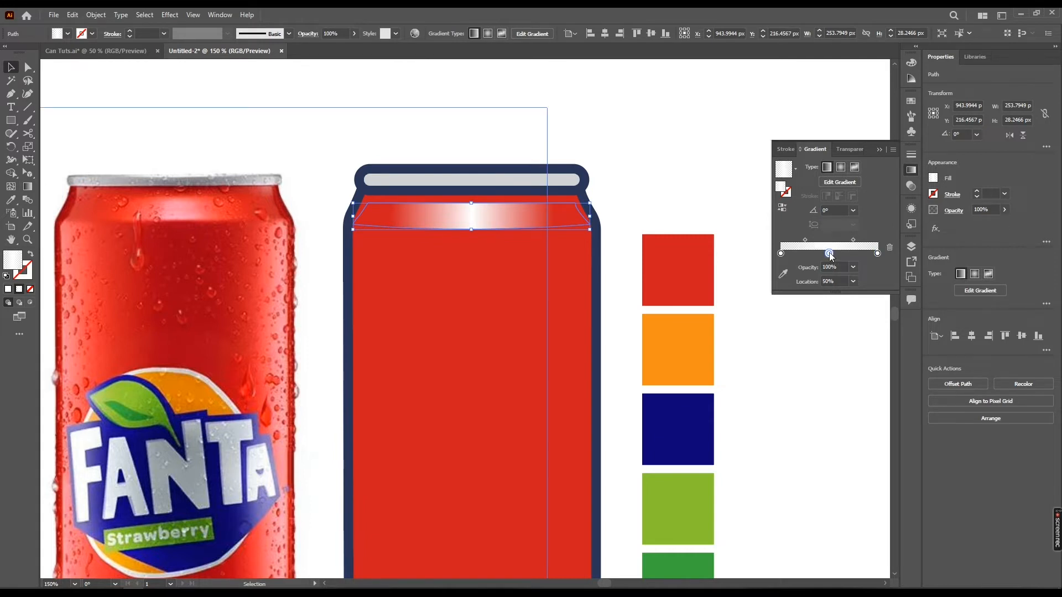
left_click(853, 268)
left_click(866, 338)
left_click(626, 178)
key("ctrl+minus")
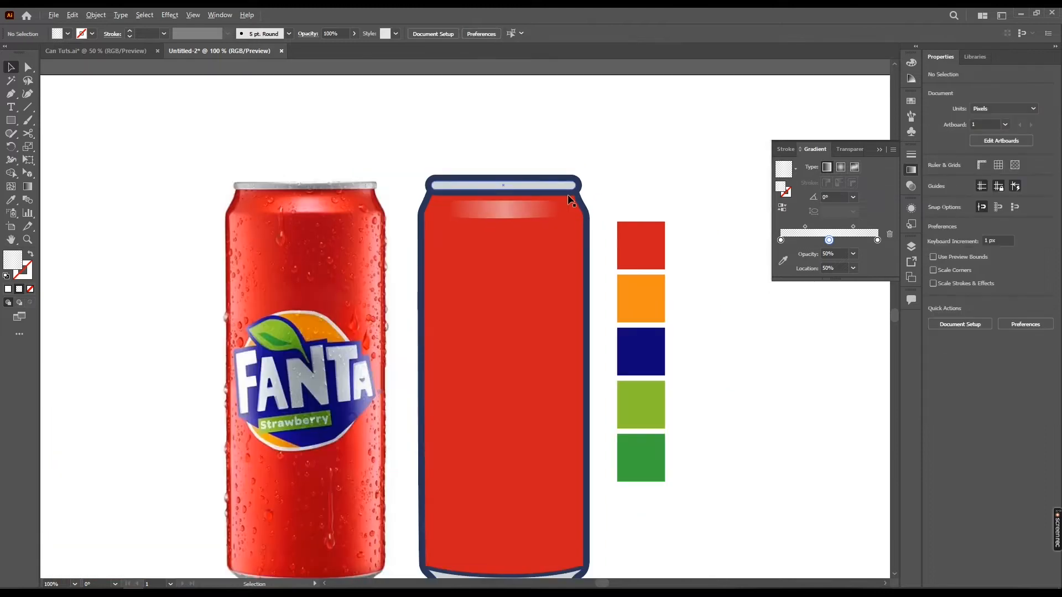
Move the gradient's end stops inward on the top section to narrow the highlight
left_click_drag(591, 189, 604, 174)
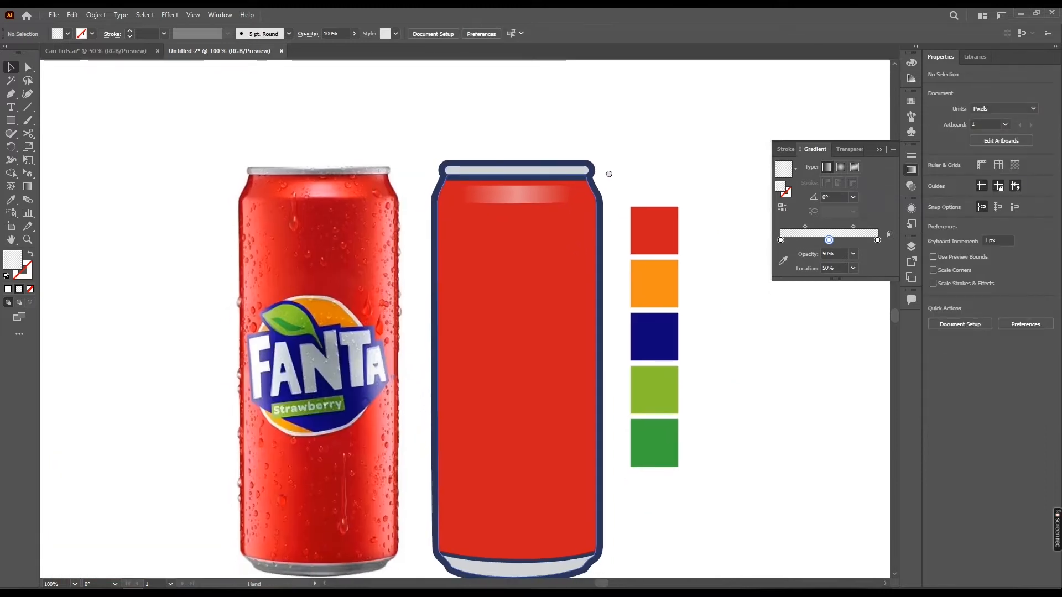
scroll(529, 203, "up", 1)
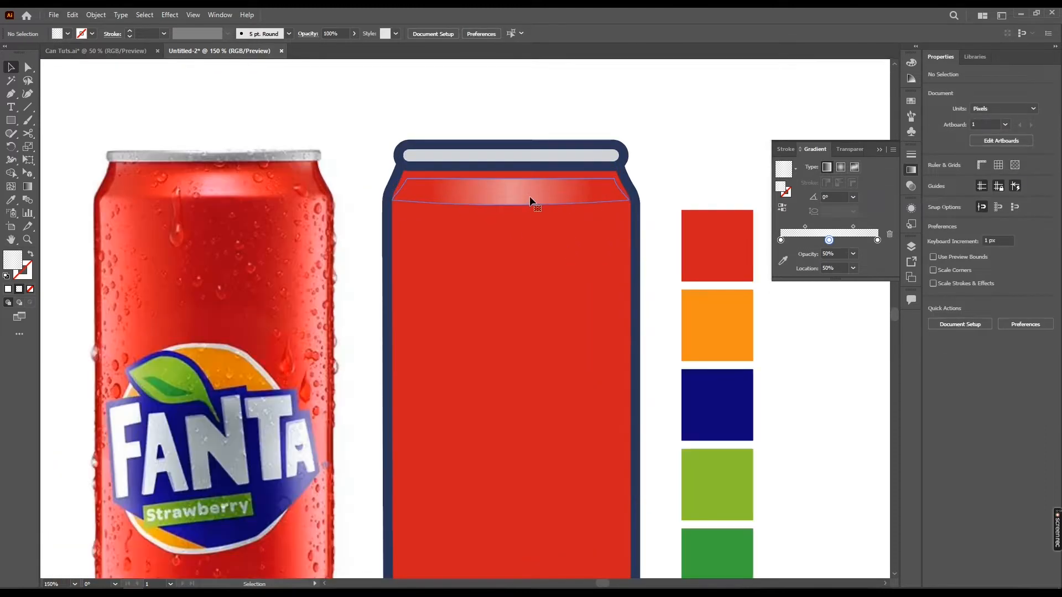
left_click(529, 196)
key("a")
key("g")
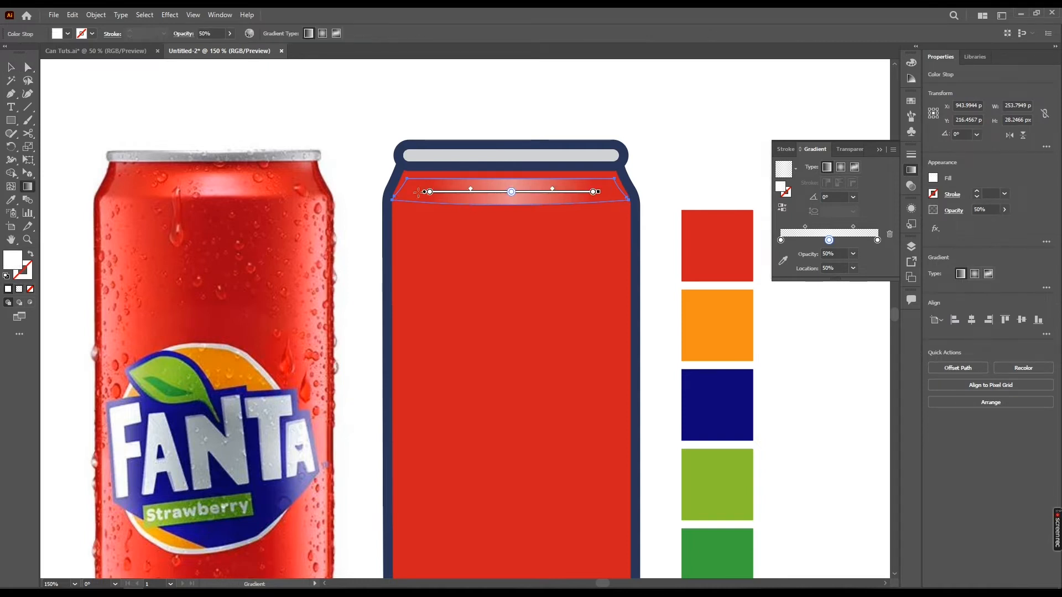
left_click_drag(431, 192, 442, 192)
left_click_drag(594, 193, 541, 191)
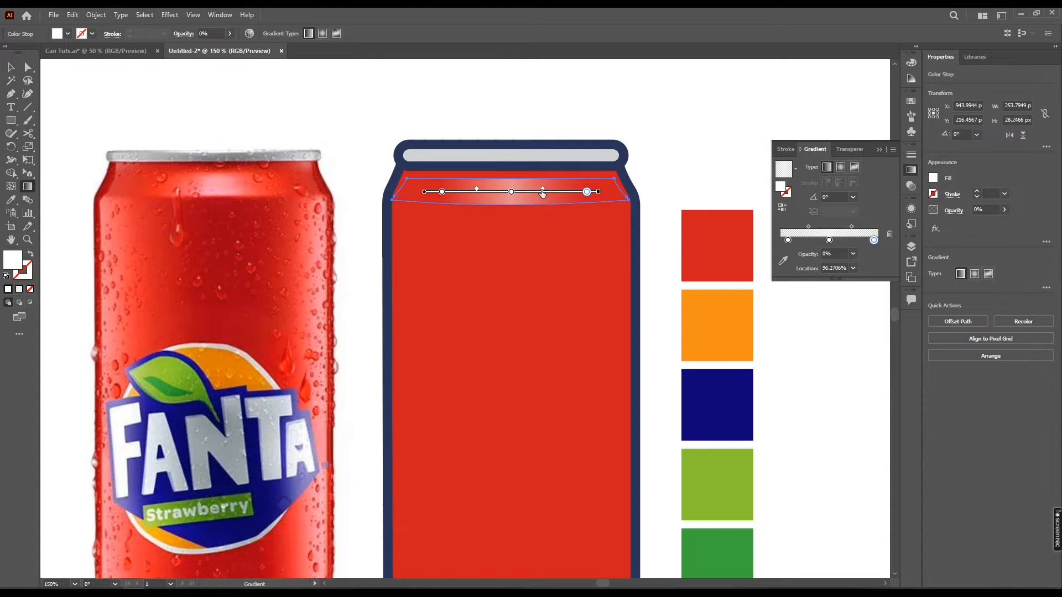
key("v")
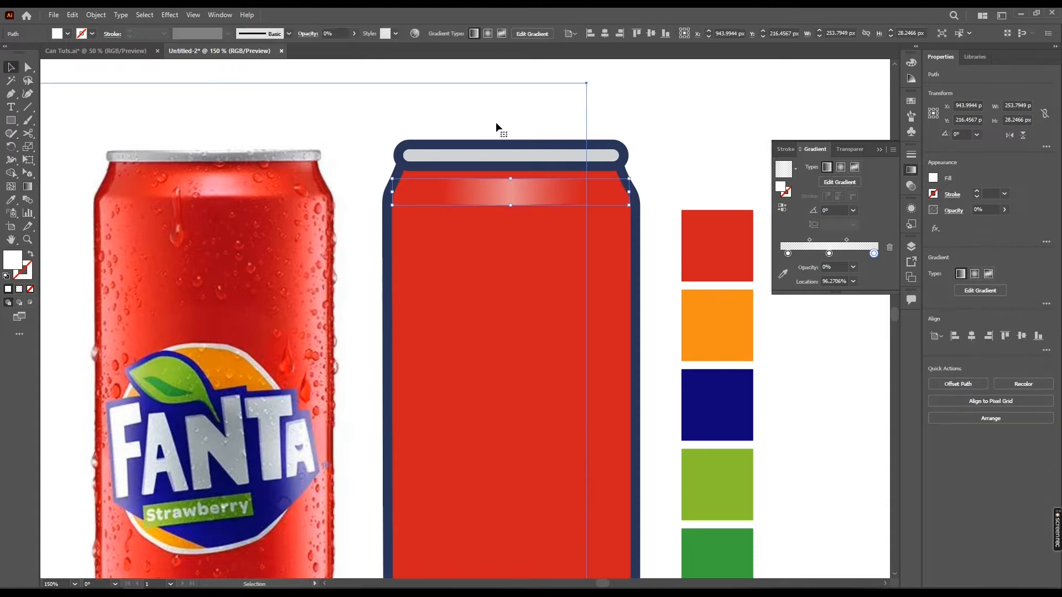
left_click(498, 122)
left_click_drag(607, 172, 601, 200)
left_click_drag(523, 238, 520, 198)
scroll(520, 196, "down", 1)
scroll(427, 208, "up", 1)
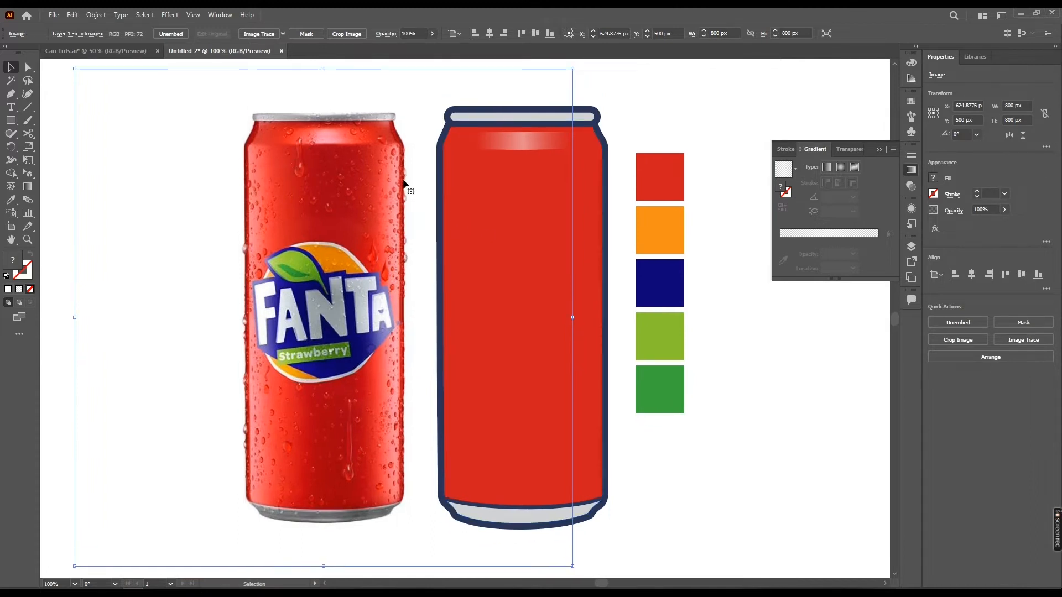
Select the can's red body shape and bring it to the front
left_click(516, 227)
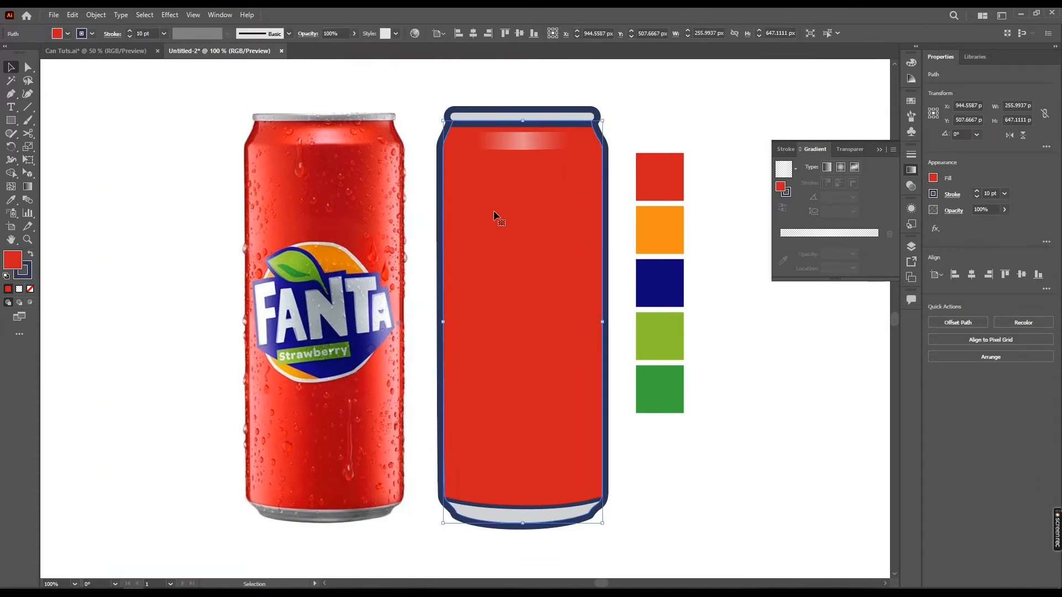
key("a")
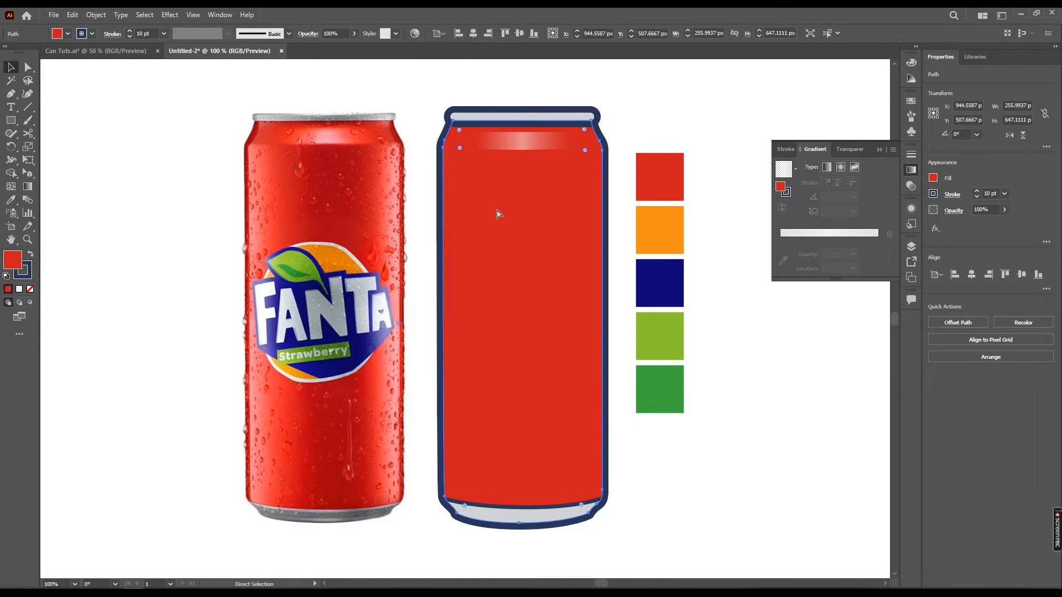
key("v")
key("ctrl+shift+bracketright")
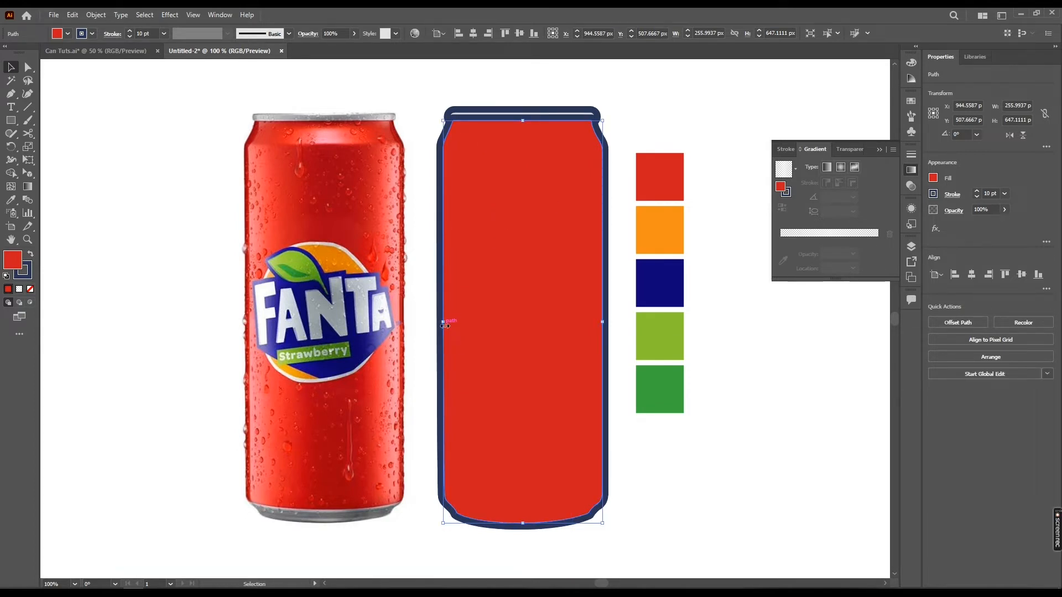
Narrow the front body shape from its left edge to about 232 px wide
left_click_drag(445, 326, 454, 324)
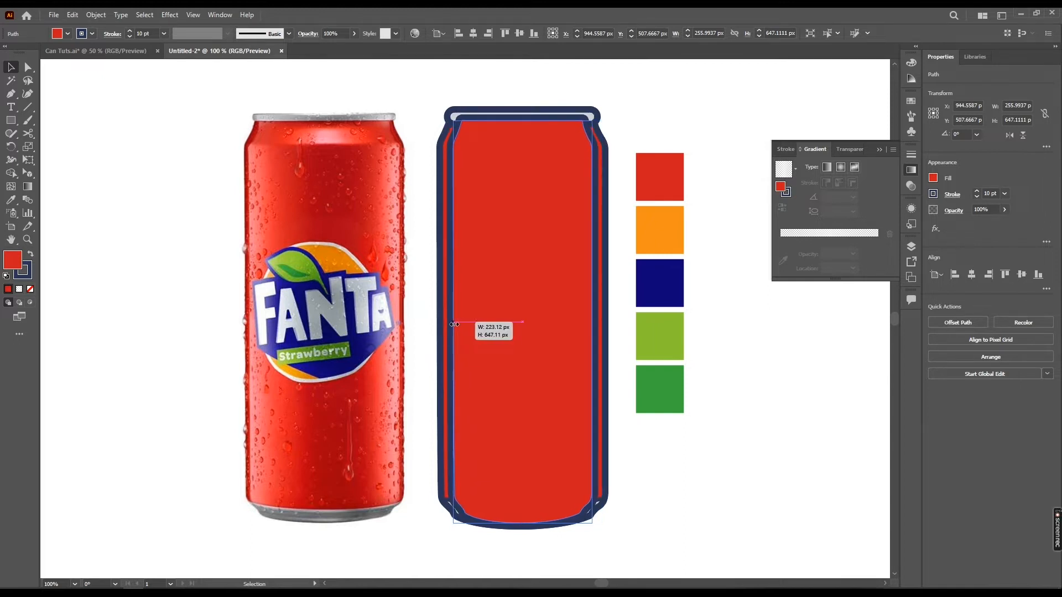
left_click_drag(455, 325, 454, 325)
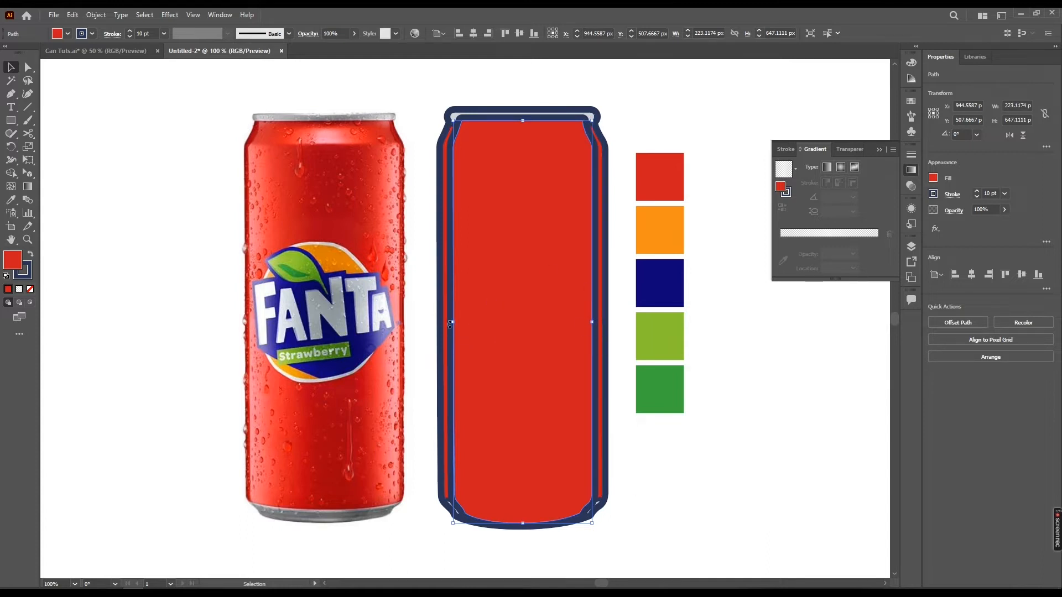
mouse_move(454, 323)
left_mouse_down()
mouse_move(464, 318)
mouse_move(451, 327)
left_mouse_up()
scroll(510, 265, "right", 1)
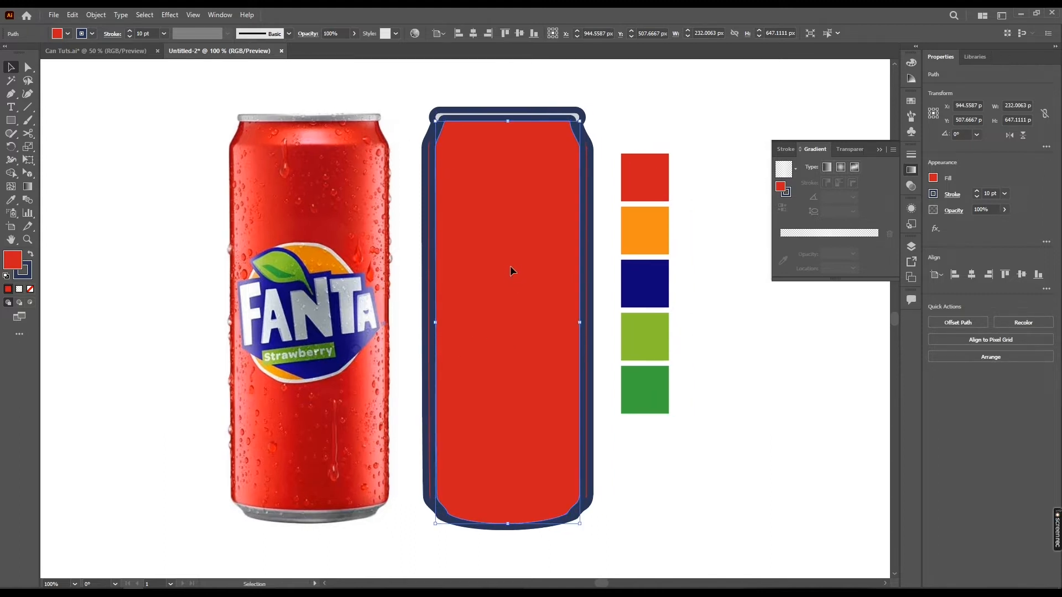
Remove the stroke from the front body shape, leaving no stroke colour
left_click(92, 33)
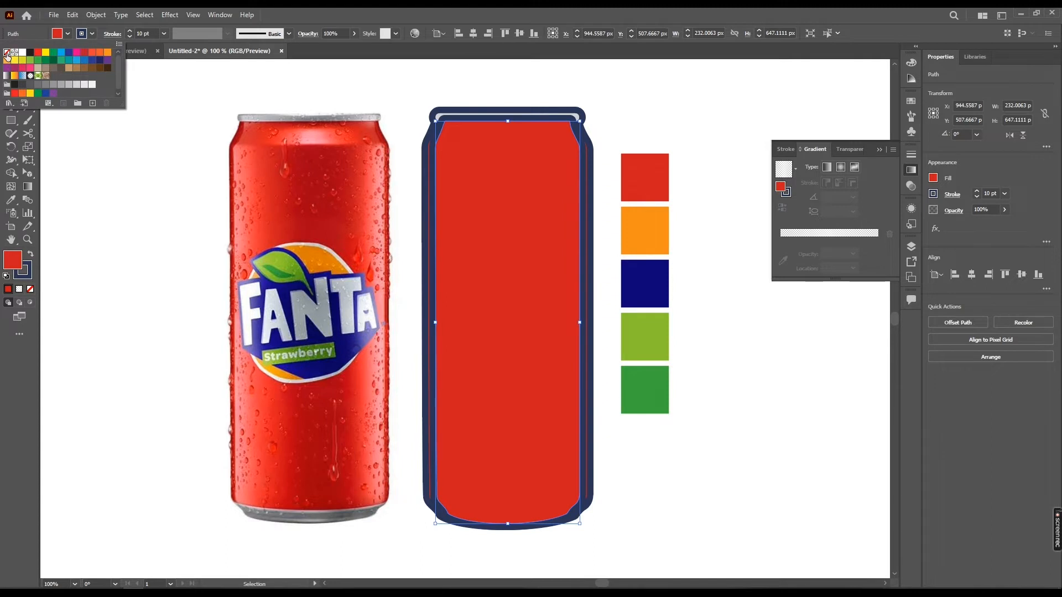
left_click(6, 54)
left_click(568, 235)
left_click_drag(531, 351, 529, 315)
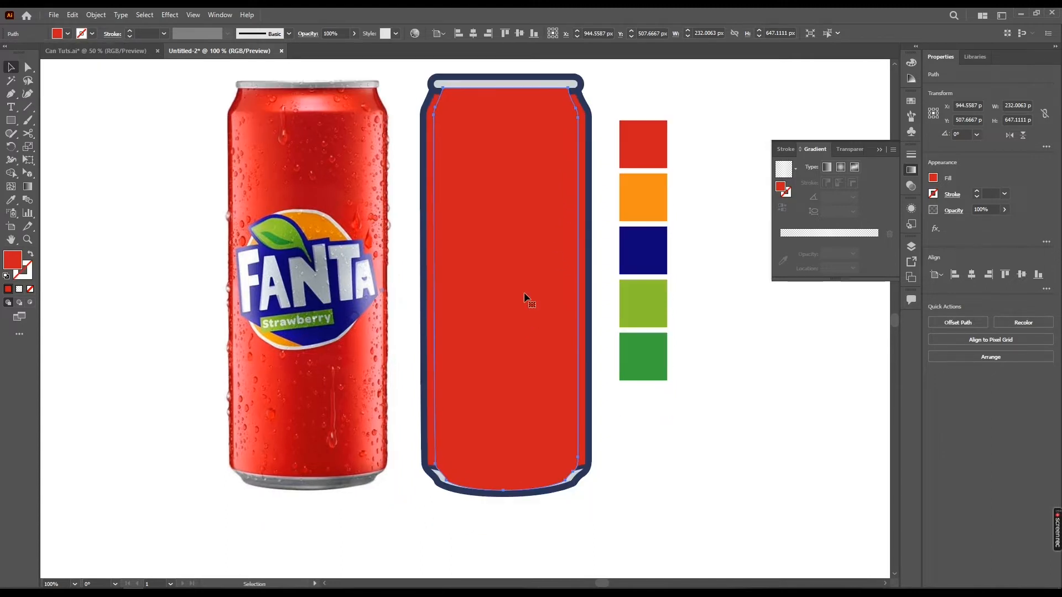
Adjust the front body shape's left edge so it is about 237 px wide
scroll(429, 293, "up", 1)
left_click_drag(439, 295, 436, 295)
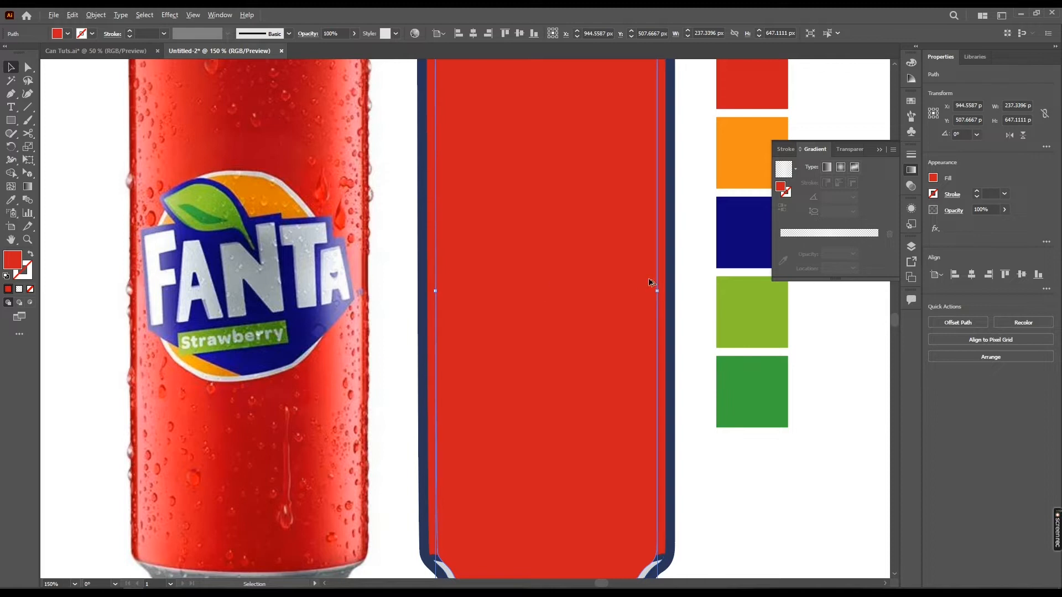
scroll(650, 283, "down", 1)
left_click_drag(652, 284, 564, 293)
left_click_drag(562, 243, 555, 241)
Draw a centred rectangle over the body, then narrow it to about 161 px wide and 676 px tall
key("m")
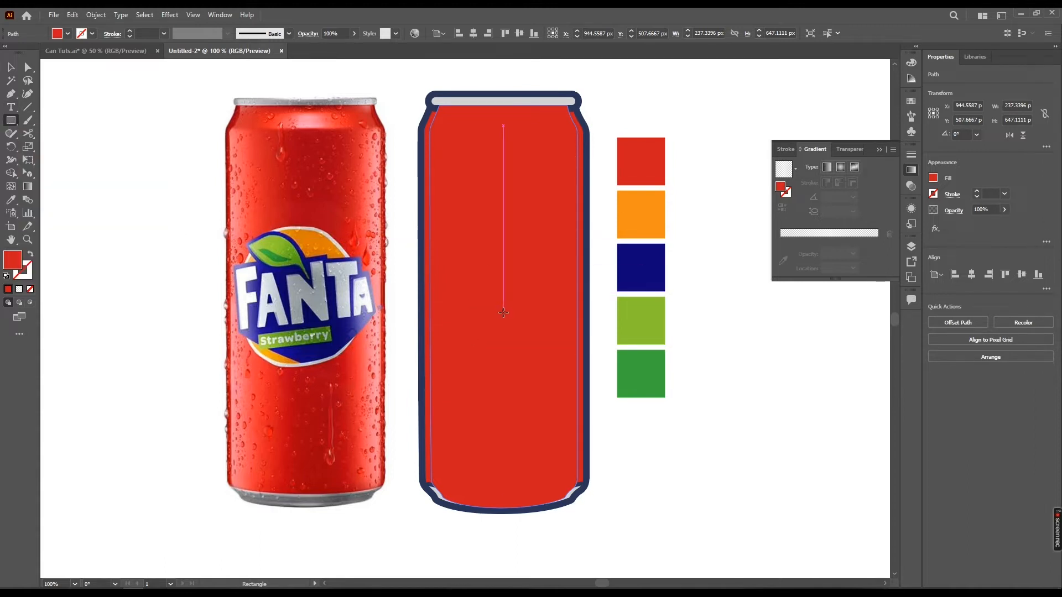
left_click_drag(504, 305, 521, 433)
key("ctrl+z")
left_click_drag(454, 79, 475, 223)
left_click_drag(470, 156, 552, 516)
key("ctrl+z")
mouse_move(504, 308)
left_mouse_down()
mouse_move(510, 380)
mouse_move(579, 512)
mouse_move(559, 517)
left_mouse_up()
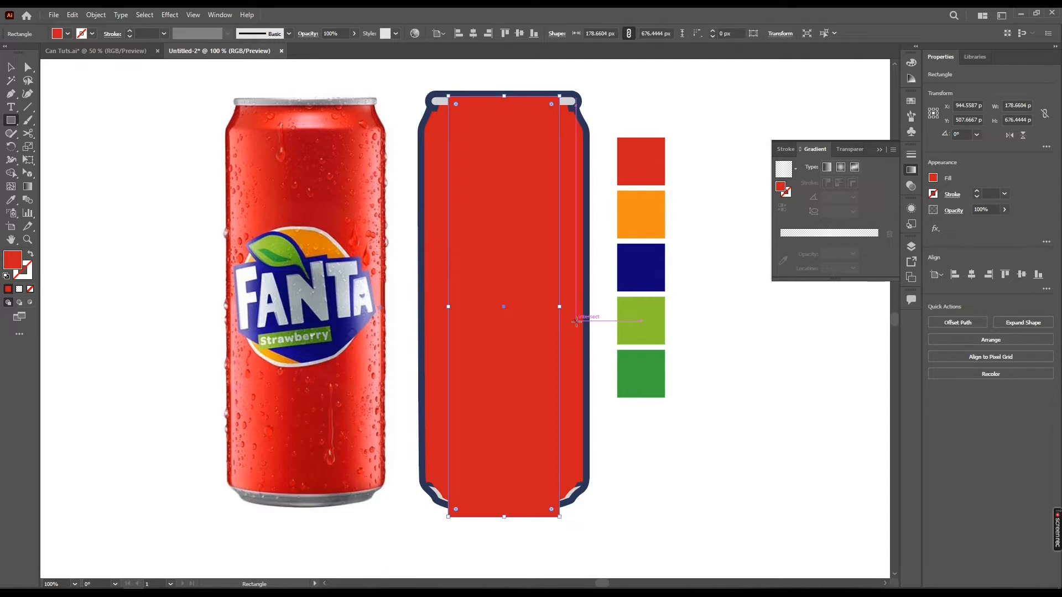
key("v")
left_click_drag(559, 307, 553, 307)
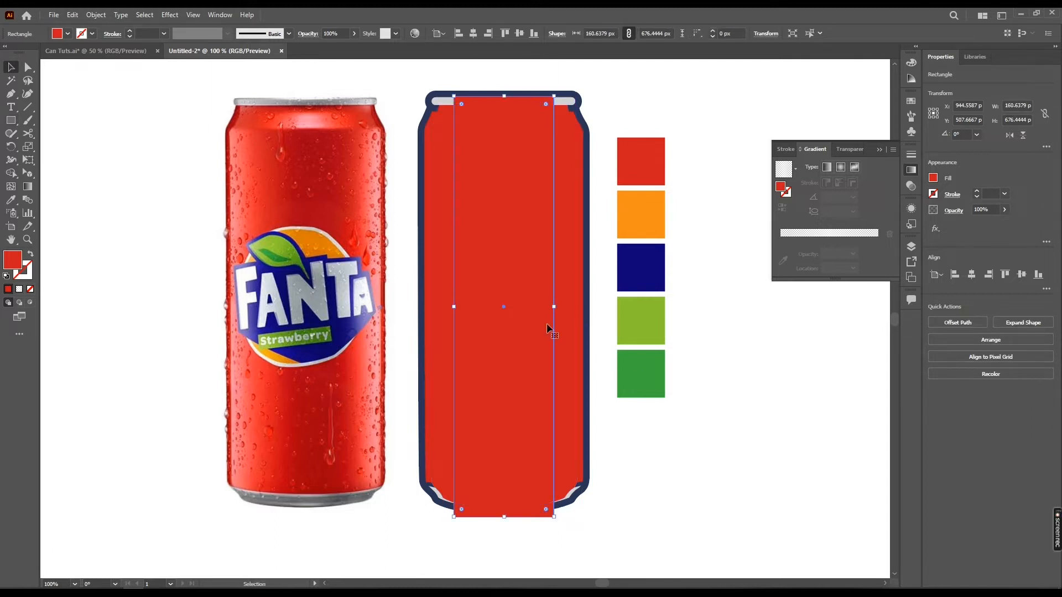
left_click(578, 210, "shift")
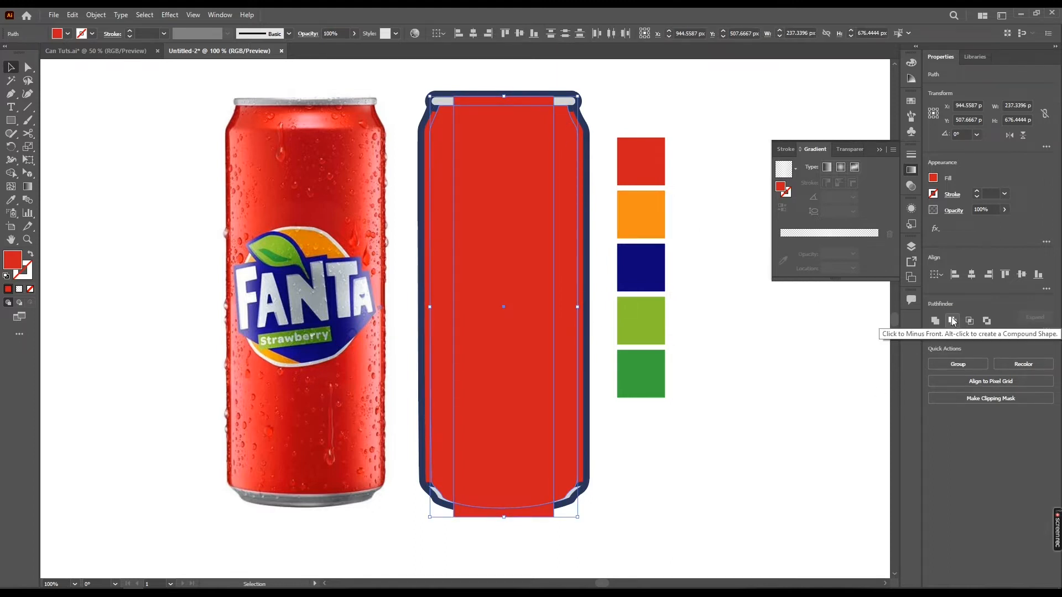
left_click(15, 174)
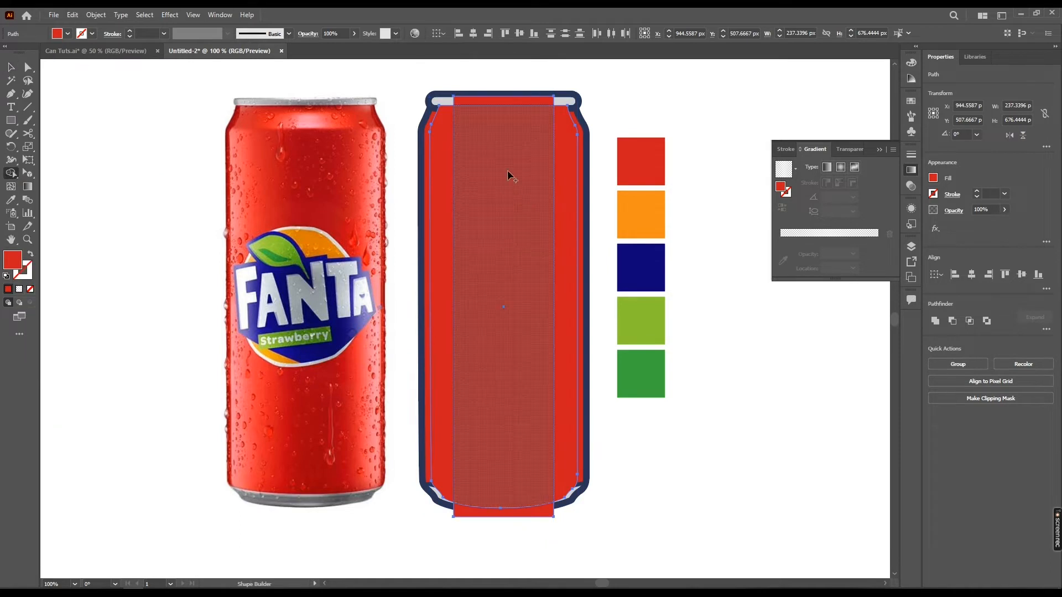
left_click(447, 143)
left_click(569, 168)
key("v")
left_click(601, 91)
left_click(537, 100)
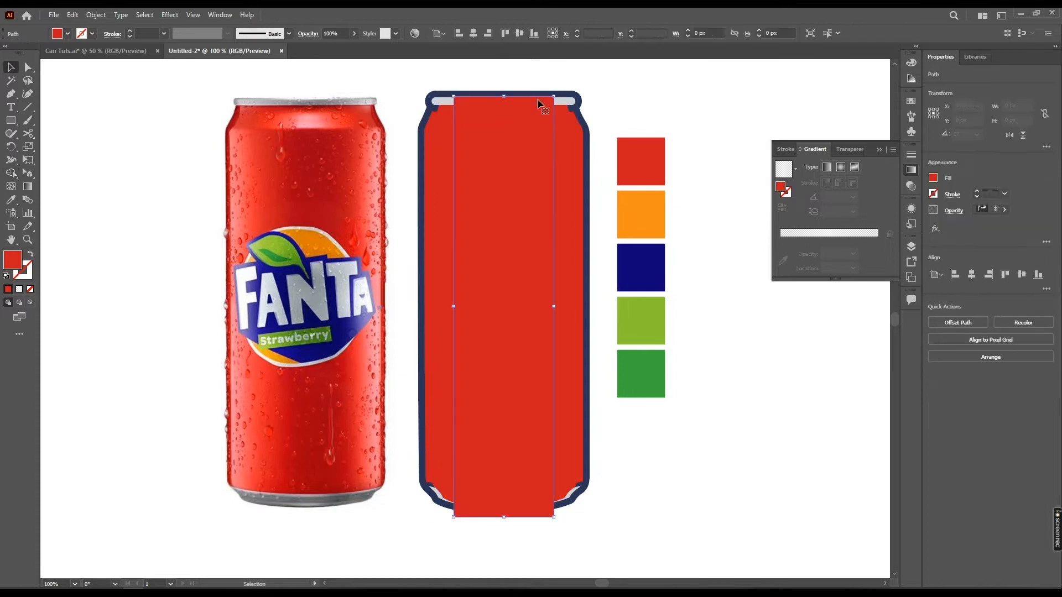
key("Delete")
left_click(525, 129)
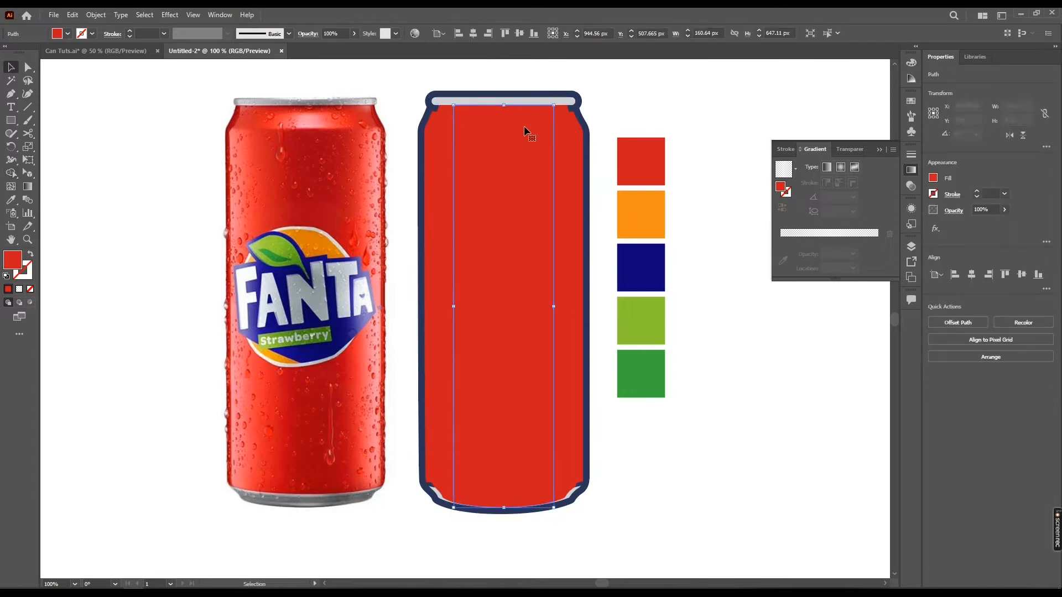
key("Delete")
left_click(569, 154)
left_click(448, 166, "shift")
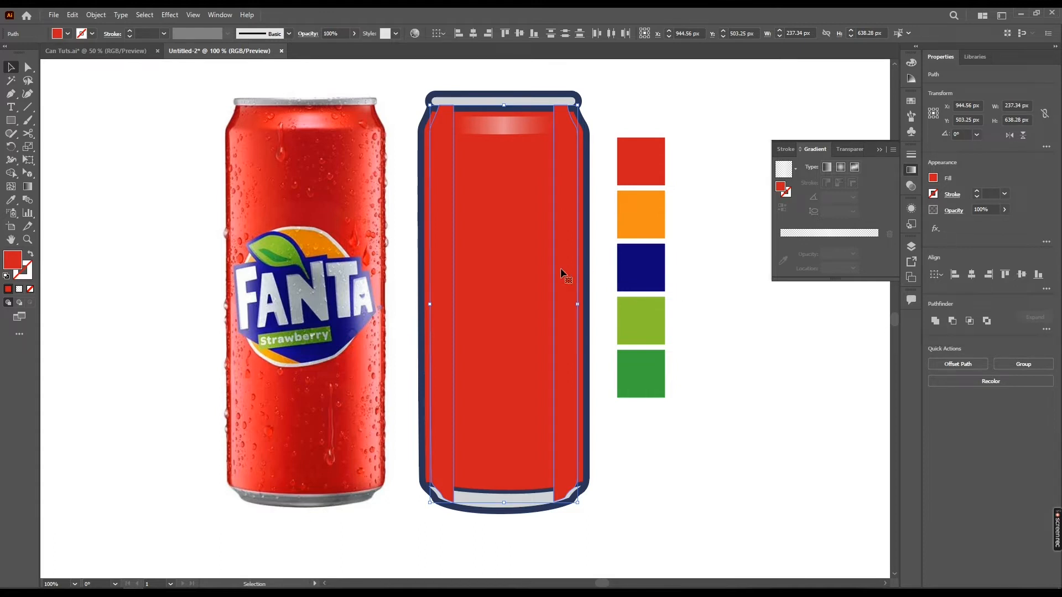
key("ctrl+z")
key("ctrl+z")
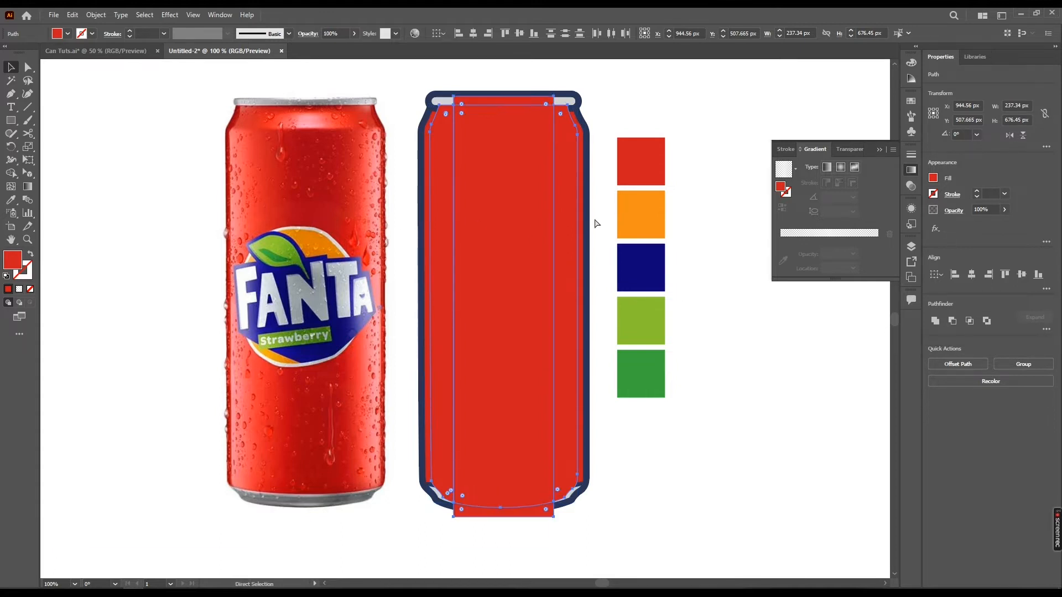
Subtract the centred rectangle from the body shape with Minus Front, leaving two side strips
left_click(605, 103)
left_click(535, 152)
left_click(575, 157, "shift")
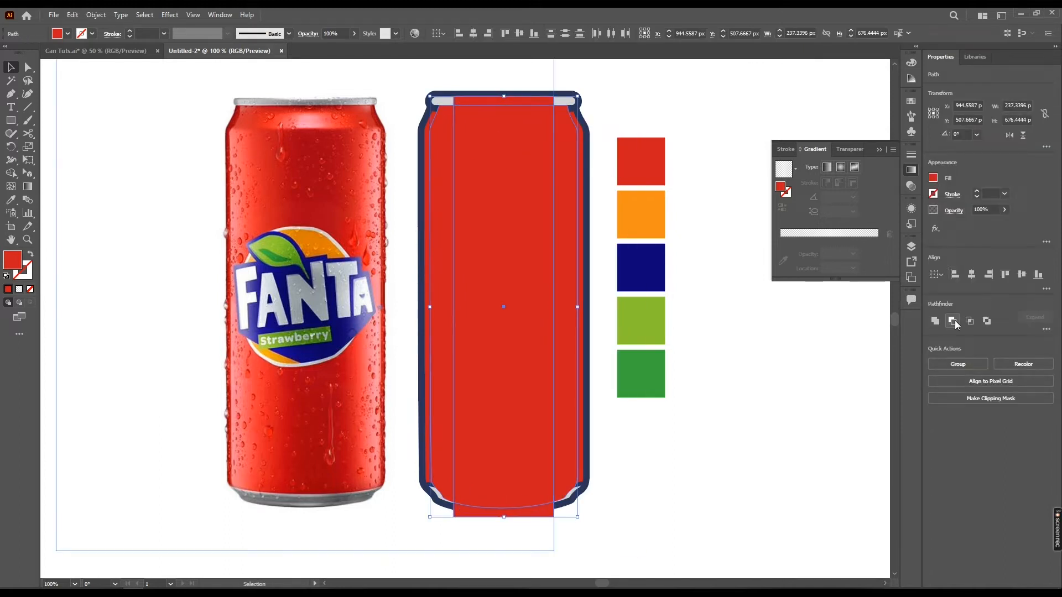
left_click(956, 322)
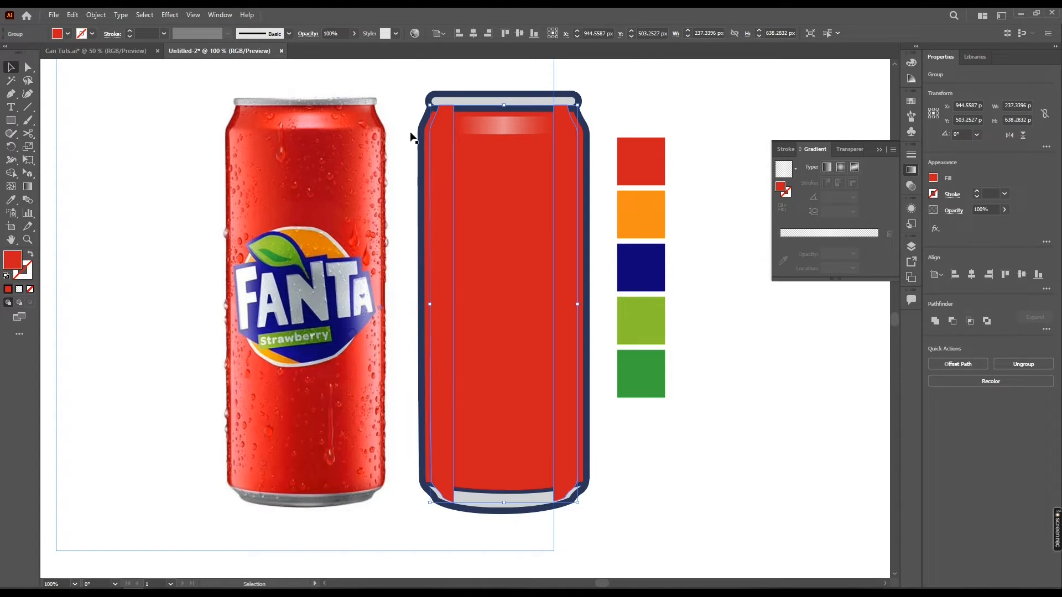
left_click(631, 97)
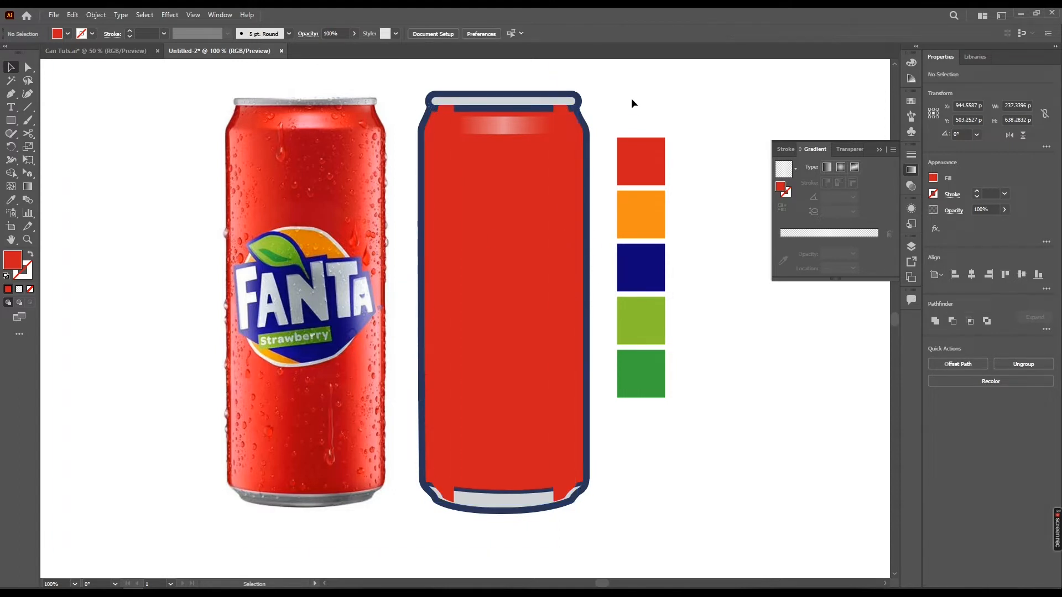
left_click_drag(515, 228, 250, 191)
key("ctrl+z")
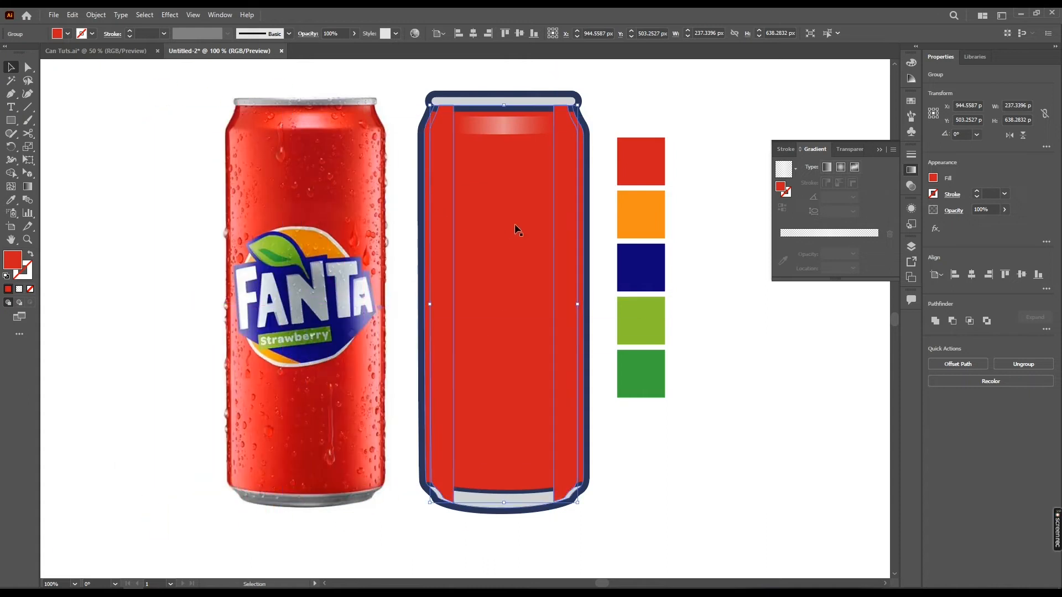
right_click(564, 210)
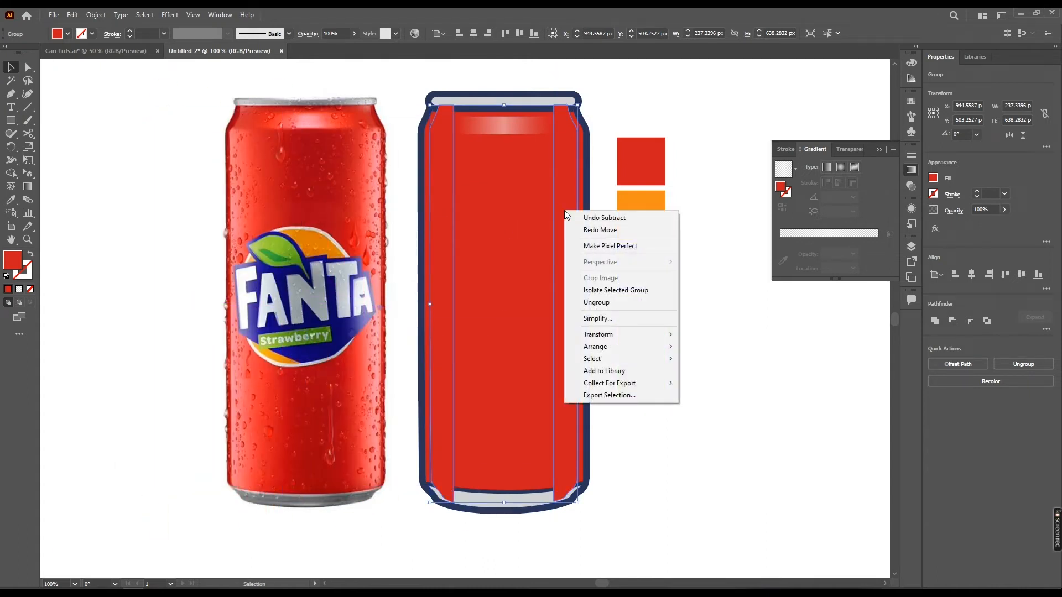
right_click(564, 191)
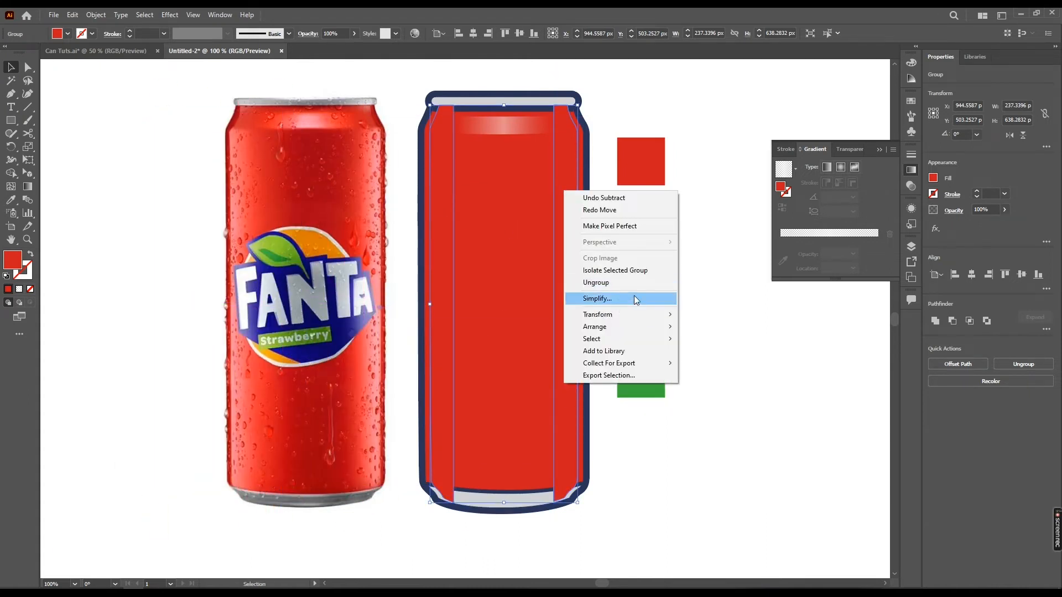
left_click(567, 165)
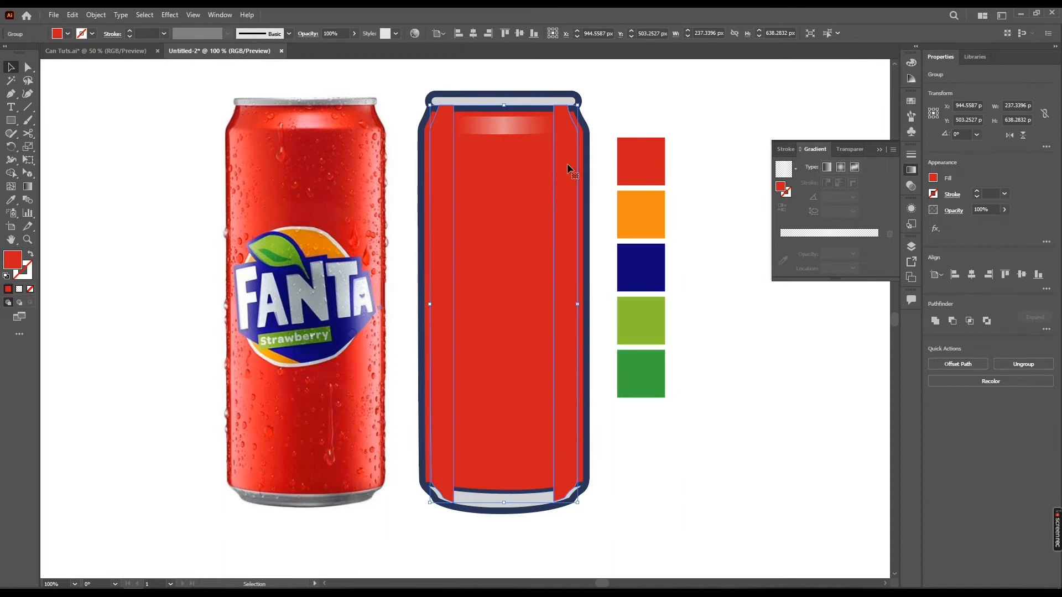
key("a")
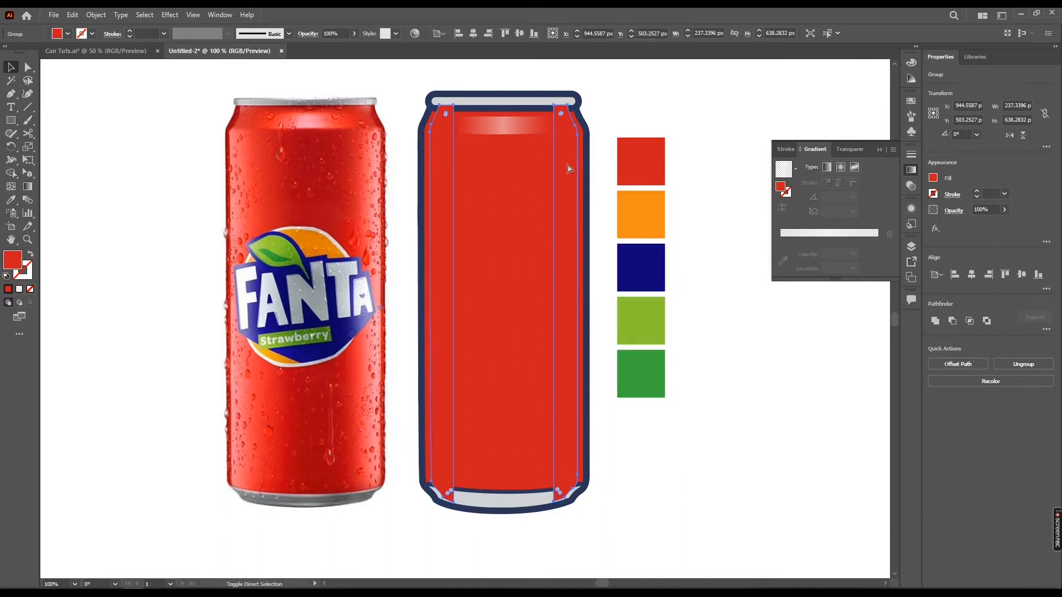
left_click_drag(572, 133, 519, 151)
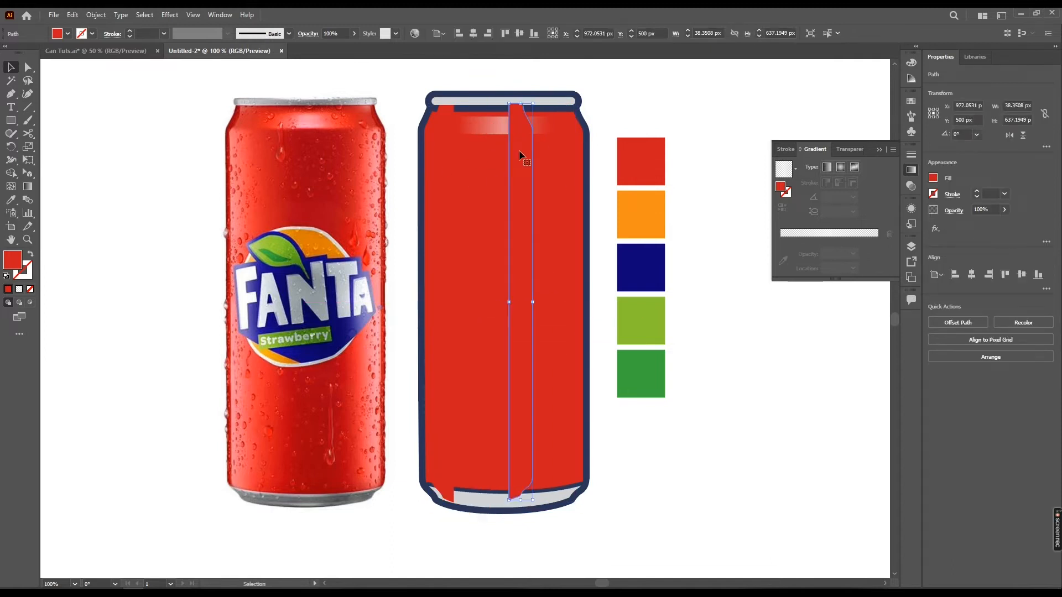
key("ctrl+z")
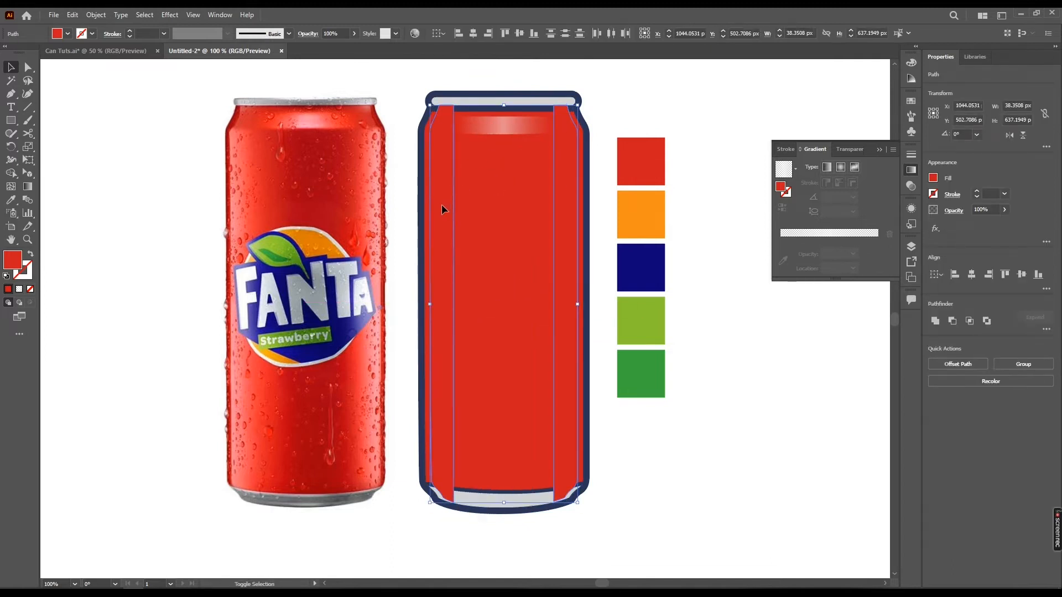
Select both side strips and copy the top highlight's gradient onto them with the Eyedropper
left_click(442, 205, "shift")
key("i")
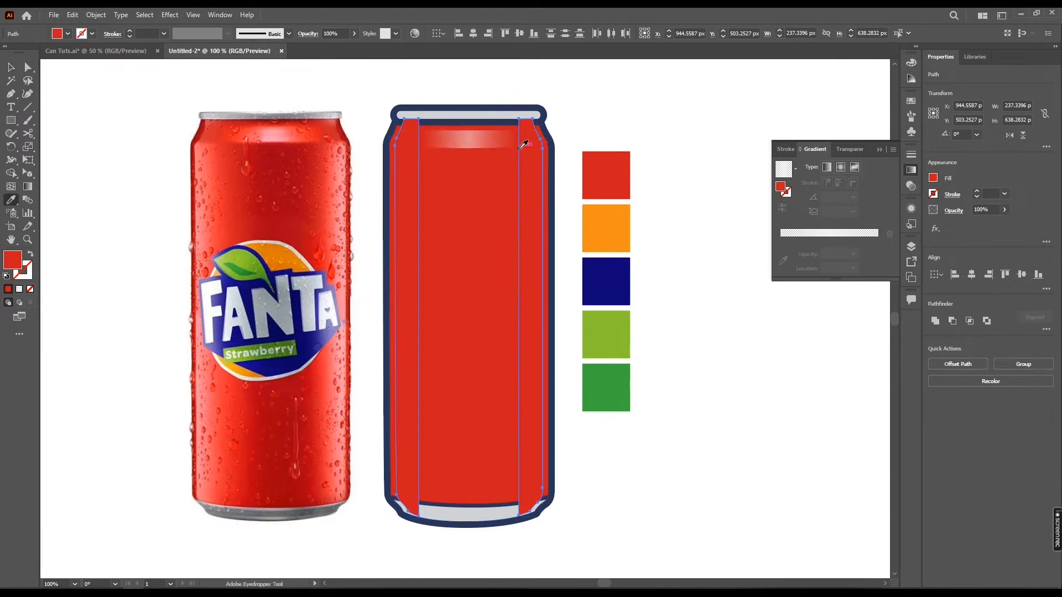
left_click(477, 137)
Edit the right strip's gradient to two stops, removing the end stop and moving the 50% stop to the right end
key("v")
left_click(530, 176)
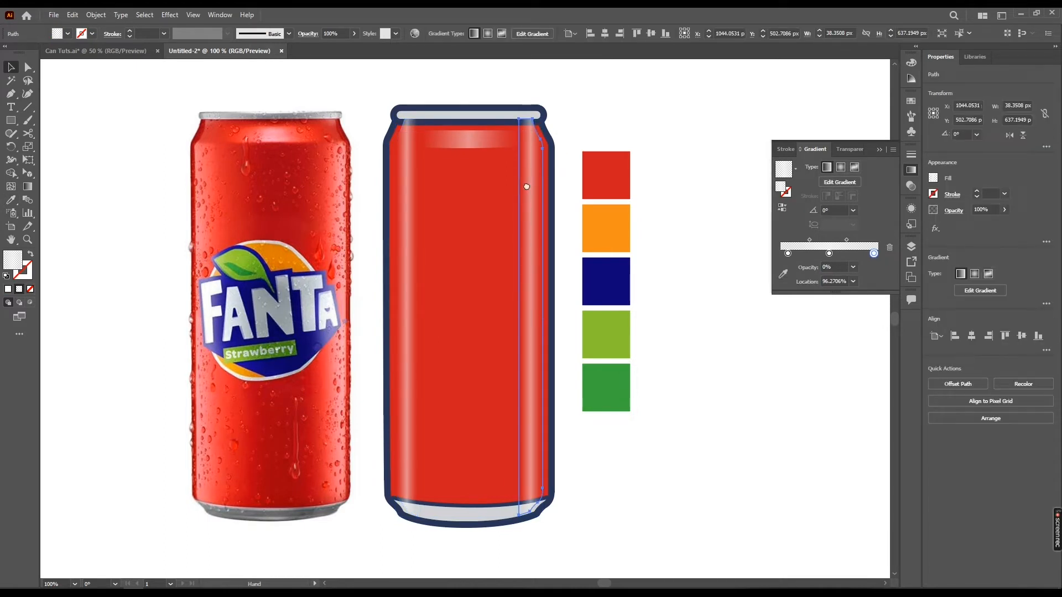
left_click_drag(527, 187, 508, 187)
left_click_drag(874, 253, 887, 321)
left_click_drag(829, 253, 884, 253)
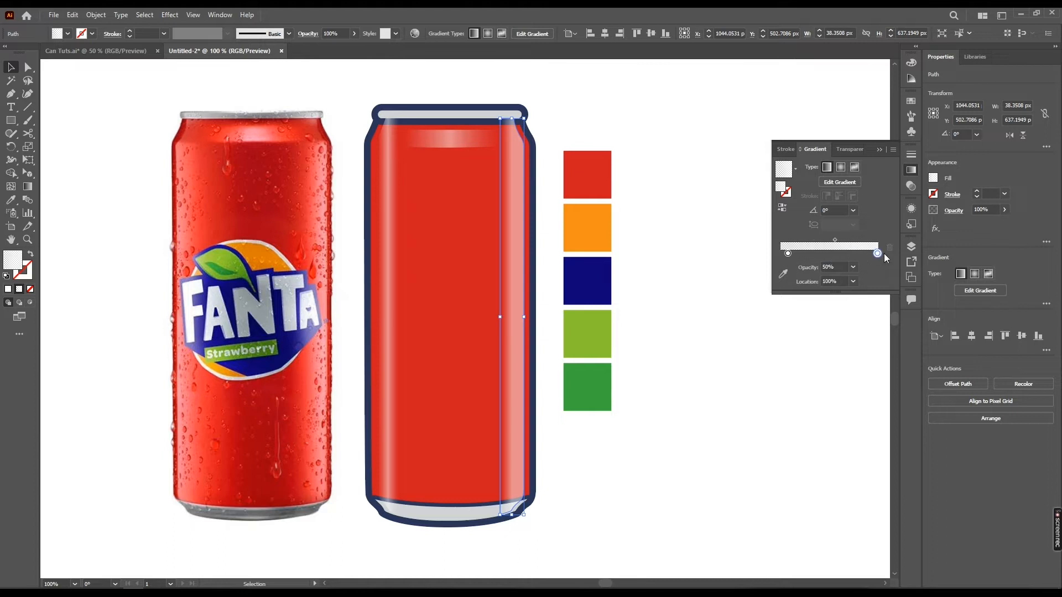
Edit the left strip's gradient by removing its left stop and moving the 50% stop to the left end
left_click(573, 124)
left_click(387, 215)
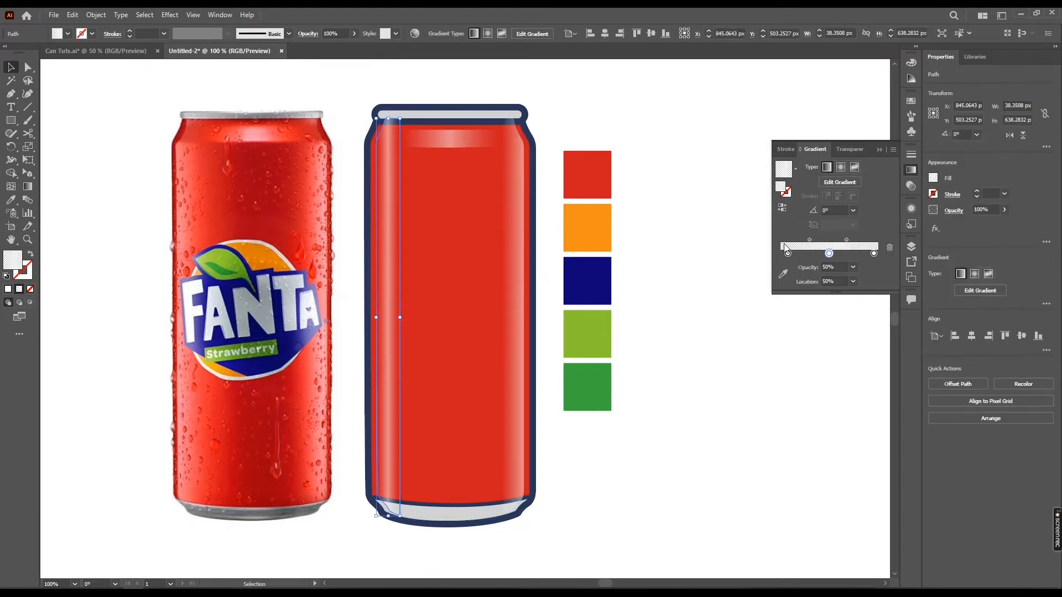
left_click_drag(789, 254, 761, 299)
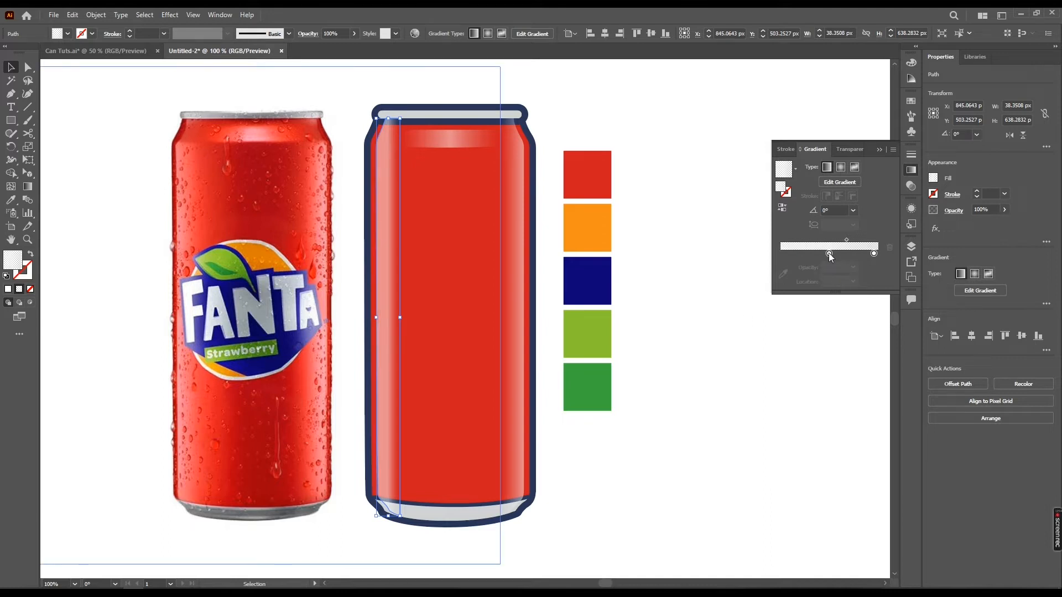
left_click_drag(829, 257, 686, 260)
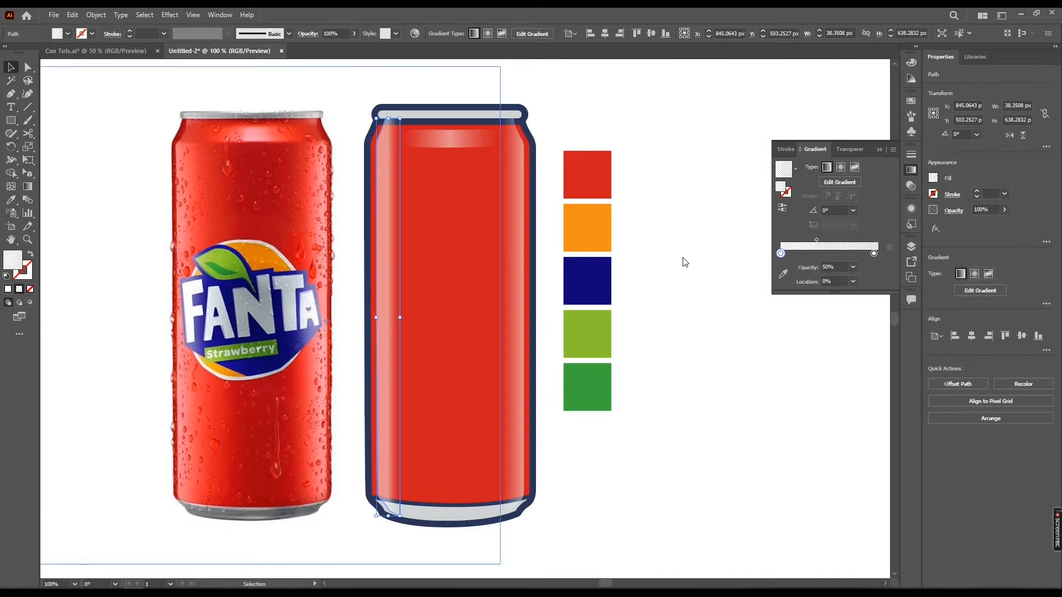
Bring the can's outer outline shape to the front of the stack
left_click(685, 260)
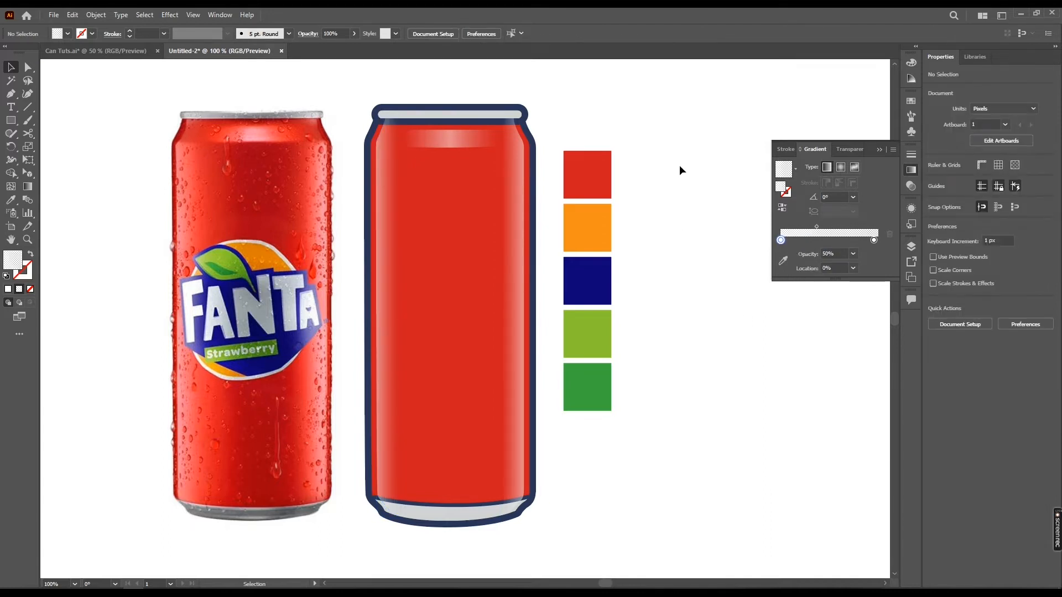
left_click(520, 205)
left_click(437, 114)
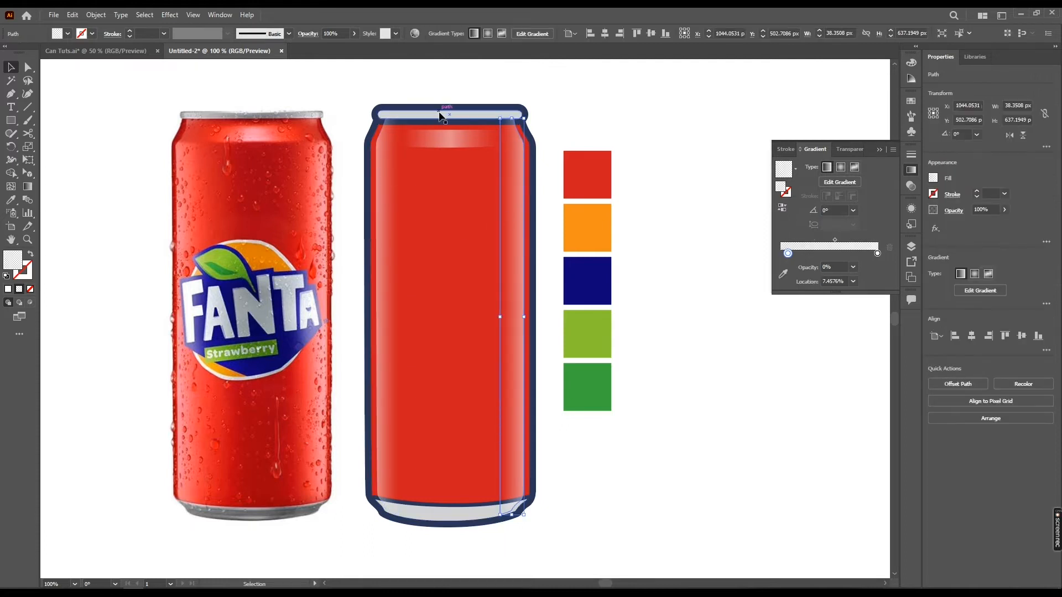
scroll(529, 500, "up", 1)
left_click(523, 494)
scroll(527, 486, "down", 1, "alt")
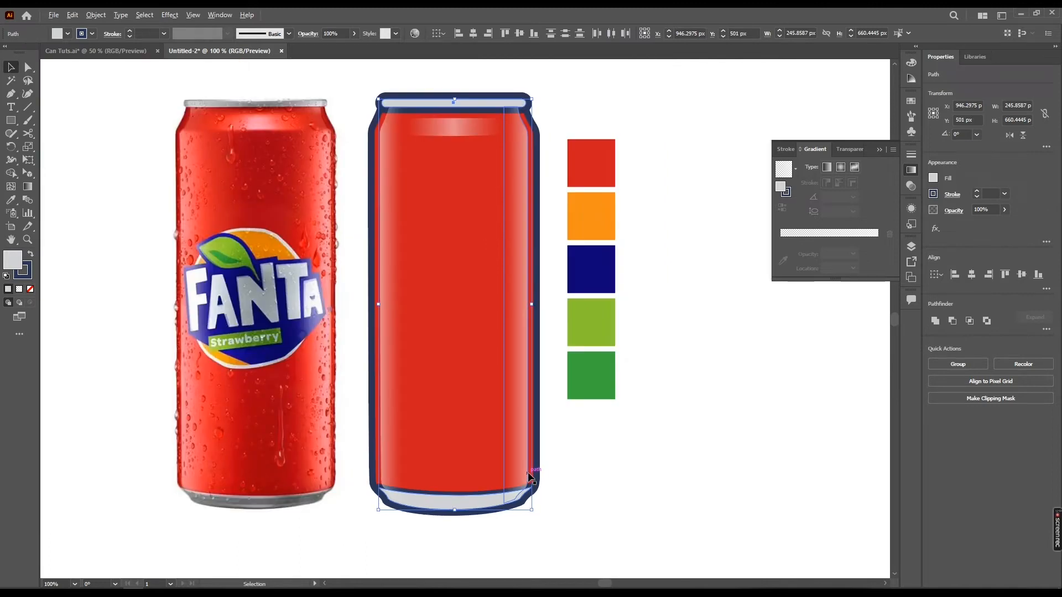
right_click(479, 137)
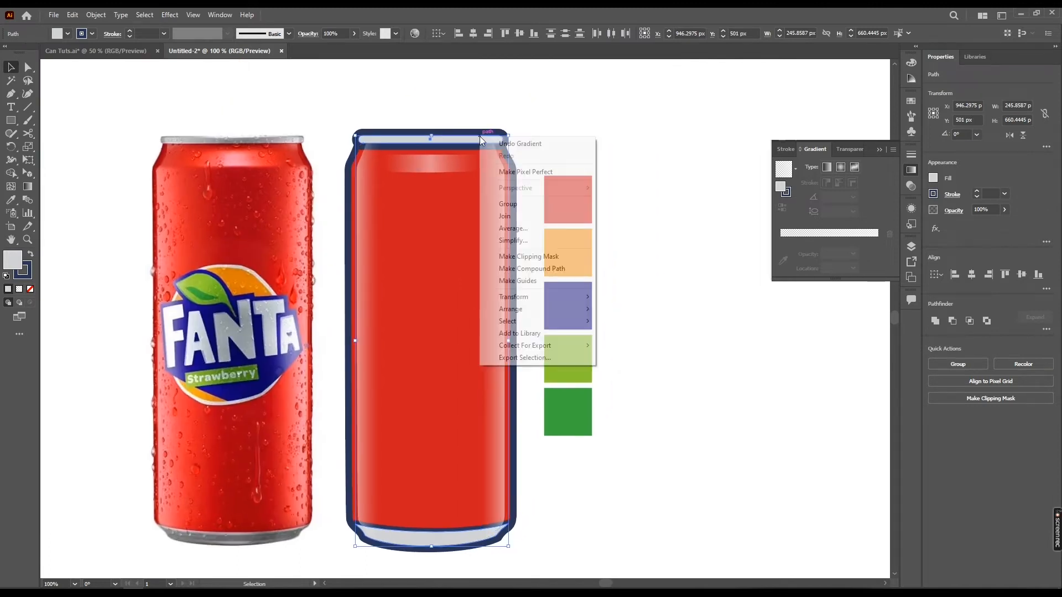
mouse_move(577, 313)
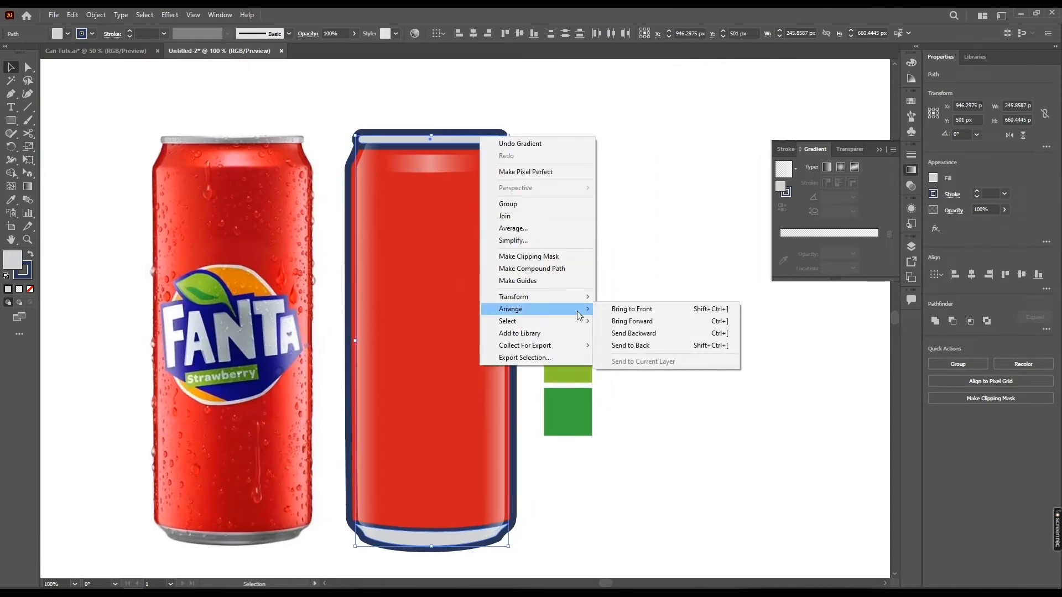
left_click(665, 310)
left_click(520, 183)
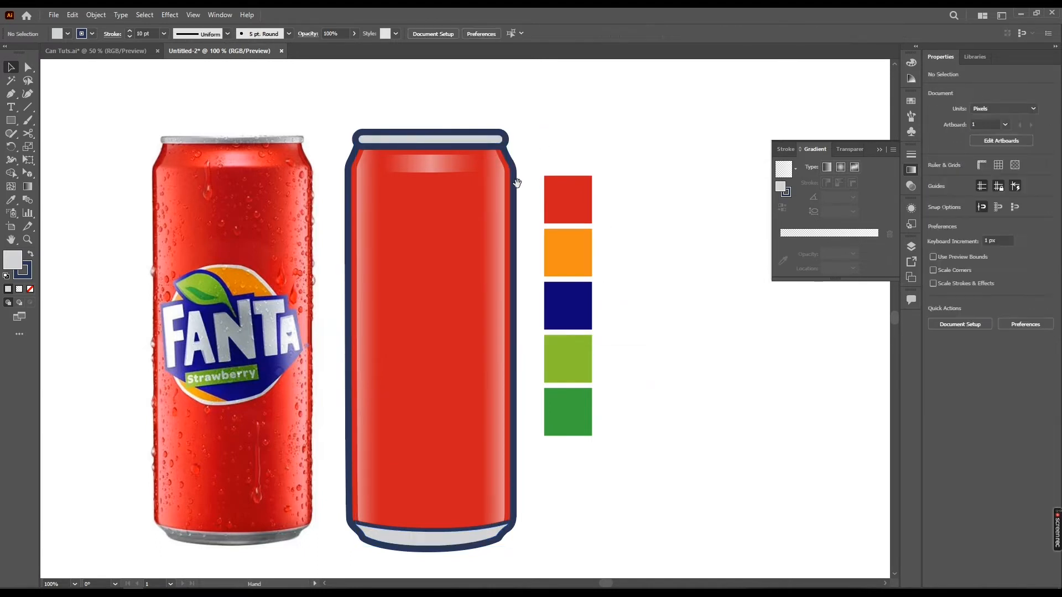
Draw a closed shape with the Pen tool overlapping the top edge of the can's bottom rim
scroll(516, 182, "left", 2)
scroll(606, 171, "down", 2)
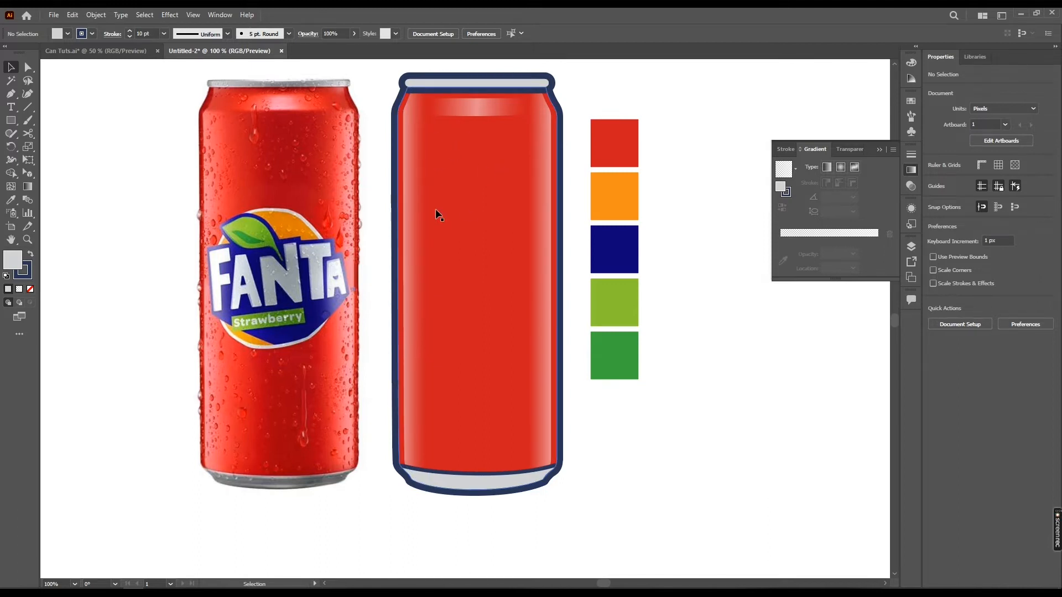
scroll(406, 346, "down", 2)
scroll(468, 426, "up", 1)
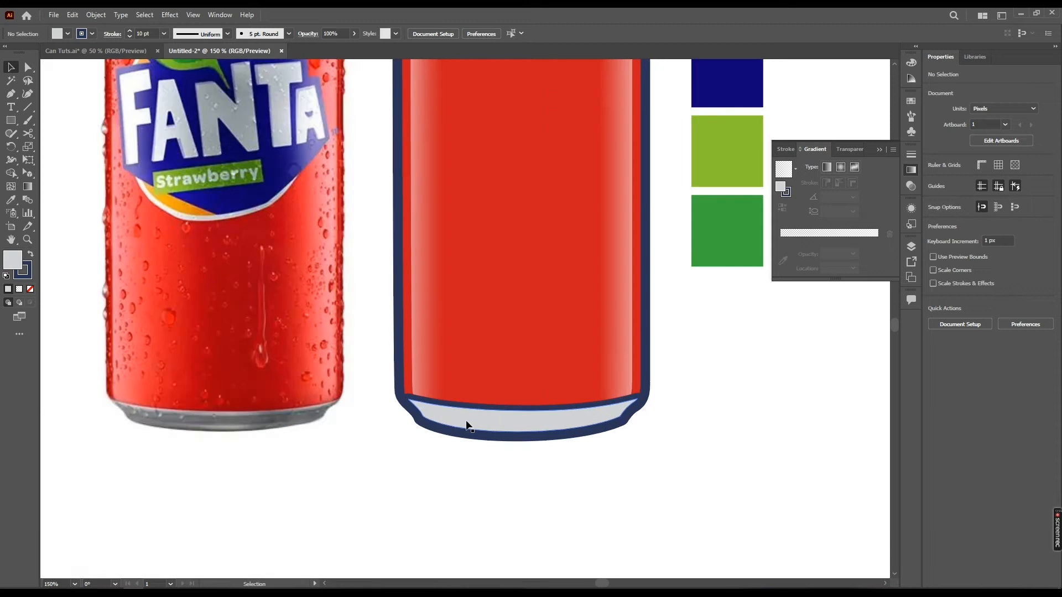
left_click(467, 426)
scroll(238, 429, "left", 2)
scroll(238, 429, "down", 1)
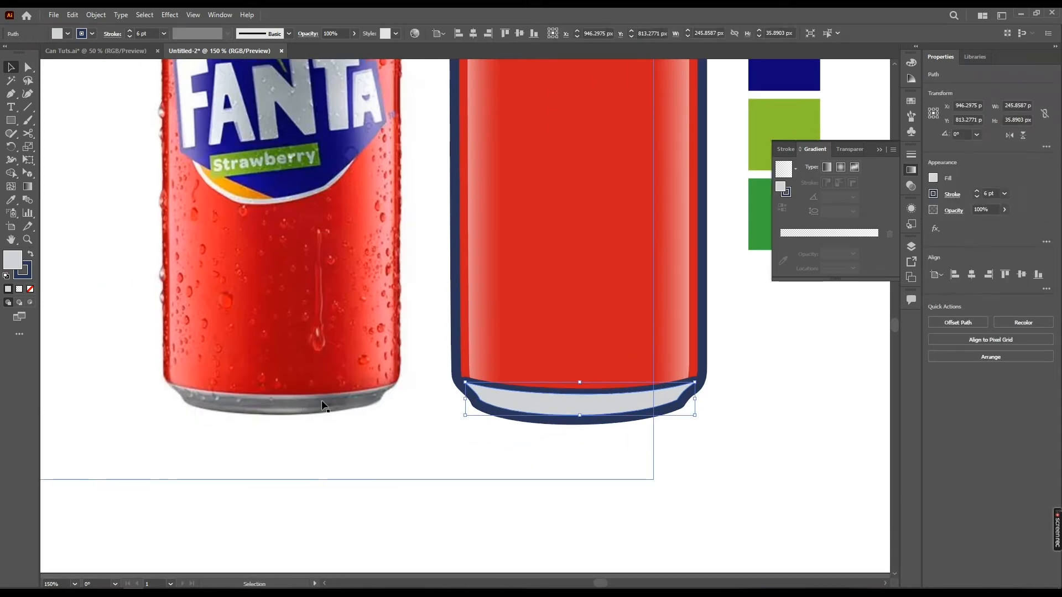
scroll(324, 407, "right", 3)
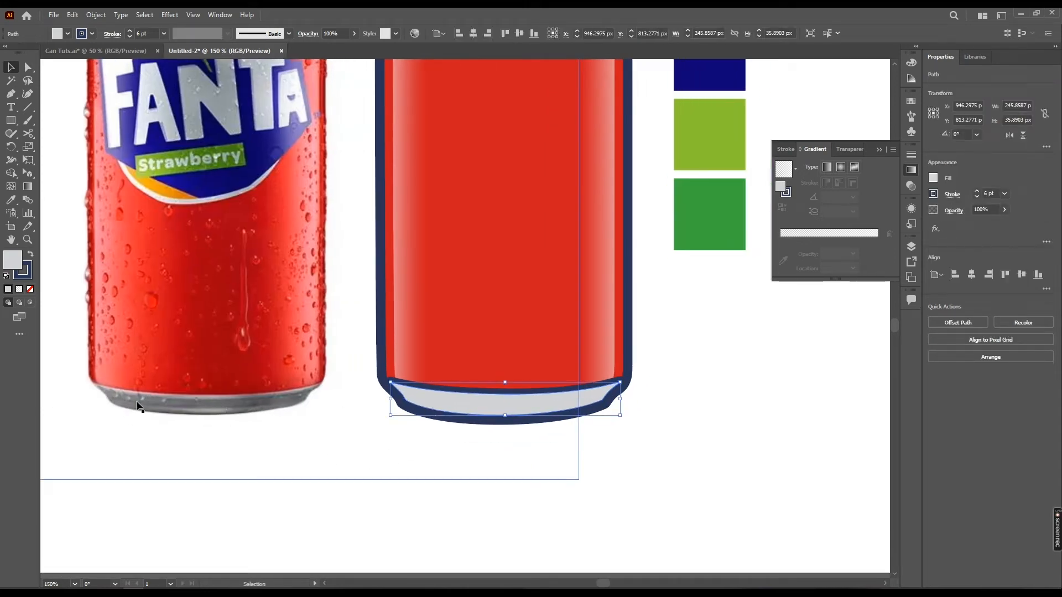
scroll(292, 420, "right", 1)
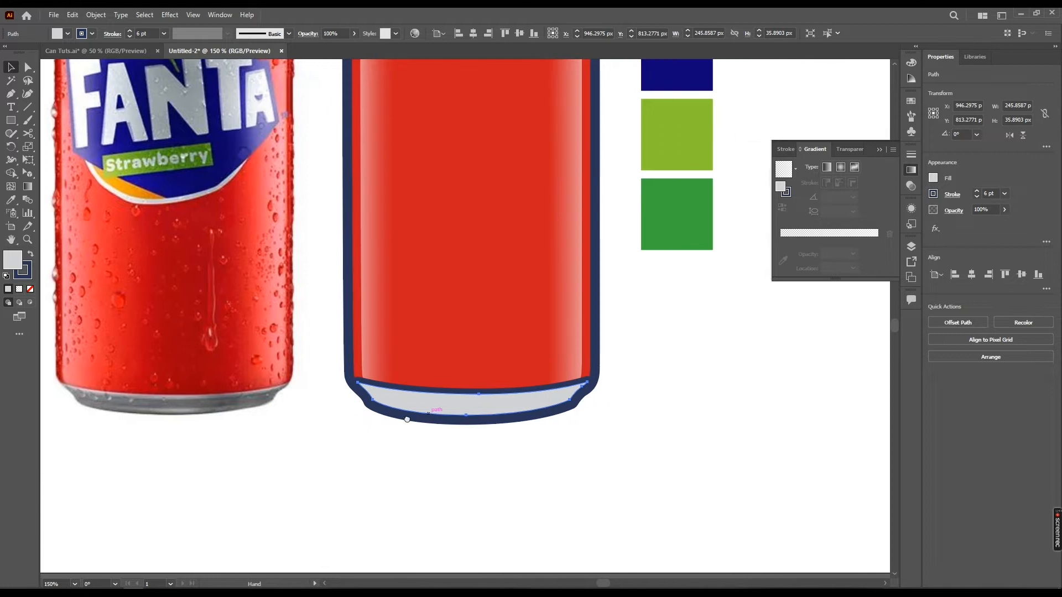
left_click(333, 413)
key("p")
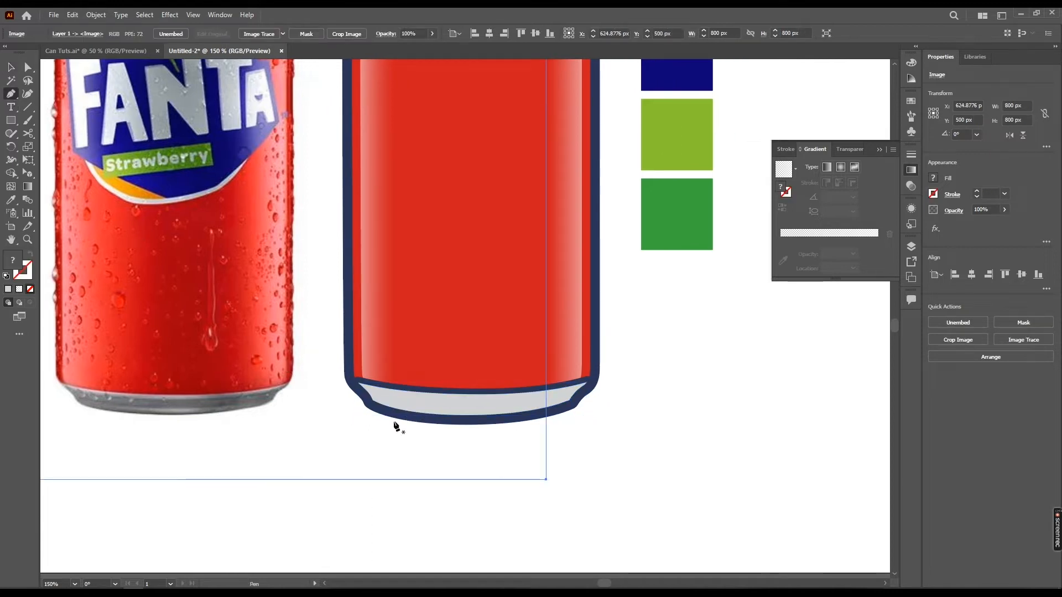
scroll(394, 424, "up", 1)
left_click_drag(397, 420, 471, 380)
left_click_drag(258, 357, 370, 381)
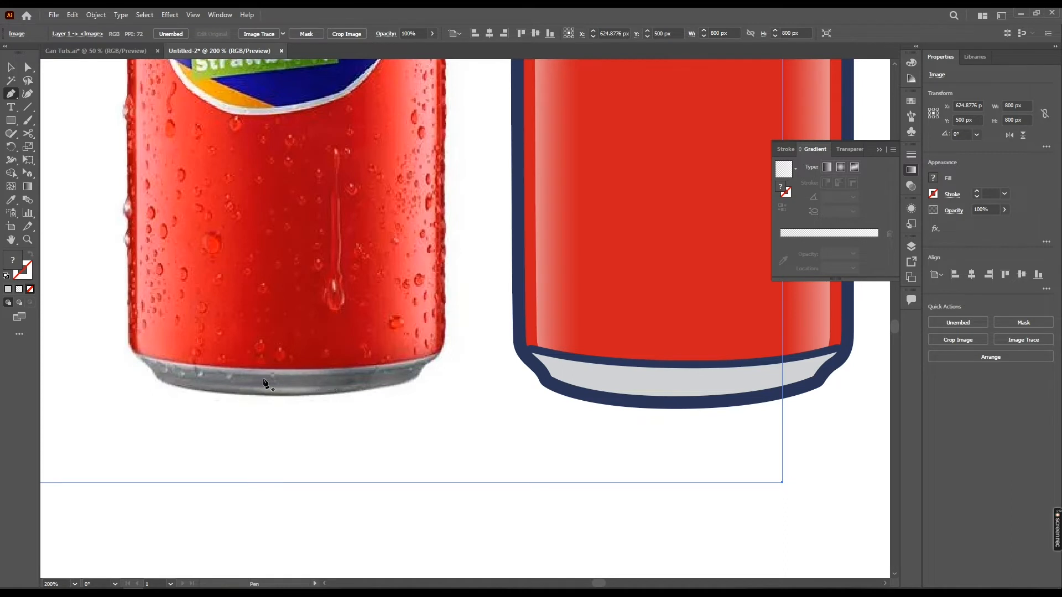
left_click_drag(468, 392, 435, 404)
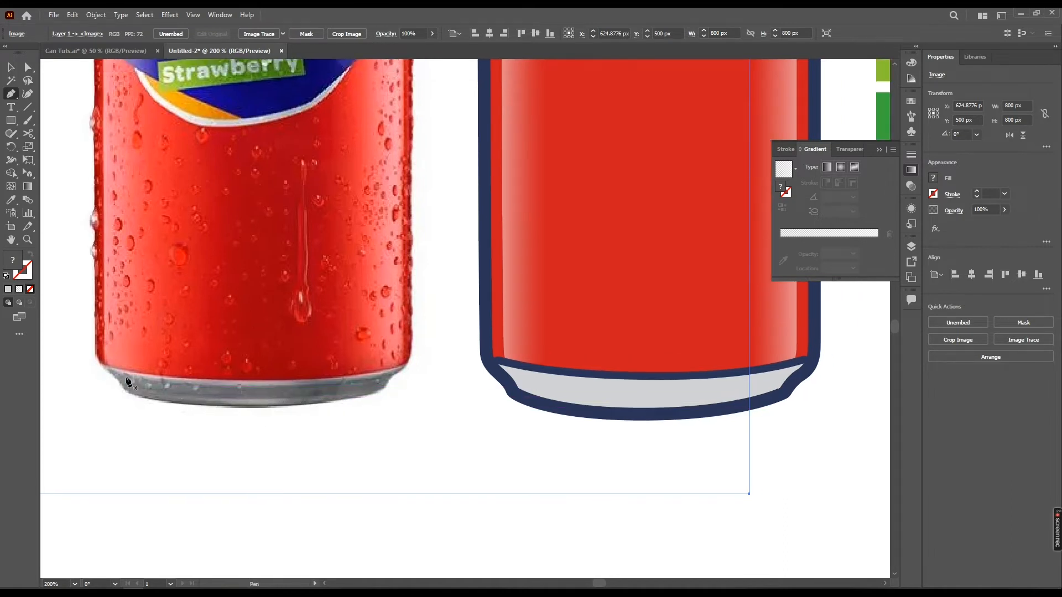
left_click_drag(578, 420, 417, 421)
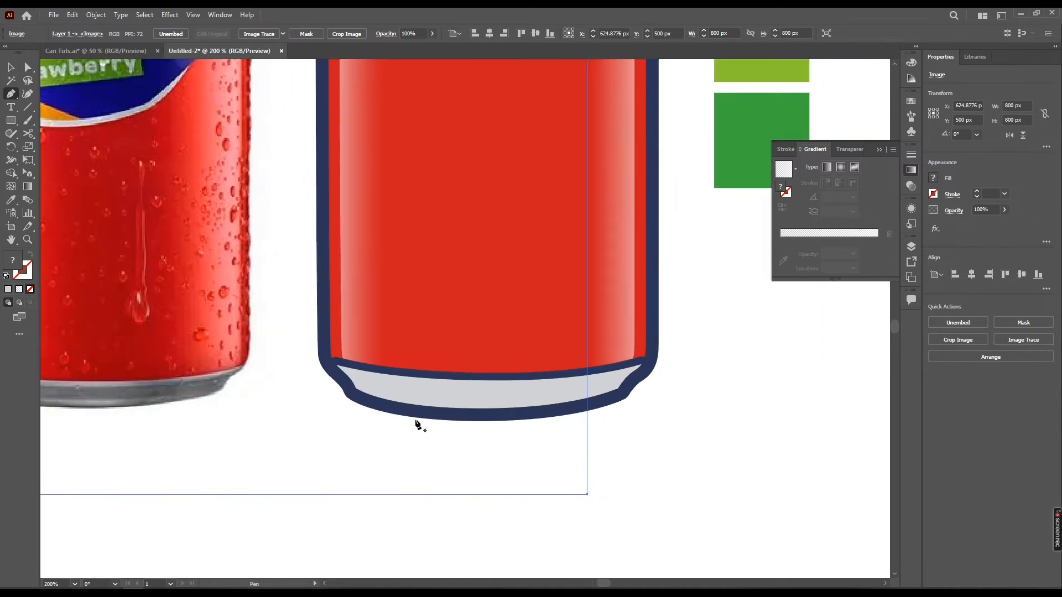
left_click(297, 353)
left_click(489, 386)
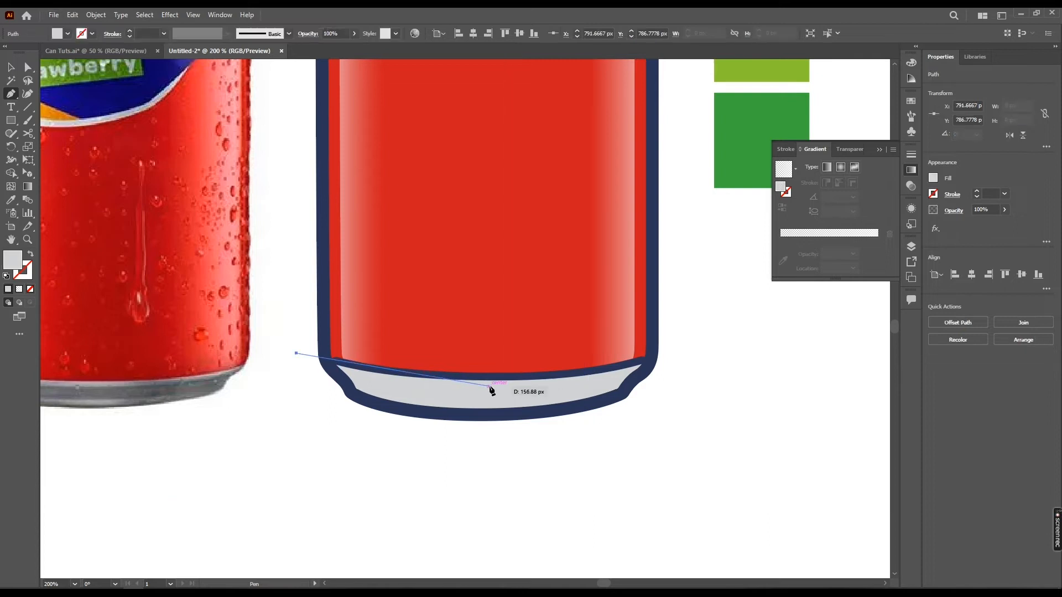
left_click_drag(495, 387, 623, 387)
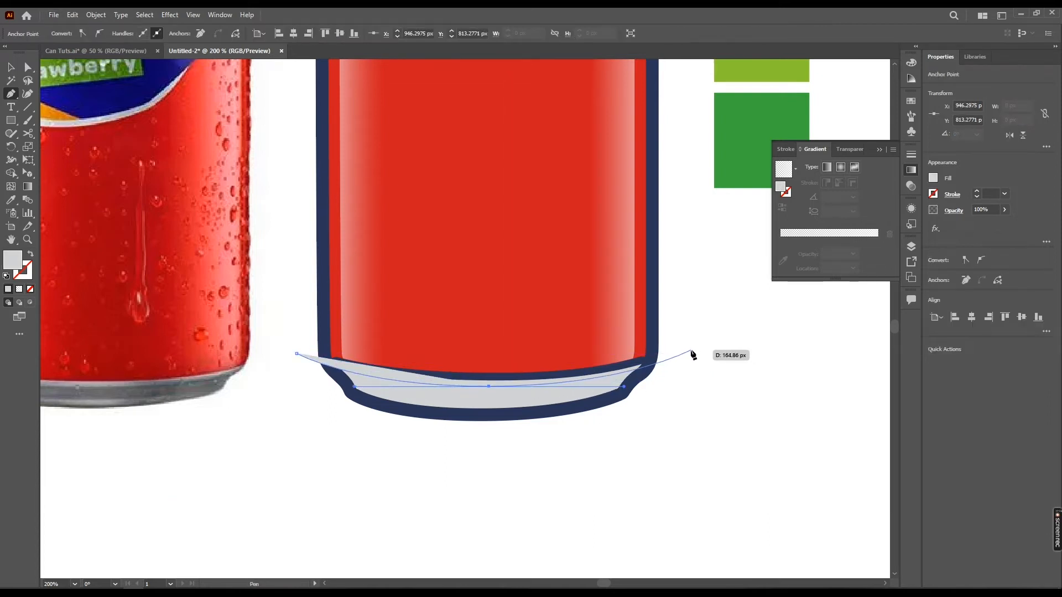
left_click(691, 350)
left_click(611, 312)
left_click(299, 330)
left_click(297, 355)
key("v")
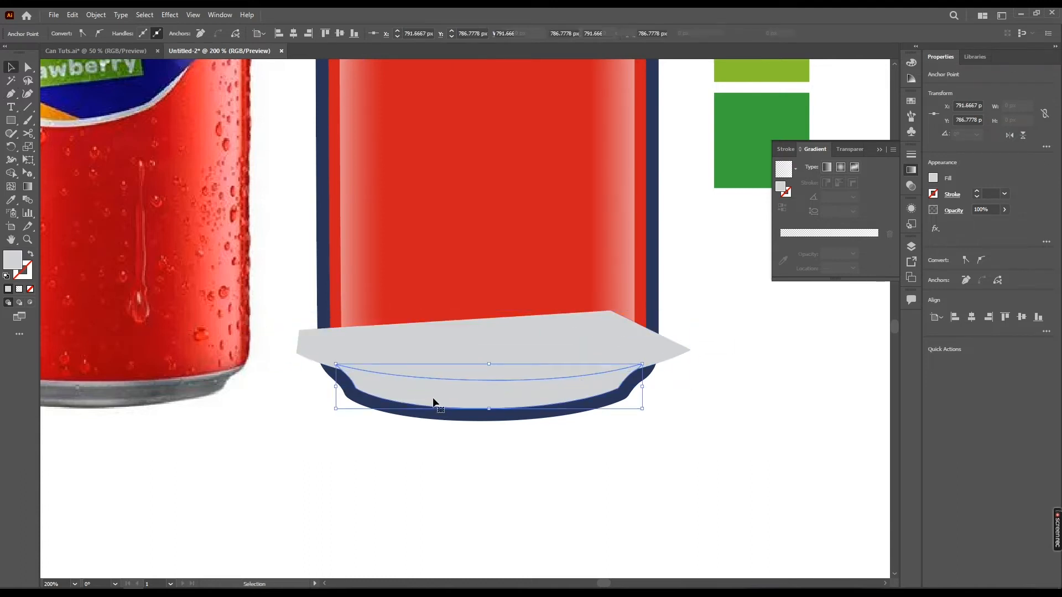
Bring the bottom rim shape to the front and intersect it with the drawn shape, leaving a thin strip
left_click(442, 408)
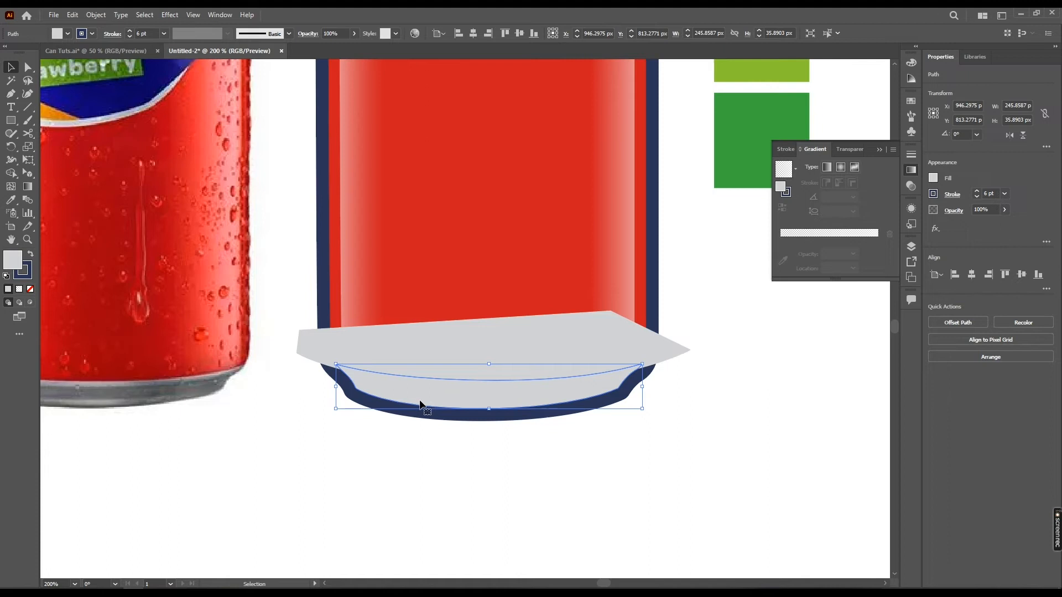
key("a")
key("ctrl+shift+bracketright")
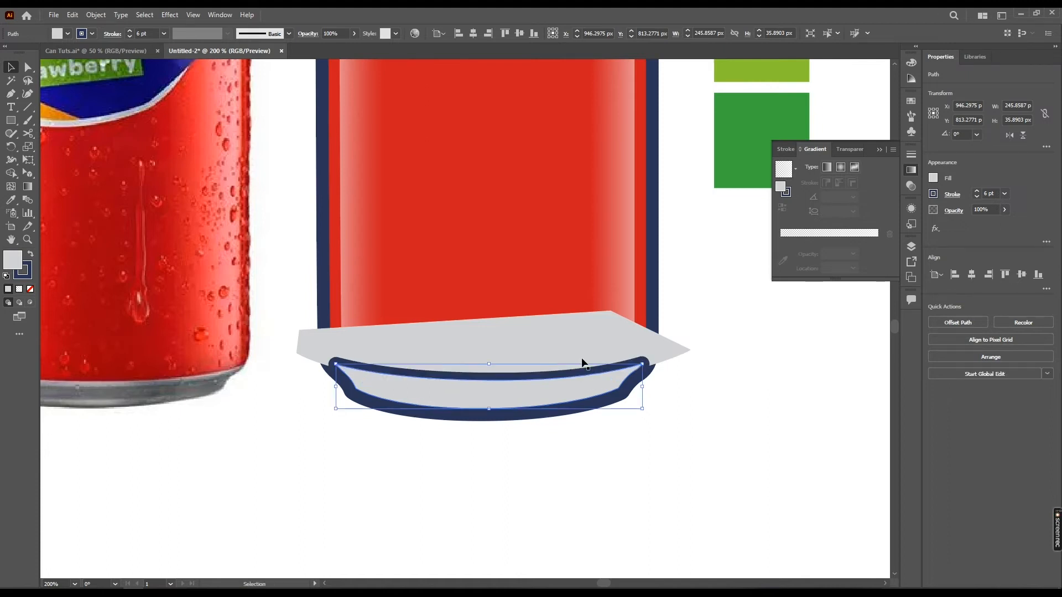
left_click(596, 336, "shift")
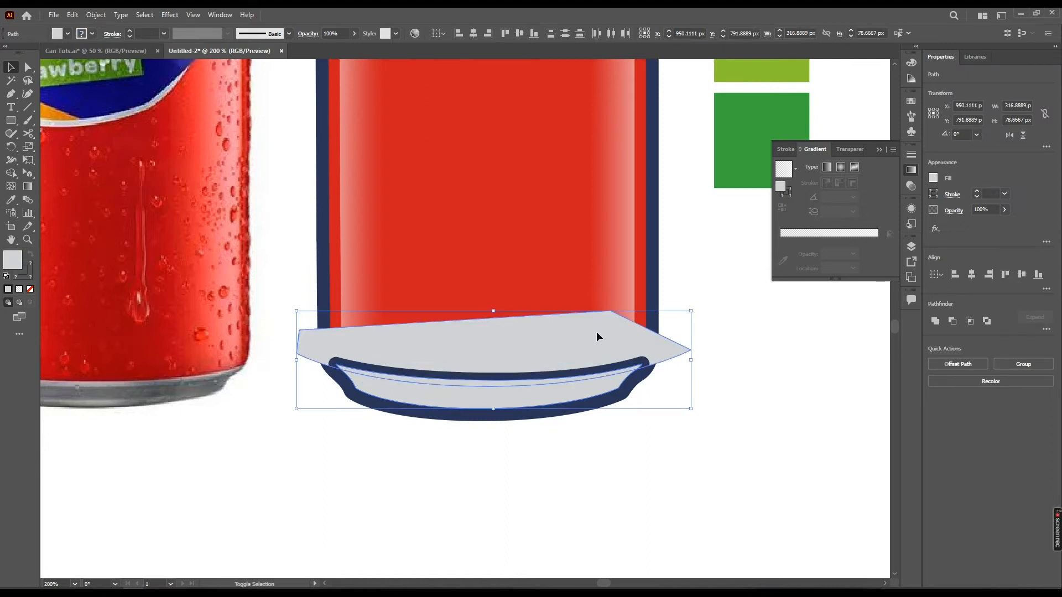
left_click(971, 321)
Set the thin strip's stroke to none, keeping its white fill as a highlight
left_click_drag(442, 385, 518, 373)
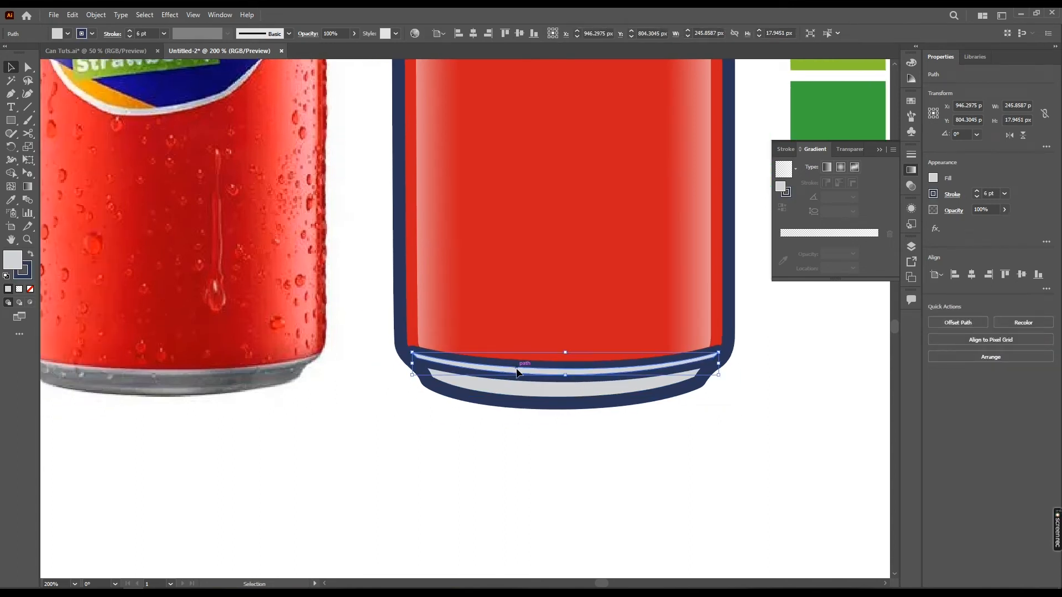
scroll(519, 372, "down", 2)
left_click(68, 34)
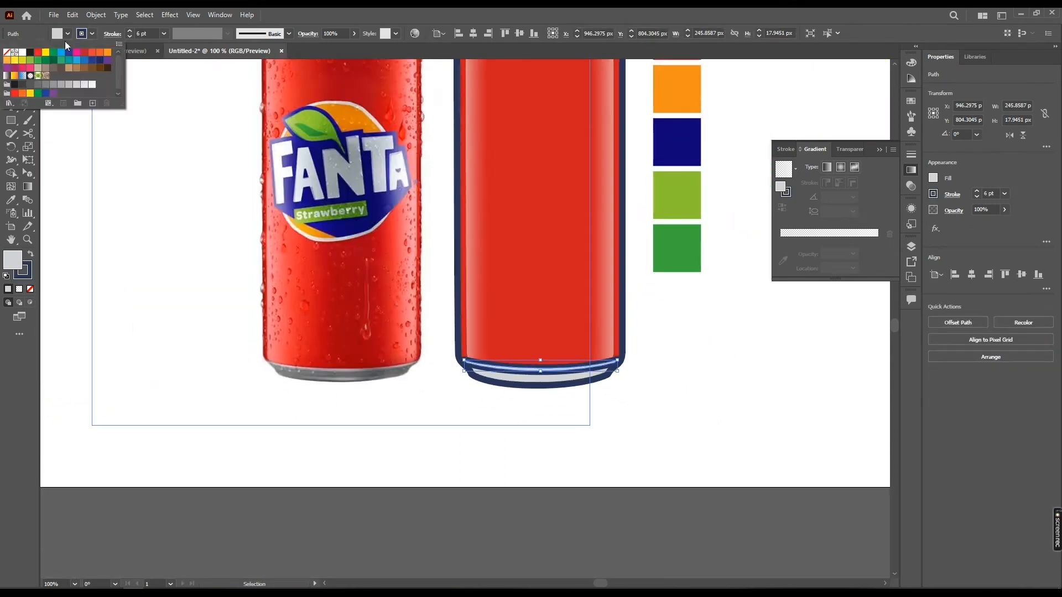
left_click(6, 53)
left_click(68, 34)
left_click(68, 34)
left_click(620, 324)
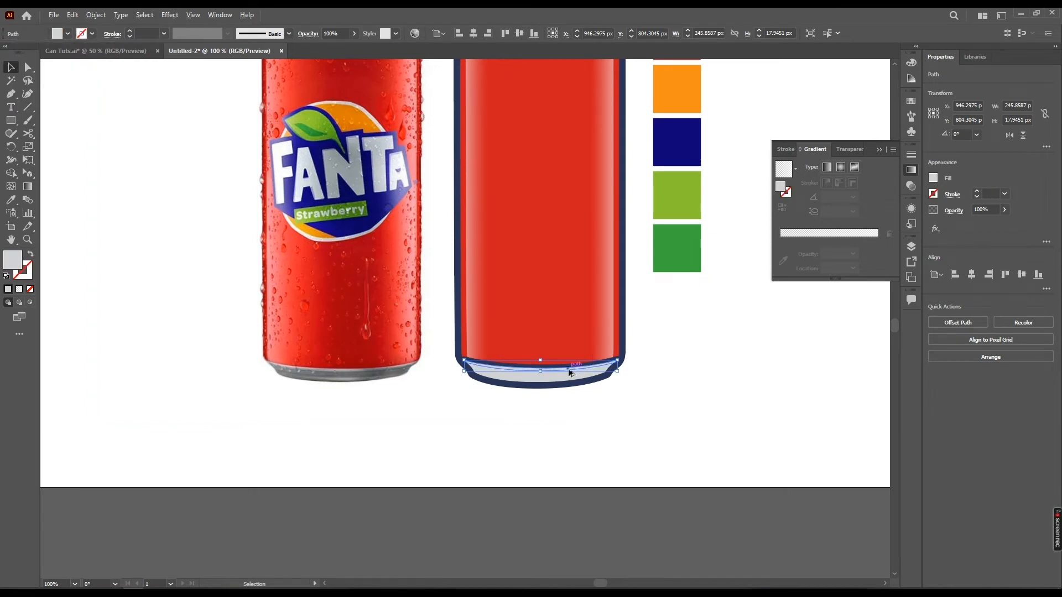
Change the bottom rim shape's fill to a darker grey swatch
scroll(570, 373, "up", 1)
left_click(570, 378)
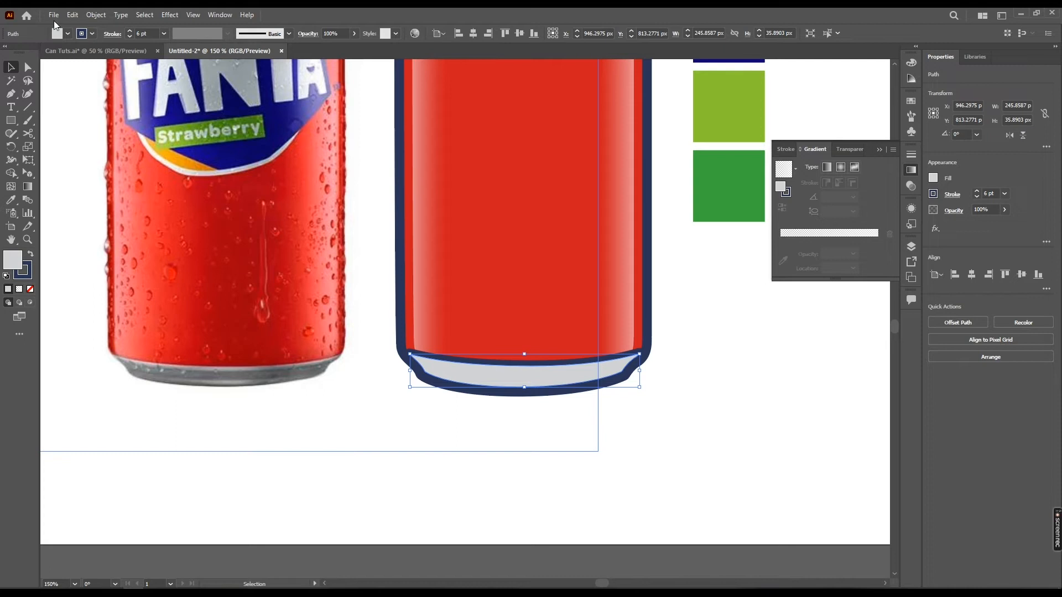
left_click(67, 33)
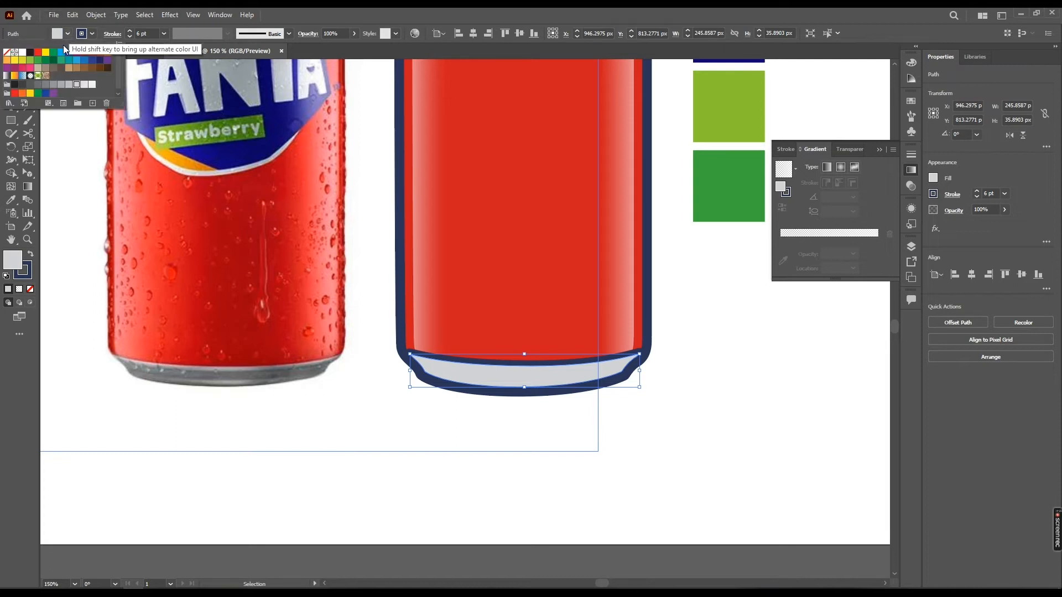
left_click(61, 85)
left_click(53, 84)
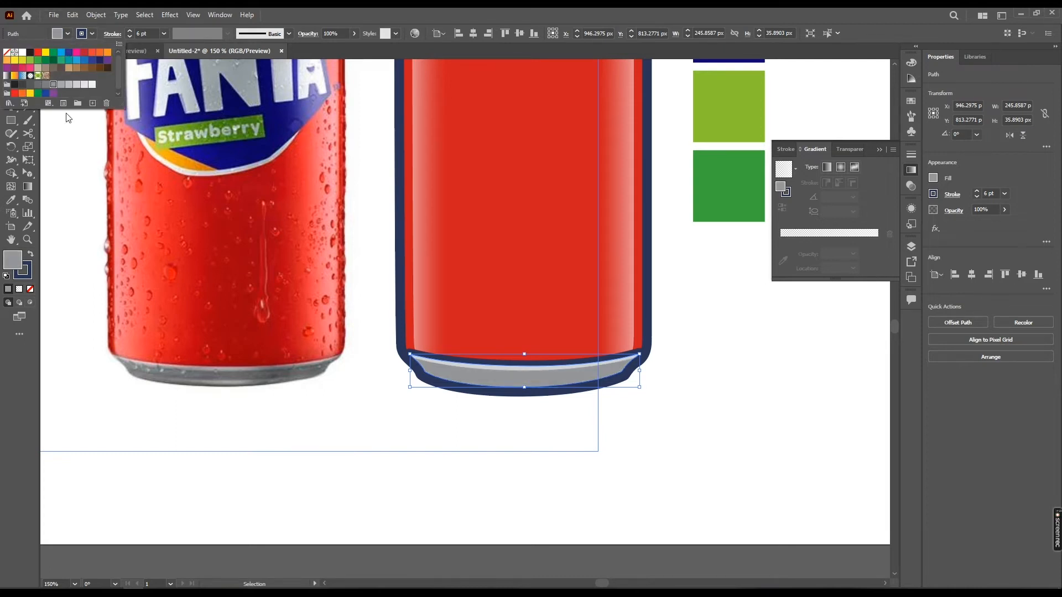
left_click(673, 331)
Draw a small curved highlight inside the bottom rim with the Pen tool and copy the white strip's style onto it with the Eyedropper
left_click_drag(472, 401, 479, 393)
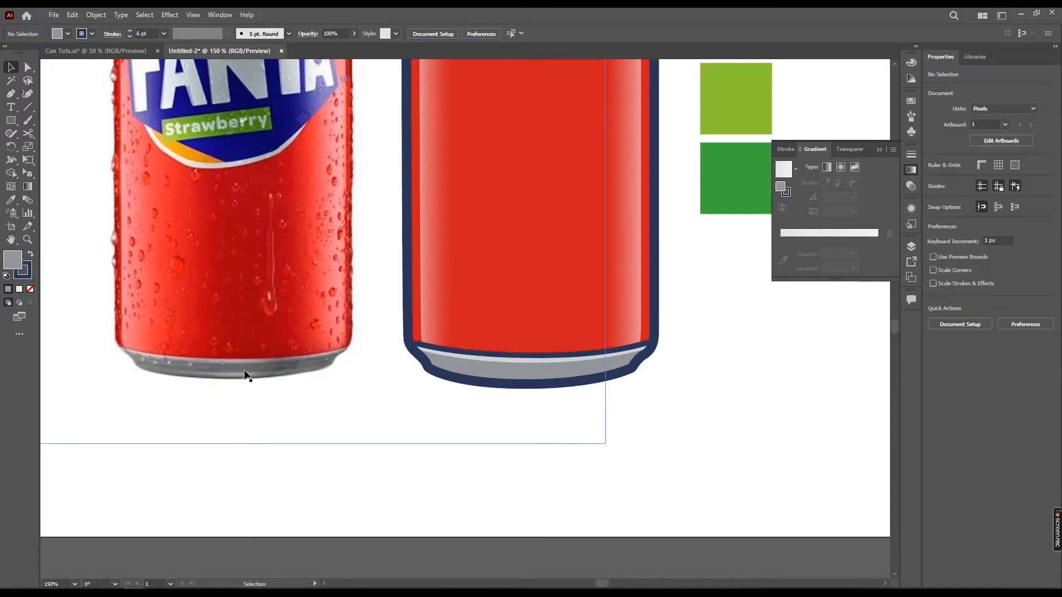
scroll(549, 413, "up", 1)
left_click_drag(545, 408, 574, 434)
key("p")
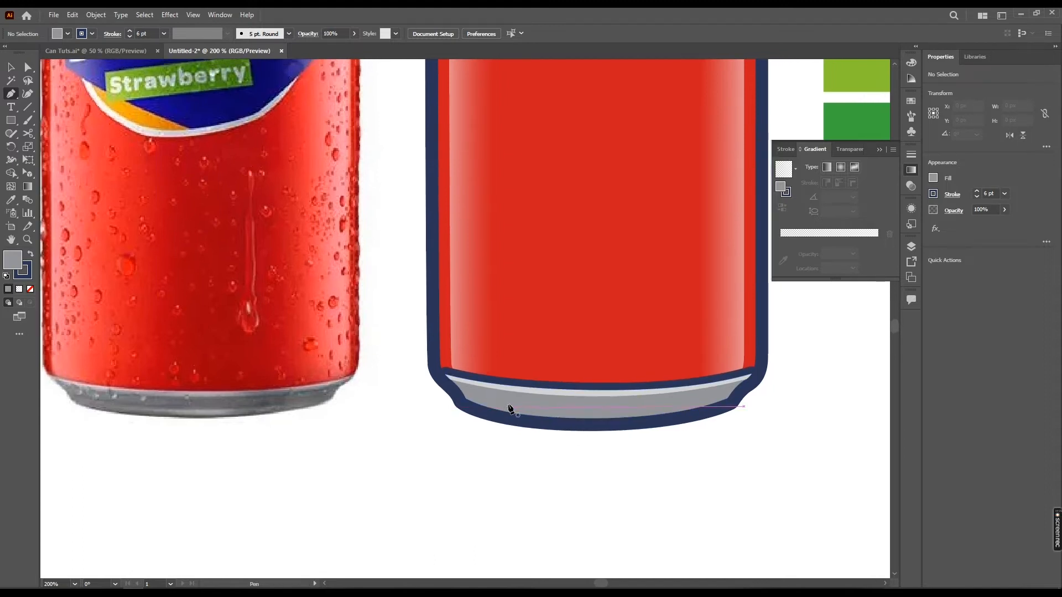
left_click(500, 405)
left_click_drag(598, 416, 664, 416)
left_click(693, 404)
left_click_drag(500, 405, 419, 395)
key("i")
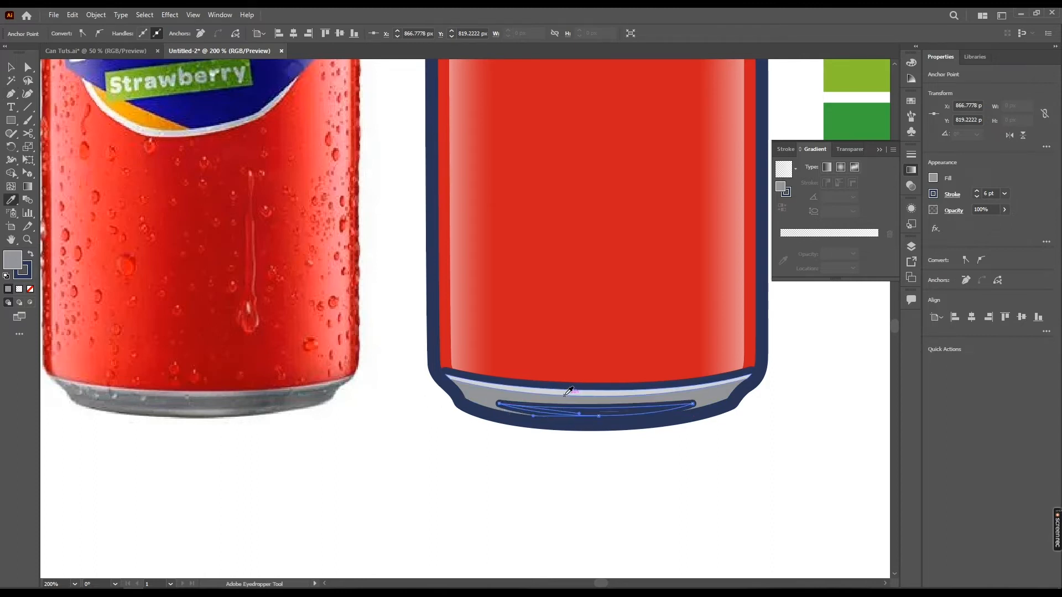
left_click(564, 395)
Adjust the small bottom highlight's shape and nudge it down slightly within the rim
key("v")
left_click(557, 456)
left_click(656, 417)
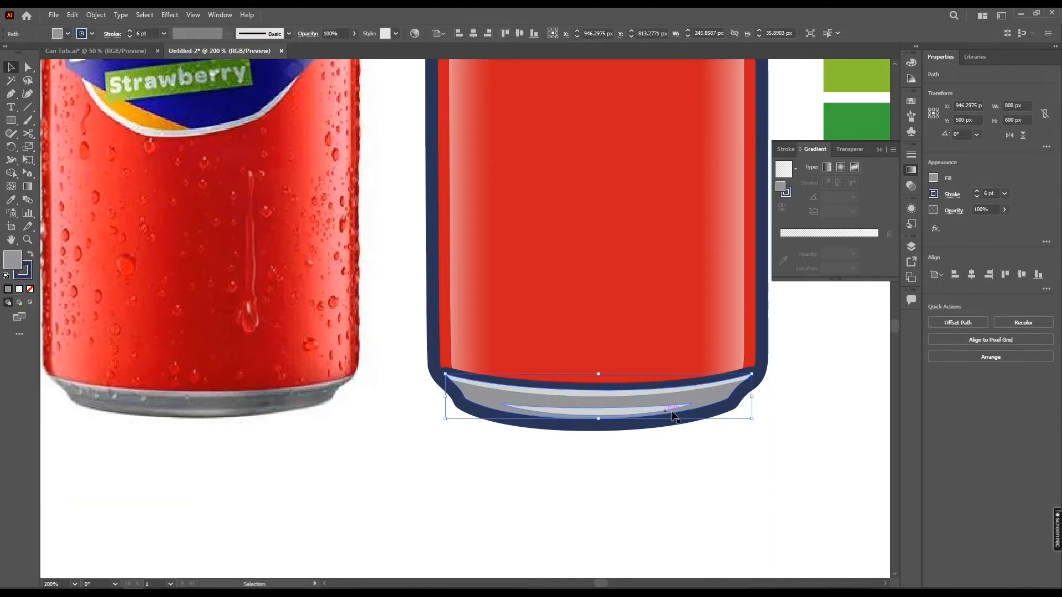
left_click(680, 408)
left_click_drag(693, 404, 670, 406)
key("Down")
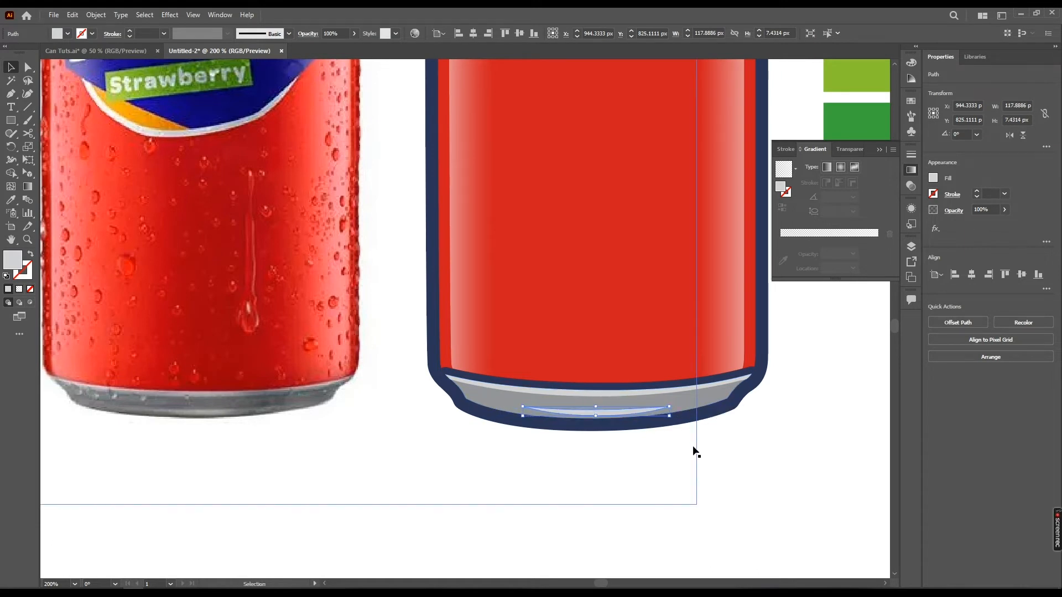
Zoom out to review the whole can against the reference and zoom in on its top rim
left_click(763, 437)
scroll(738, 424, "down", 1)
left_click_drag(754, 419, 692, 432)
scroll(747, 390, "down", 1)
left_click_drag(749, 387, 643, 456)
scroll(648, 450, "down", 1)
left_click_drag(699, 433, 660, 449)
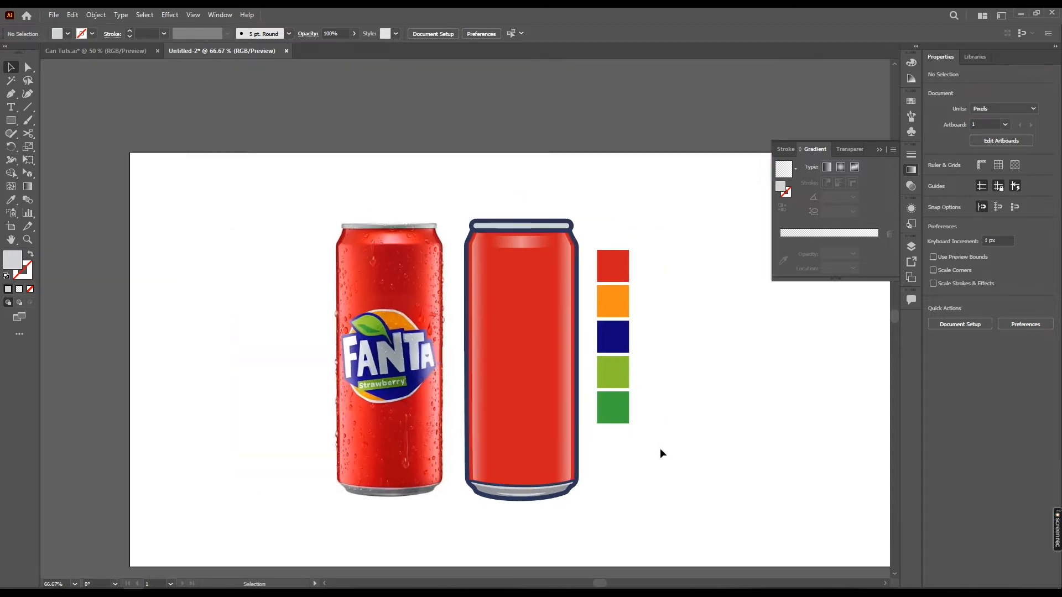
left_click_drag(636, 483, 644, 474)
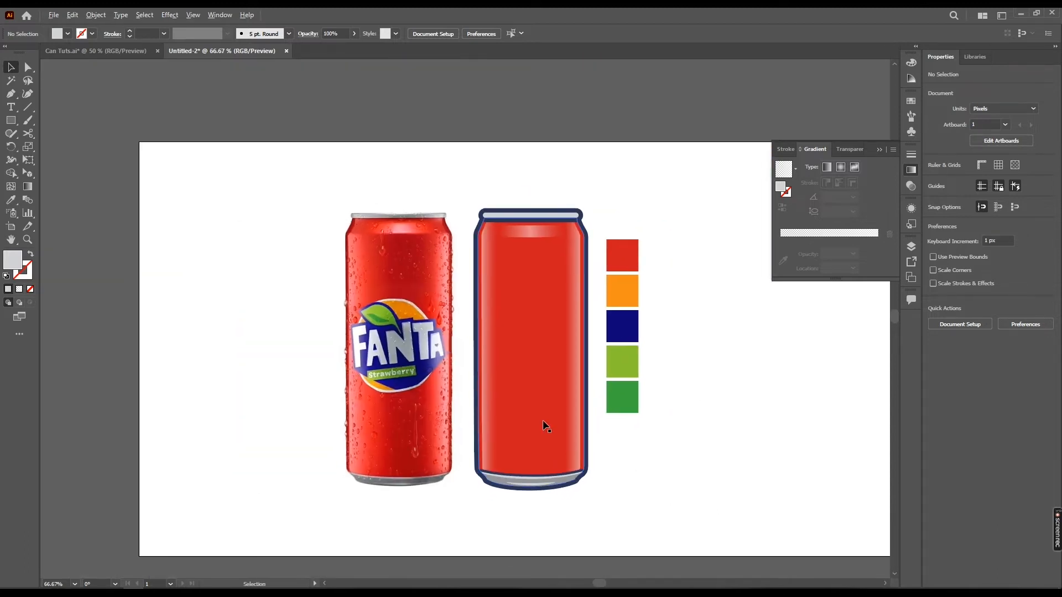
scroll(545, 427, "up", 1)
left_click_drag(448, 197, 438, 311)
scroll(480, 255, "up", 1)
left_click_drag(480, 256, 480, 313)
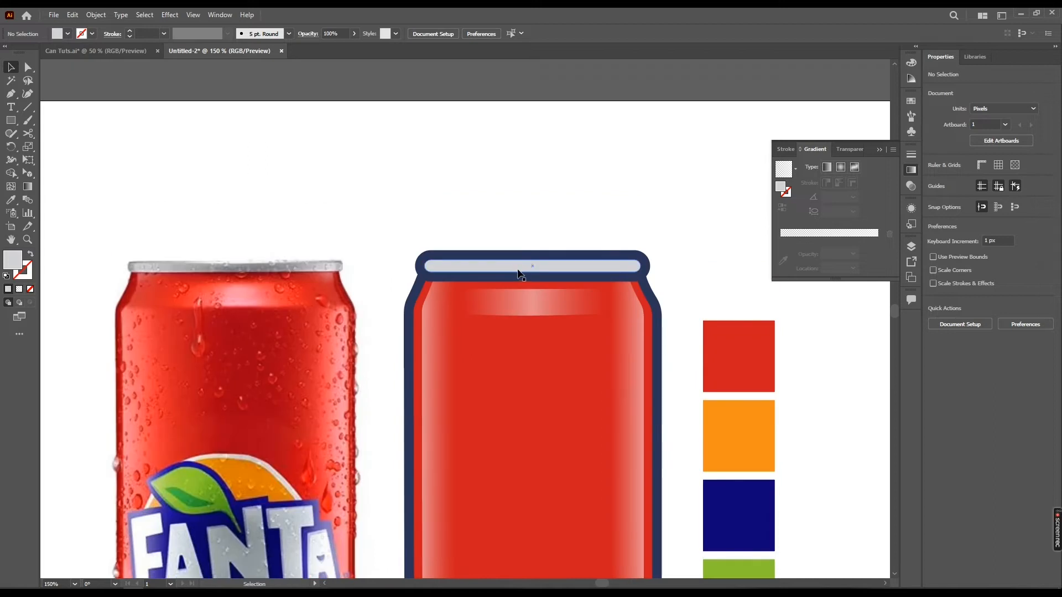
Draw a rectangle across the middle of the top rim strip, giving it the bottom rim's grey fill and no stroke
left_click_drag(523, 261, 552, 255)
left_click(553, 255)
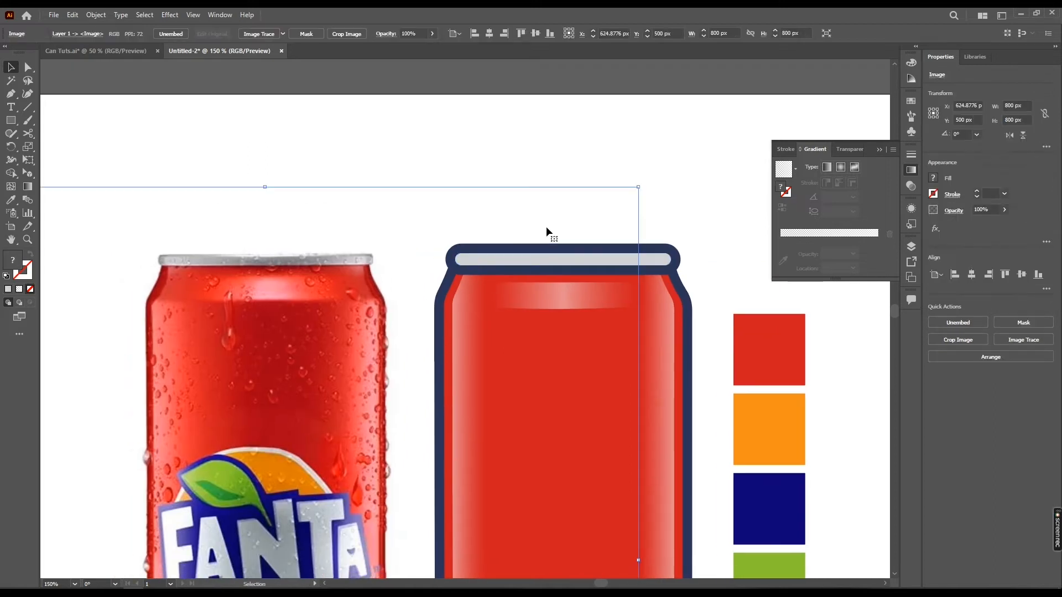
key("m")
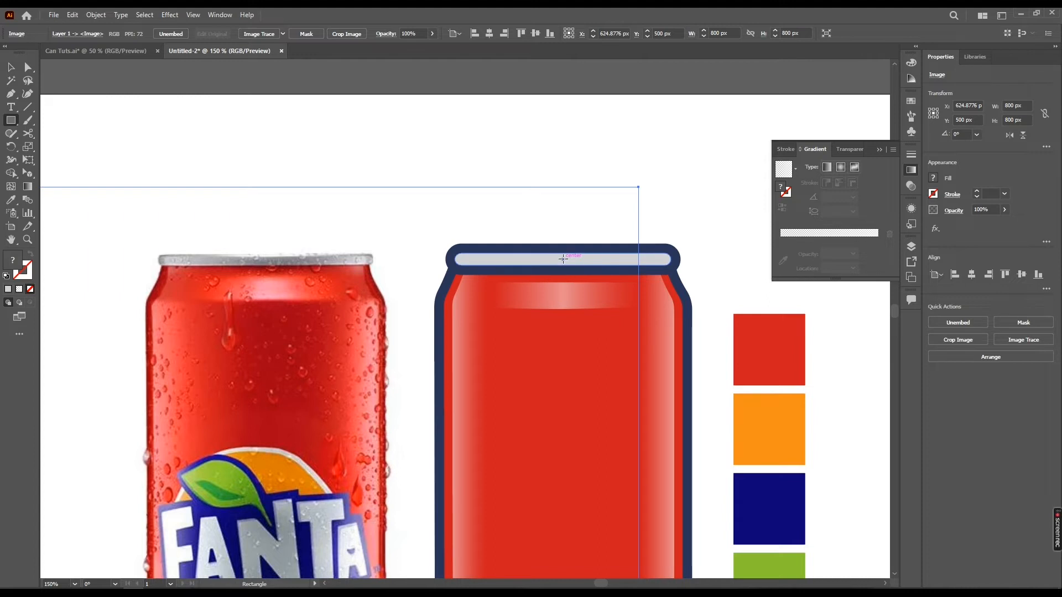
left_click_drag(563, 259, 629, 265)
key("i")
left_click_drag(588, 343, 506, 235)
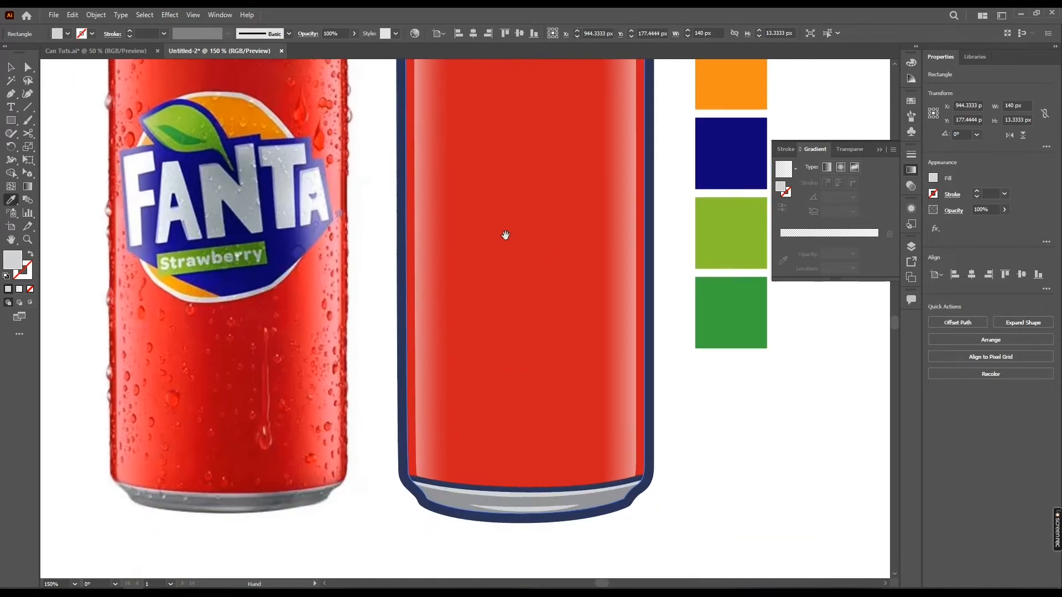
left_click(604, 495)
key("v")
scroll(604, 493, "up", 5)
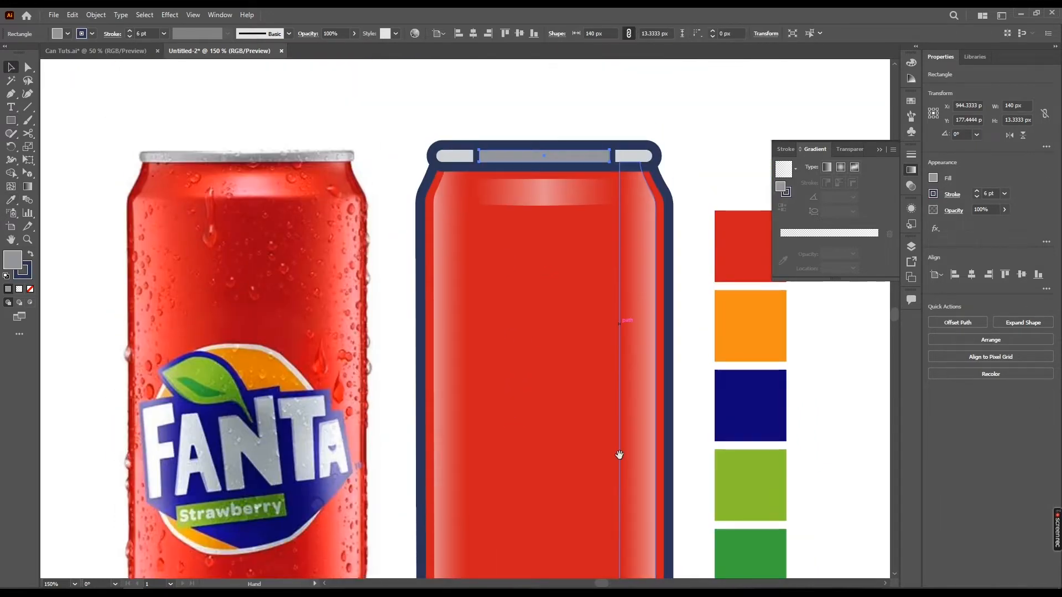
left_click_drag(543, 159, 564, 166)
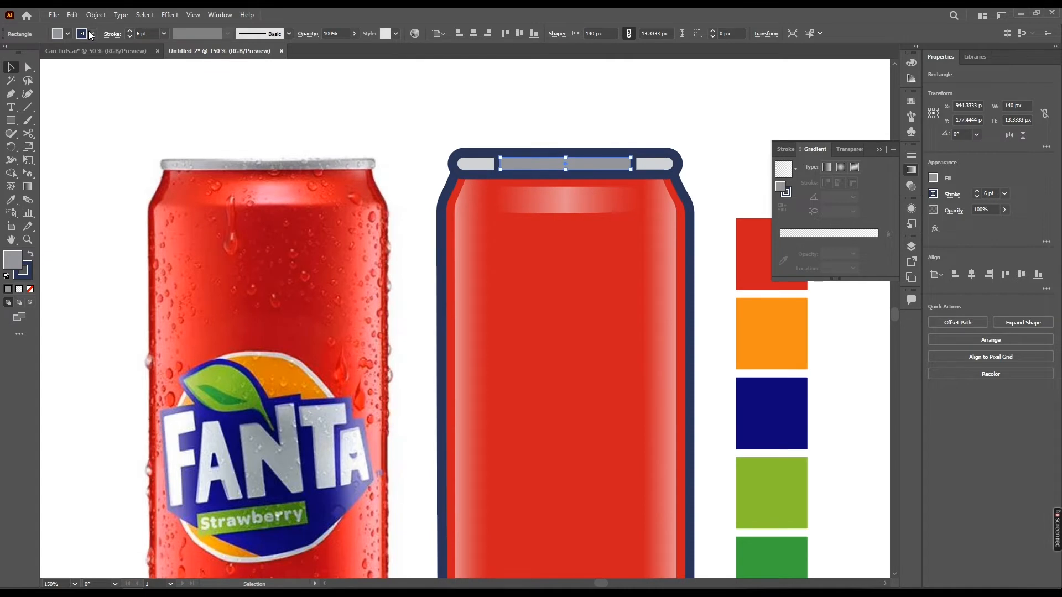
left_click(92, 34)
left_click(8, 53)
left_click(520, 114)
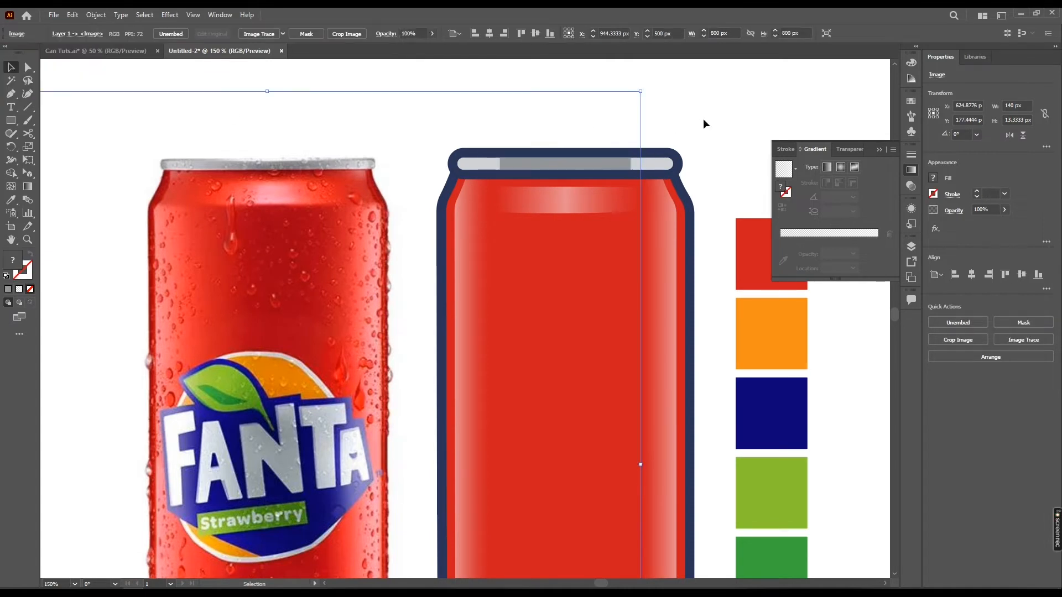
Give the middle rim rectangle a gradient fill and add a middle stop at 50% location with 100% opacity
scroll(704, 121, "down", 1)
left_click_drag(704, 120, 576, 139)
left_click(575, 137)
left_click_drag(520, 173, 582, 160)
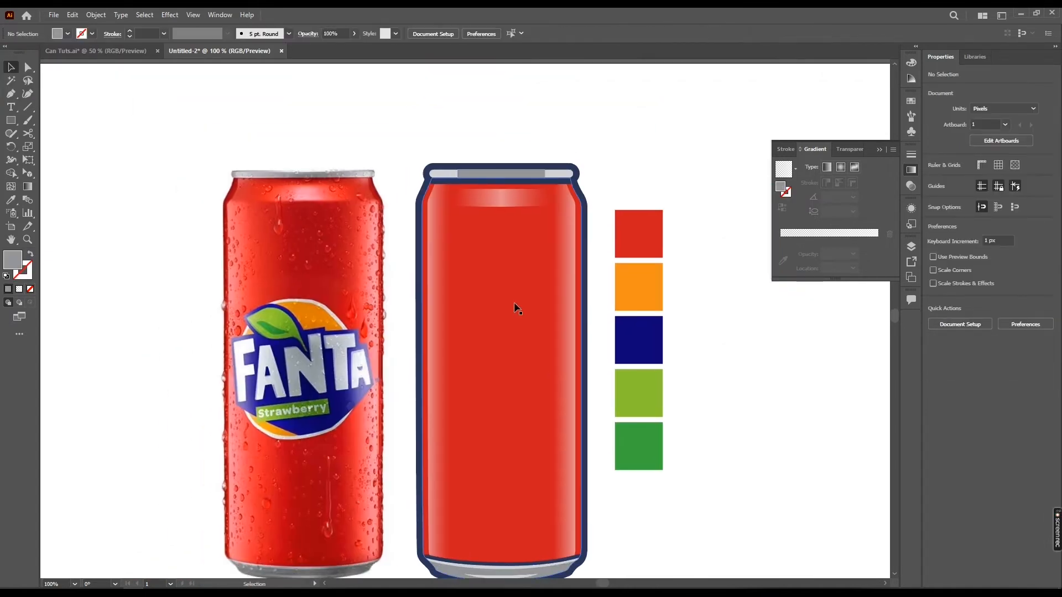
left_click_drag(540, 394, 542, 373)
scroll(503, 196, "up", 1)
left_click_drag(516, 201, 536, 271)
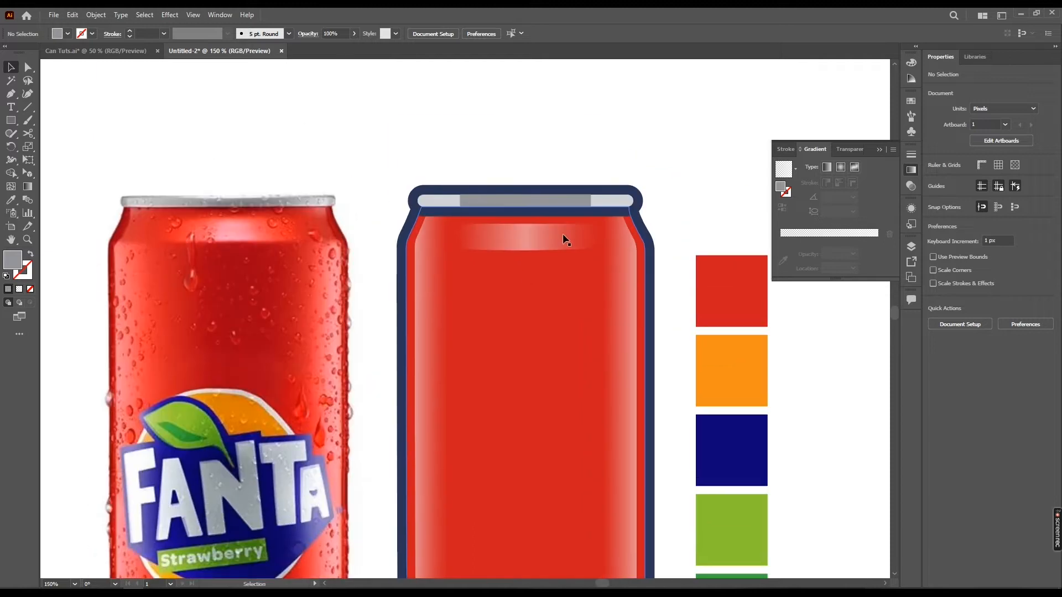
left_click_drag(542, 211, 606, 242)
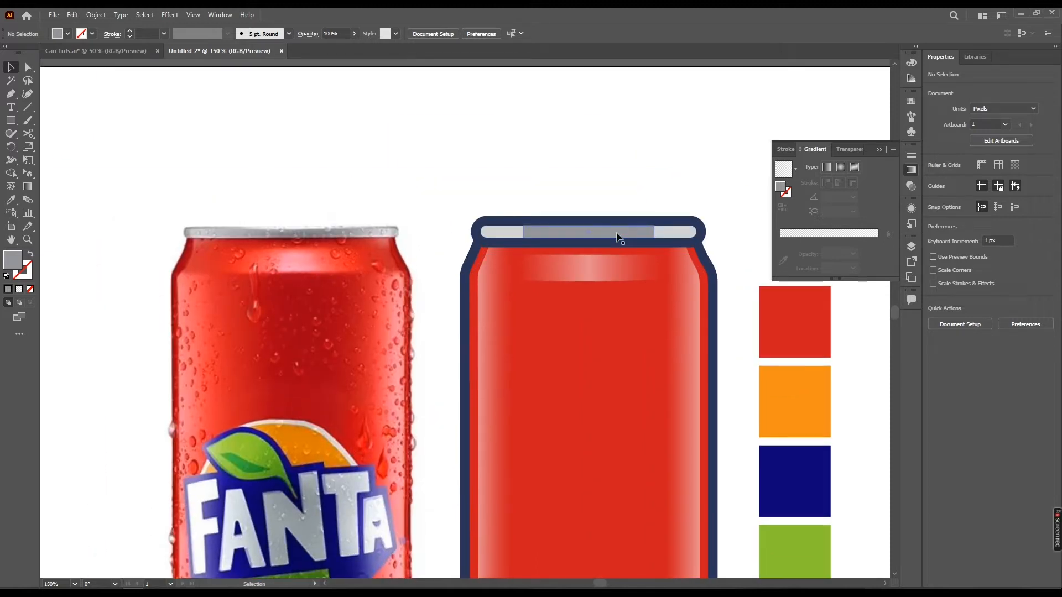
left_click_drag(648, 233, 655, 236)
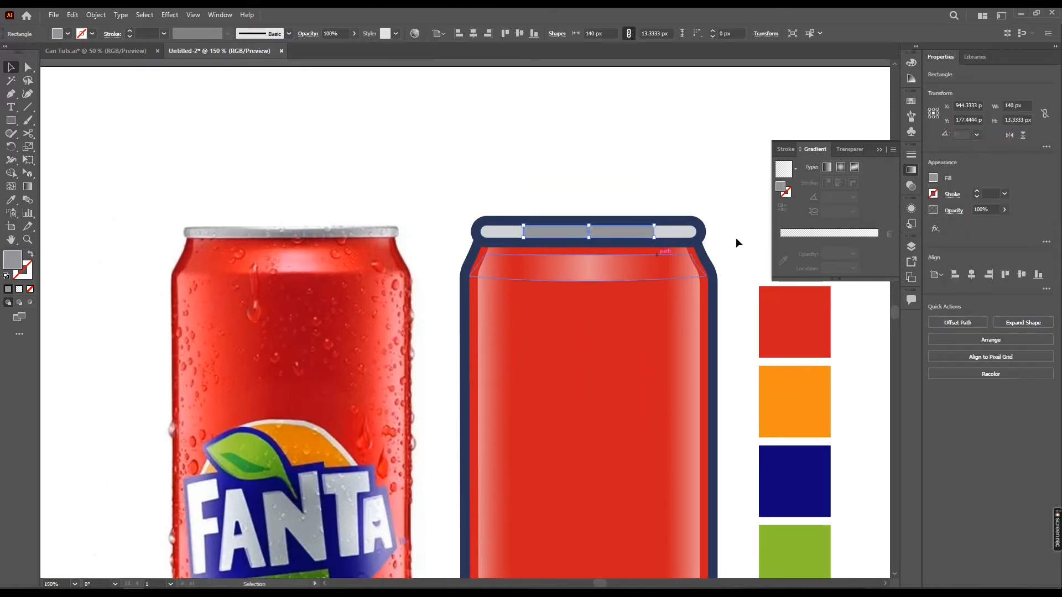
left_click(843, 240)
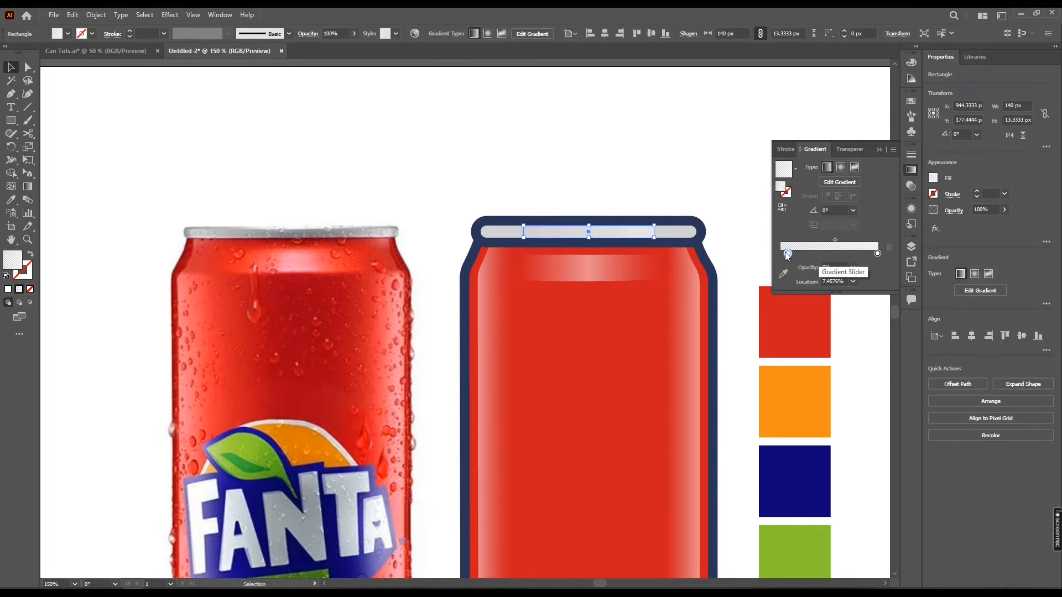
left_click_drag(787, 254, 780, 253)
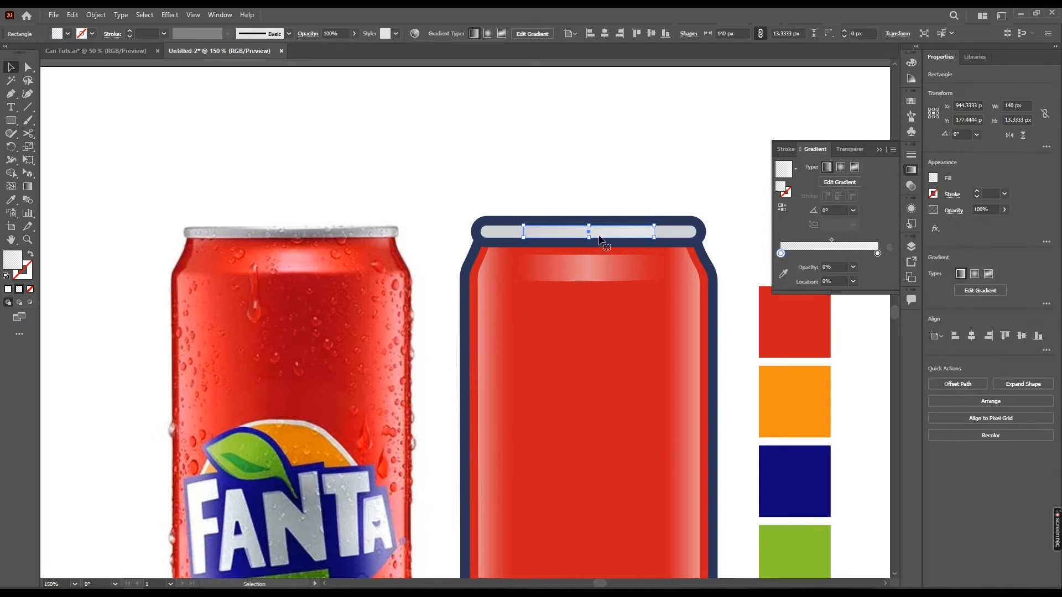
left_click(829, 252)
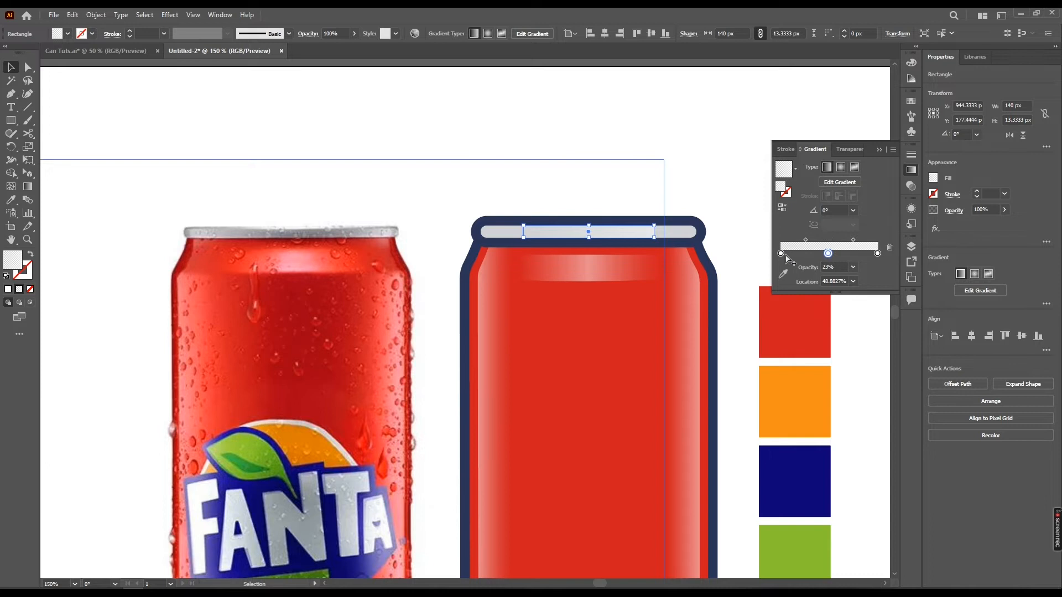
left_click(853, 282)
left_click(867, 354)
left_click(781, 254)
left_click(829, 254)
left_click(853, 268)
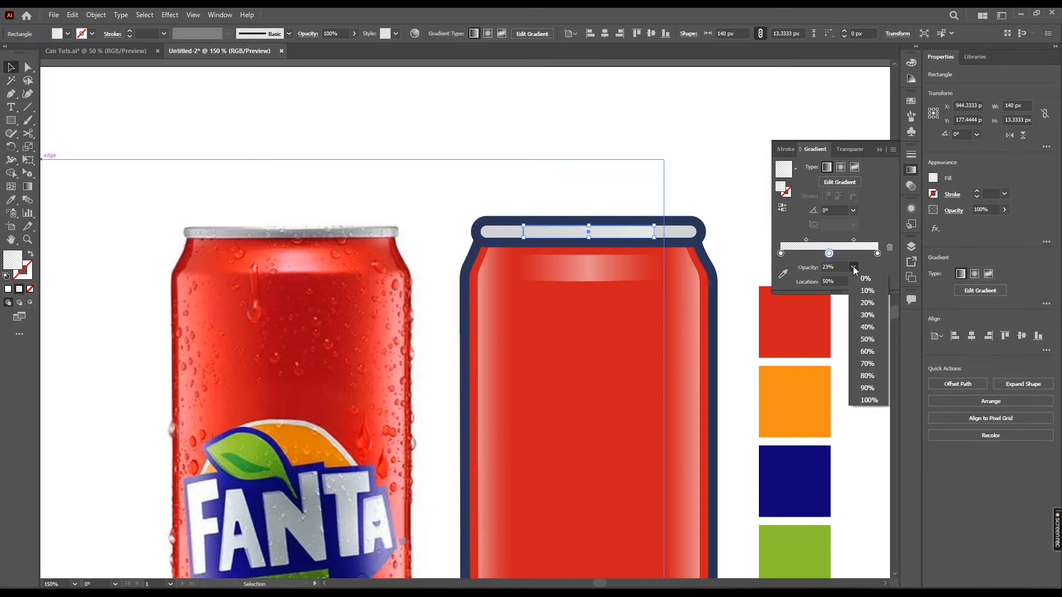
left_click(873, 405)
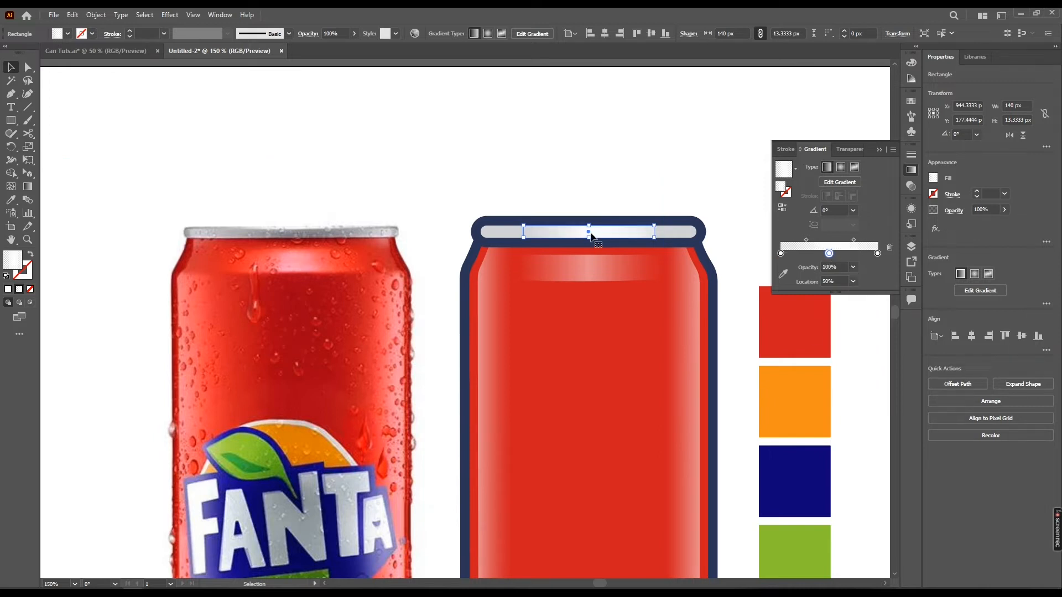
Set the gradient's three stops to a grey swatch and the end stop's opacity to 0%
double_click(829, 254)
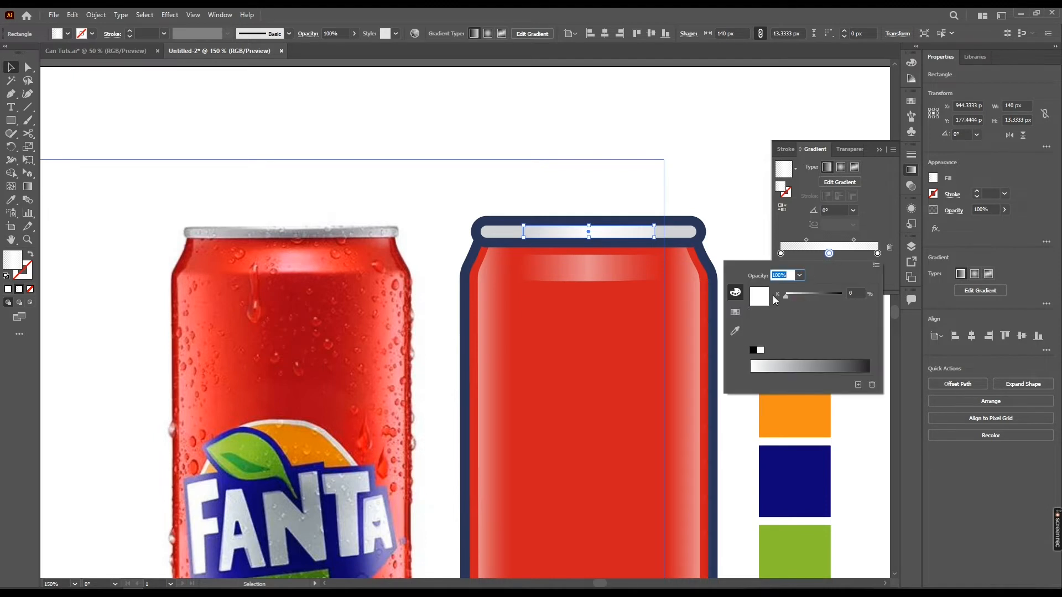
left_click(739, 310)
left_click(803, 314)
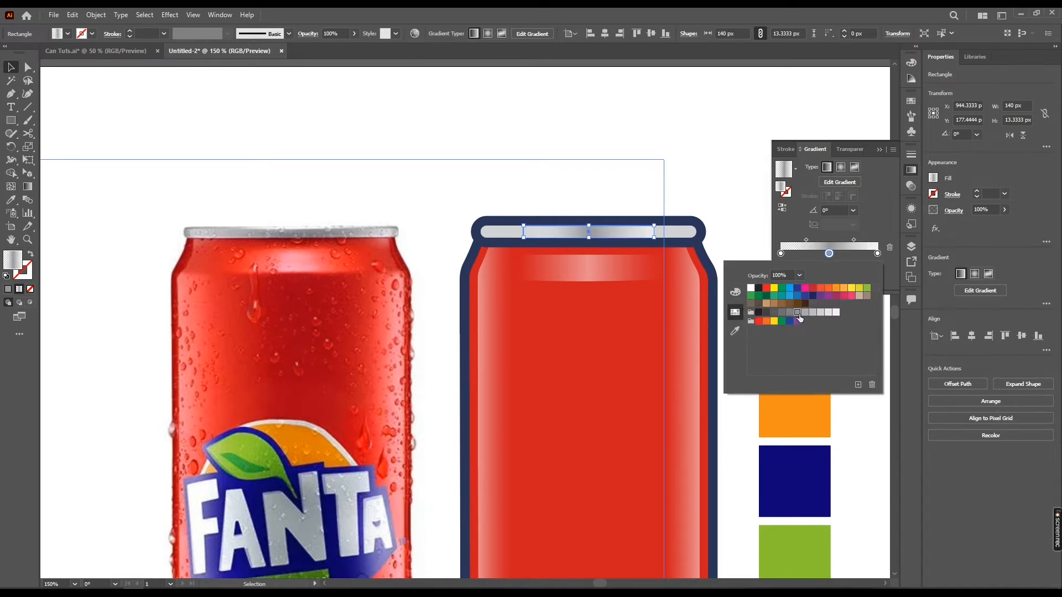
left_click(790, 313)
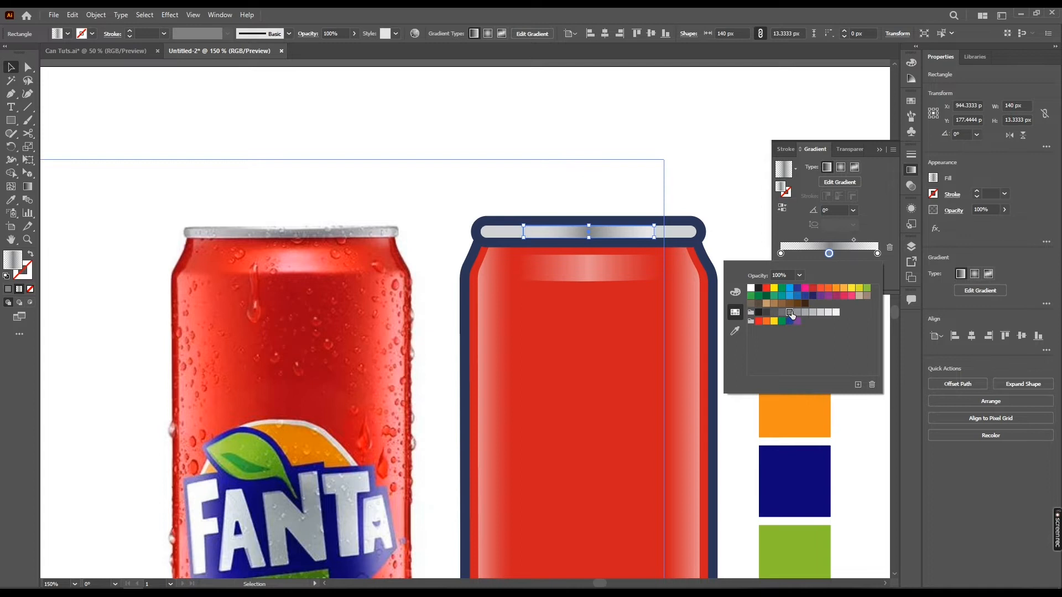
left_click(877, 254)
double_click(877, 253)
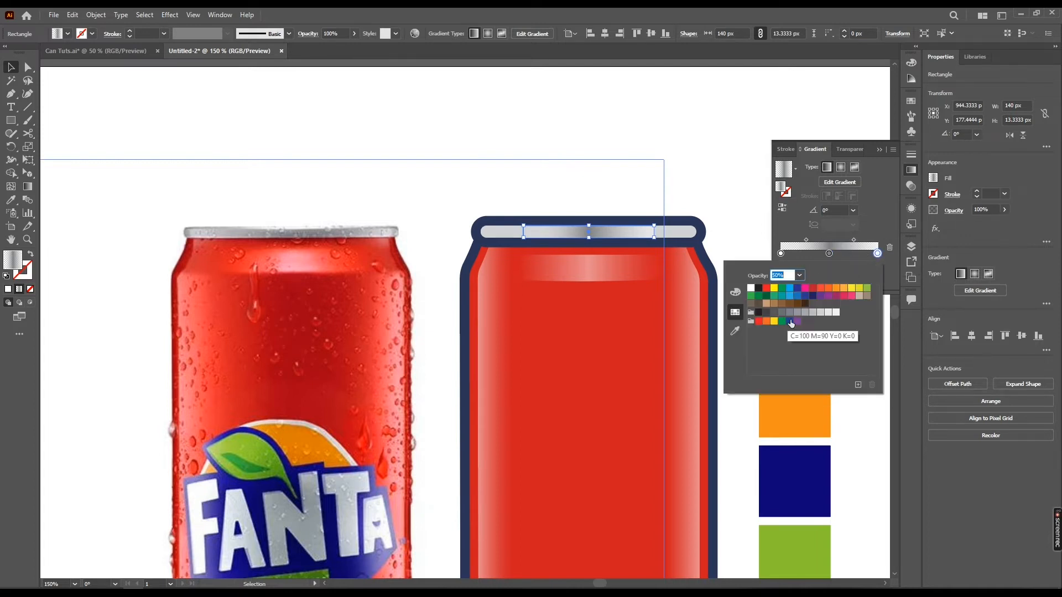
left_click(791, 312)
left_click(782, 254)
double_click(781, 254)
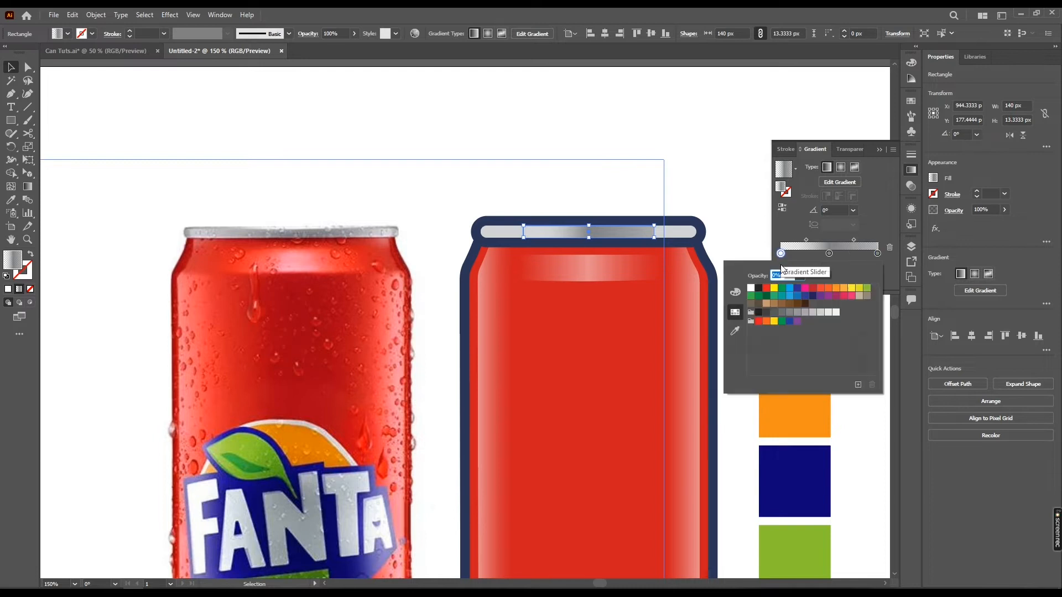
left_click(790, 313)
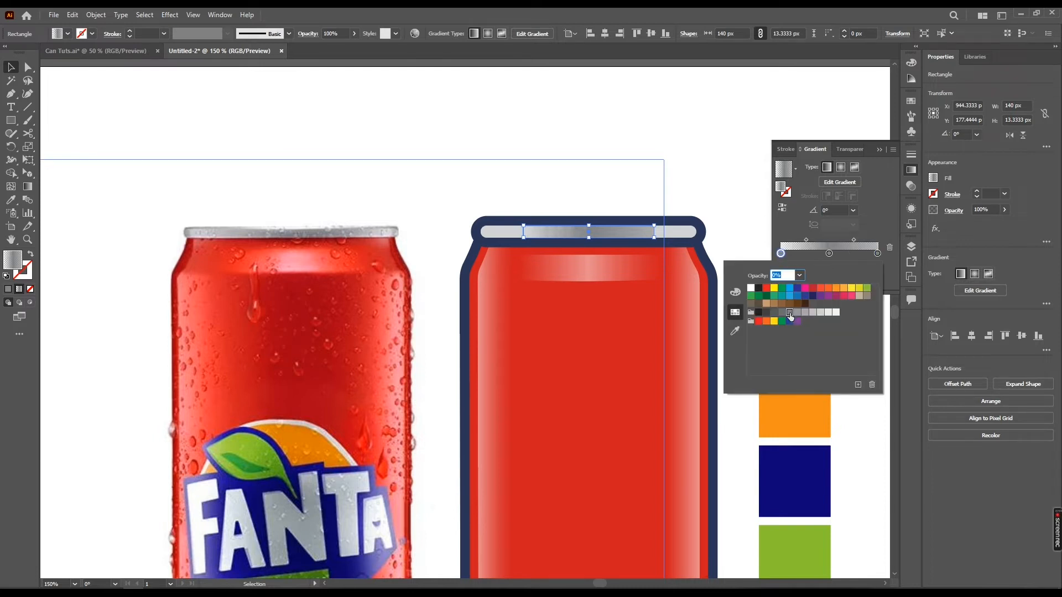
left_click(781, 255)
left_click(878, 253)
left_click(853, 268)
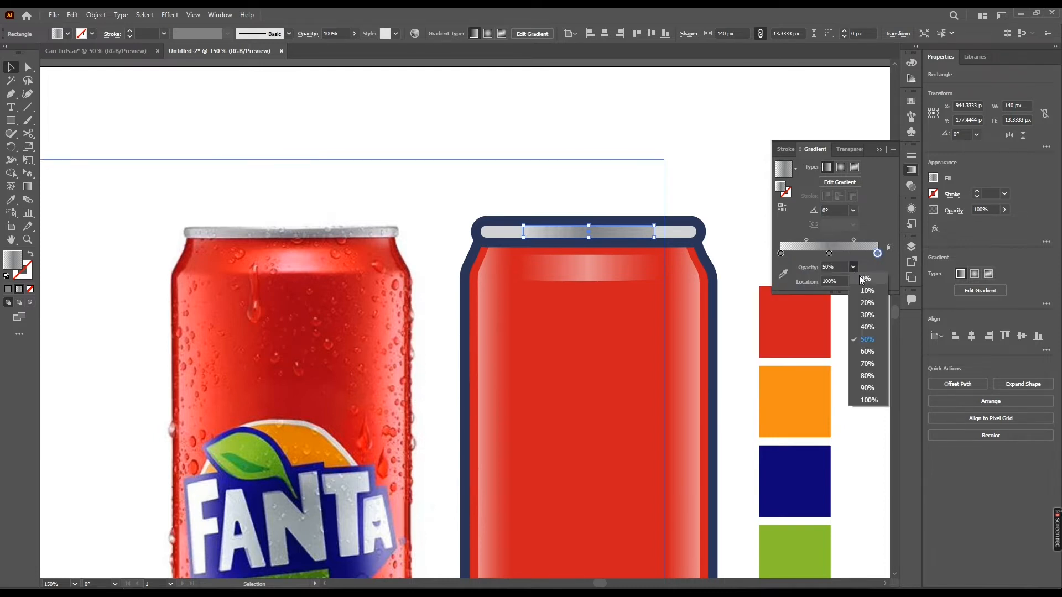
left_click(860, 283)
left_click(662, 186)
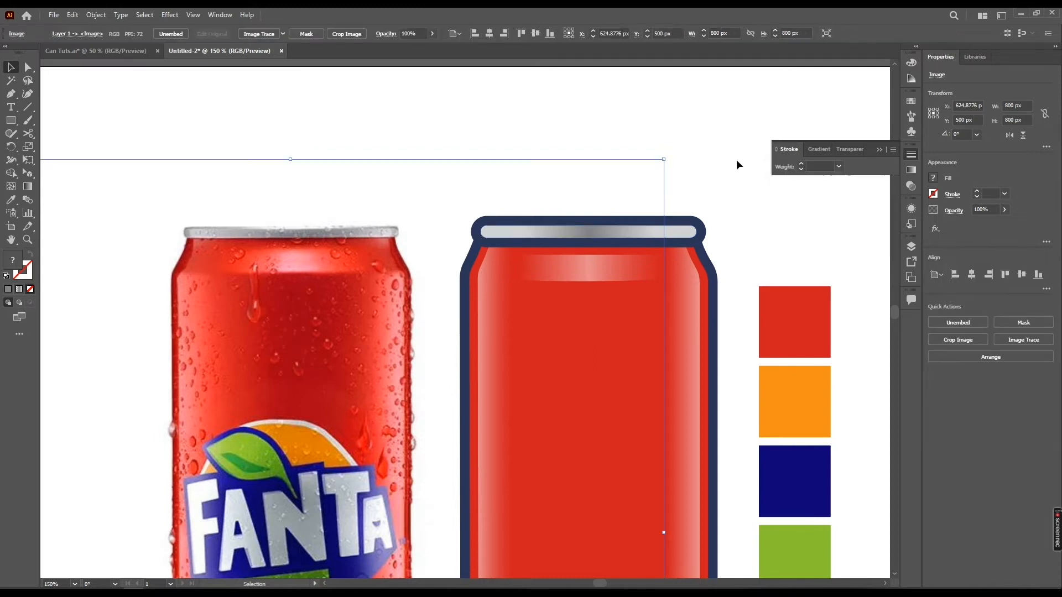
left_click(689, 163)
Cut a small end piece from the left end of the top rim strip by intersecting it with a new rectangle
scroll(689, 162, "down", 1)
left_click_drag(696, 171, 614, 129)
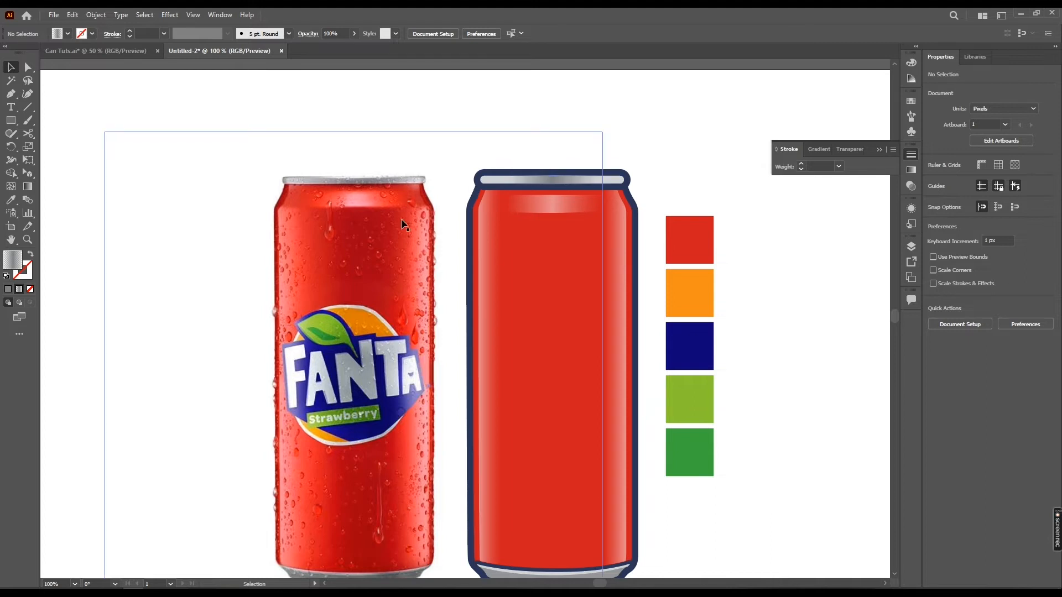
left_click_drag(596, 228, 612, 222)
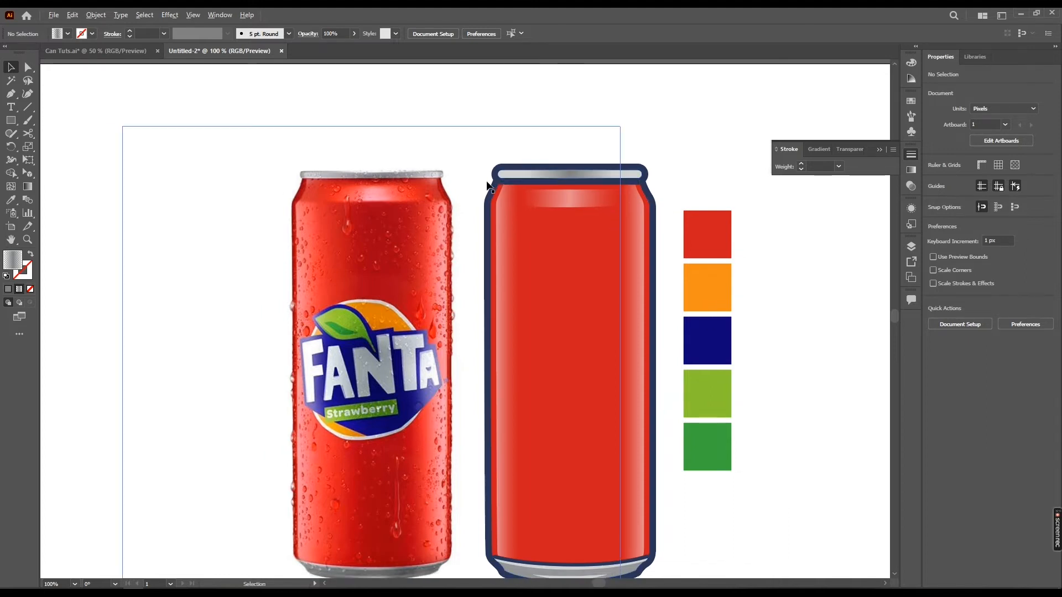
scroll(491, 181, "up", 1)
left_click(654, 221)
scroll(636, 224, "up", 1)
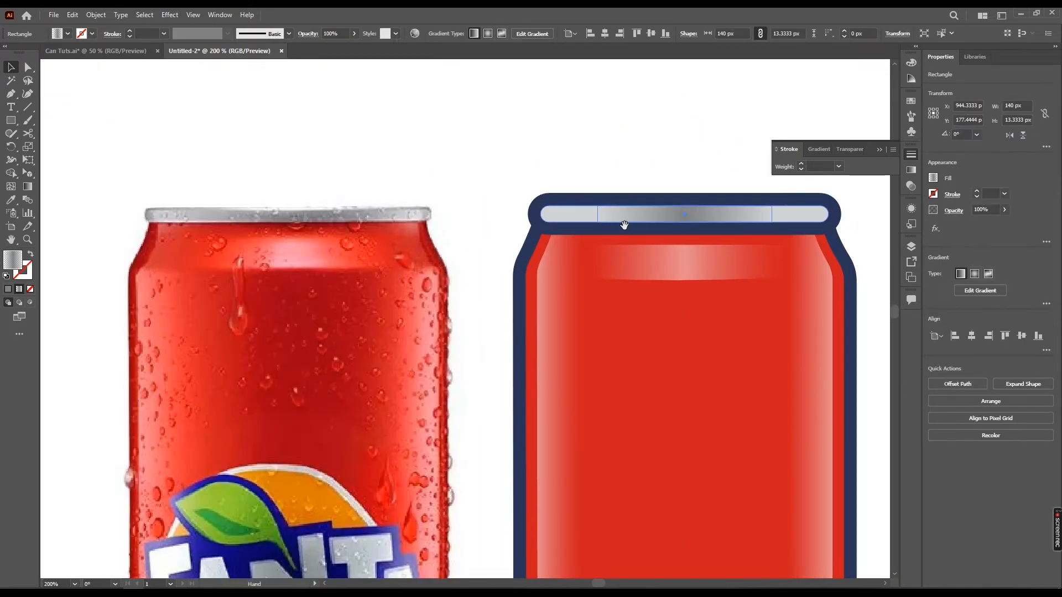
key("m")
left_click_drag(559, 203, 581, 243)
key("a")
left_click(592, 227)
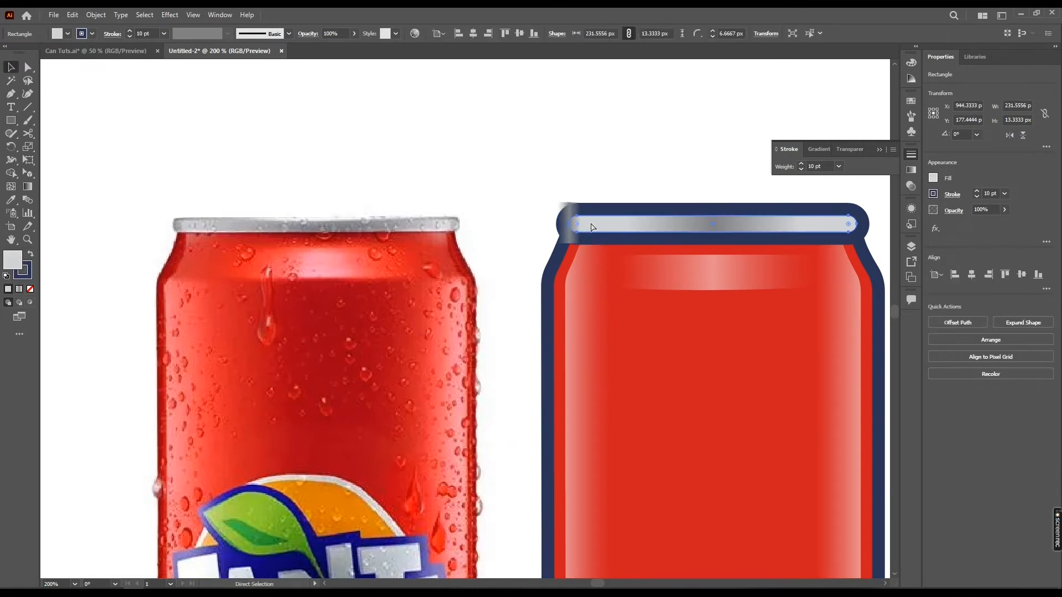
key("ctrl+shift+]")
left_click(560, 204, "shift")
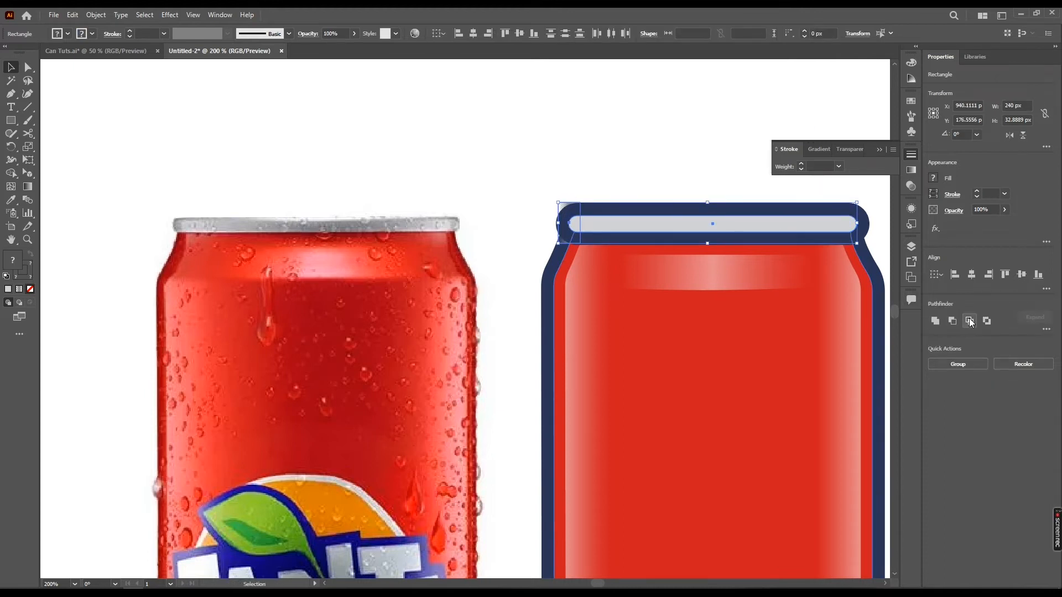
left_click(970, 320)
Copy the middle rectangle's gradient onto the small end piece and remove its middle gradient stop
key("i")
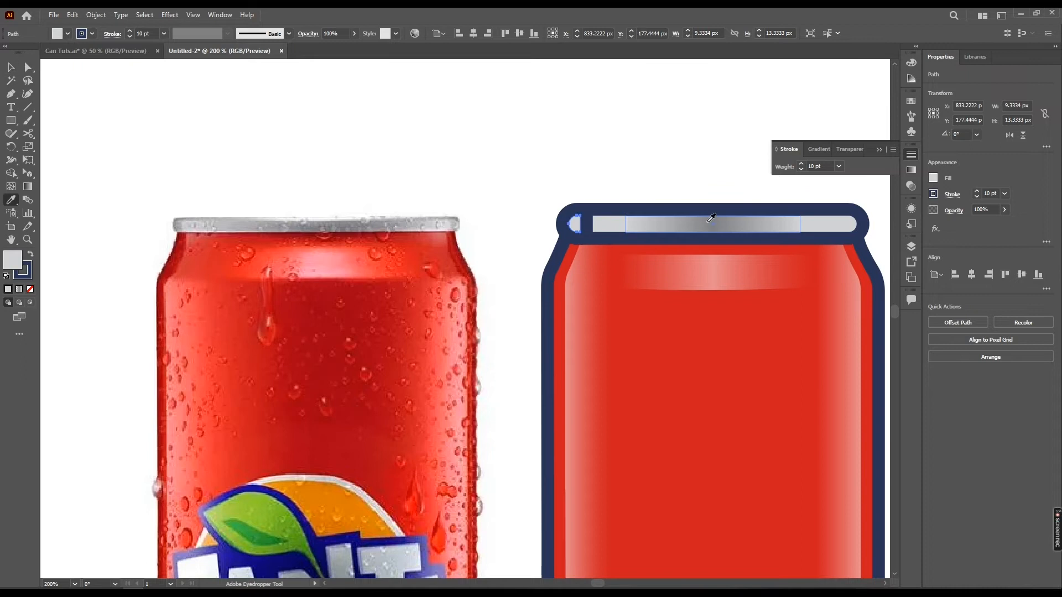
left_click(709, 221)
key("v")
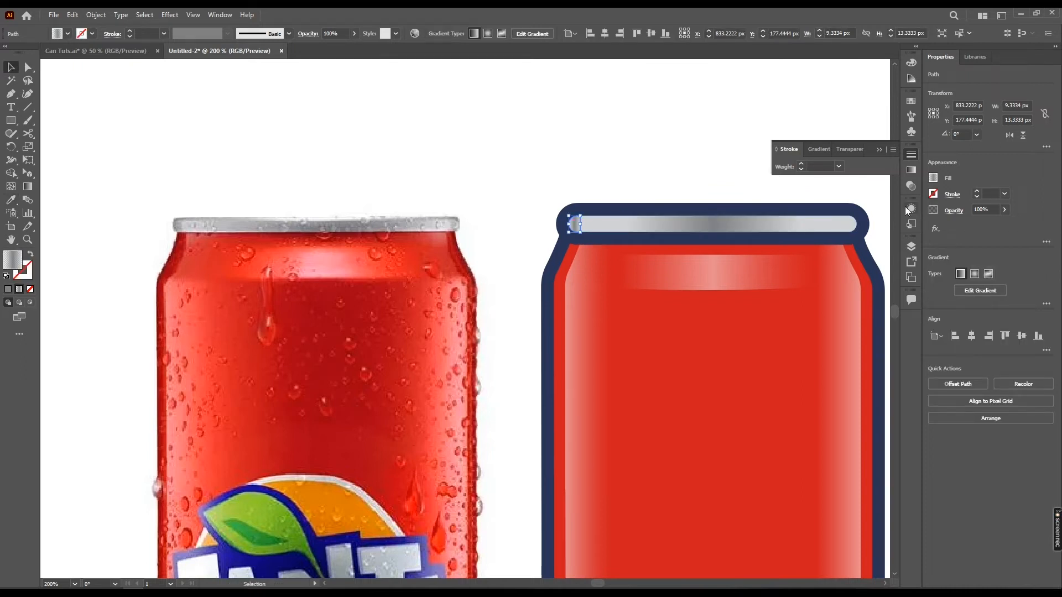
left_click(912, 171)
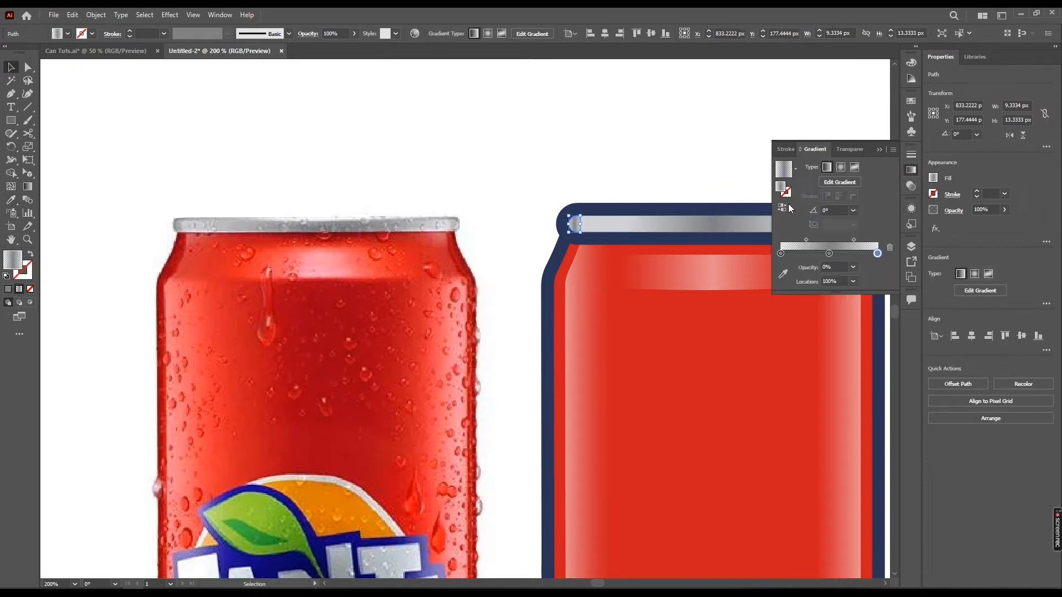
left_click(781, 253)
left_click_drag(828, 253, 679, 260)
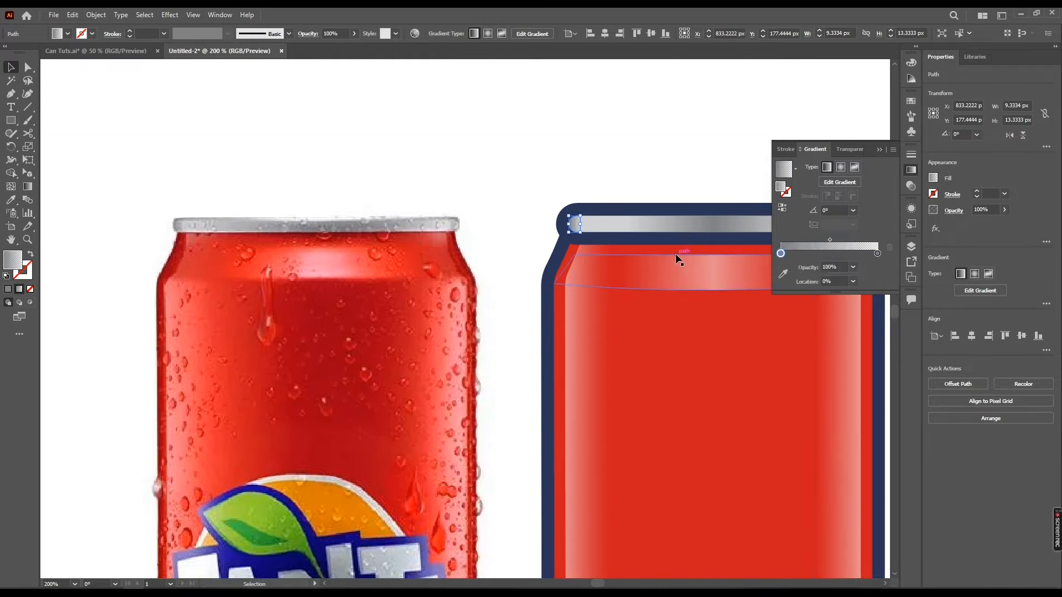
left_click(878, 253)
Stretch the end piece to the right by moving its right-side anchor points
scroll(598, 241, "up", 1)
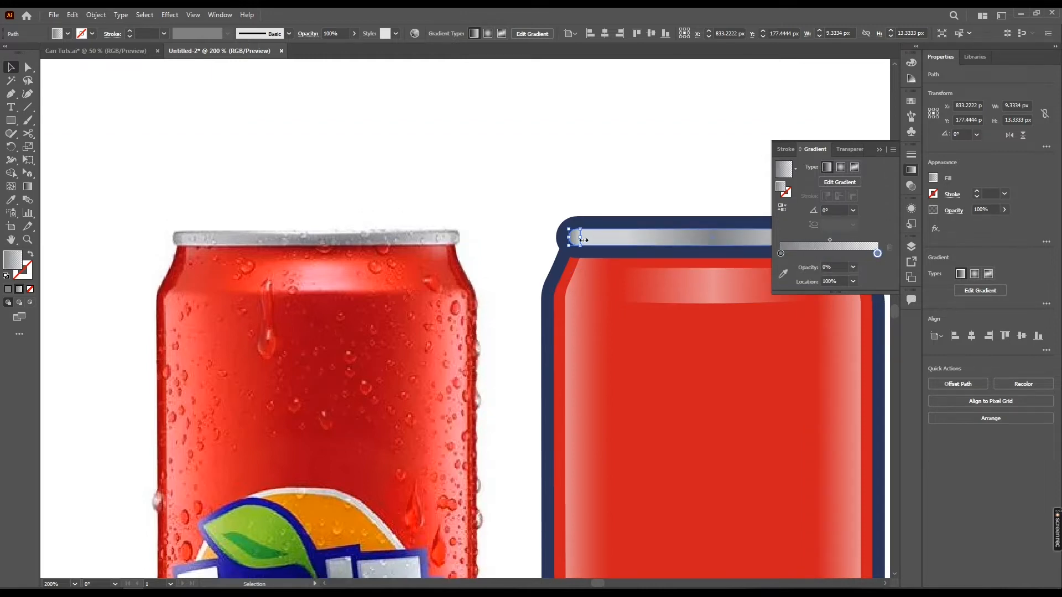
scroll(583, 239, "up", 1)
key("a")
left_click_drag(582, 256, 608, 256)
key("v")
left_click(601, 171)
scroll(600, 171, "down", 3)
left_click_drag(645, 199, 559, 182)
left_click(688, 161)
left_click_drag(688, 161, 654, 168)
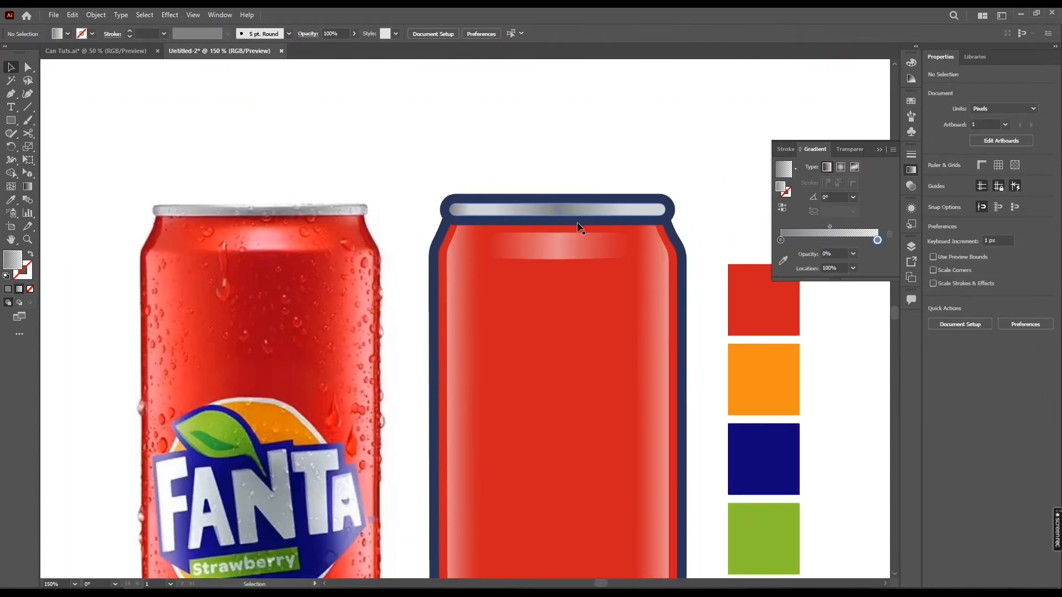
scroll(580, 227, "up", 3)
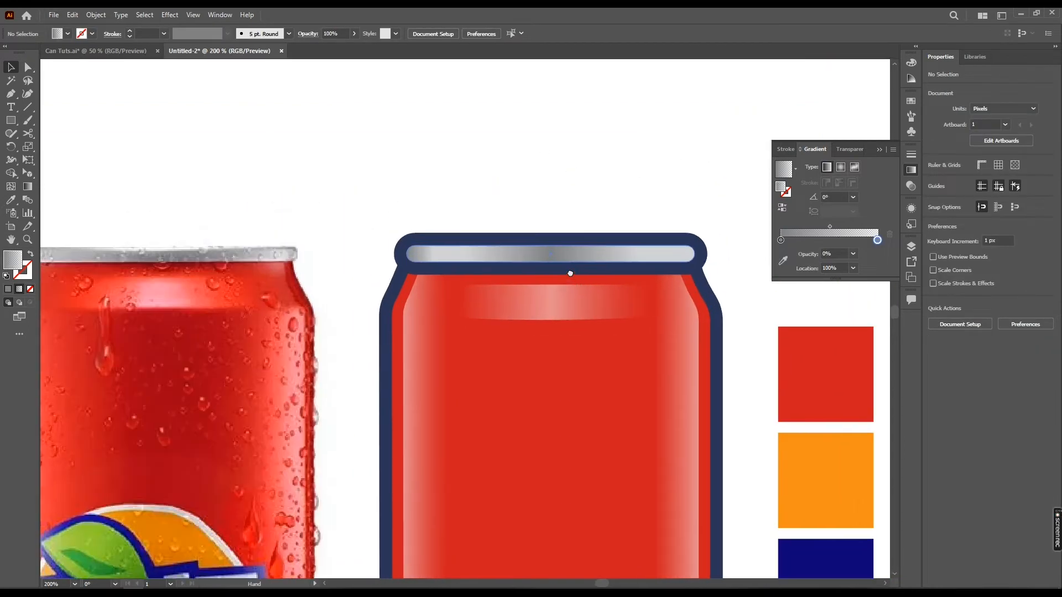
Draw a pen shape over the top rim strip and intersect it with the strip to make a thin highlight
key("p")
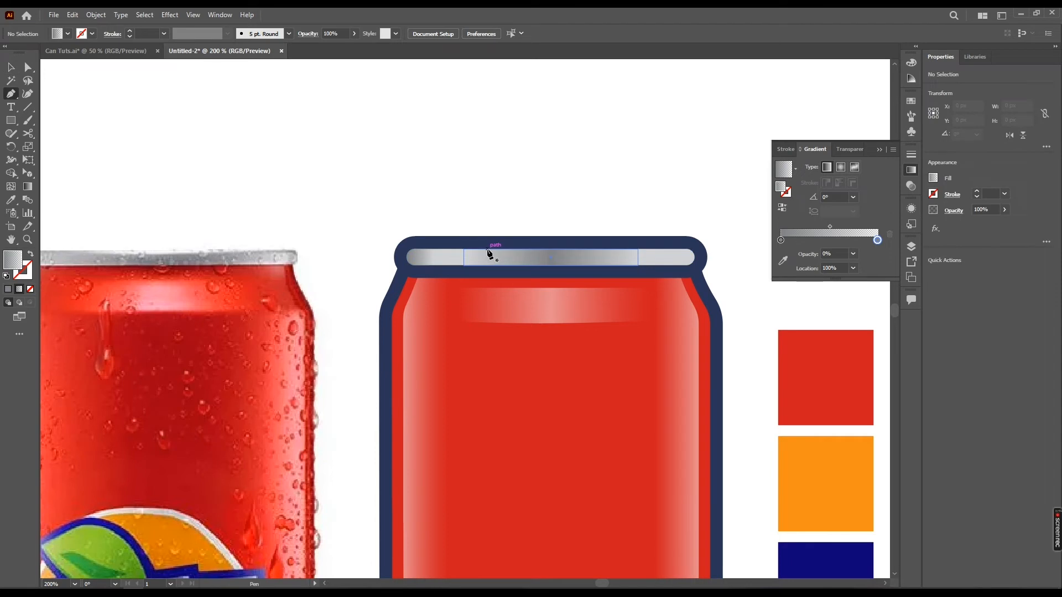
left_click(487, 248)
left_click(668, 249)
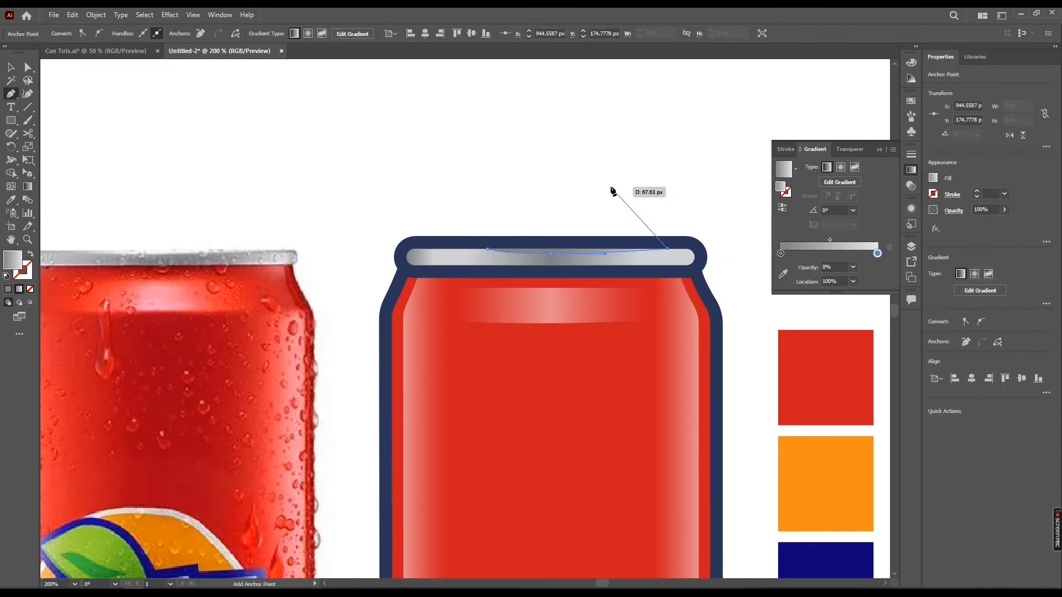
left_click(610, 186)
left_click(504, 226)
left_click(487, 249)
key("v")
left_click(447, 259)
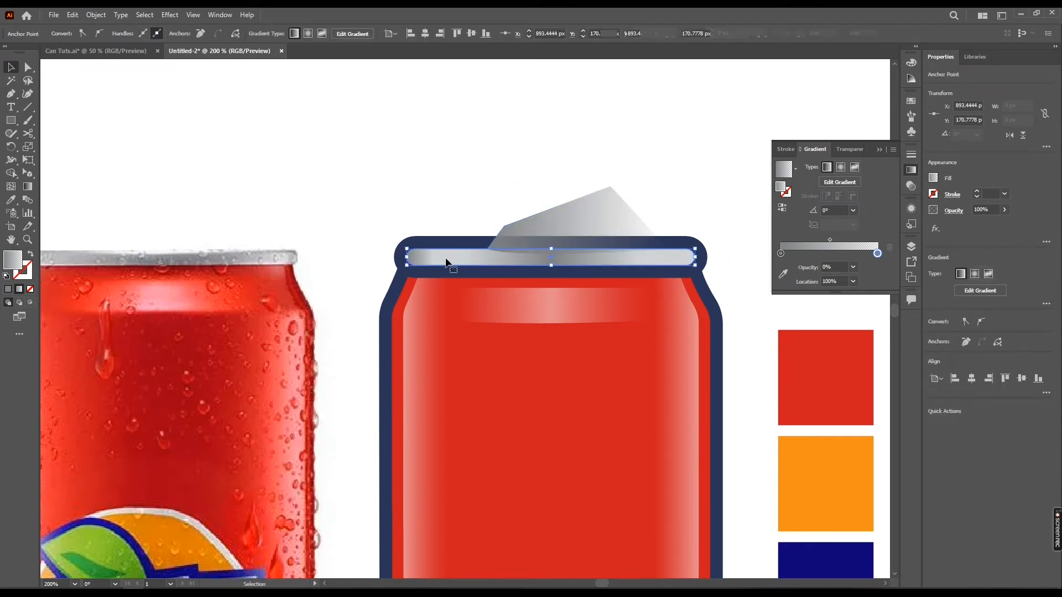
left_click(600, 208, "shift")
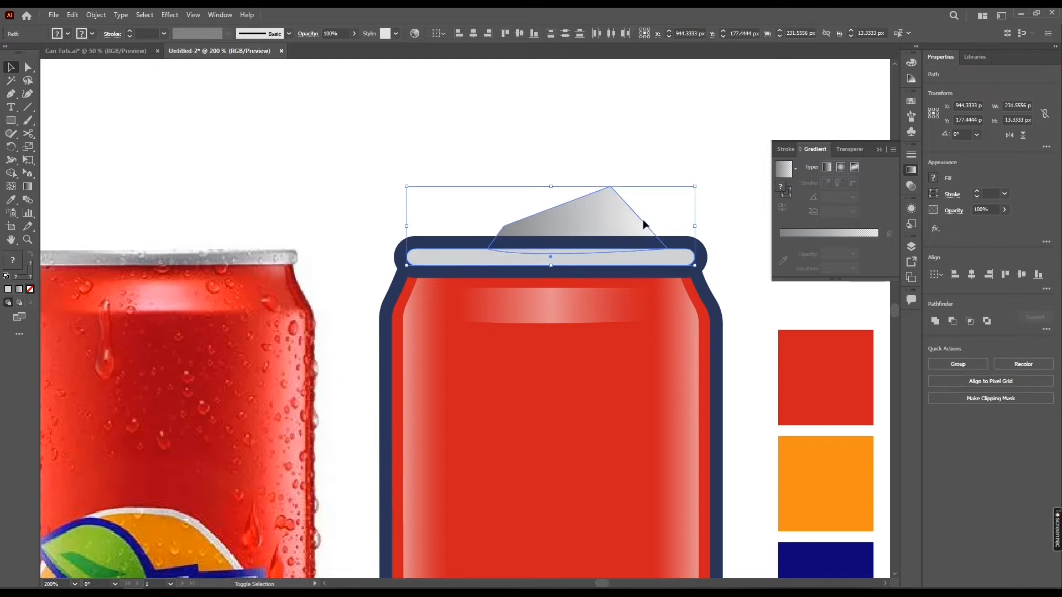
left_click(970, 321)
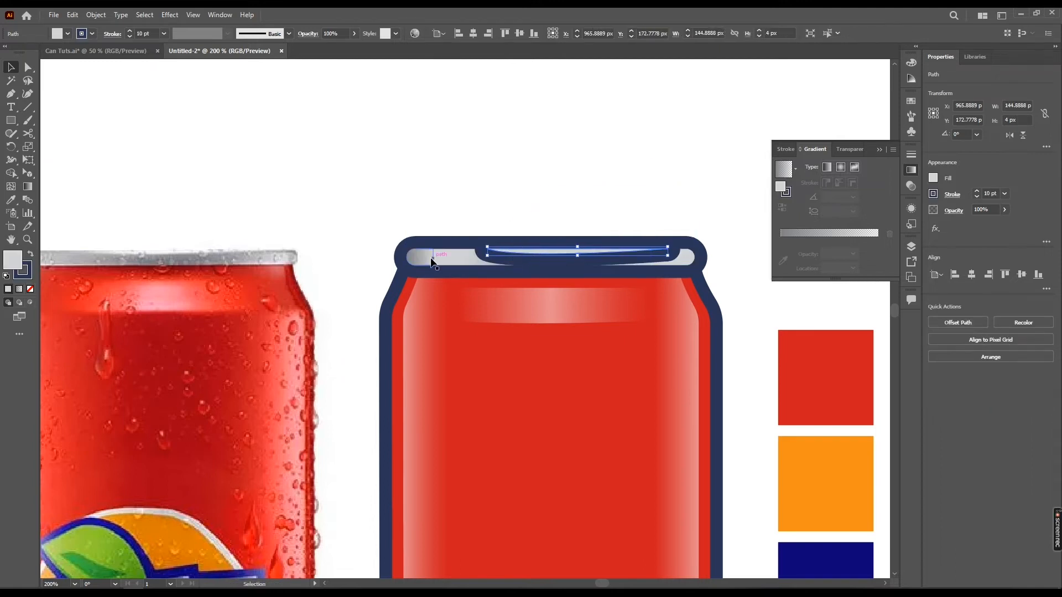
Remove the stroke from the new rim highlight and deselect it
left_click(87, 35)
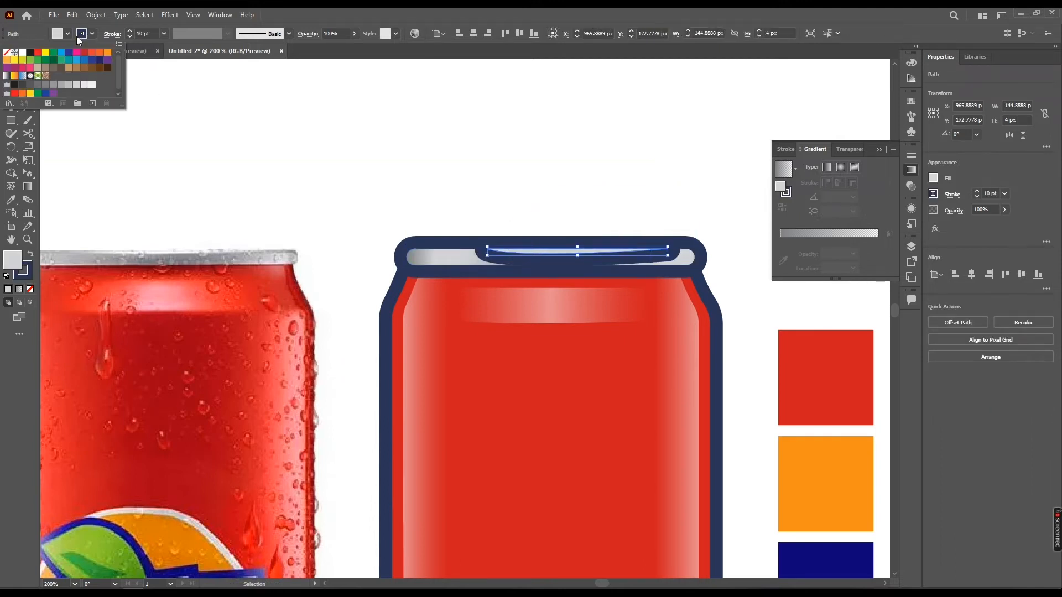
left_click(8, 52)
left_click(91, 85)
left_click(442, 159)
Zoom and pan around the can top to inspect the rim highlight
scroll(611, 220, "down", 1)
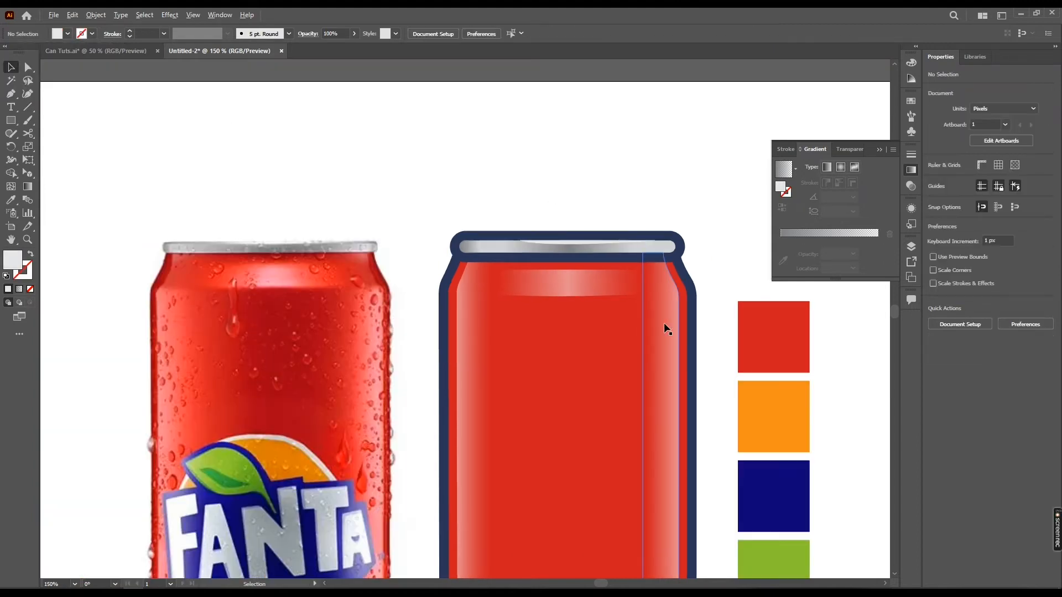
scroll(699, 180, "down", 1)
scroll(536, 213, "down", 1)
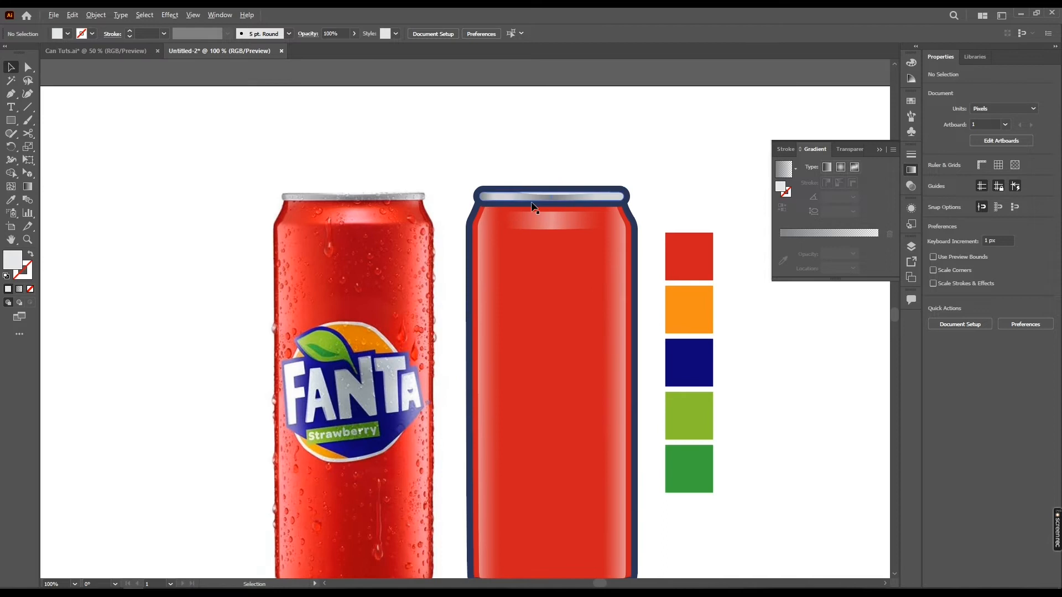
scroll(621, 194, "up", 4)
left_click(591, 186)
scroll(596, 187, "up", 1)
left_click_drag(639, 183, 611, 216)
left_click(639, 115)
scroll(640, 115, "down", 2)
left_click_drag(685, 159, 657, 178)
left_click(735, 168)
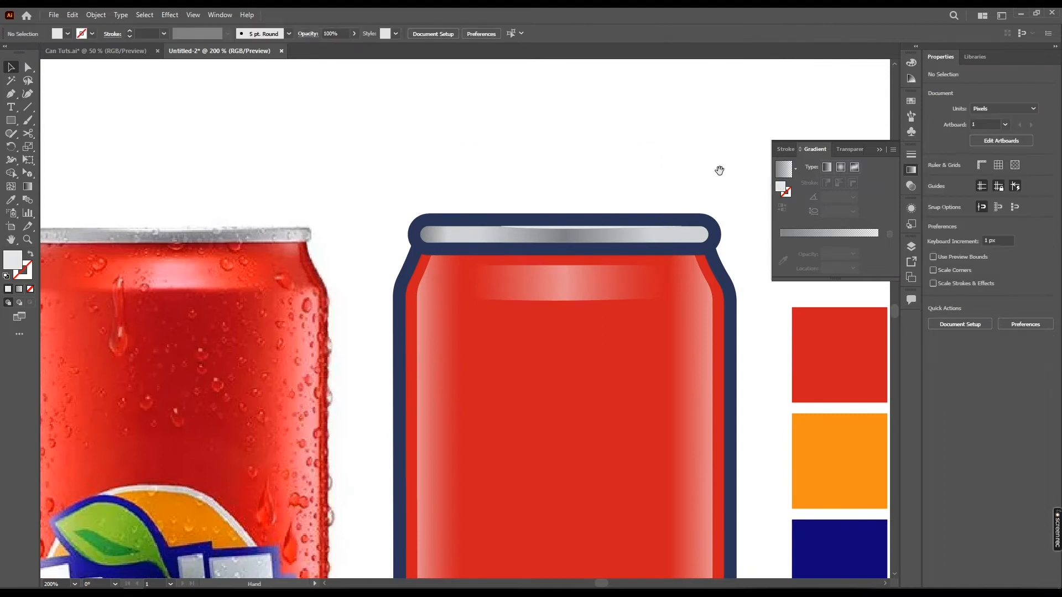
scroll(719, 170, "down", 2)
left_click_drag(631, 206, 619, 177)
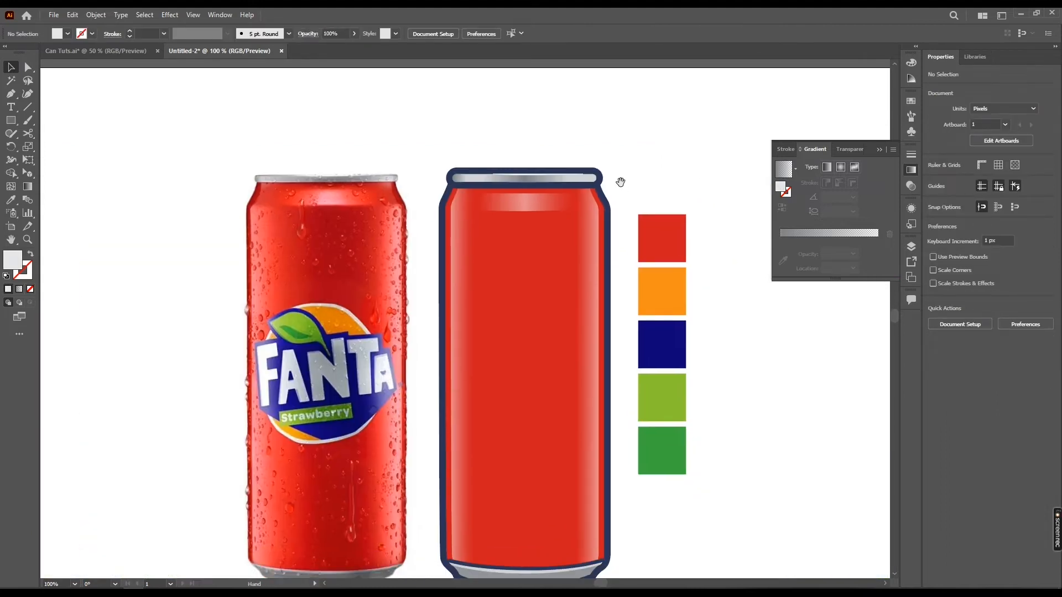
Set the rim highlight's opacity to 47%
left_click(505, 176)
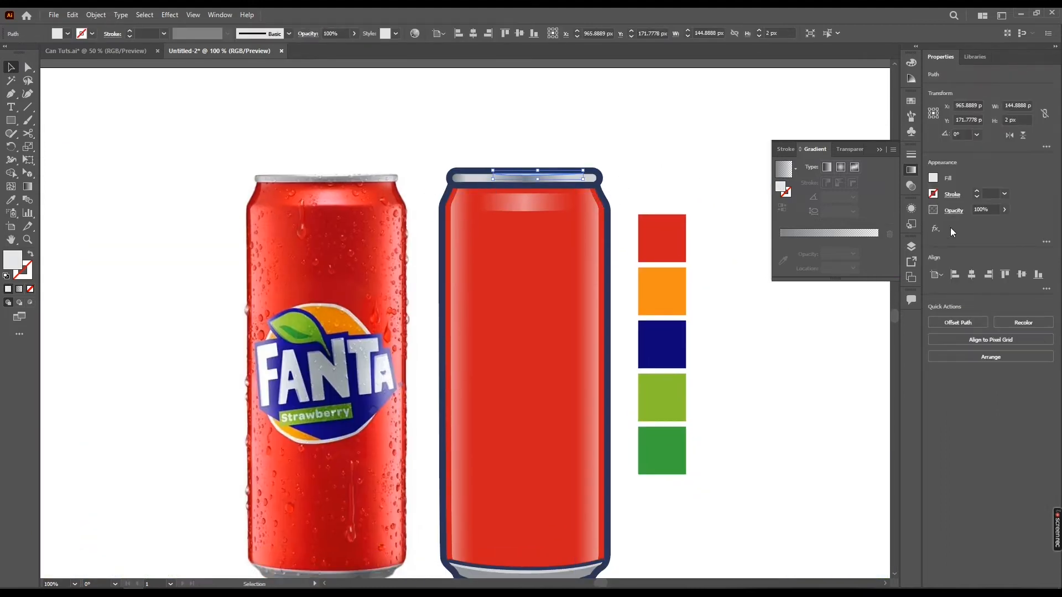
left_click(1004, 210)
left_click_drag(991, 222, 985, 224)
left_click(613, 170)
left_click_drag(613, 171, 573, 179)
left_click(486, 183)
Zoom in on the rim, then out to the whole can, and close in on the reference logo
scroll(485, 183, "up", 3)
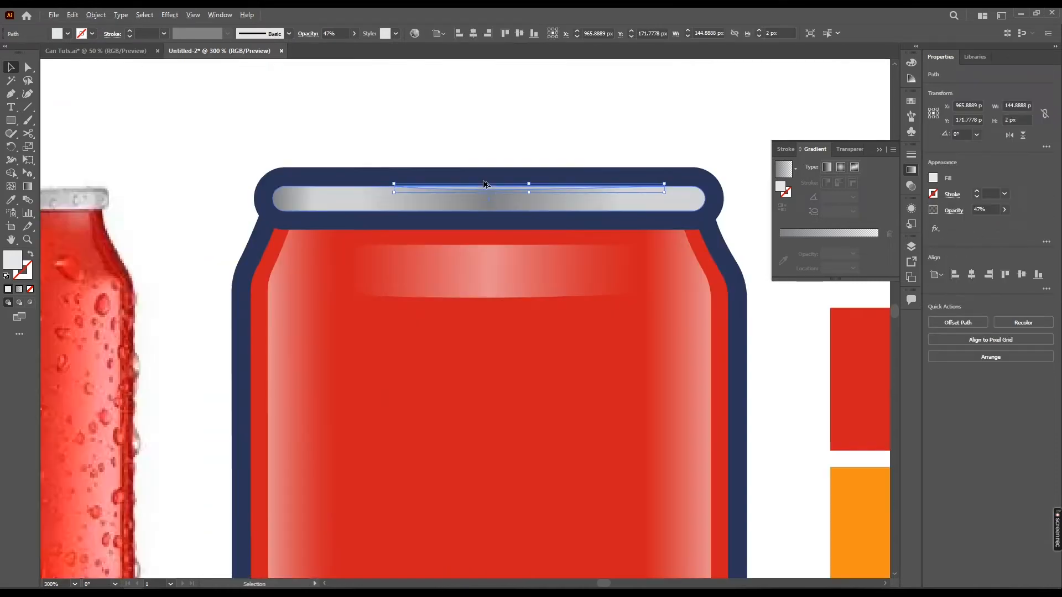
scroll(484, 184, "up", 3)
left_click(574, 126)
left_click(616, 217)
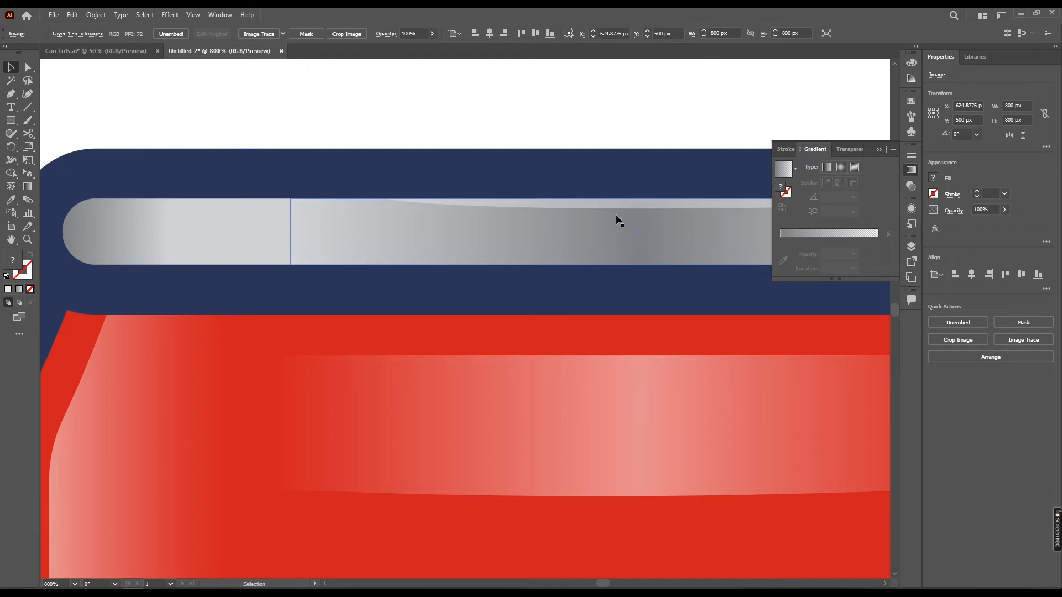
scroll(636, 213, "down", 3)
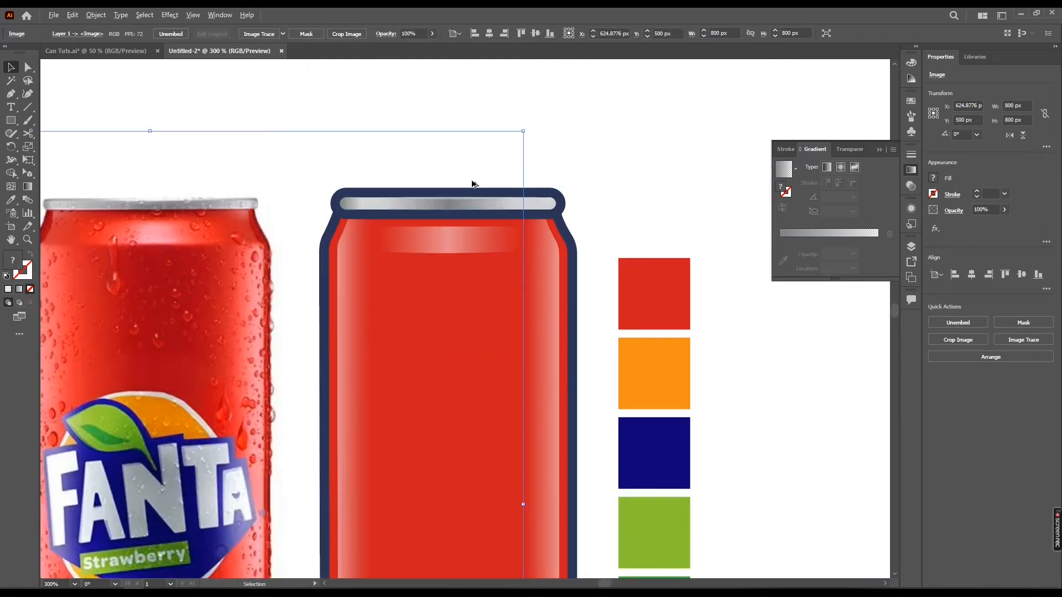
left_click_drag(524, 251, 638, 140)
left_click(639, 158)
scroll(567, 246, "down", 2)
left_click_drag(566, 247, 532, 267)
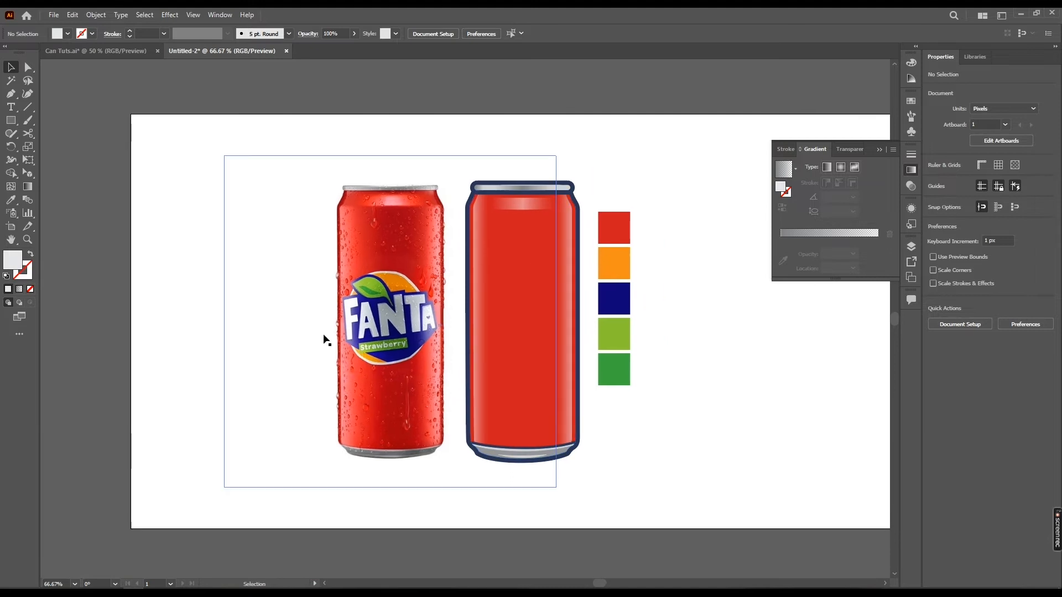
left_click(337, 321)
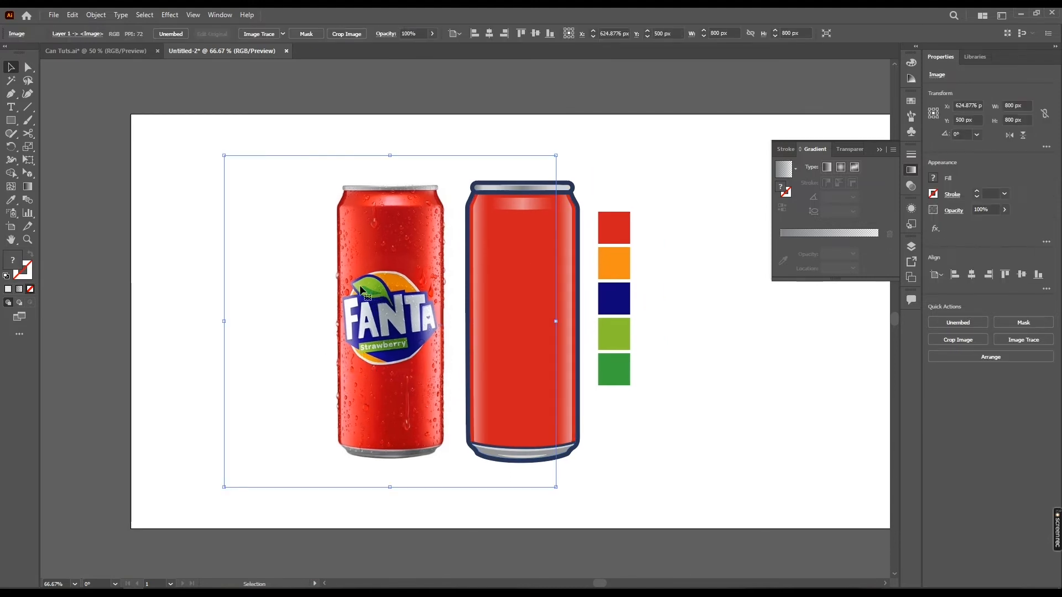
left_click(678, 334)
scroll(364, 333, "up", 3)
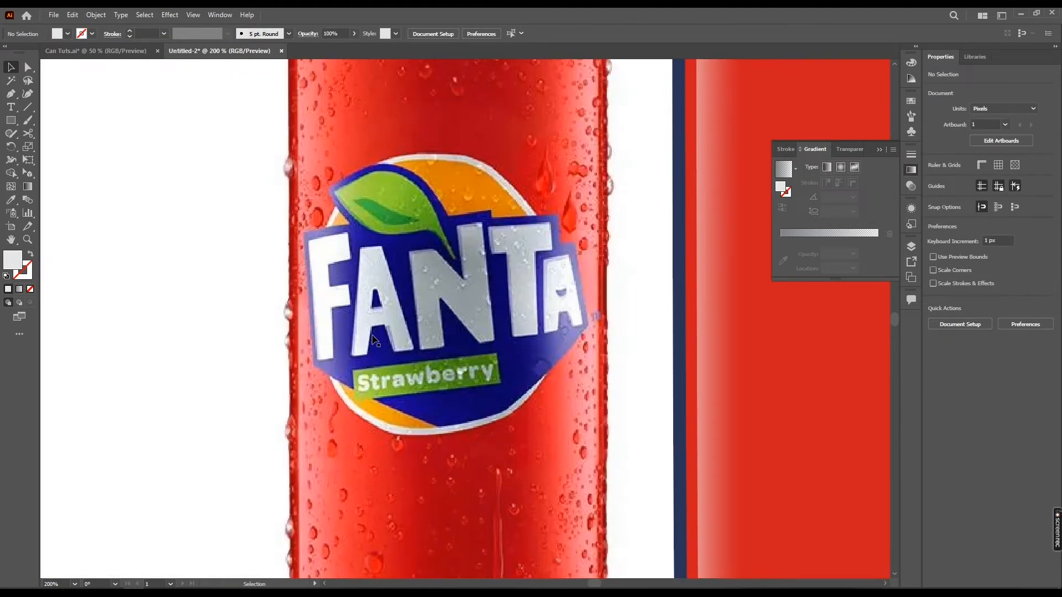
Trace the letter F of the Fanta logo with the Pen tool as a closed path
key("p")
scroll(385, 350, "up", 1)
scroll(365, 326, "left", 2)
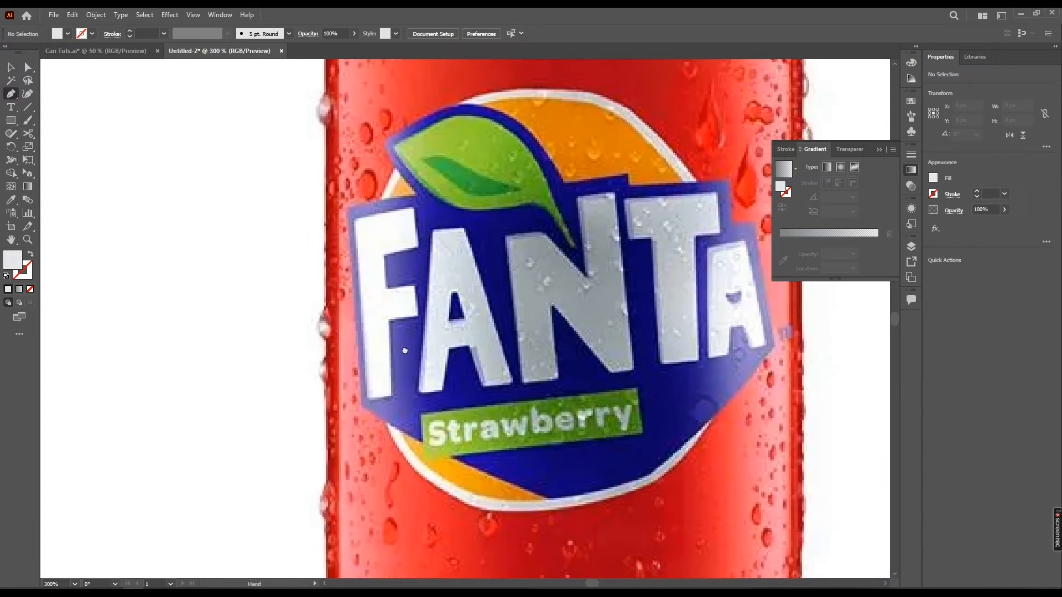
left_click(356, 221)
left_click(369, 398)
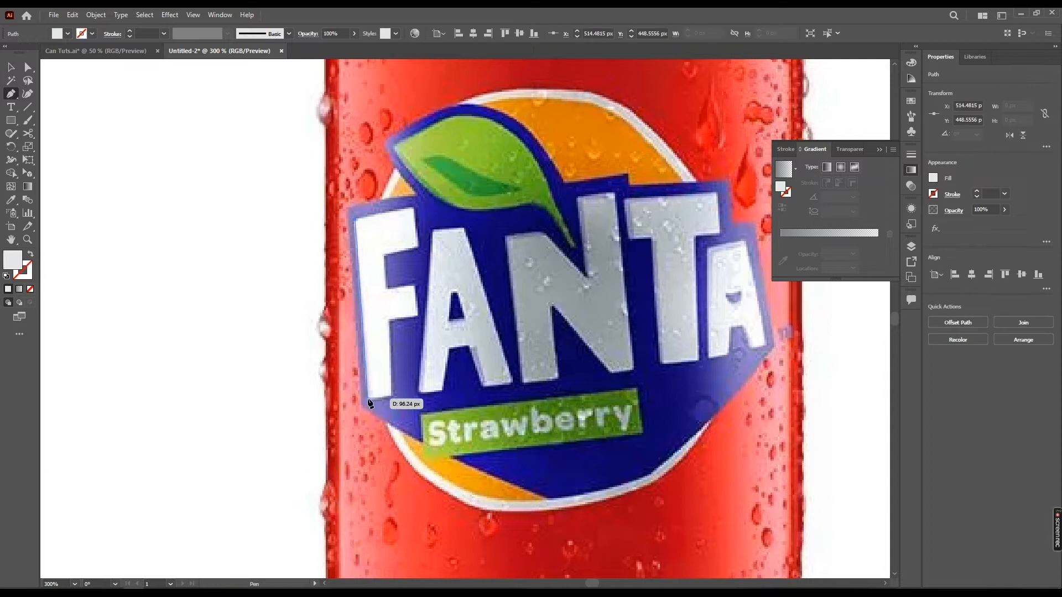
left_click(393, 396)
left_click(390, 320)
left_click(418, 317)
left_click(416, 289)
left_click(387, 288)
left_click(385, 255)
left_click(416, 249)
left_click(415, 209)
left_click(356, 220)
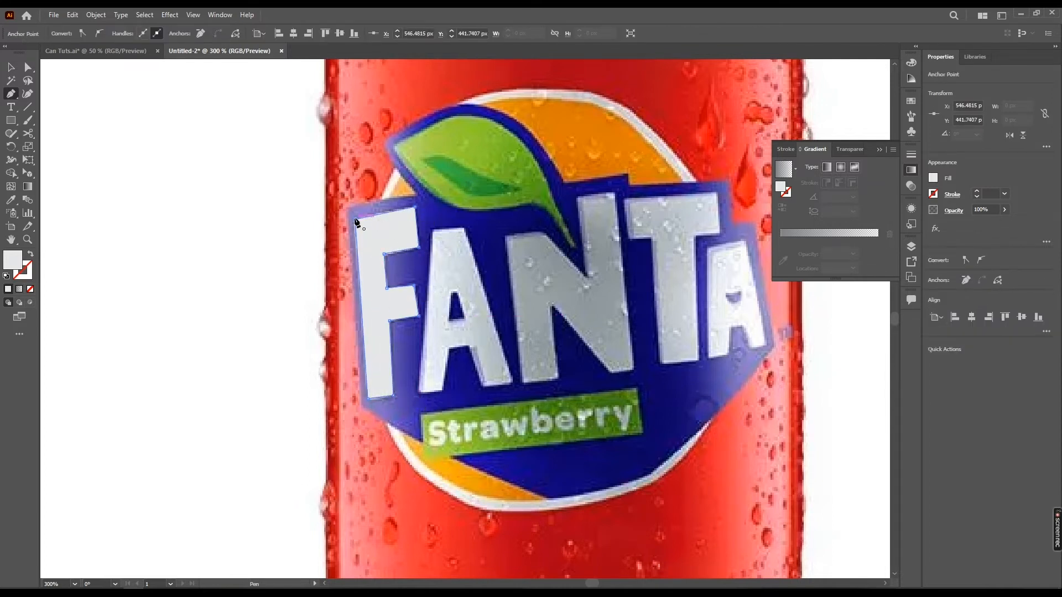
key("v")
scroll(421, 262, "right", 2)
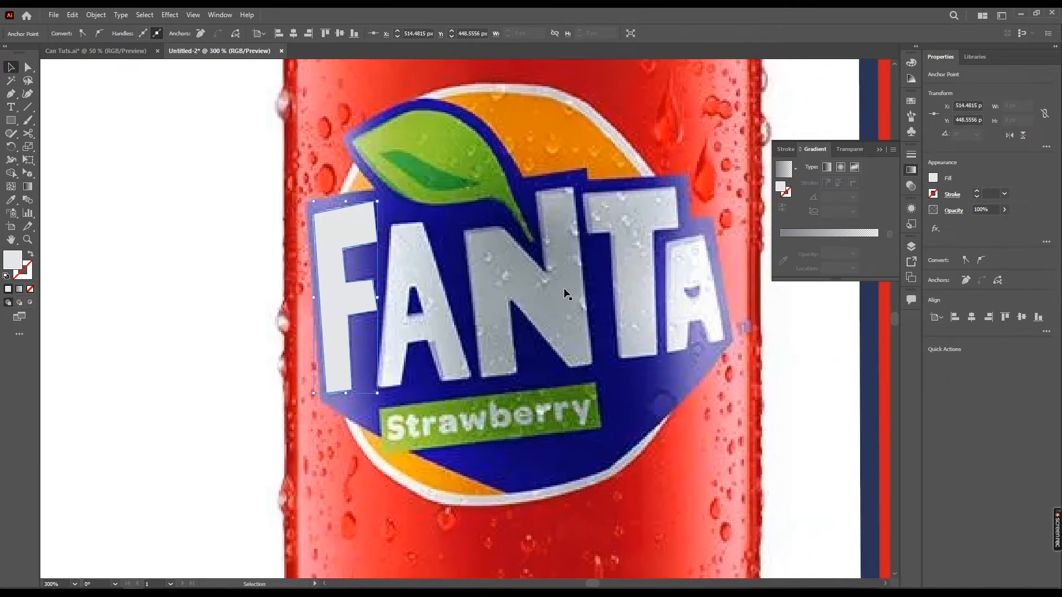
Trace the leaf shape above the logo lettering with the Pen tool, curving its edges
key("p")
scroll(527, 322, "up", 3)
left_click(526, 317)
left_click_drag(488, 274, 395, 277)
left_click_drag(346, 218, 323, 179)
left_click(347, 218)
left_click_drag(425, 184, 464, 187)
left_click_drag(526, 317, 555, 415)
left_click_drag(345, 496, 418, 426)
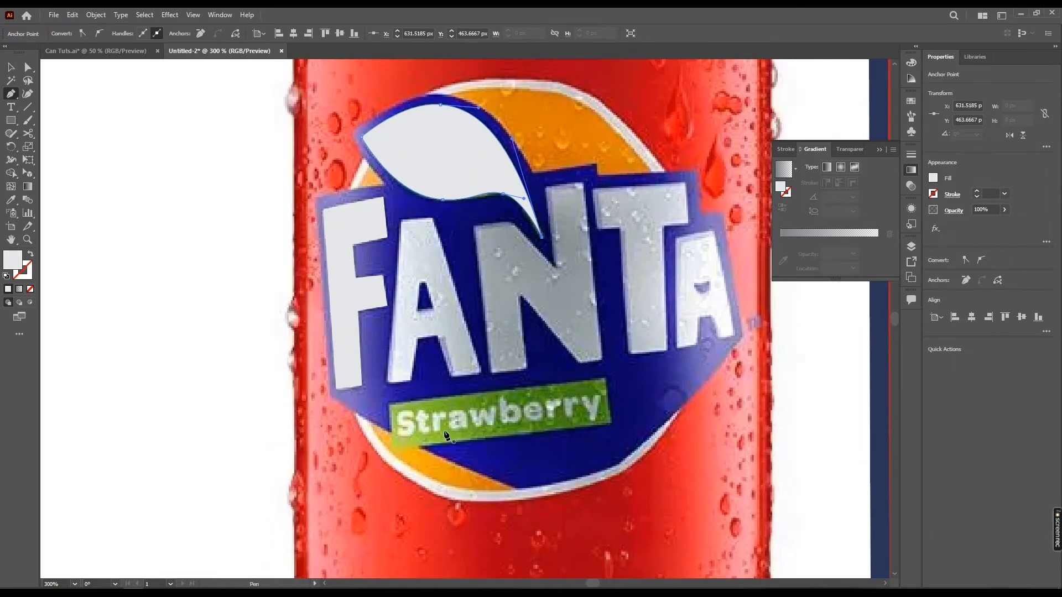
left_click_drag(444, 438, 454, 373)
key("t")
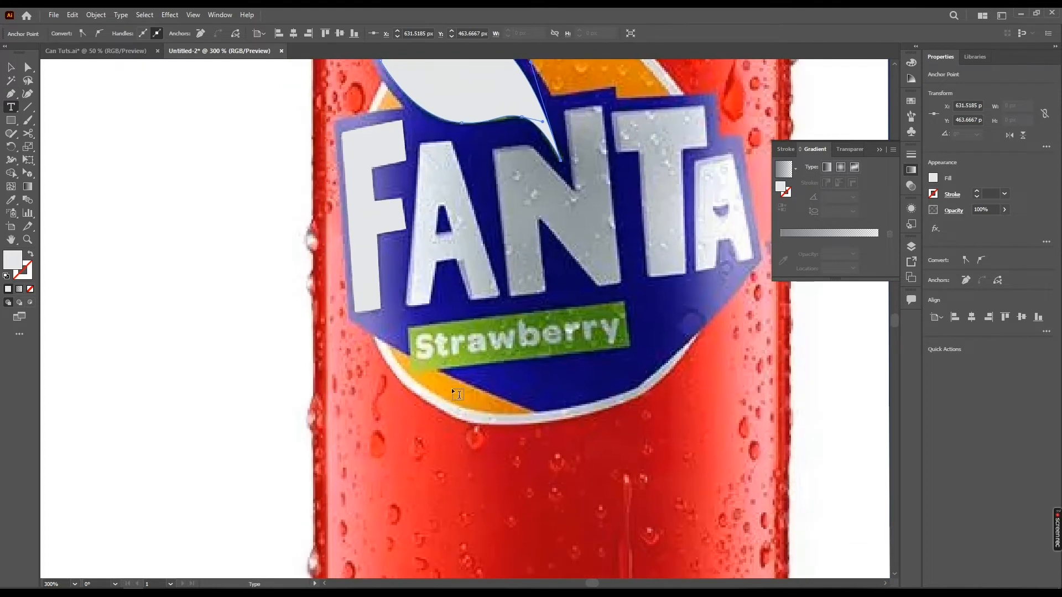
left_click_drag(518, 347, 488, 363)
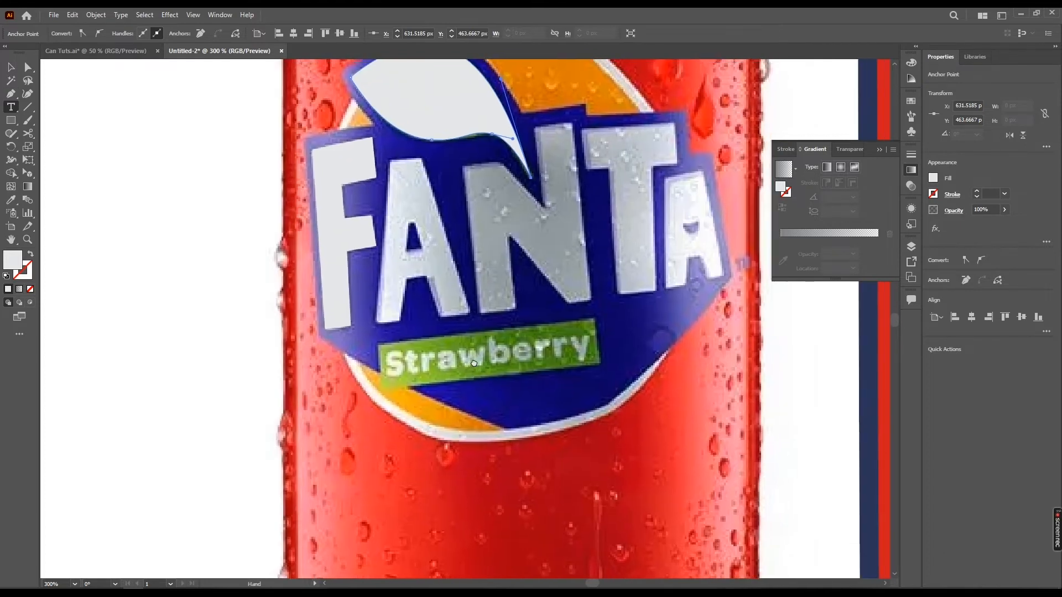
left_click(404, 413)
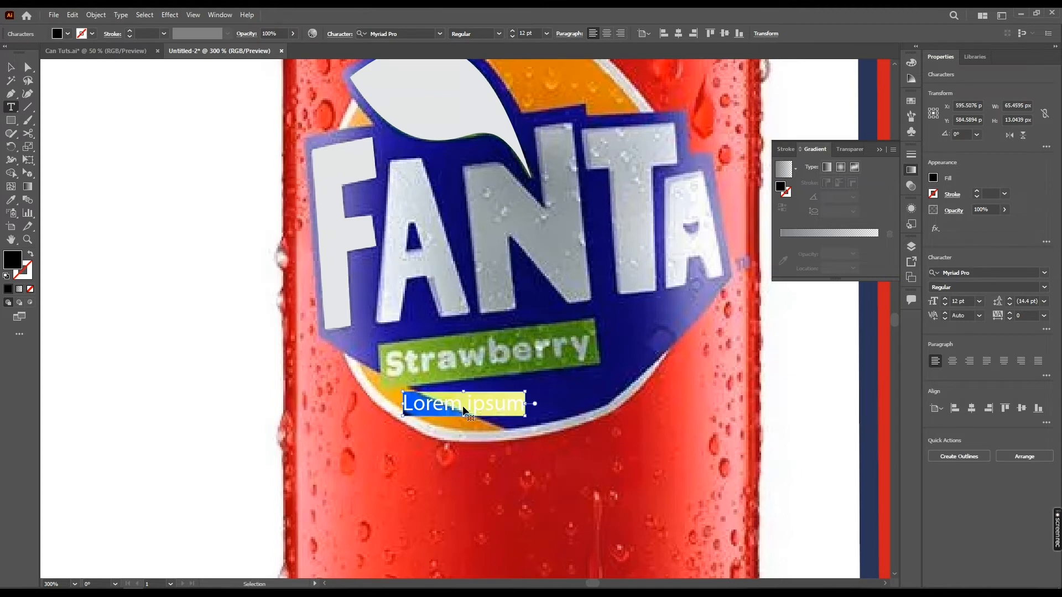
key("ctrl+z")
Start a pen path along the lower edge of the Strawberry banner, curving toward the logo's right side
left_click(13, 97)
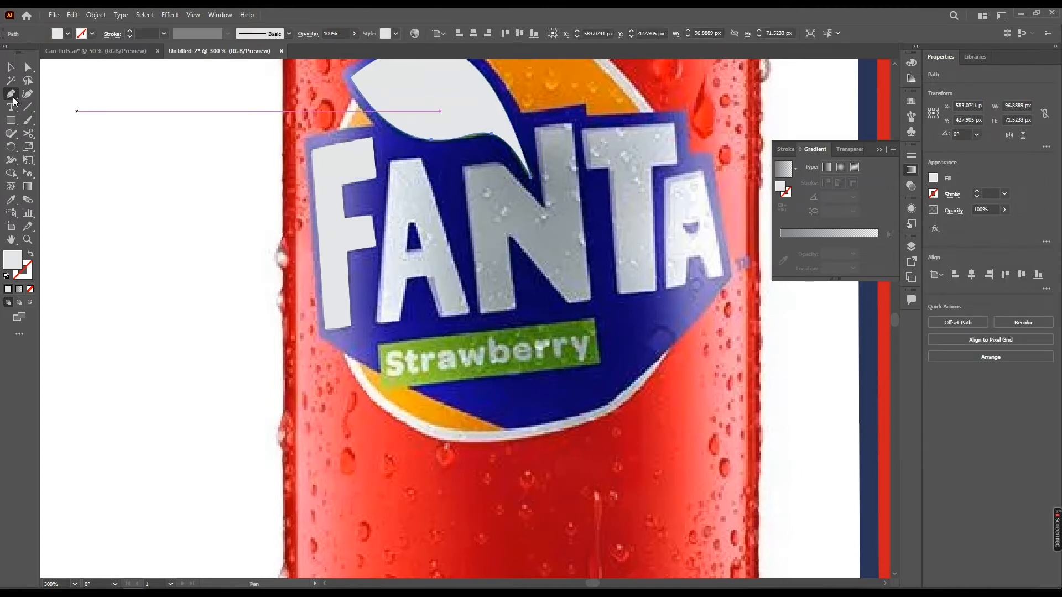
left_click_drag(456, 376, 443, 388)
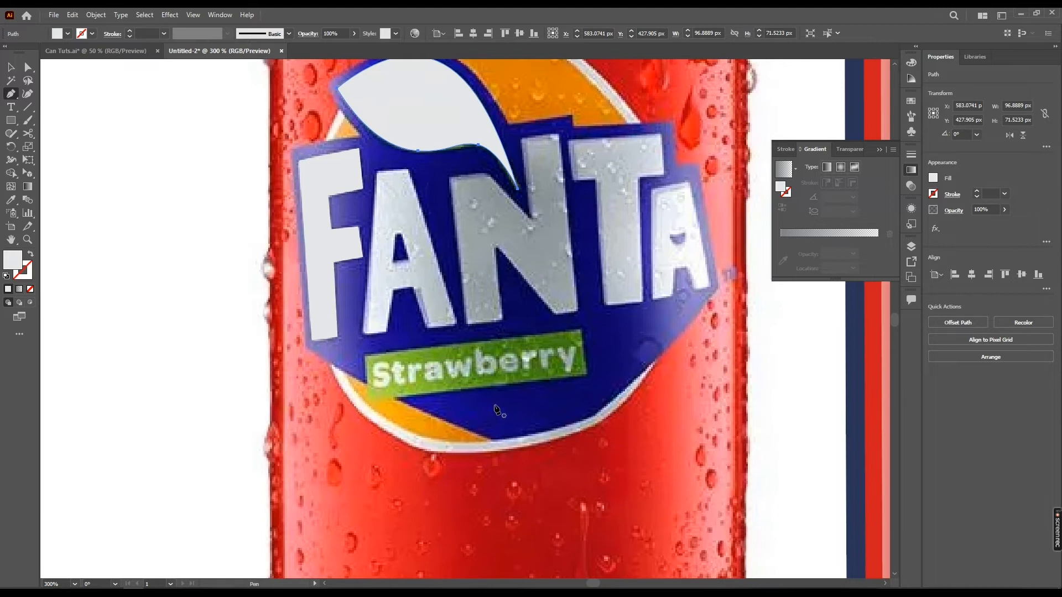
left_click_drag(378, 391, 372, 399)
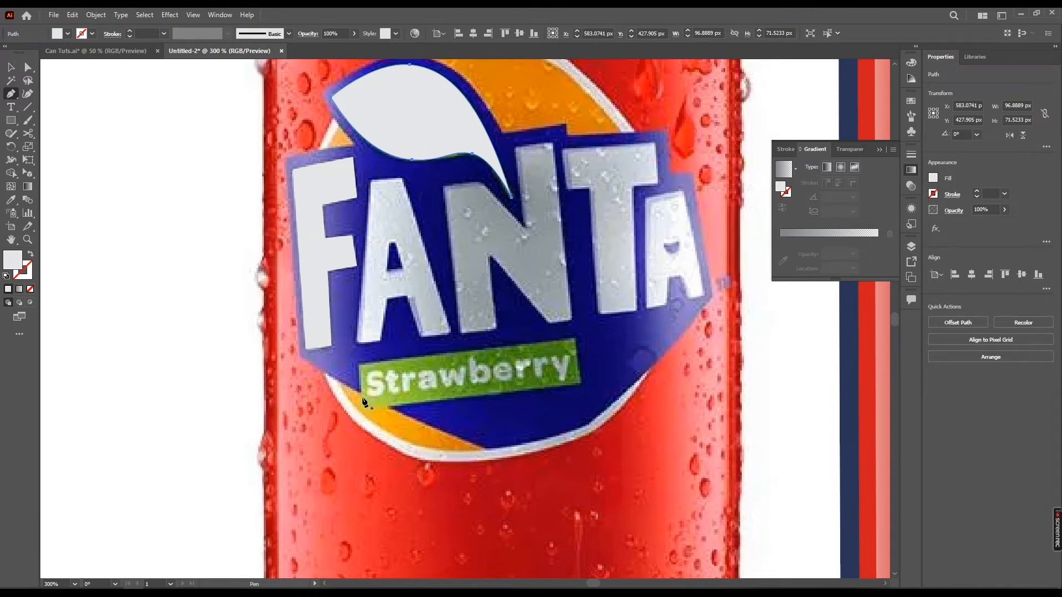
left_click(363, 397)
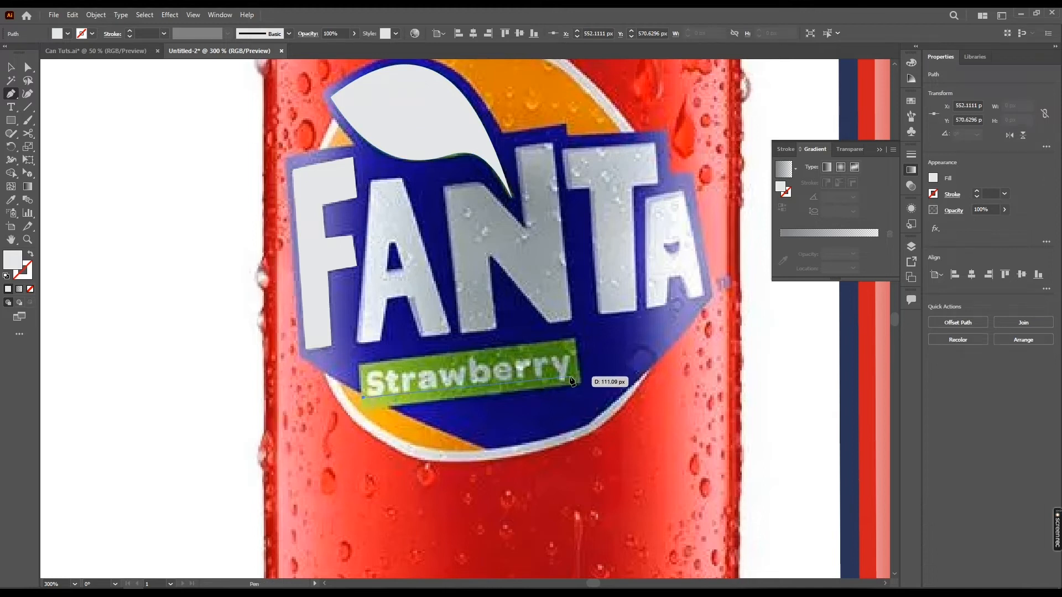
left_click(573, 380)
left_click_drag(590, 373, 649, 374)
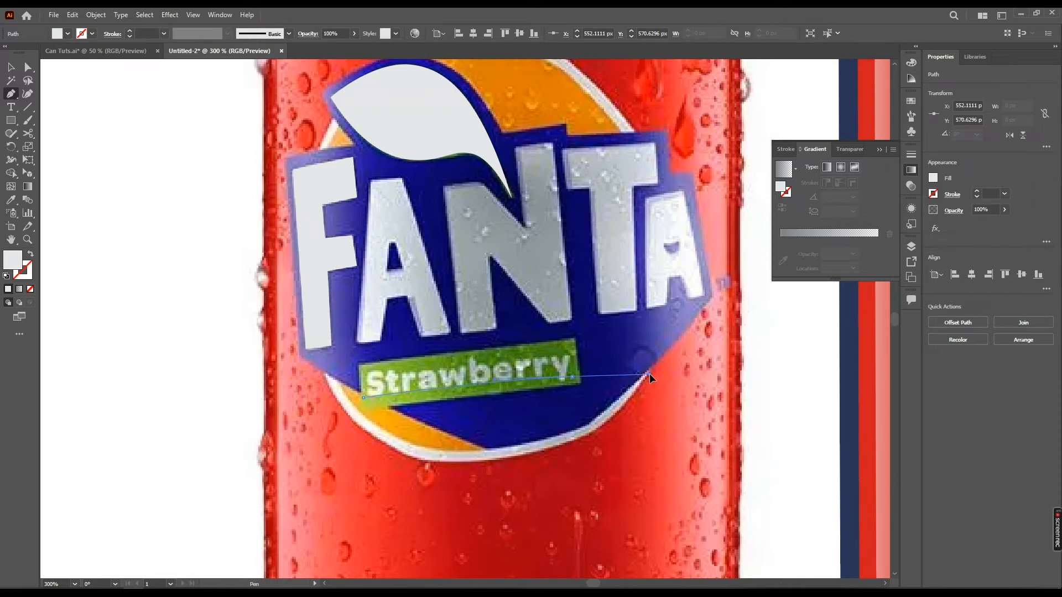
left_click_drag(649, 373, 652, 378)
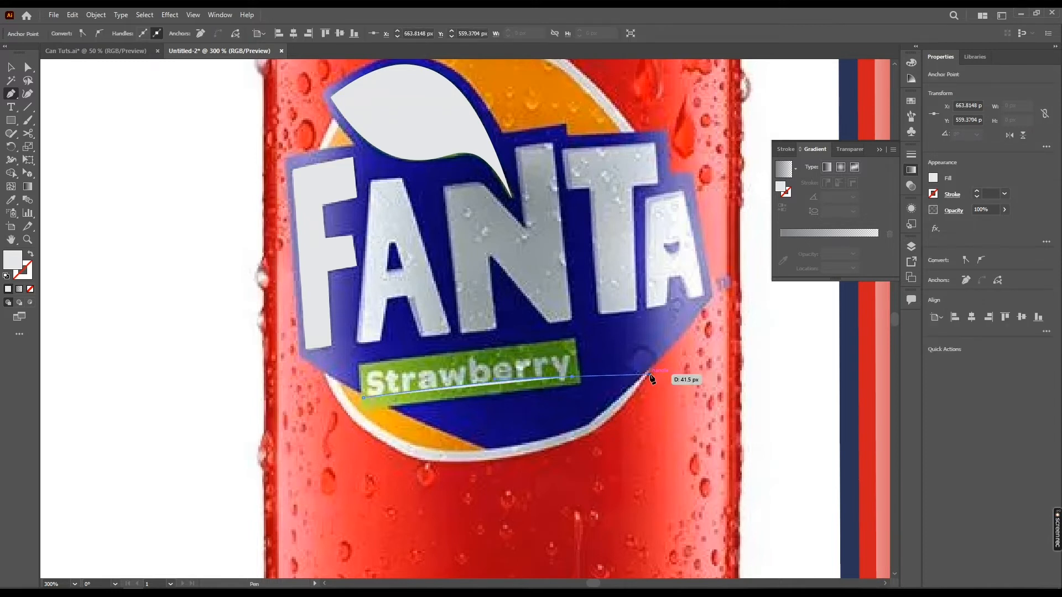
key("t")
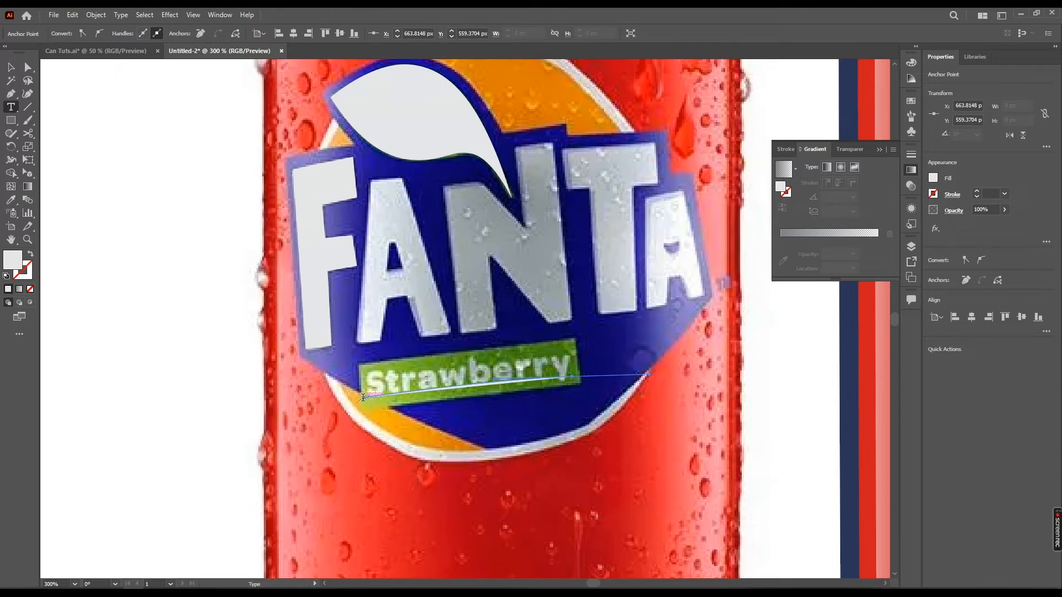
Enter the text Strawberry along the path under the banner and set its font size to 19 pt
left_click(363, 395)
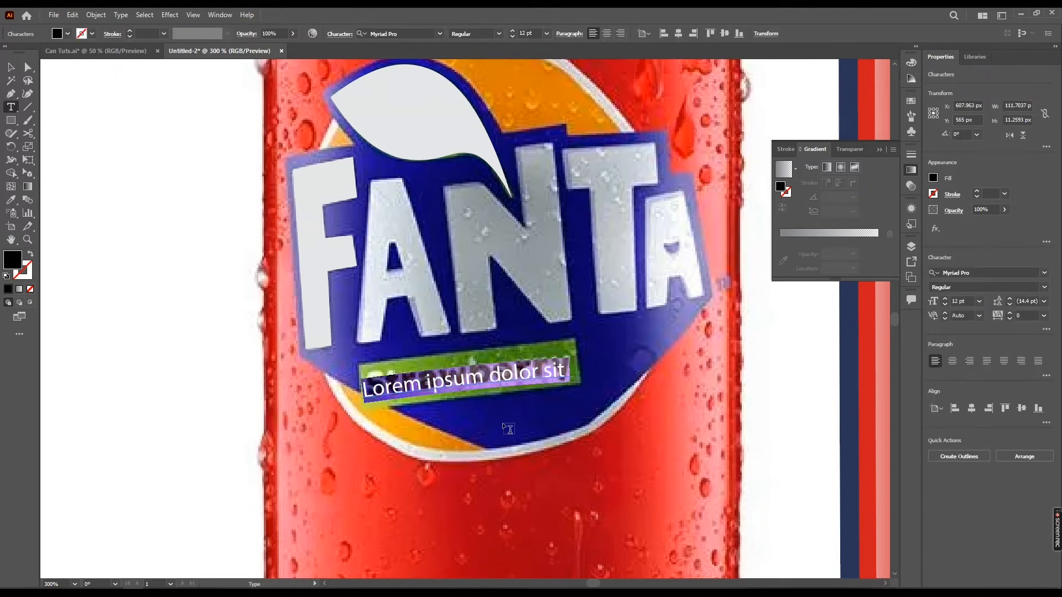
type("Straw")
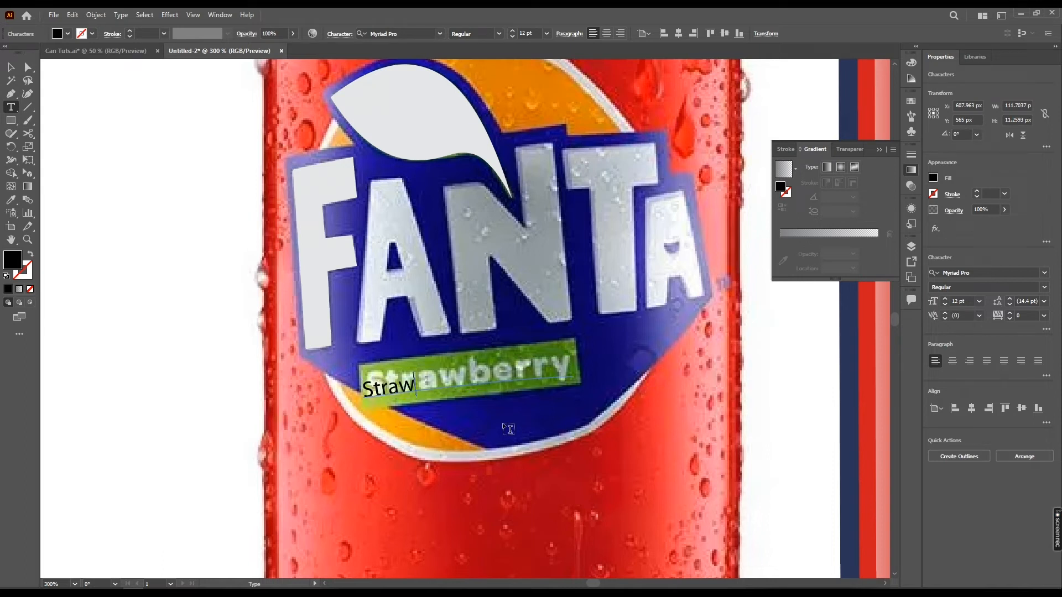
type("berry")
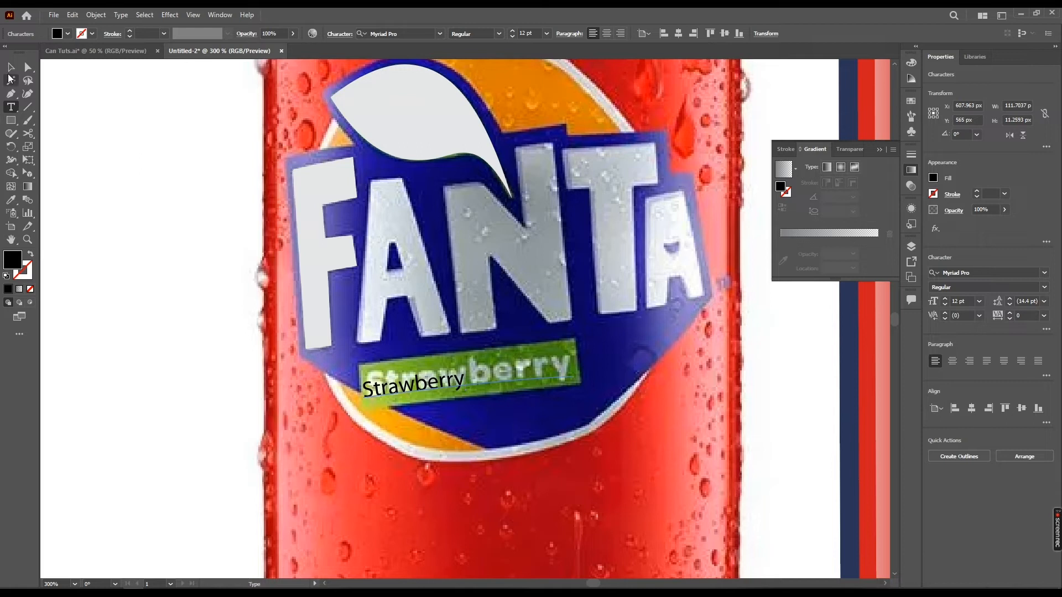
key("Escape")
scroll(965, 301, "up", 11)
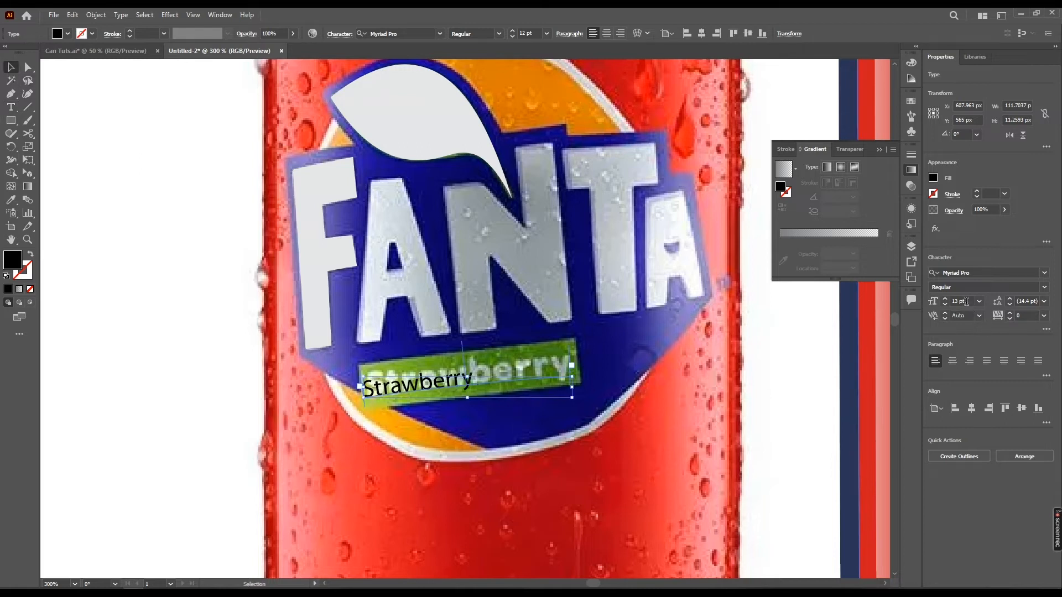
scroll(965, 301, "up", 1)
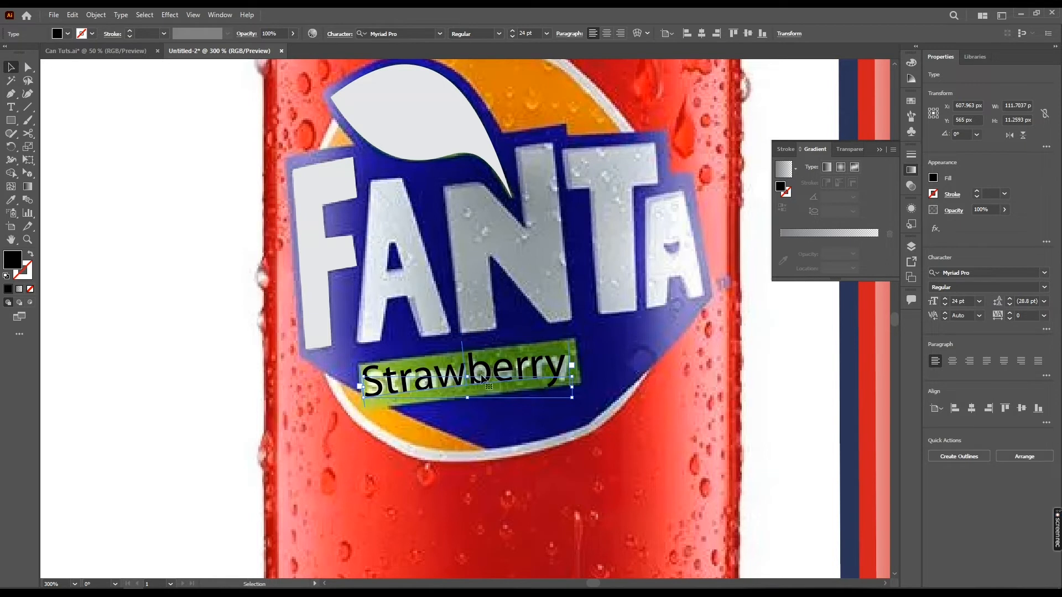
scroll(964, 300, "down", 5)
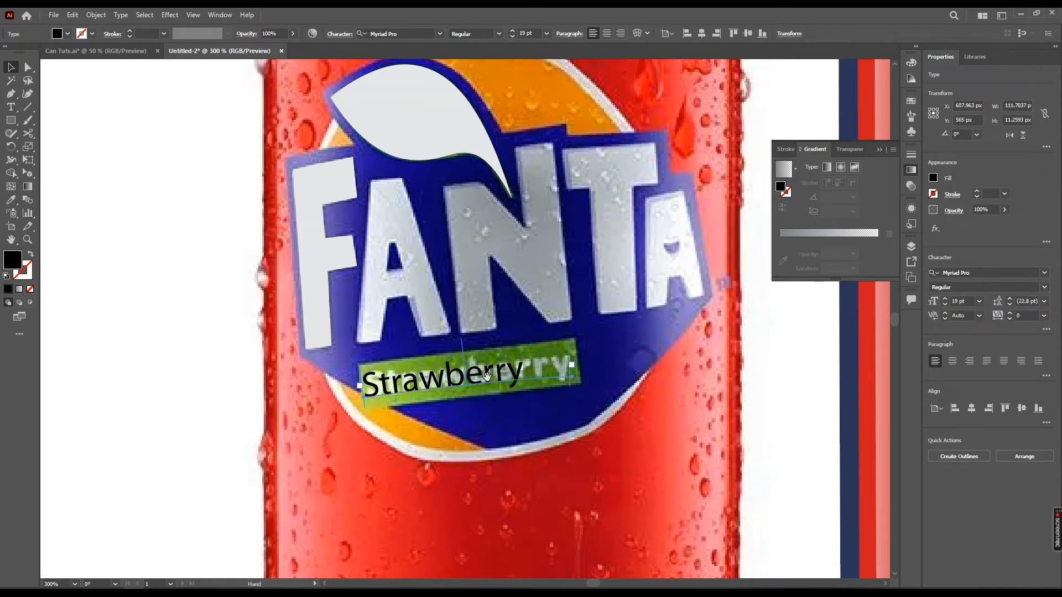
scroll(636, 377, "down", 3)
Add a second, straight Strawberry text on the reference can just below the logo
key("t")
left_click(393, 397)
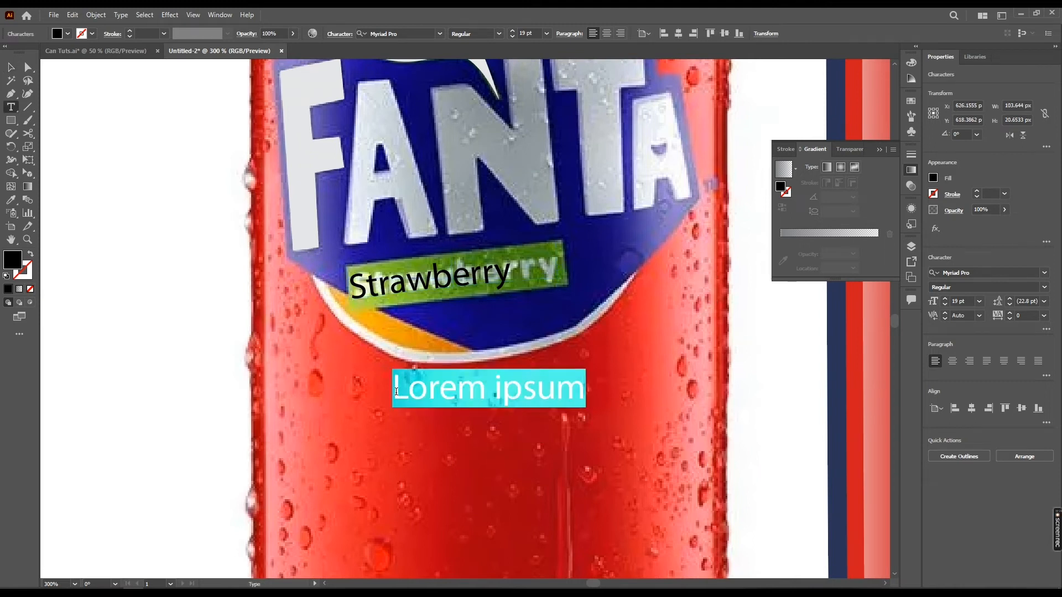
type("Strawberr")
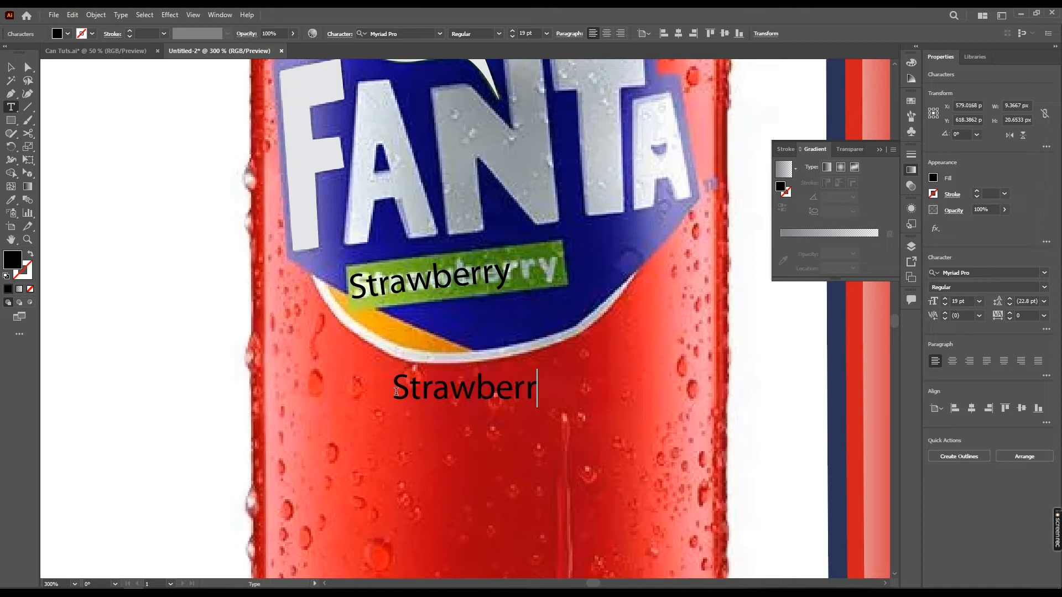
type("y")
left_click(7, 66)
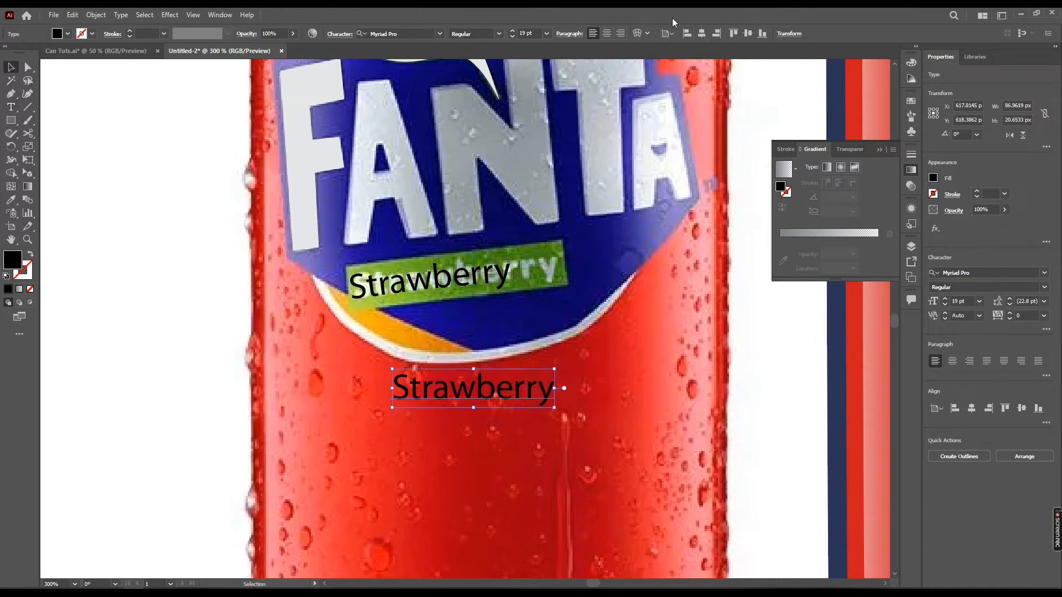
Try the Arc and Arc Lower warps with a 24% bend on the straight Strawberry text
left_click(646, 33)
left_click(637, 34)
left_click_drag(536, 223, 514, 120)
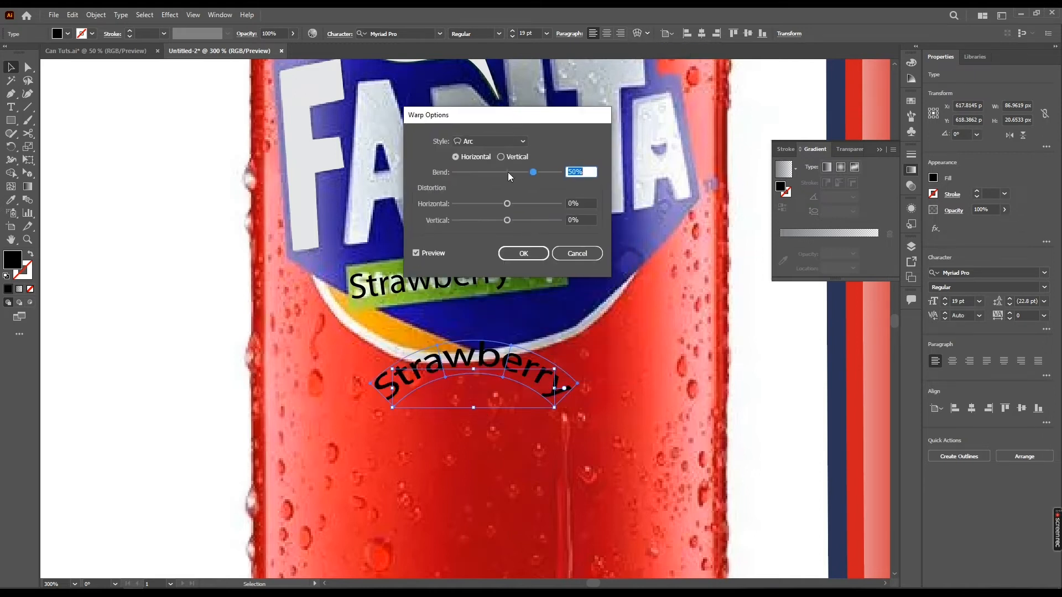
left_click_drag(518, 176, 522, 175)
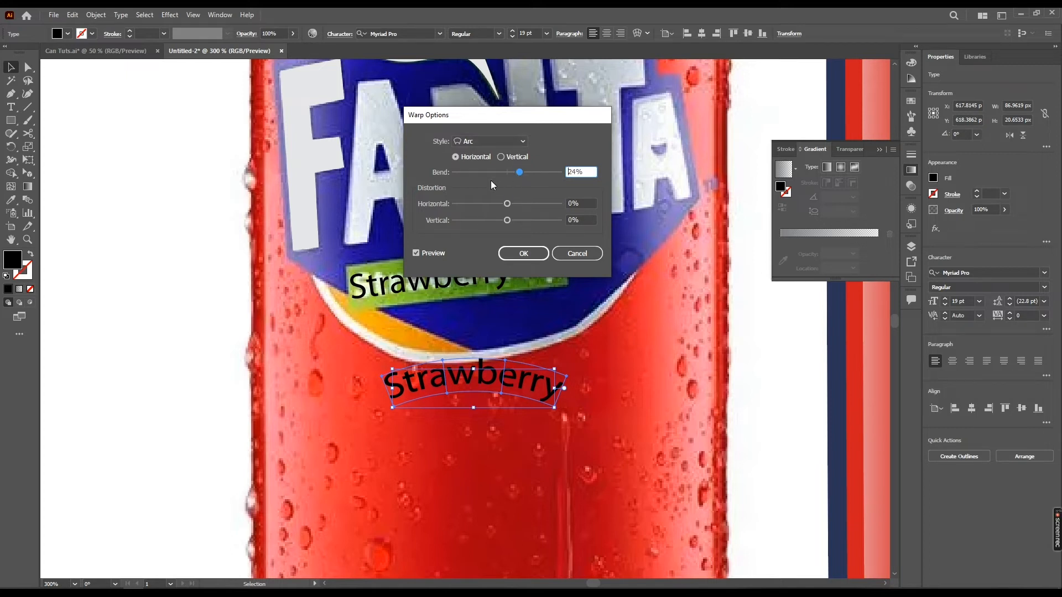
left_click(516, 145)
left_click(510, 167)
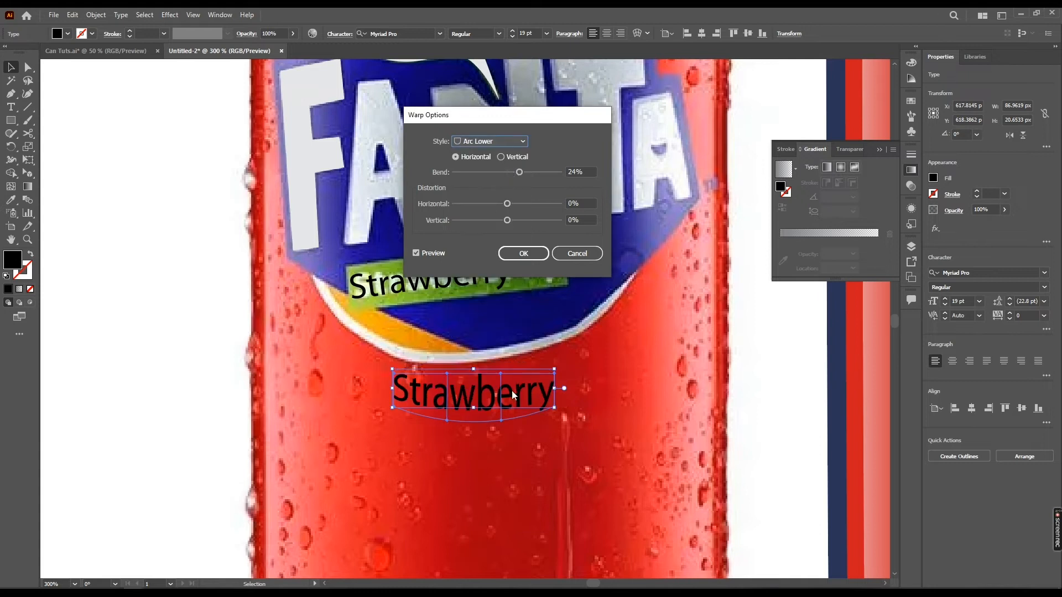
left_click(510, 142)
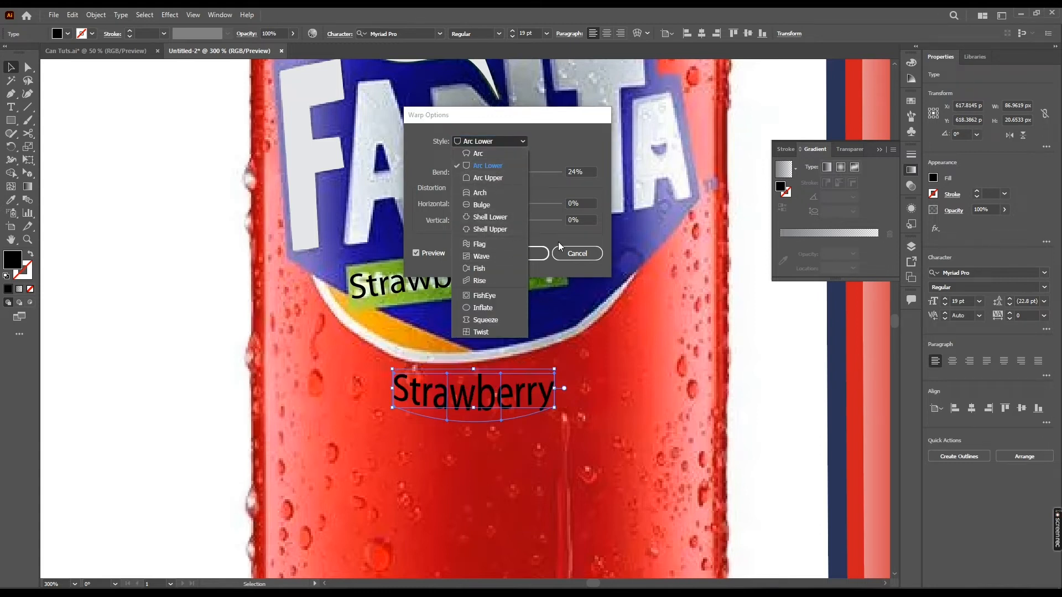
left_click(577, 254)
left_click(580, 256)
Draw an open wavy path with the Pen tool on the reference can below the straight Strawberry text
scroll(377, 268, "down", 2)
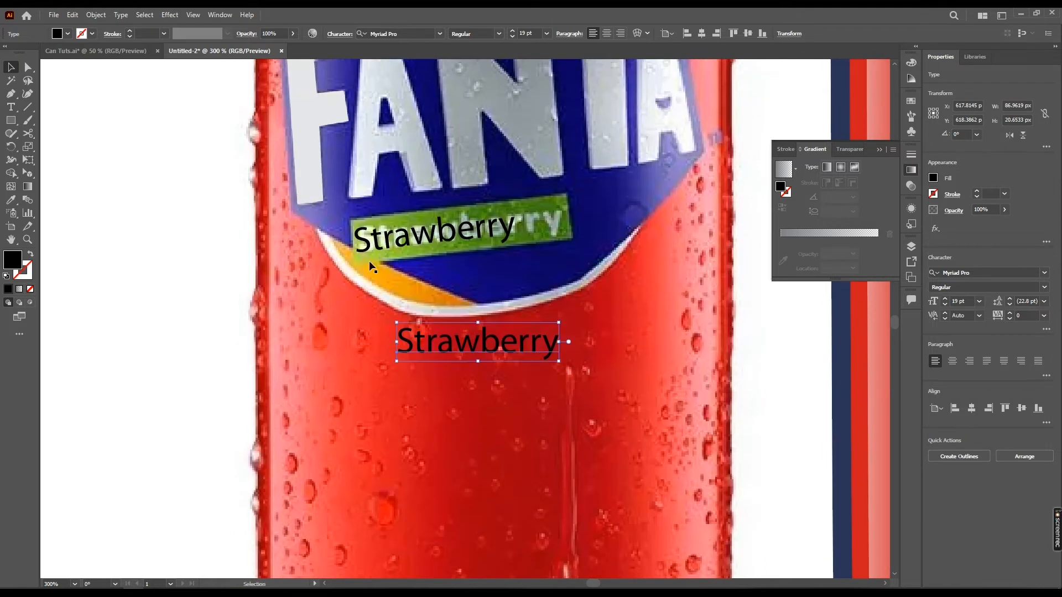
left_click(379, 249)
left_click_drag(457, 327, 460, 300)
key("p")
left_click_drag(425, 362, 620, 363)
left_click(357, 361)
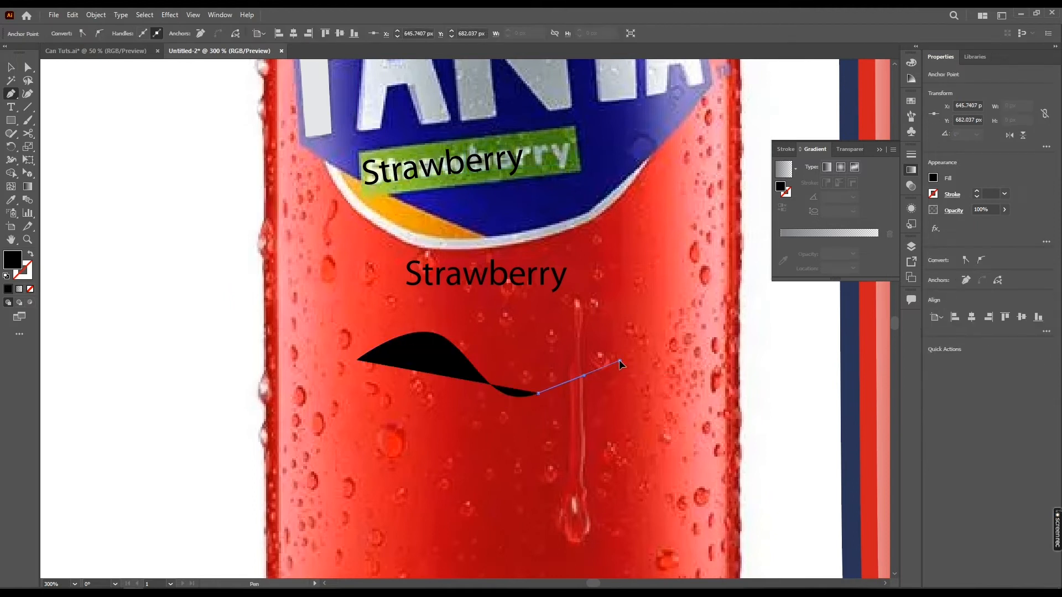
left_click(619, 363)
key("v")
left_click_drag(543, 365, 559, 356)
Turn the wavy path into type on a path with the placeholder text
key("t")
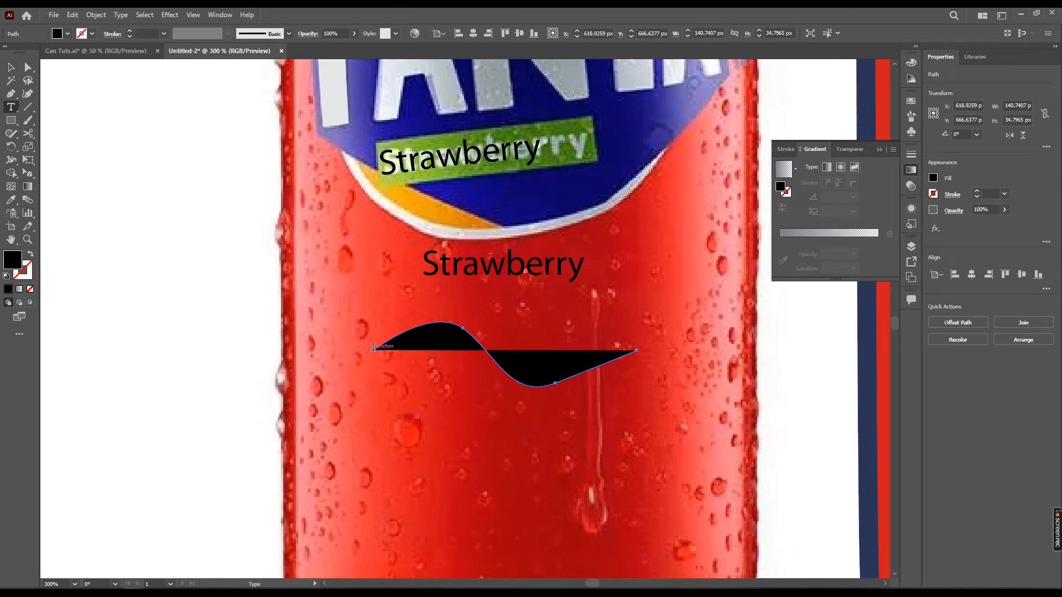
left_click(373, 347)
left_click(11, 68)
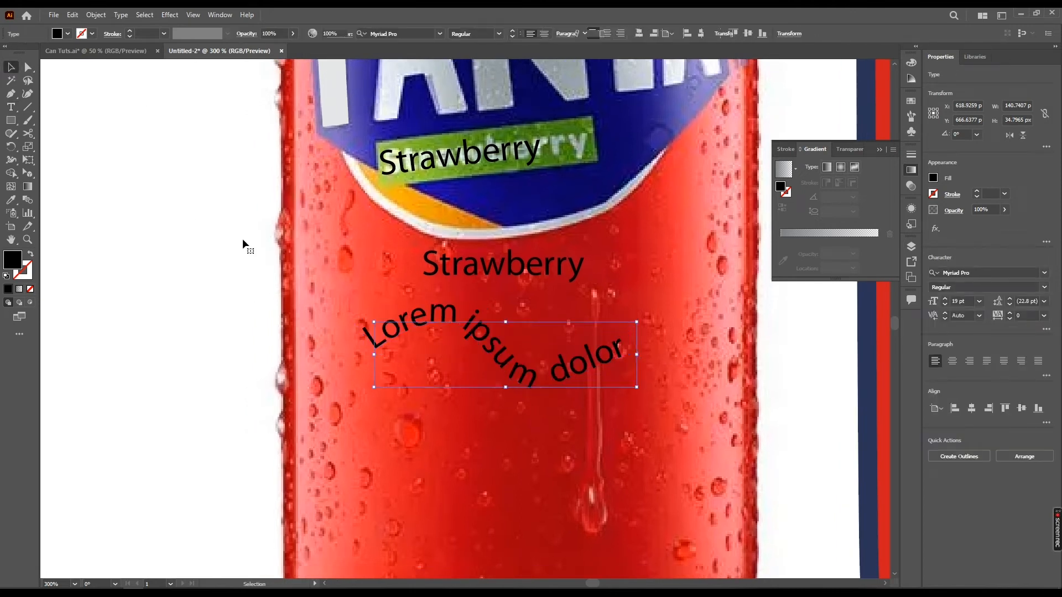
Reshape the wavy text path by moving its two middle anchor points, dipping the first and raising the second
left_click(558, 410)
key("ctrl+minus")
key("ctrl+minus")
key("ctrl+minus")
left_click_drag(633, 391, 543, 409)
key("ctrl+plus")
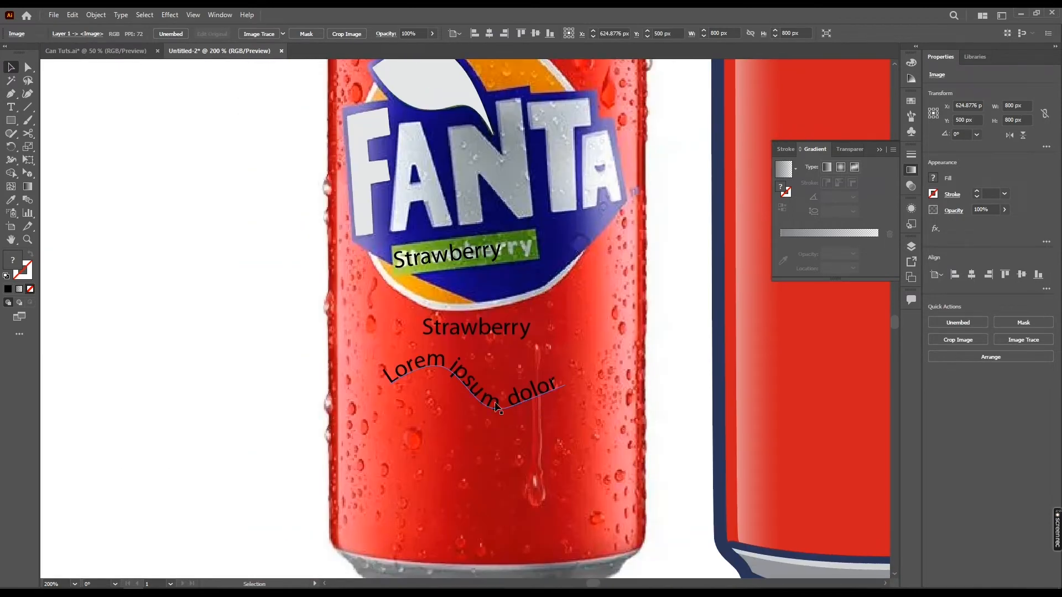
left_click(437, 376)
key("ctrl+plus")
key("ctrl+plus")
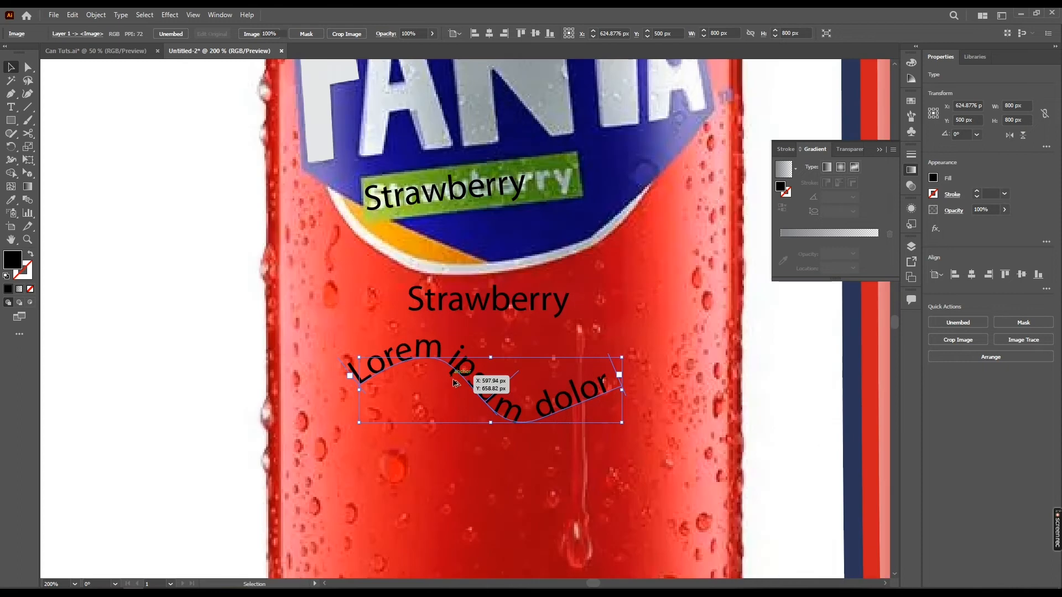
key("a")
left_click_drag(447, 363, 443, 393)
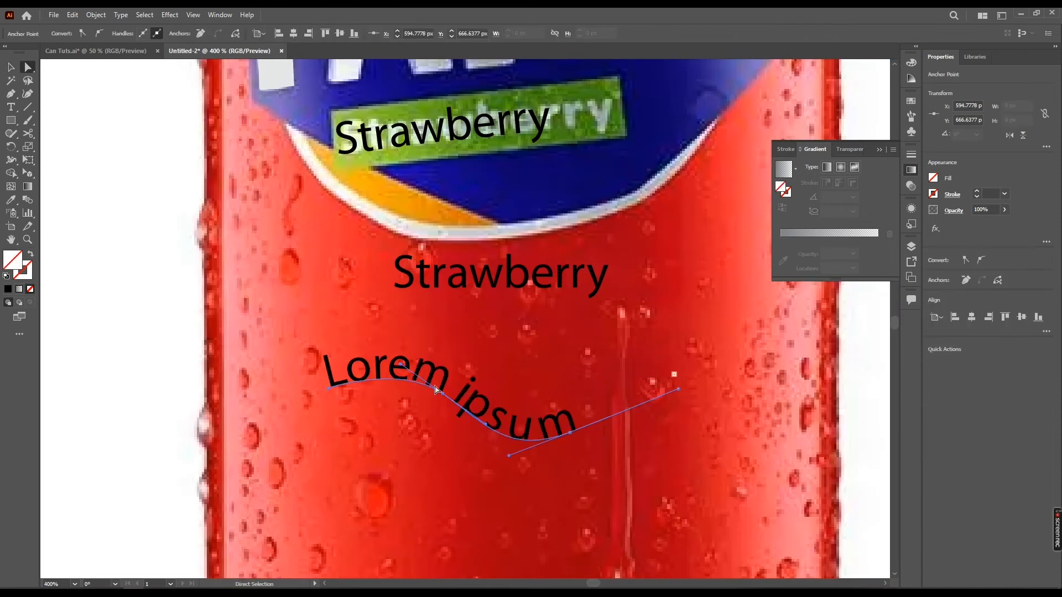
left_click_drag(400, 363, 454, 425)
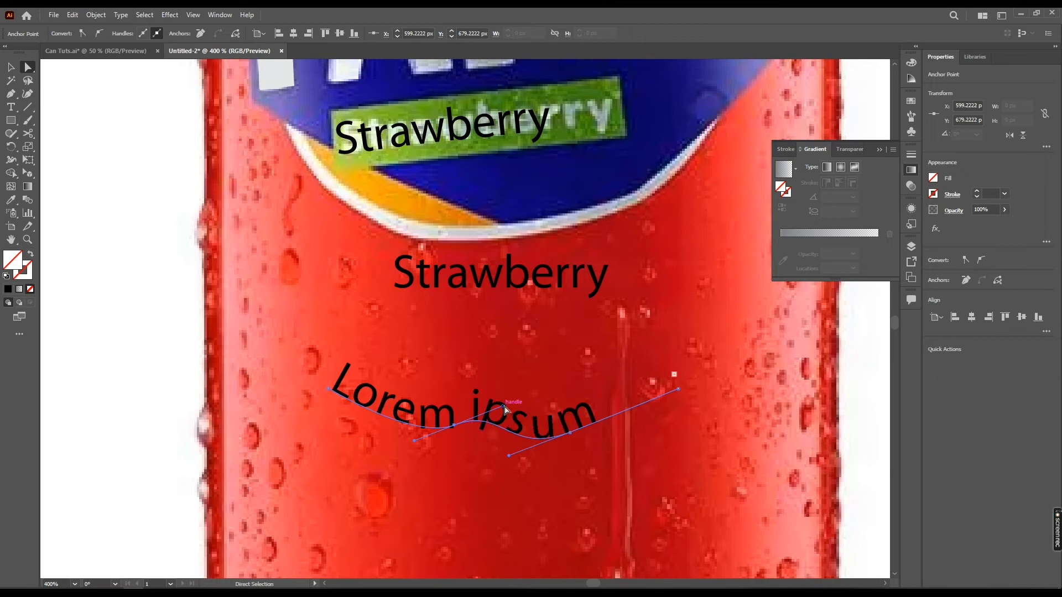
left_click_drag(572, 437, 572, 355)
left_click(606, 407)
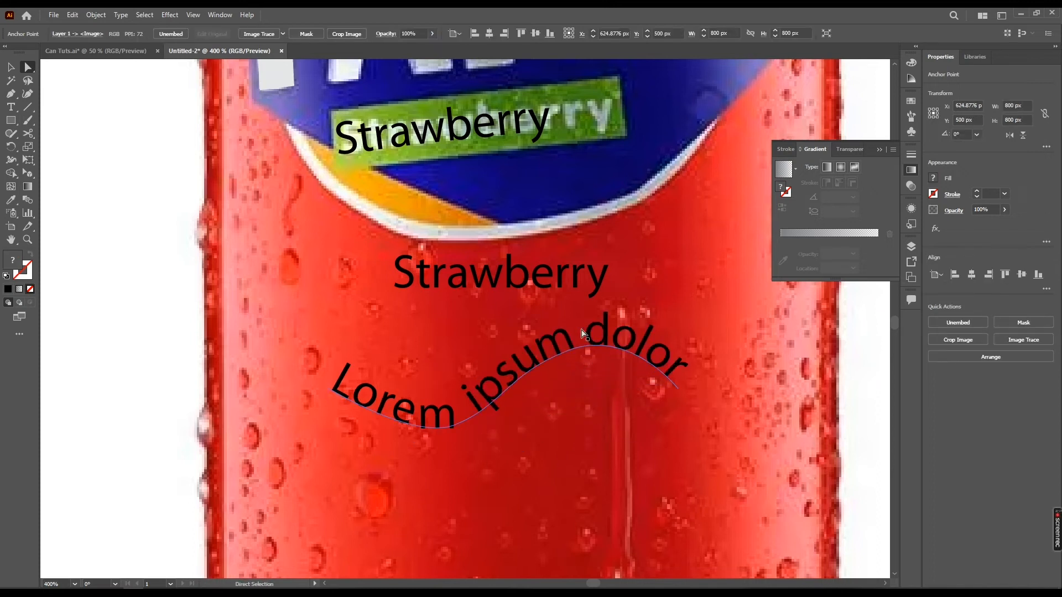
Delete the wavy placeholder text and the straight Strawberry text below the logo
key("v")
left_click(598, 338)
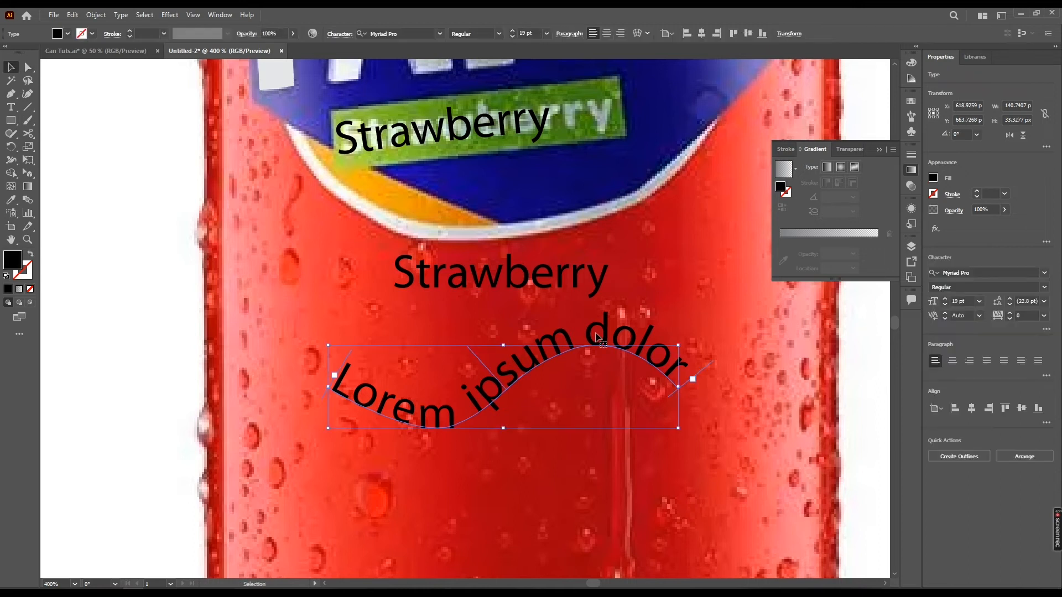
key("Delete")
left_click(555, 275)
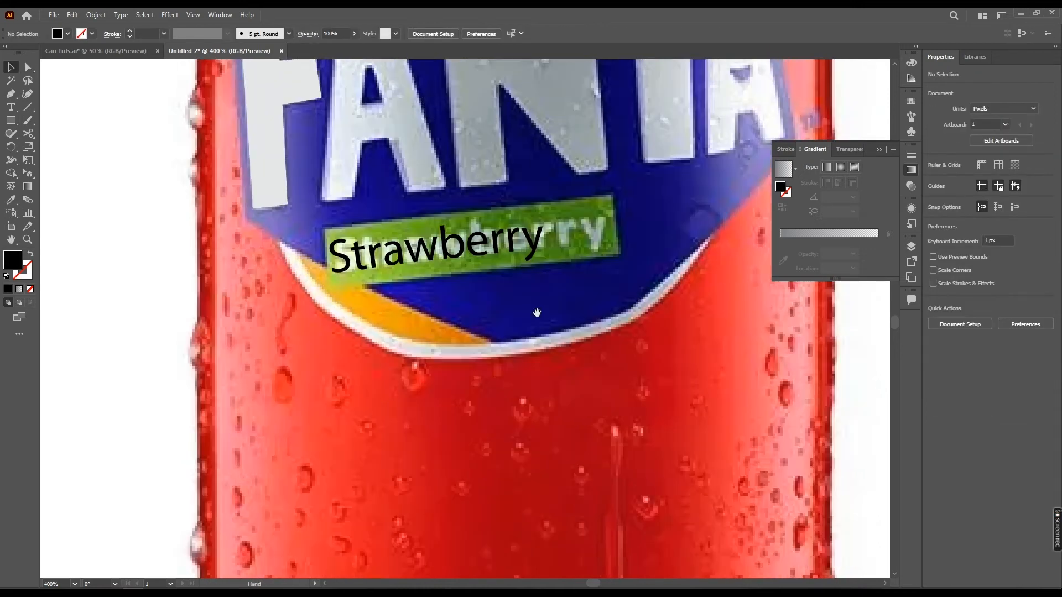
Set the font of the Strawberry text on the banner to Calibri Bold
left_click(969, 272)
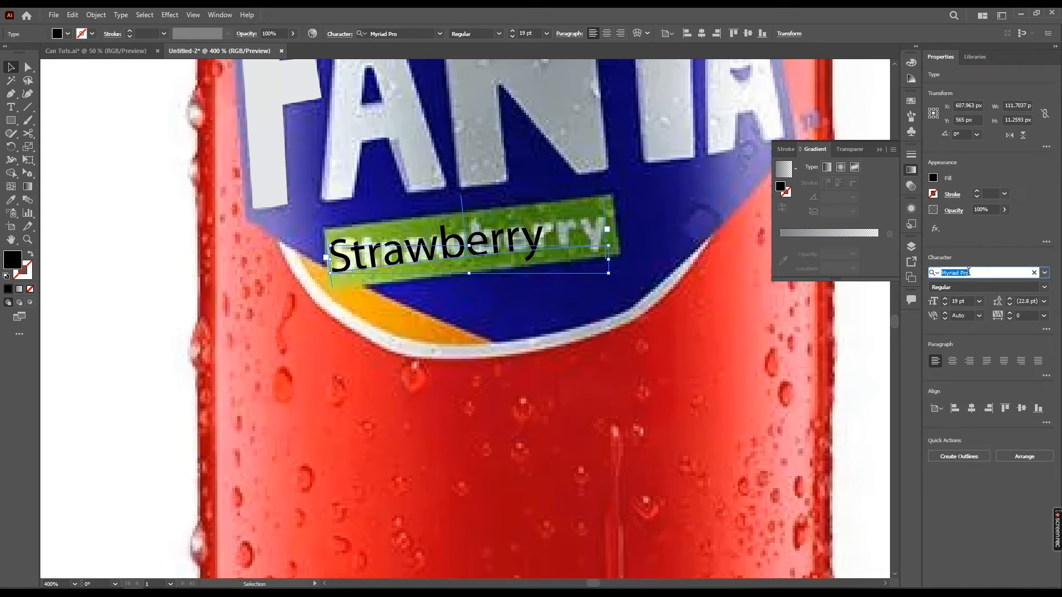
type("calibri")
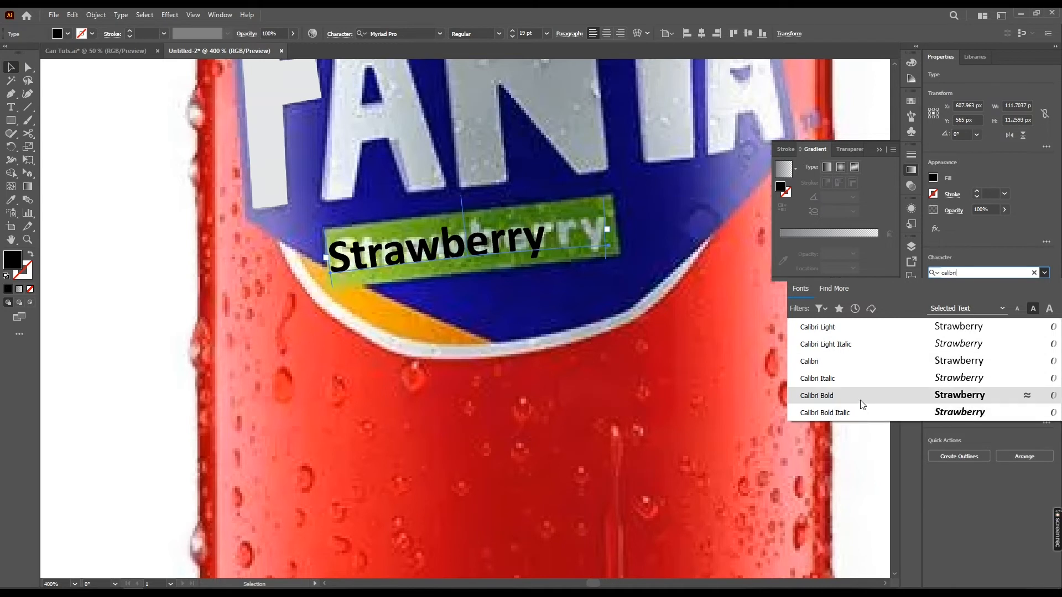
left_click(862, 399)
Increase the tracking of the Strawberry text until it spans the banner lettering and adjust its position
left_click(1000, 320)
scroll(1025, 316, "up", 20)
scroll(1024, 316, "up", 20)
scroll(1025, 316, "up", 20)
scroll(1025, 316, "up", 16)
scroll(1028, 315, "down", 8)
left_click_drag(534, 235, 531, 236)
key("ctrl+z")
Set the Strawberry text's font size to 21 pt and its tracking to 66
left_click(964, 300)
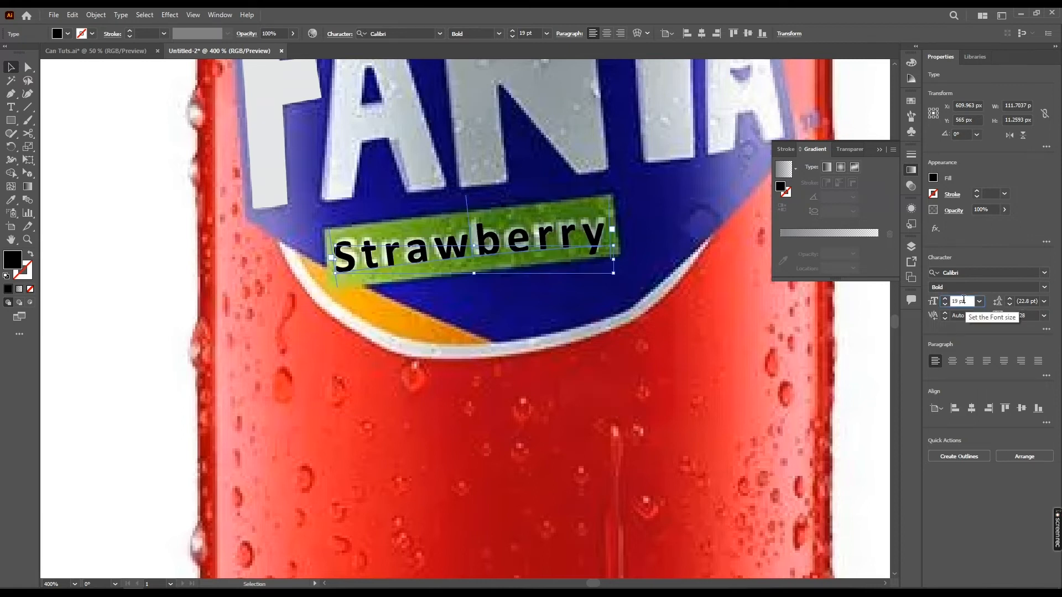
scroll(964, 300, "up", 2)
scroll(1023, 316, "down", 8)
scroll(1027, 316, "down", 20)
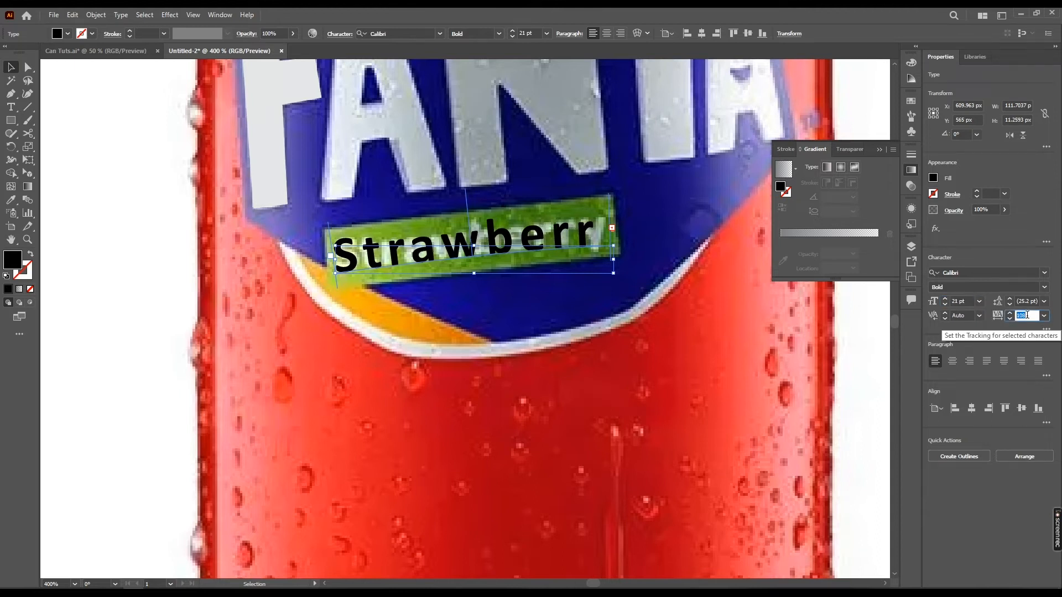
scroll(518, 237, "down", 1)
Switch to the Can Tuts document, isolate the front can's group and copy its finished Fanta logo
left_click_drag(518, 238, 486, 305)
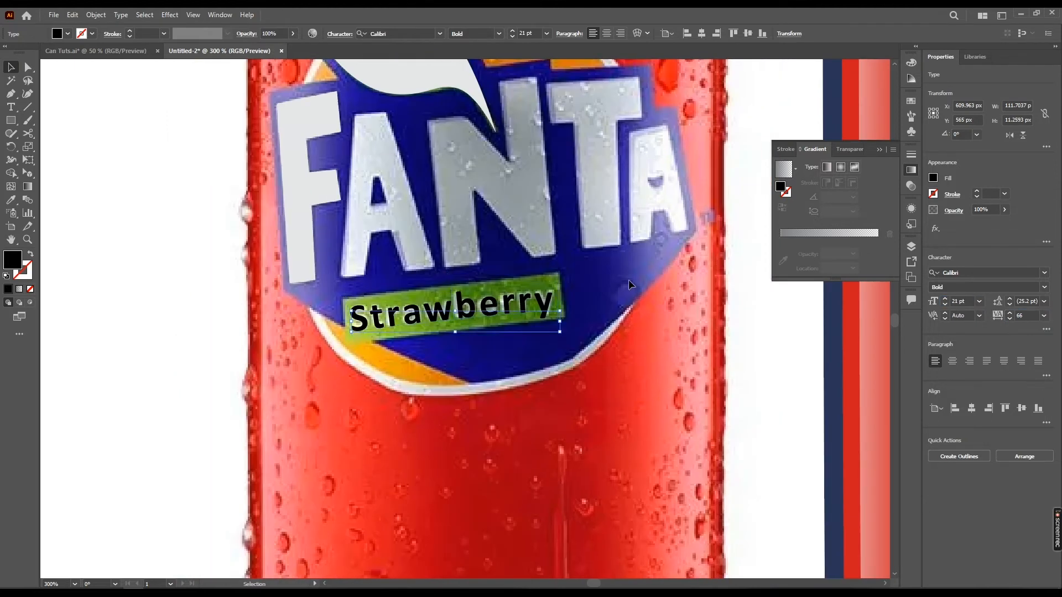
left_click(626, 288)
scroll(545, 305, "down", 1)
left_click_drag(557, 323, 543, 345)
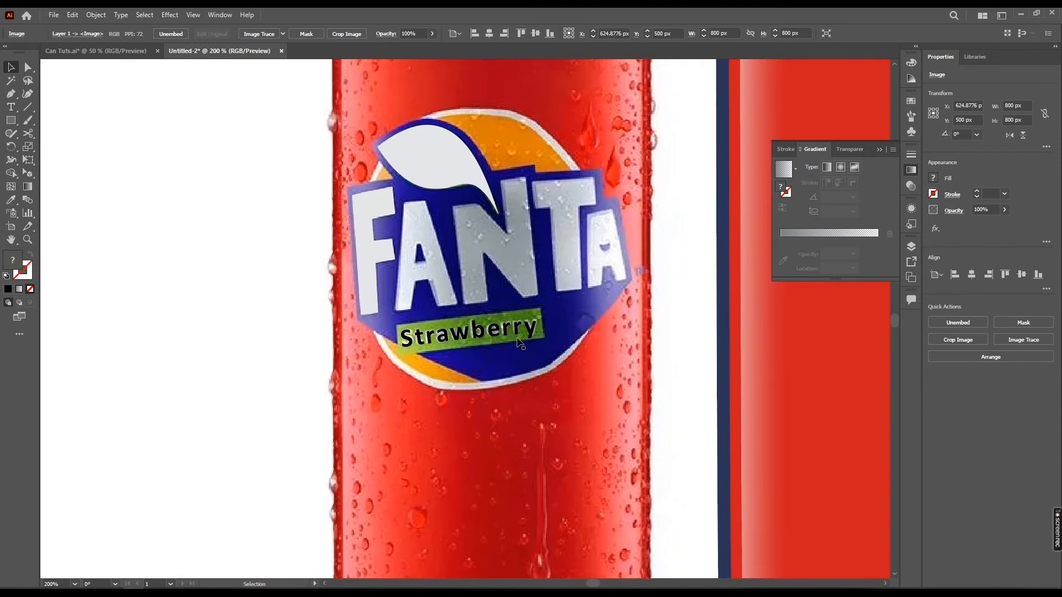
left_click(532, 331)
left_click(89, 51)
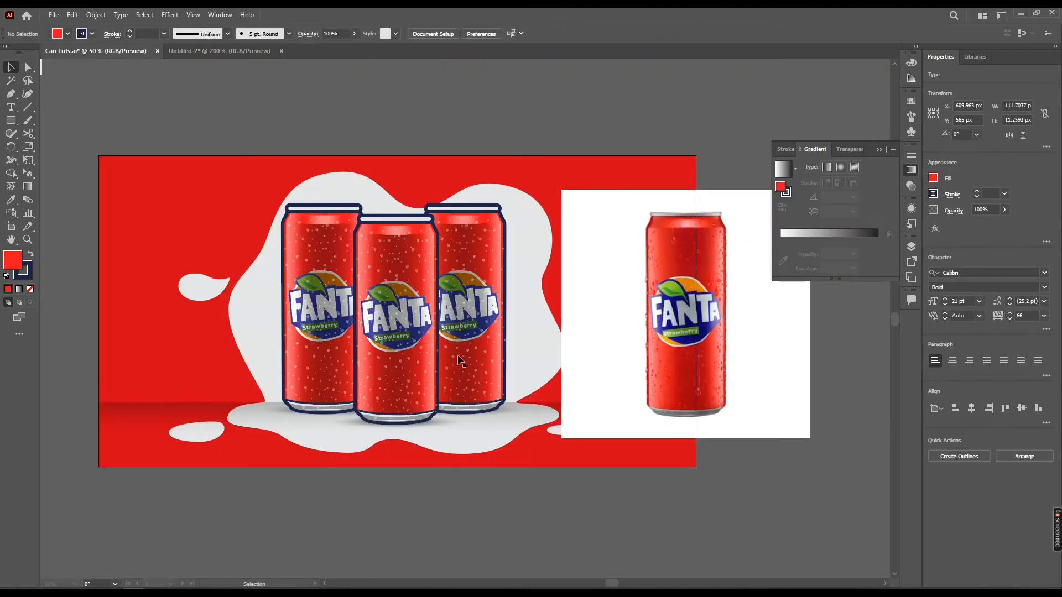
scroll(466, 315, "up", 3)
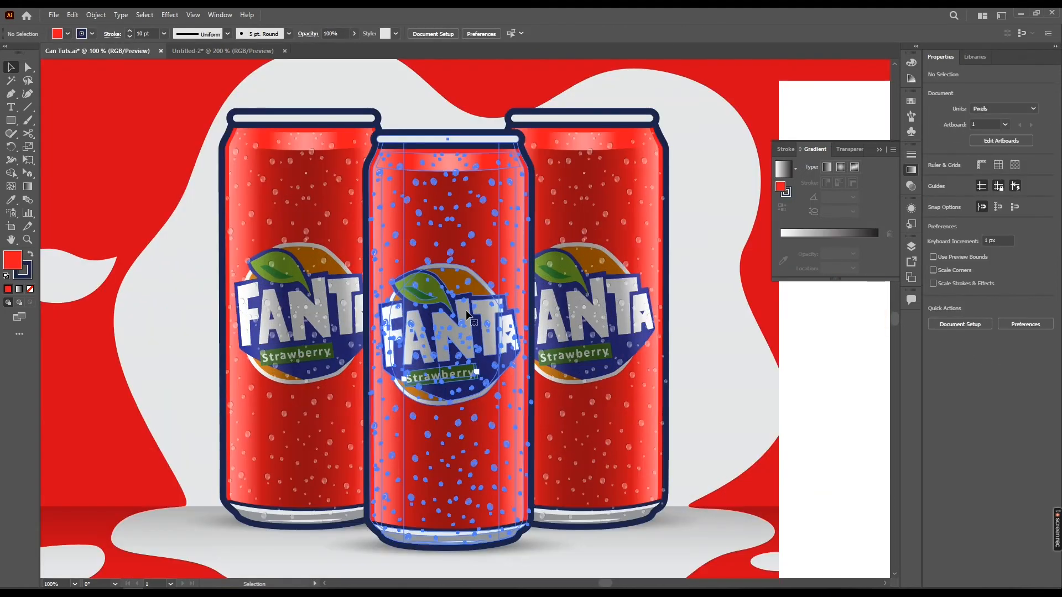
left_click(496, 323)
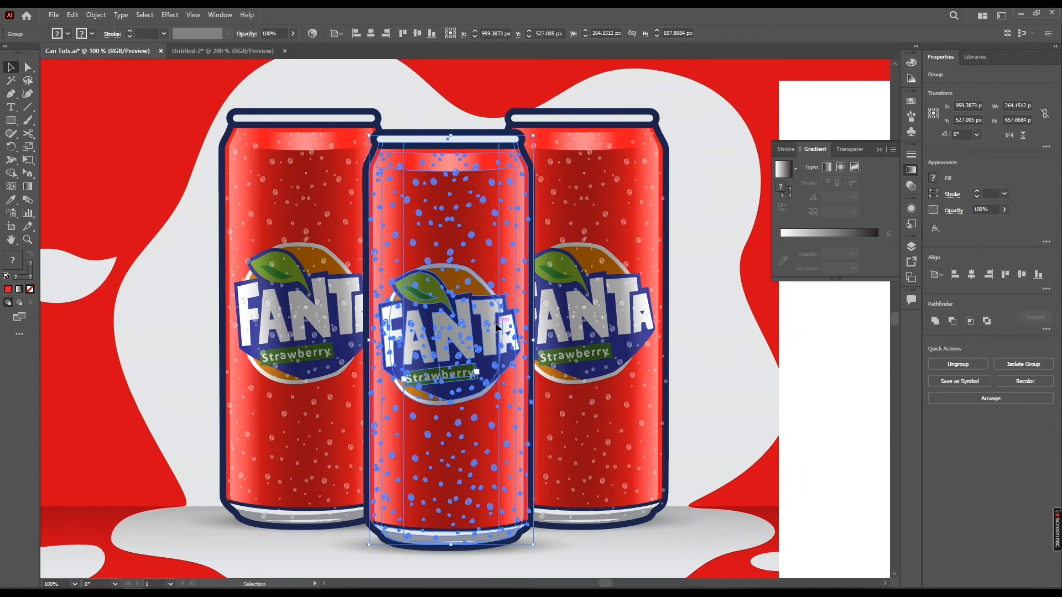
scroll(496, 323, "up", 2)
left_click_drag(489, 297, 495, 359)
left_click(494, 253)
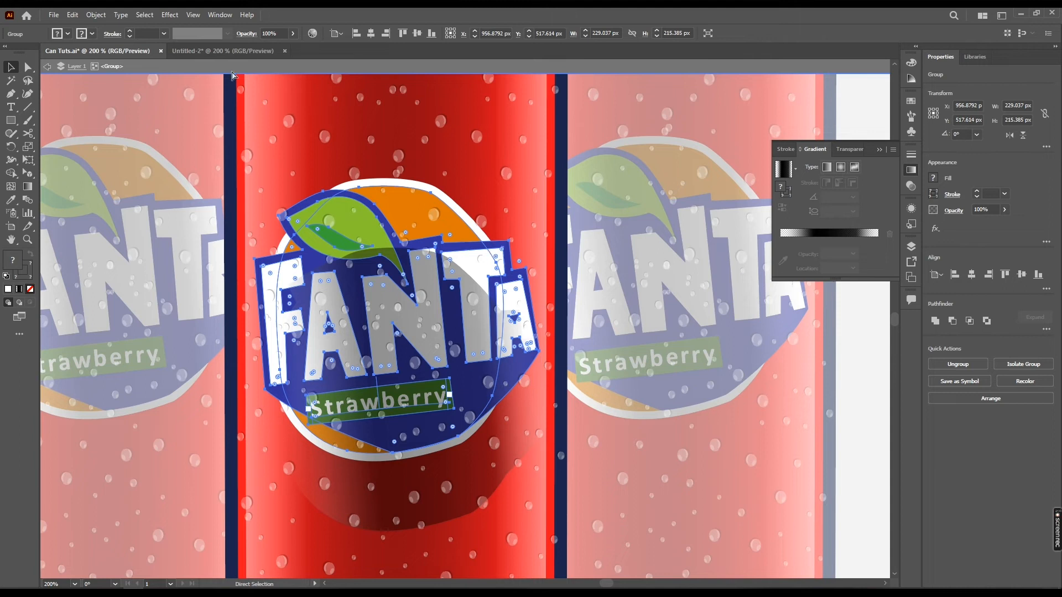
Paste the Fanta logo into the Untitled-2 document and move it onto the illustrated can
left_click(230, 52)
key("ctrl+v")
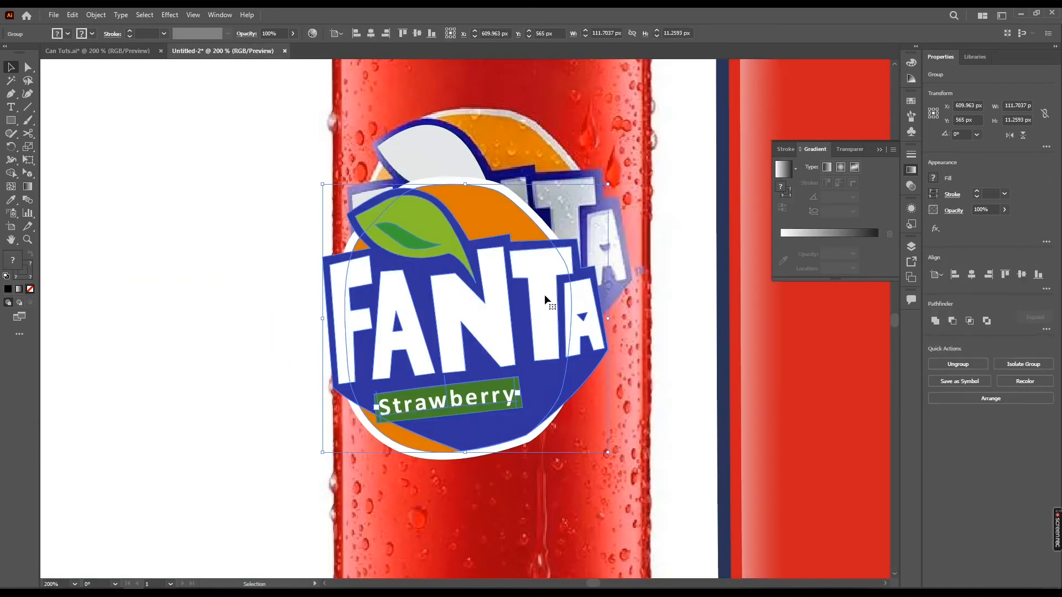
key("ctrl+minus")
left_click_drag(452, 427, 658, 380)
left_click_drag(668, 374, 670, 378)
left_click_drag(669, 377, 536, 361)
Delete the traced leaf shape and the Strawberry text from the reference photo
left_click(283, 270)
key("Delete")
left_click(301, 400)
key("Delete")
Fine-tune the pasted logo's position on the illustrated can and deselect it
left_click(460, 334)
left_click_drag(462, 337, 444, 322)
left_click(663, 334)
scroll(493, 355, "down", 1)
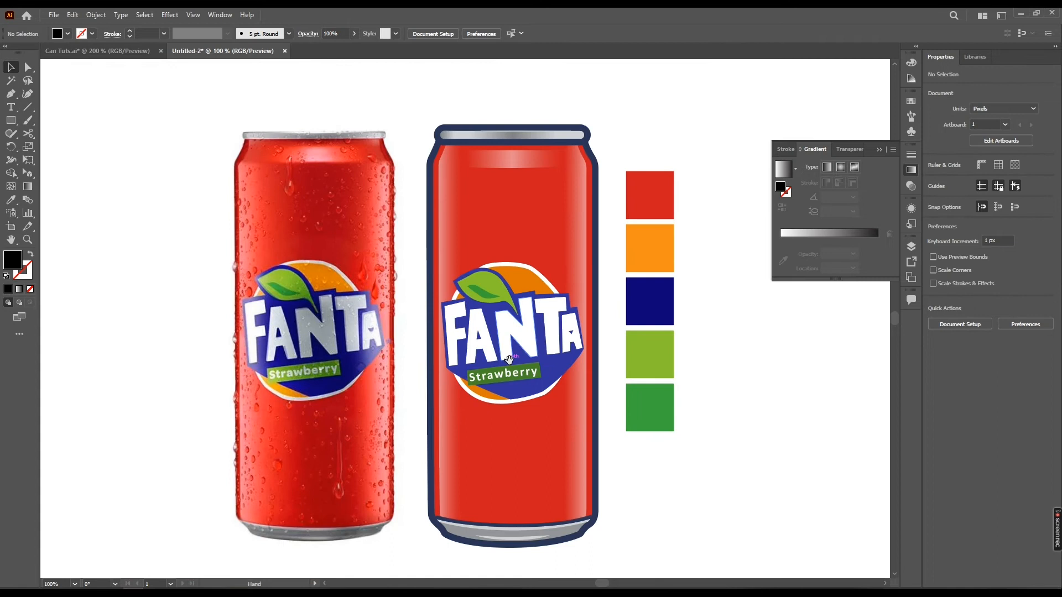
Draw a tall black rectangle about 195 px wide over the middle of the illustrated can, extending below its base
left_click_drag(508, 359, 500, 358)
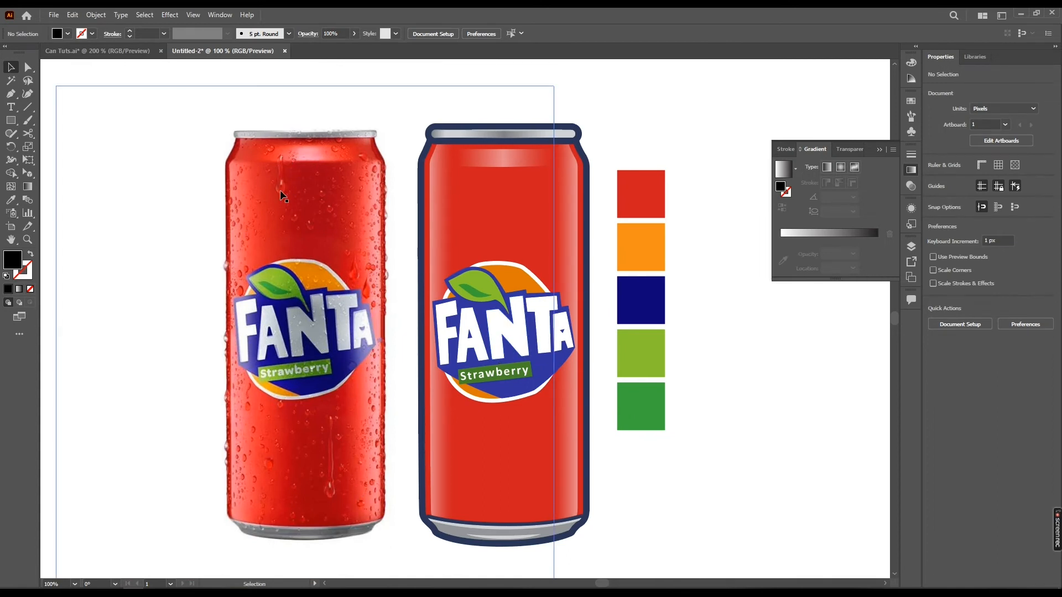
left_click_drag(336, 467, 307, 481)
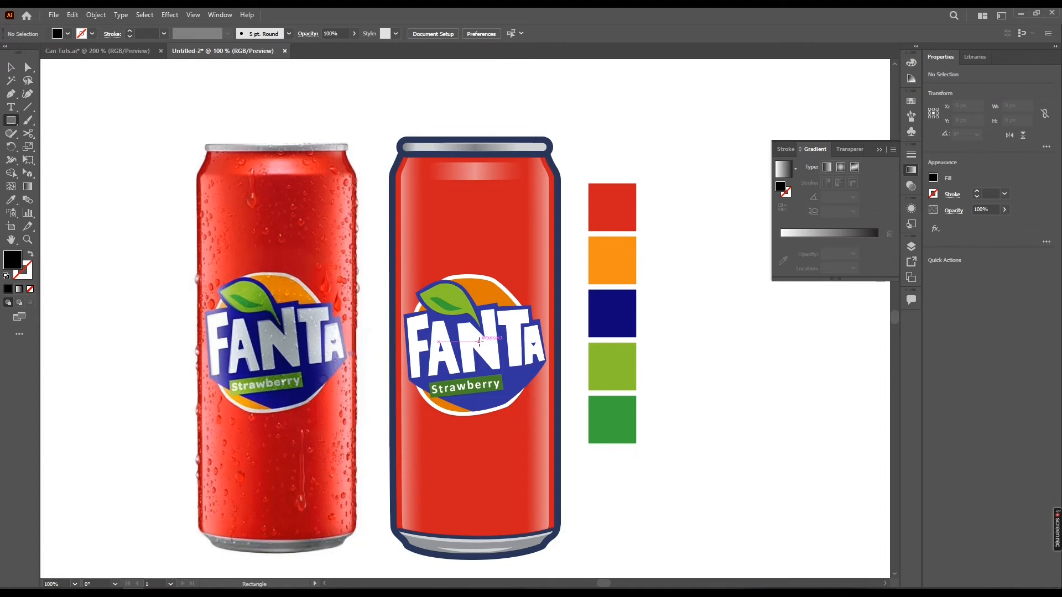
left_click_drag(479, 343, 482, 577)
key("v")
left_click_drag(480, 175, 480, 151)
mouse_move(475, 378)
left_mouse_down()
mouse_move(464, 306)
mouse_move(461, 368)
left_mouse_up()
Bring a copy of the can's red body to the front and intersect it with the black rectangle
left_click(382, 272)
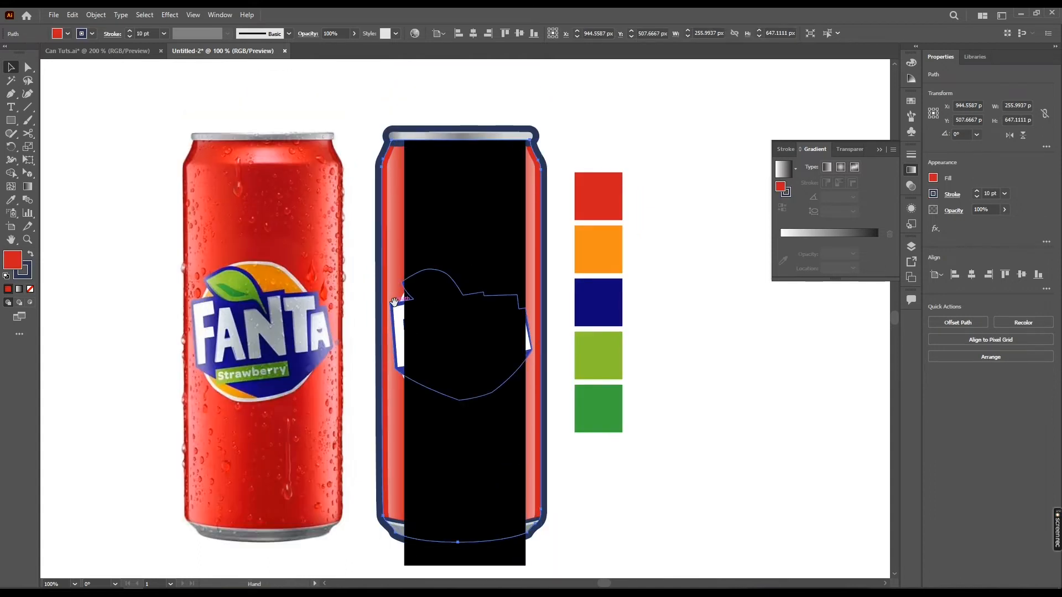
left_click_drag(394, 307, 375, 300)
key("a")
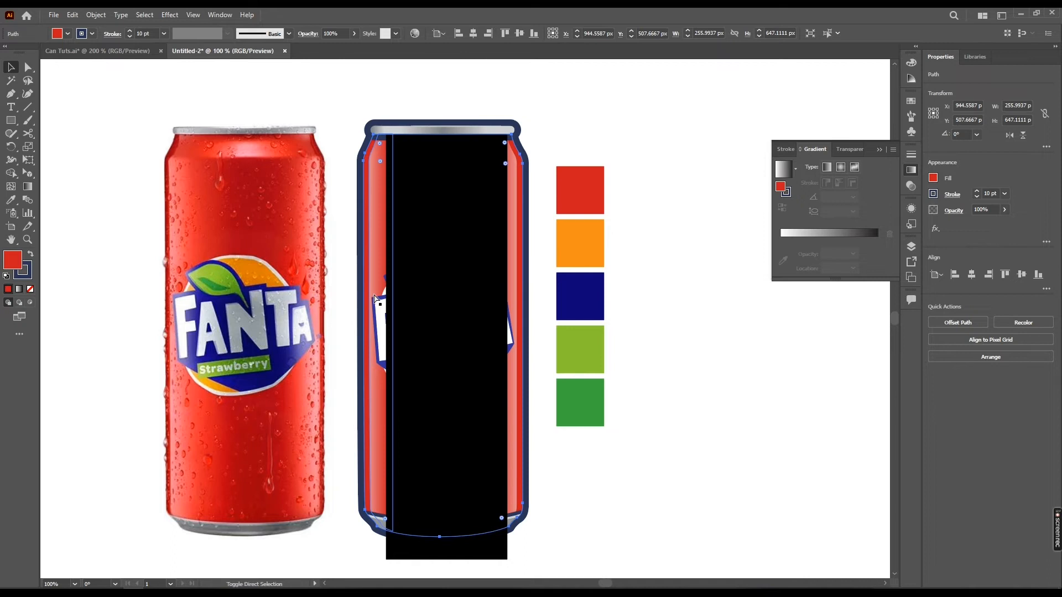
key("v")
key("ctrl+shift+bracketright")
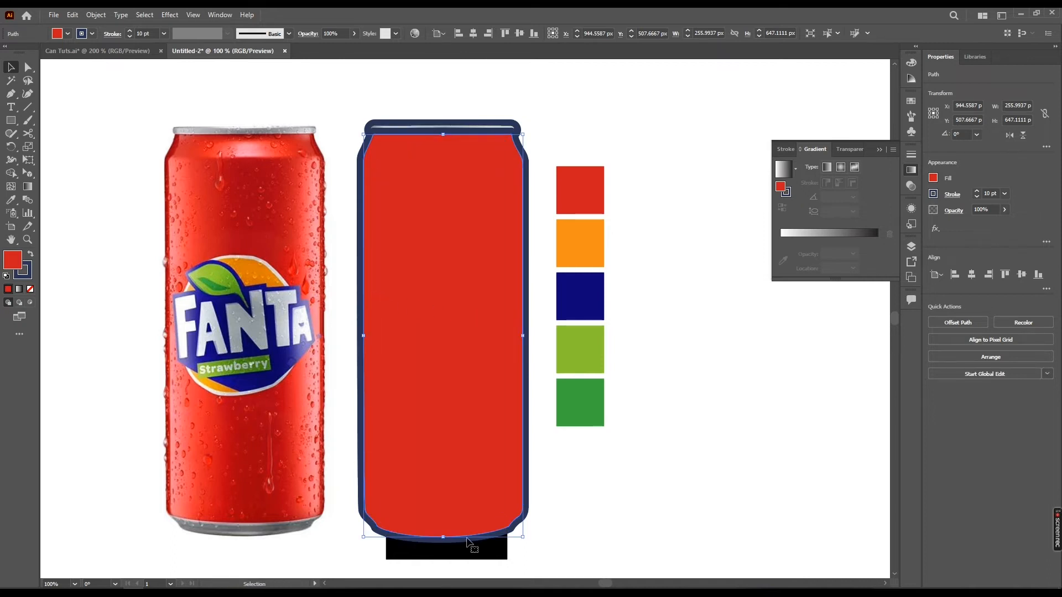
left_click_drag(467, 539, 428, 516)
left_click(426, 535, "shift")
scroll(413, 488, "right", 2)
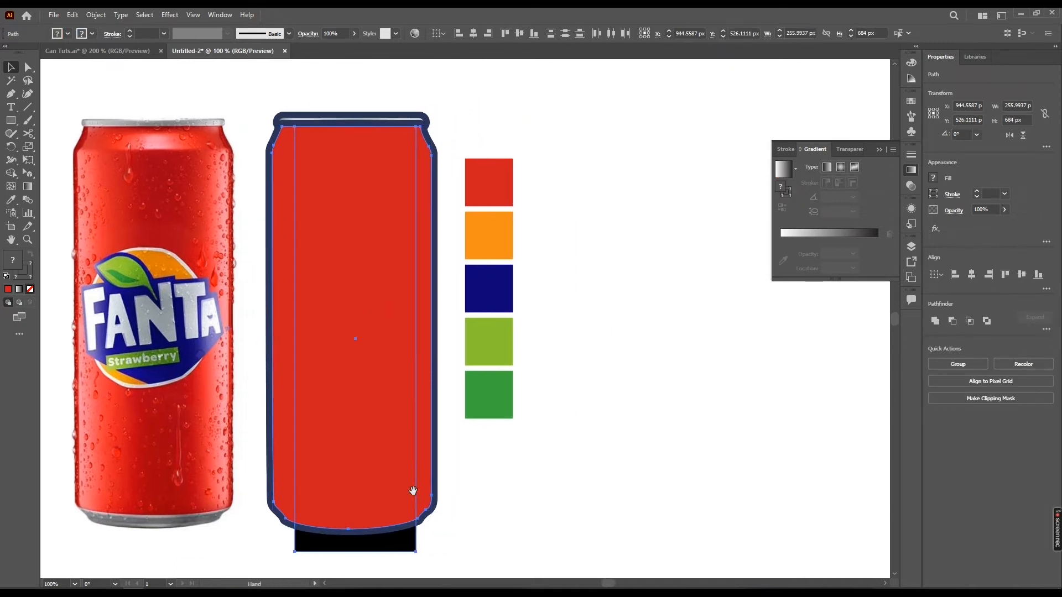
left_click(970, 321)
Send the intersected red strip backward until it sits behind the Fanta logo and the can's highlights
left_click_drag(300, 314, 466, 300)
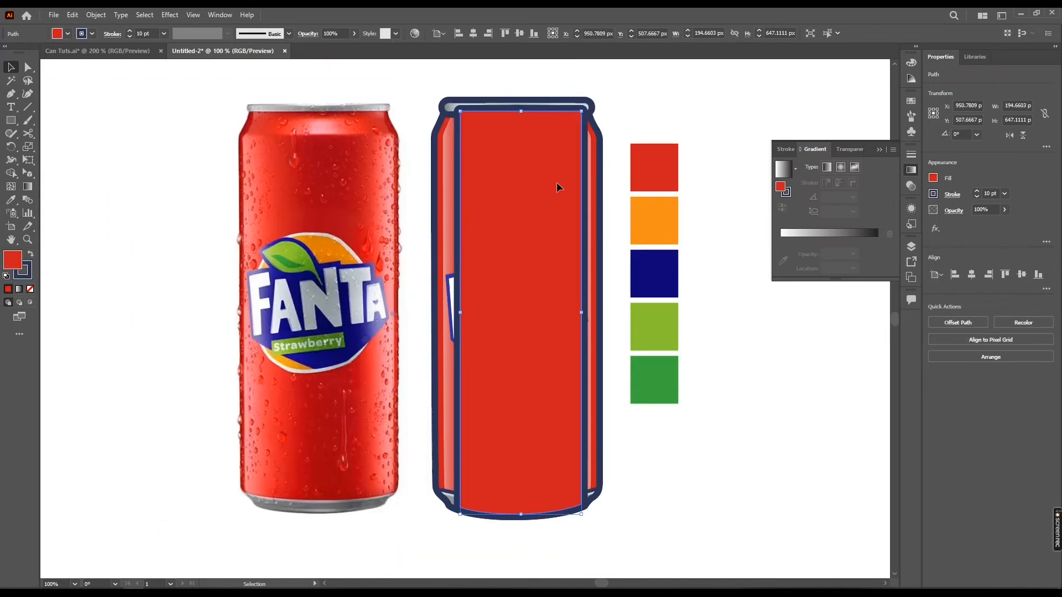
left_click_drag(557, 183, 516, 235)
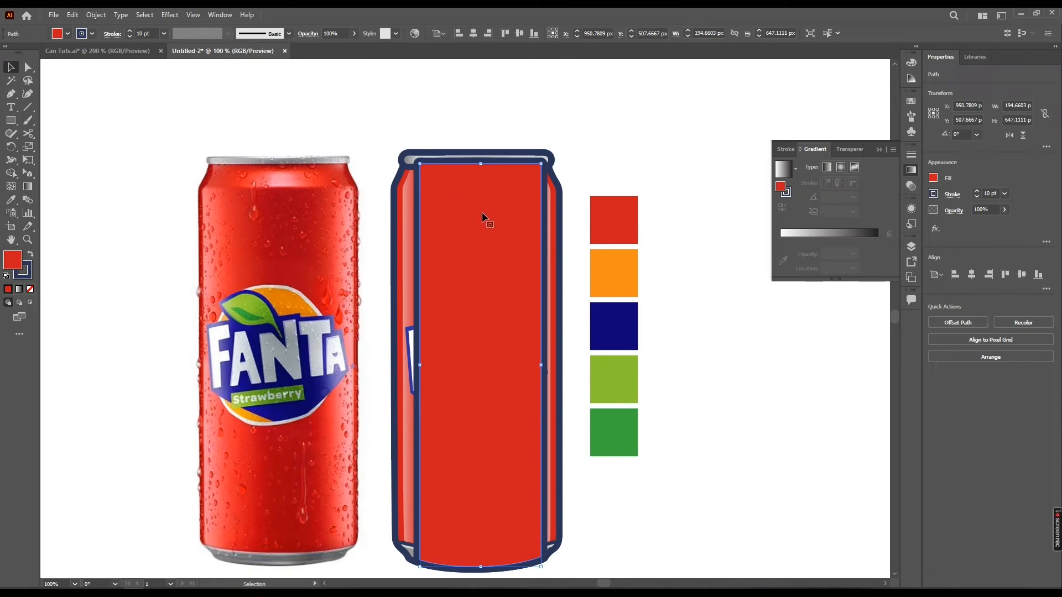
right_click(505, 244)
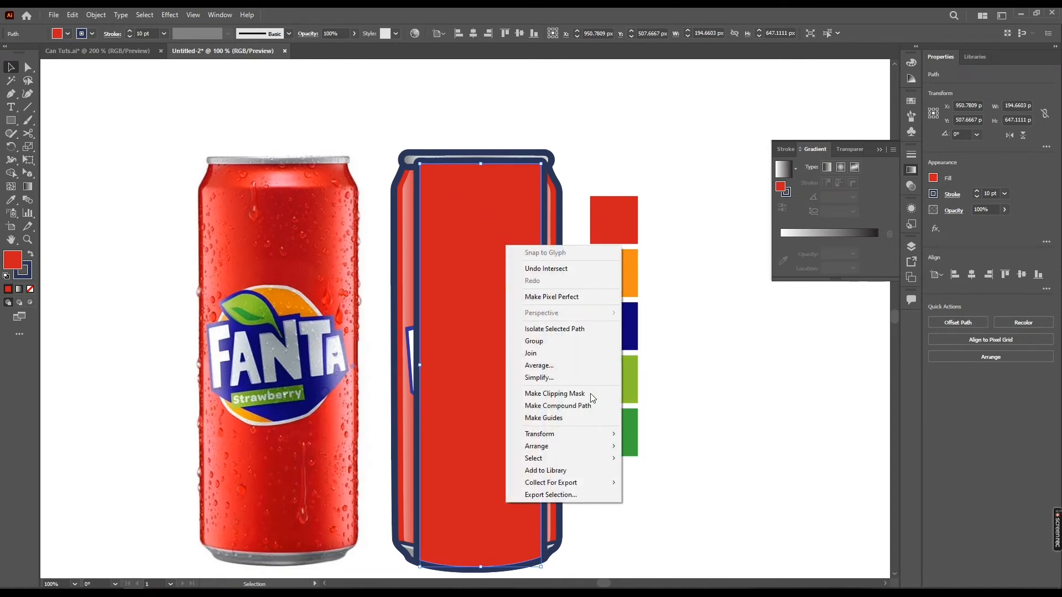
mouse_move(601, 456)
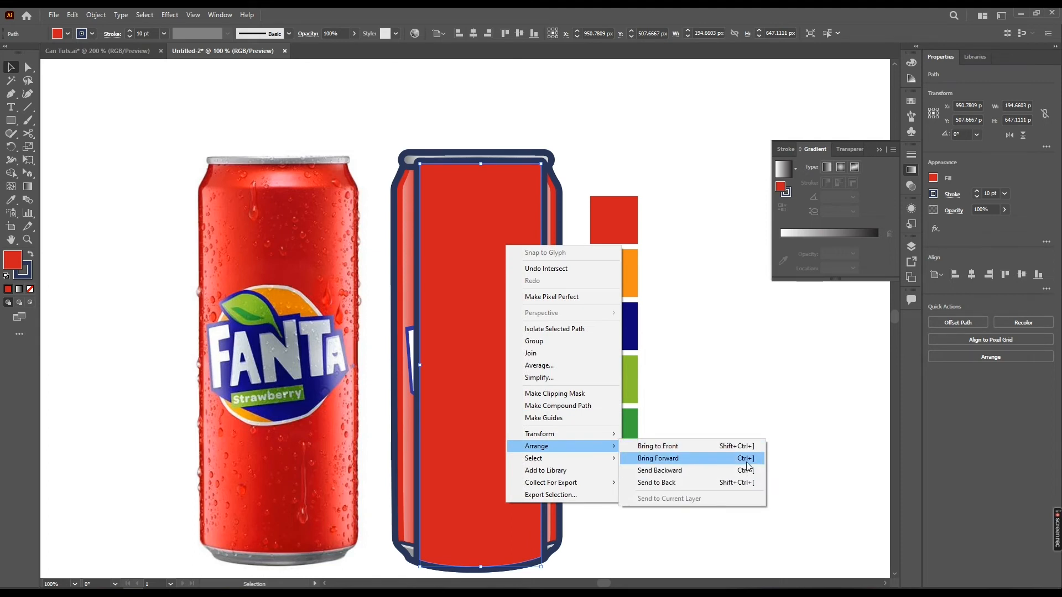
left_click(481, 354)
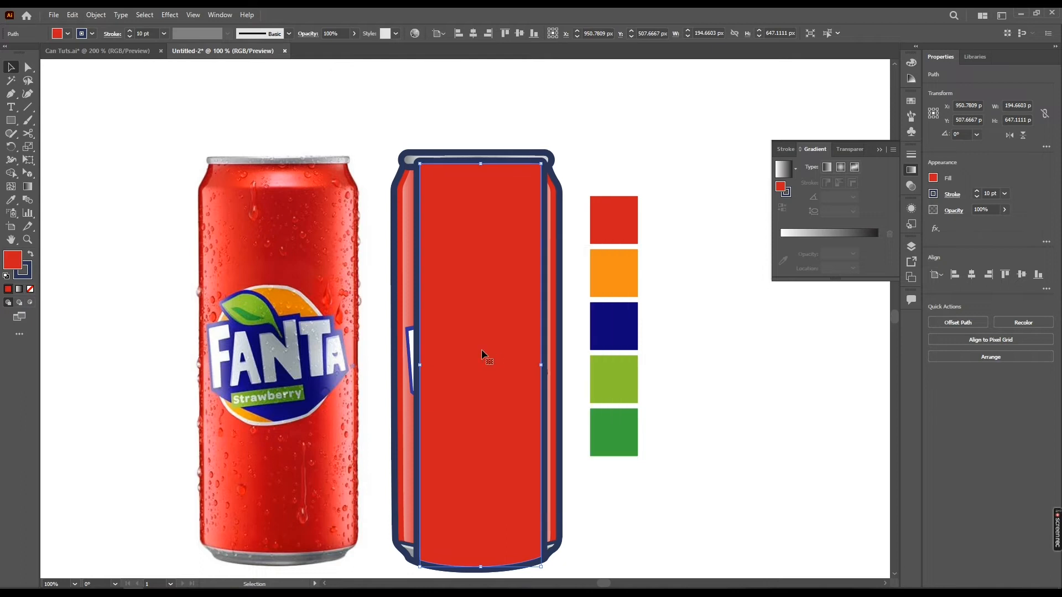
key("ctrl+[")
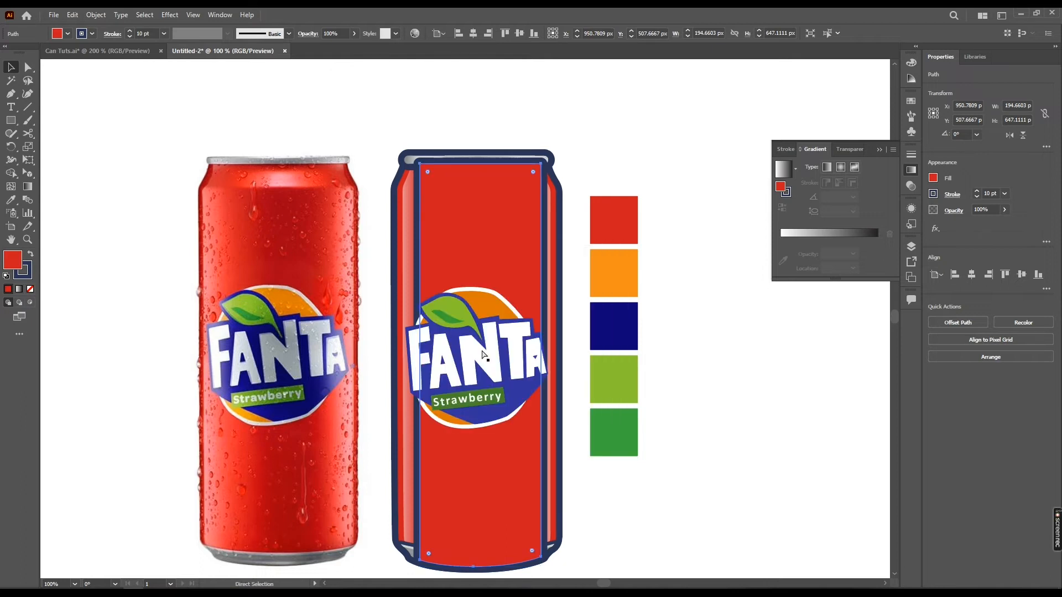
key("ctrl+[")
key("ctrl+[")
key("ctrl+[")
key("ctrl+[")
key("ctrl+[")
key("ctrl+[")
key("ctrl+[")
key("ctrl+[")
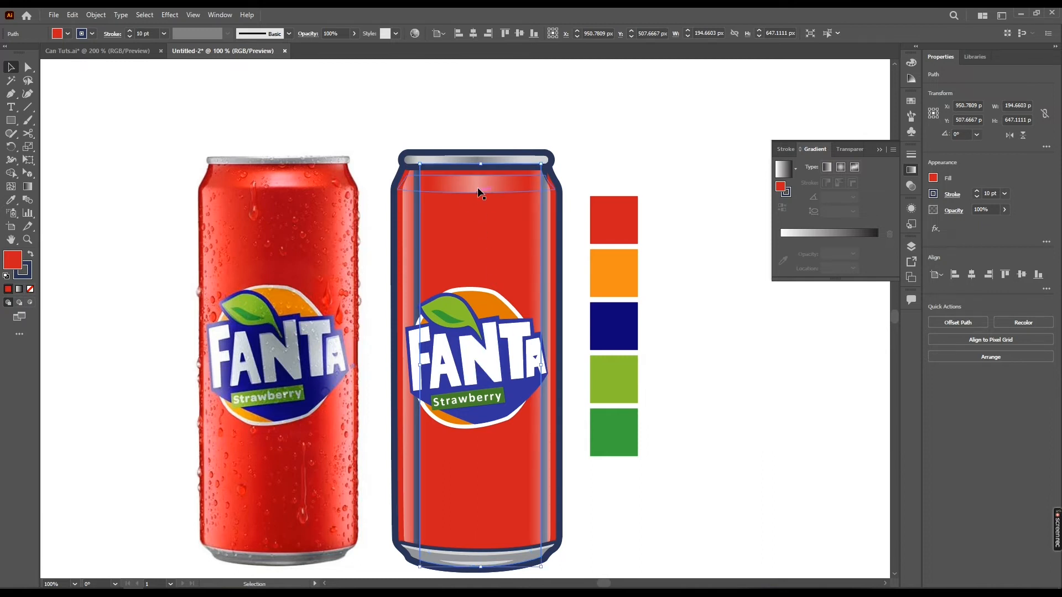
Subtract a front copy of the can's upper horizontal highlight from the central strip
left_click(477, 191)
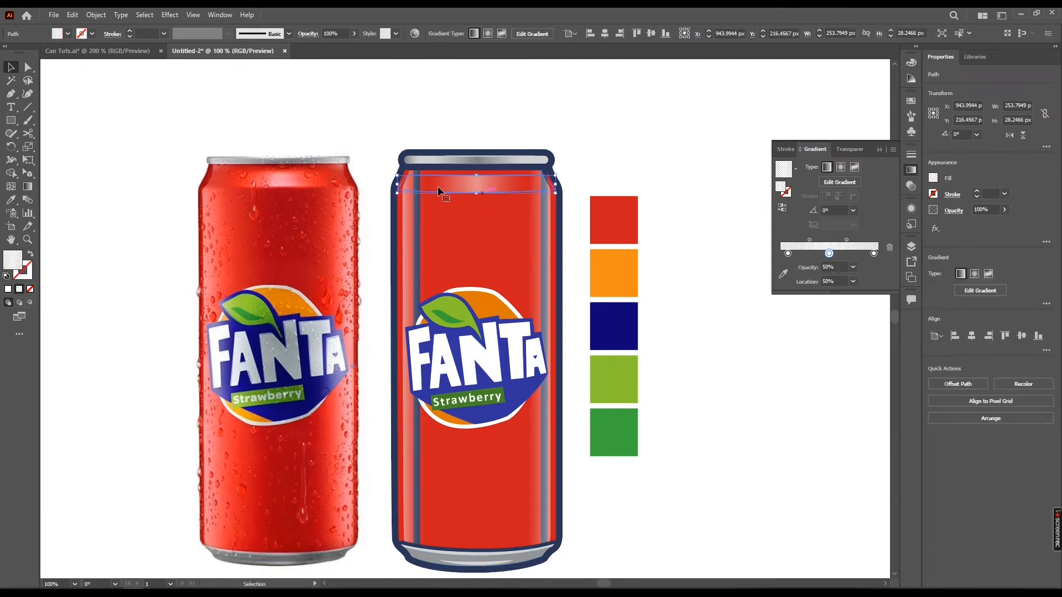
key("ctrl")
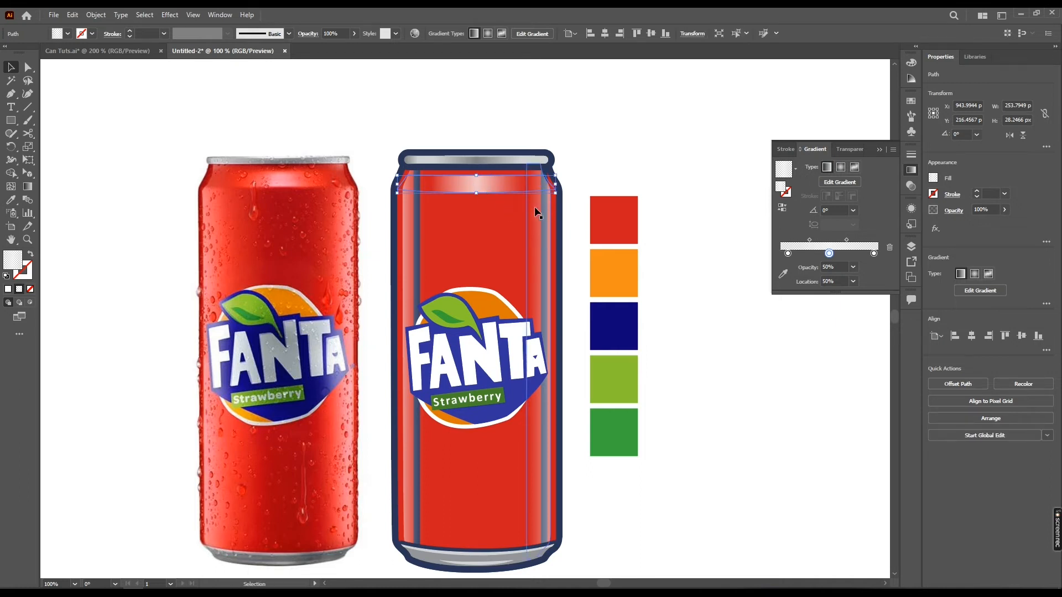
left_click(503, 222, "shift")
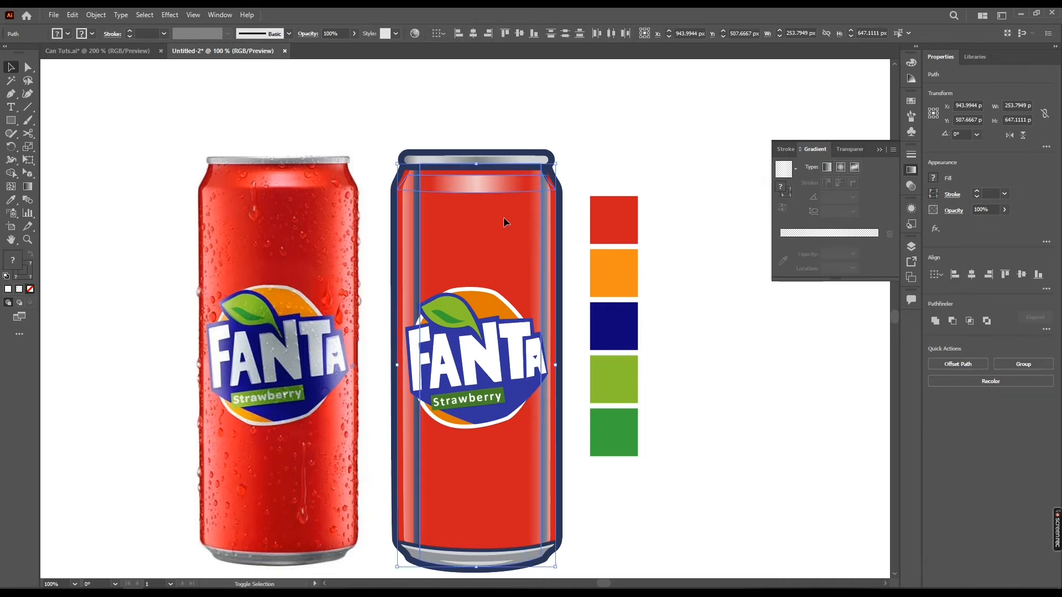
left_click(953, 320)
Ungroup the subtracted strip and delete its leftover piece at the can's top, keeping the long lower part selected
right_click(531, 167)
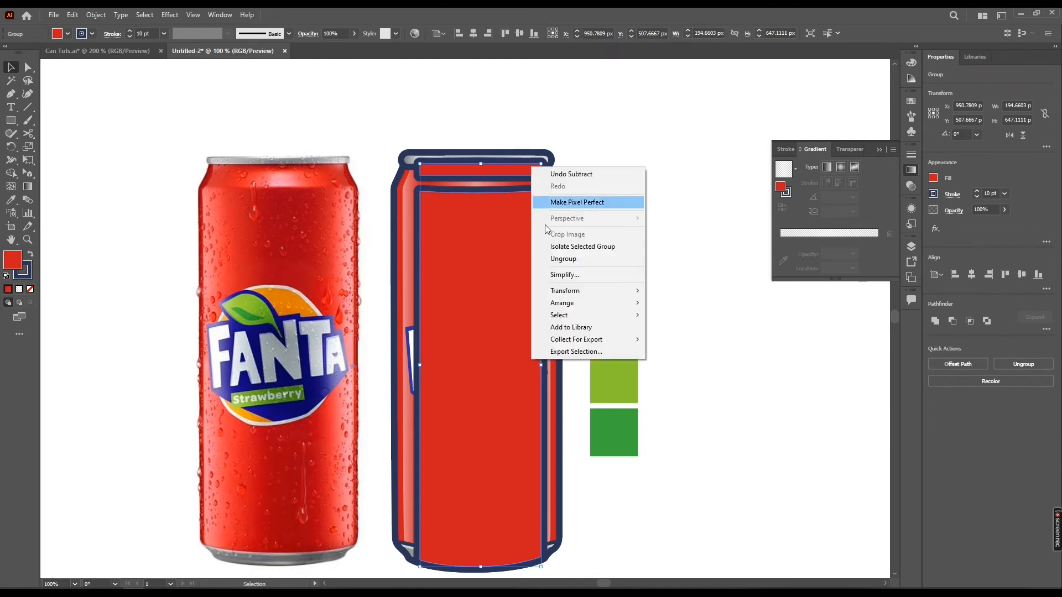
left_click(559, 259)
left_click(526, 166)
key("Delete")
left_click(499, 214)
left_click_drag(470, 247, 417, 255)
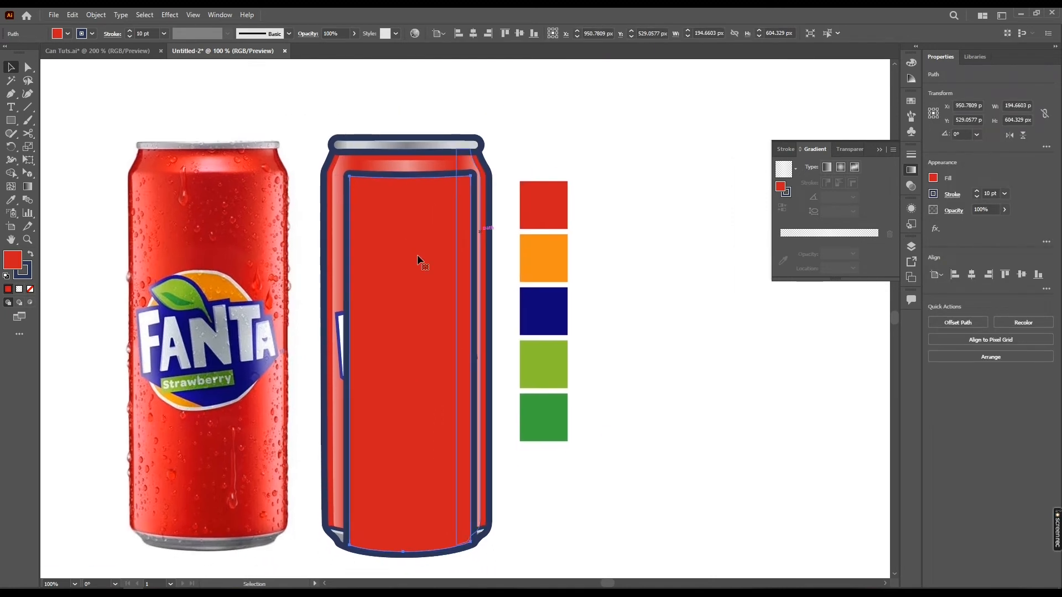
Apply the upper highlight's transparent gradient fill to the central strip with the Eyedropper
key("i")
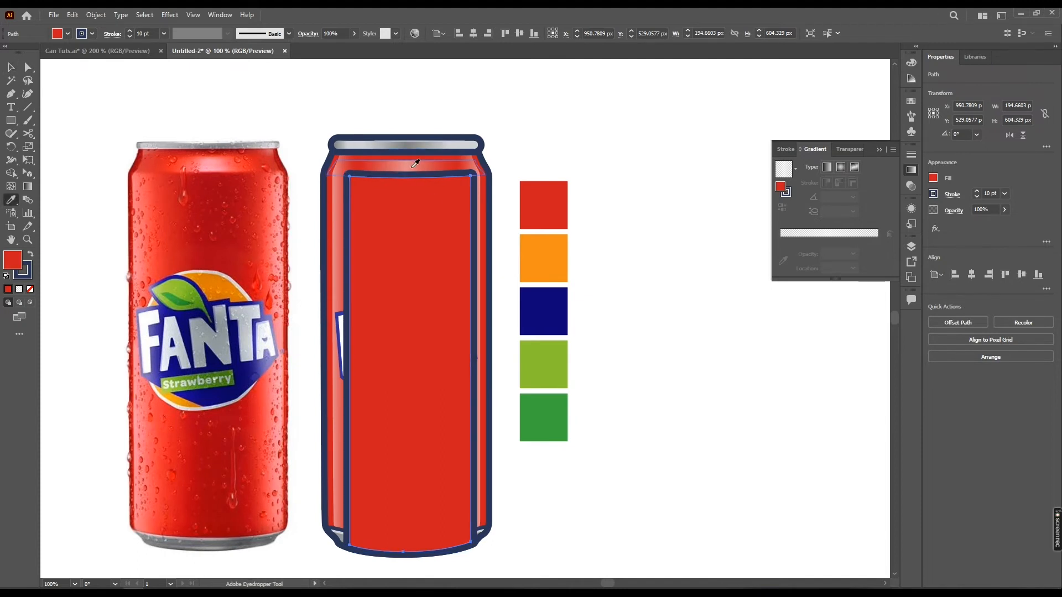
left_click(423, 165)
key("v")
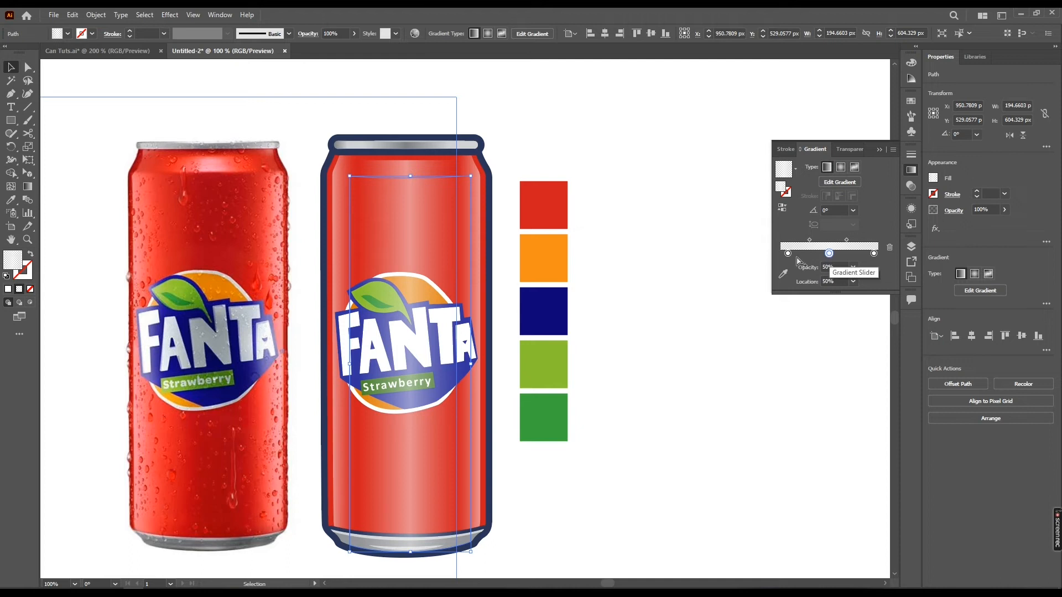
Recolor all three of the central strip's gradient stops with the black swatch and deselect the strip
double_click(828, 253)
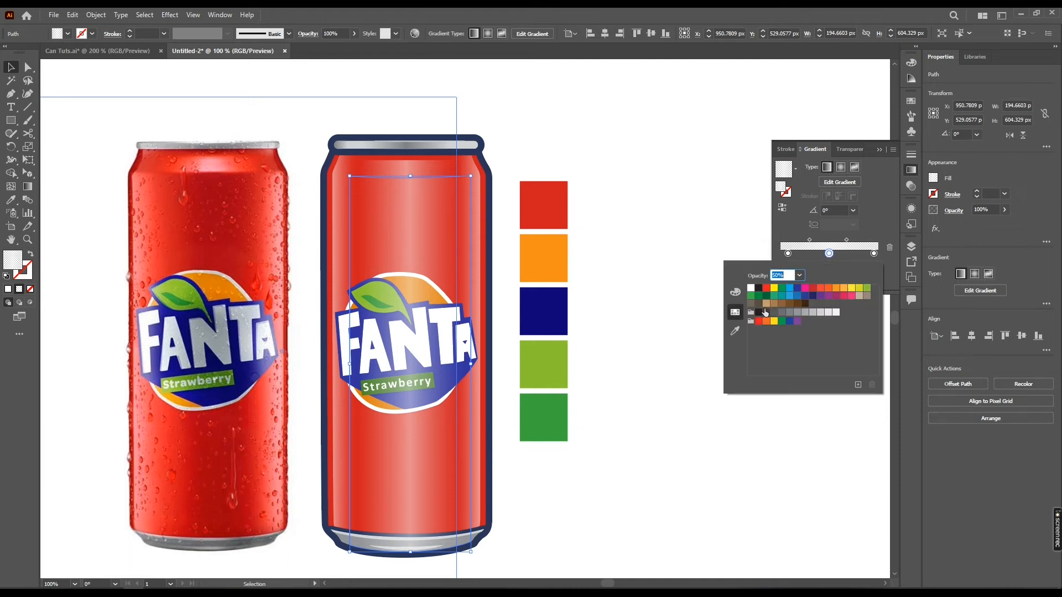
left_click(758, 312)
left_click(758, 312)
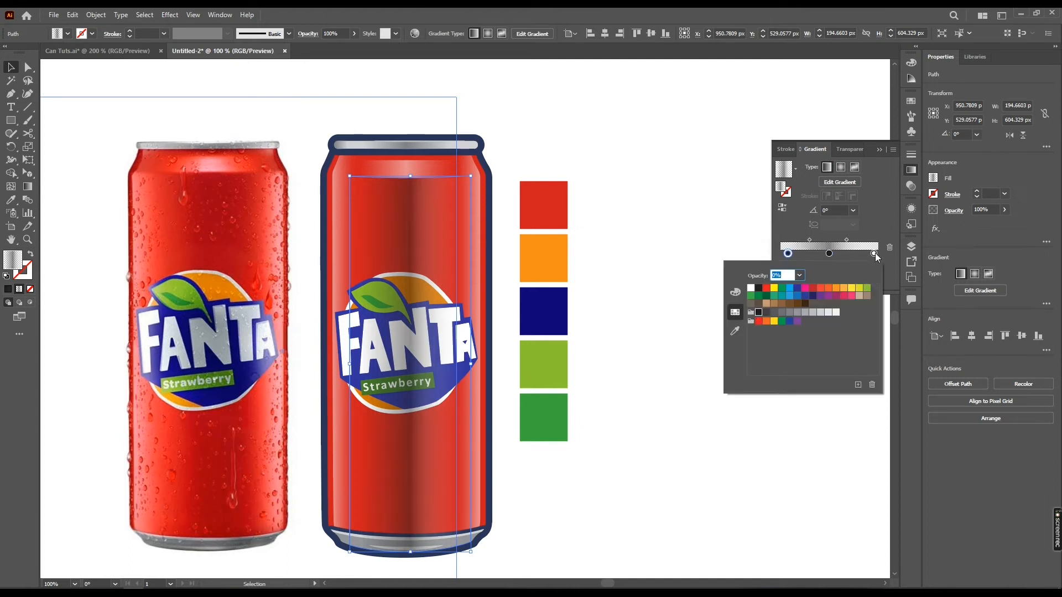
left_click(873, 254)
left_click(759, 312)
left_click(630, 214)
left_click_drag(629, 214, 691, 200)
left_click(691, 203)
scroll(710, 321, "down", 2)
scroll(710, 320, "up", 2)
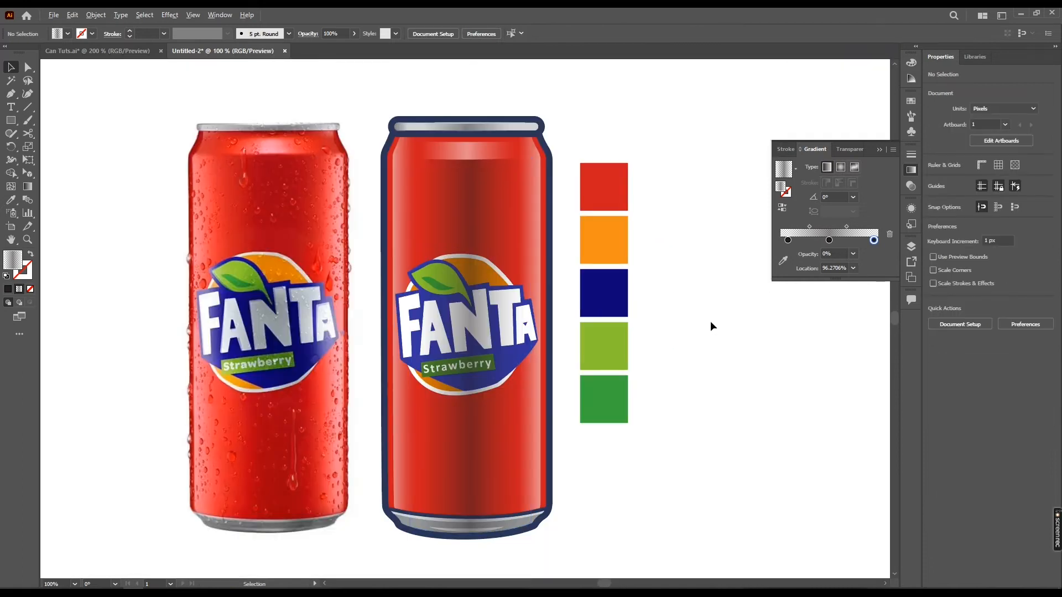
Adjust the gradient midpoints on the central strip to broaden its dark shading across the can
left_click(488, 244)
key("g")
mouse_move(492, 345)
left_mouse_down()
mouse_move(509, 346)
mouse_move(441, 346)
left_mouse_up()
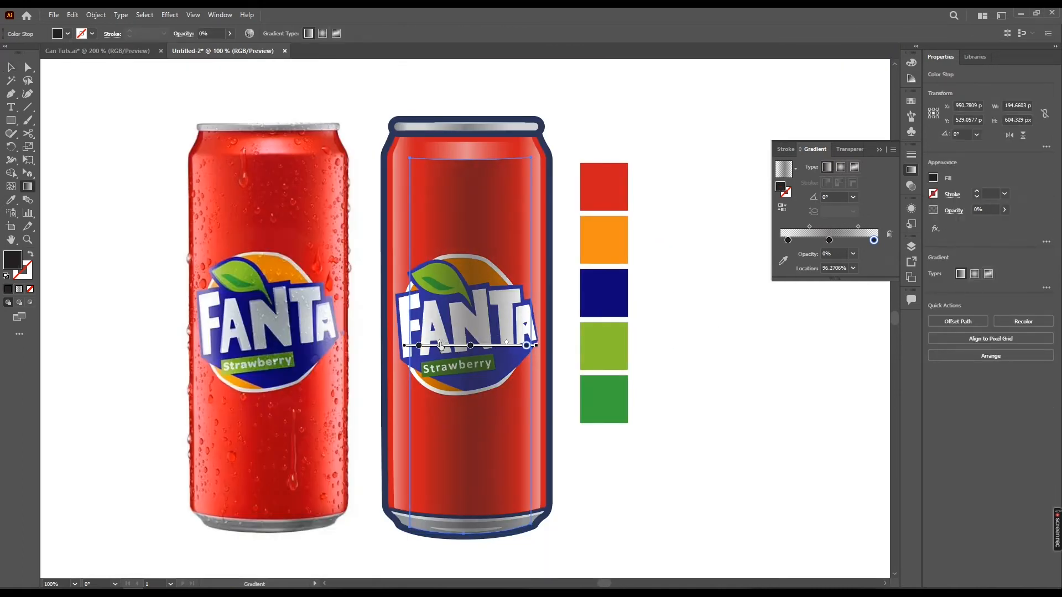
key("v")
Set the central shadow strip's blending mode to Multiply and deselect it
left_click(911, 208)
left_click(954, 211)
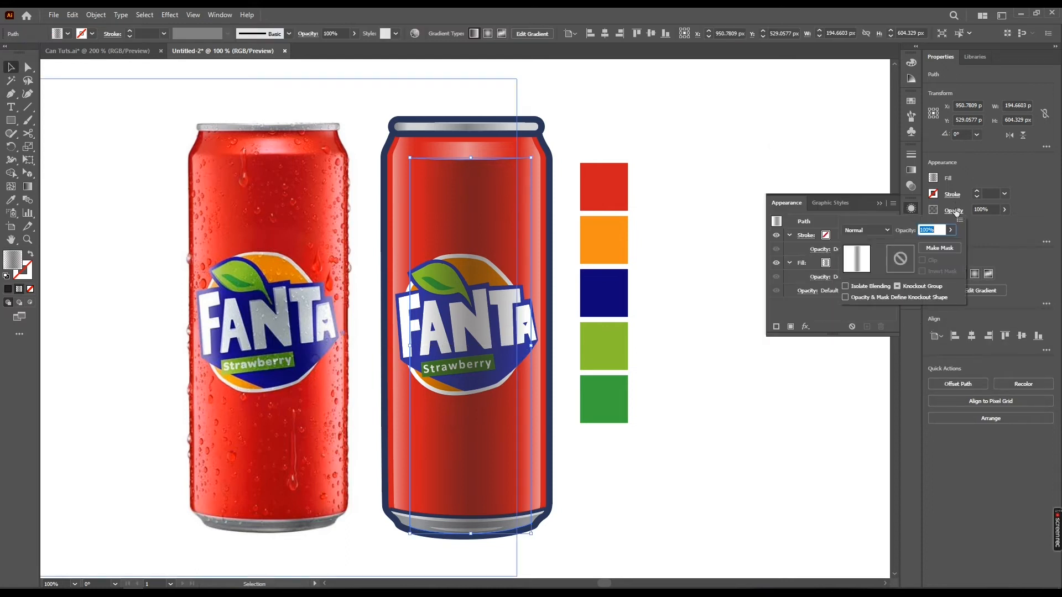
left_click(875, 230)
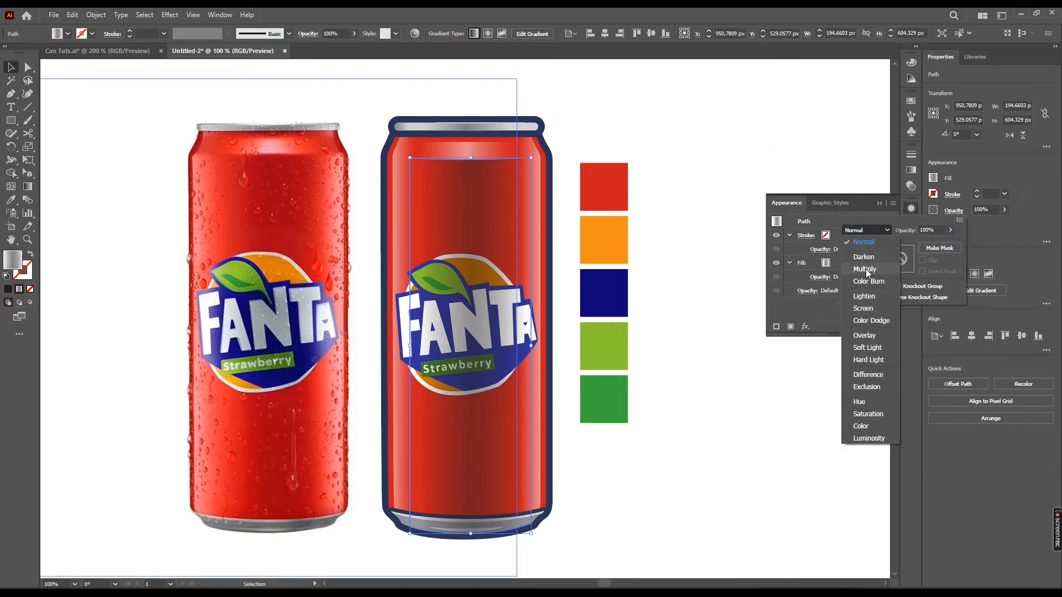
left_click(866, 269)
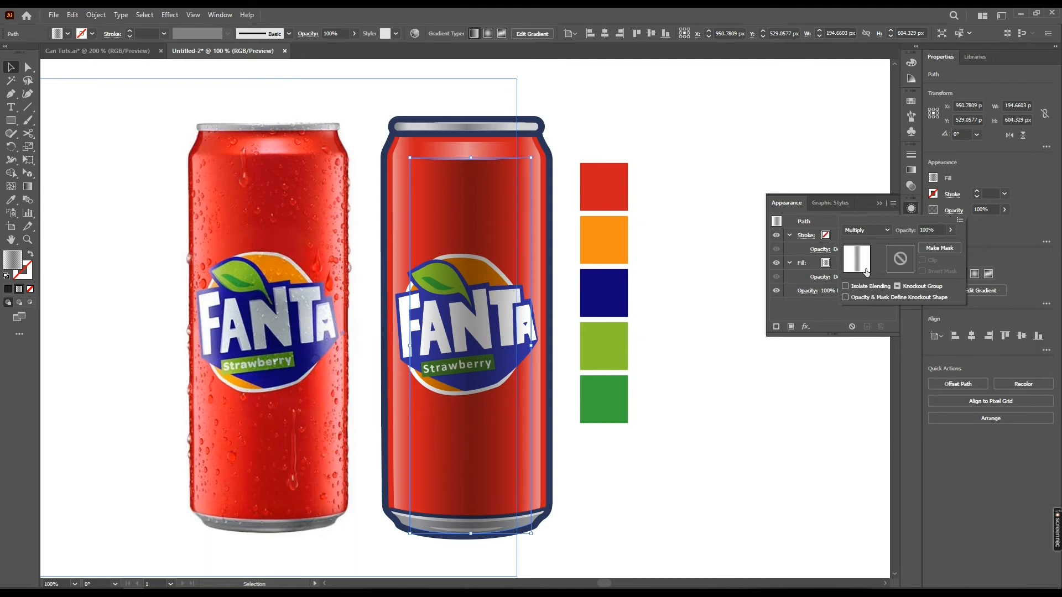
left_click(749, 387)
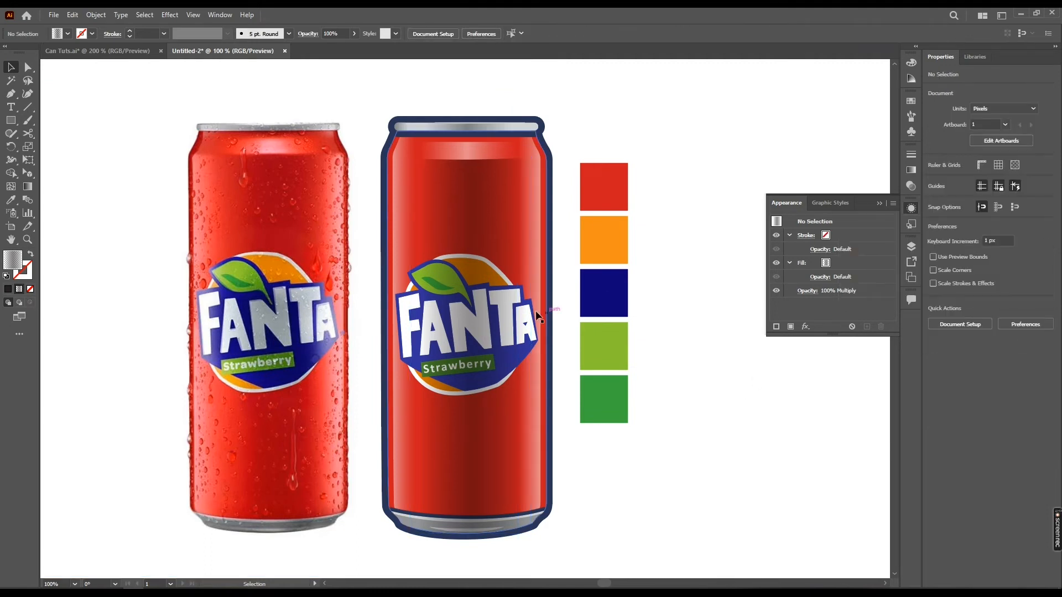
Examine how the central shadow and side highlights overlap the Fanta logo's shapes on the drawn can
left_click_drag(526, 306, 546, 297)
key("ctrl+minus")
left_click(440, 318)
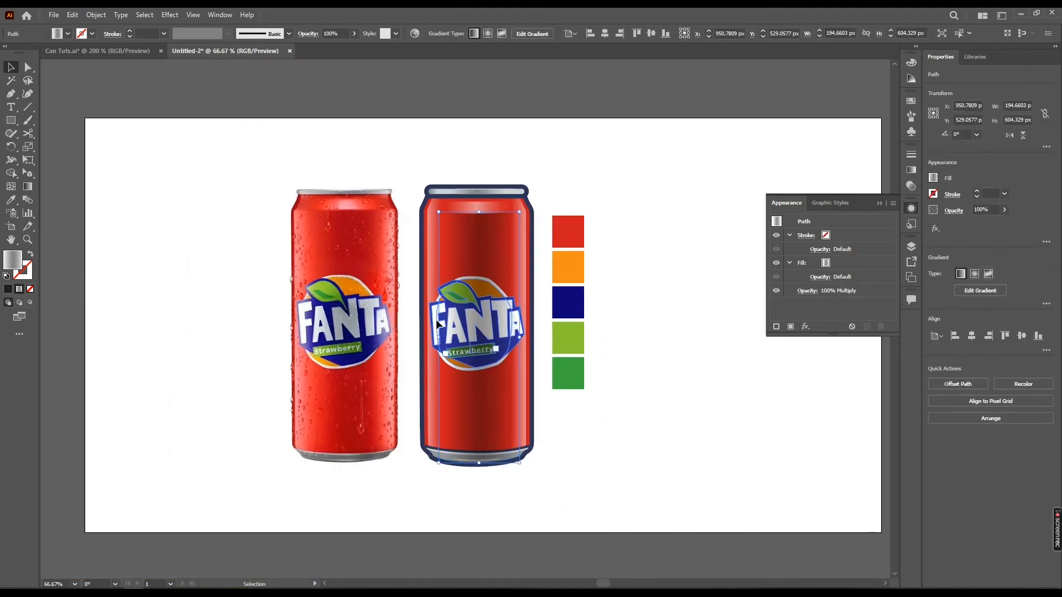
scroll(440, 318, "up", 1)
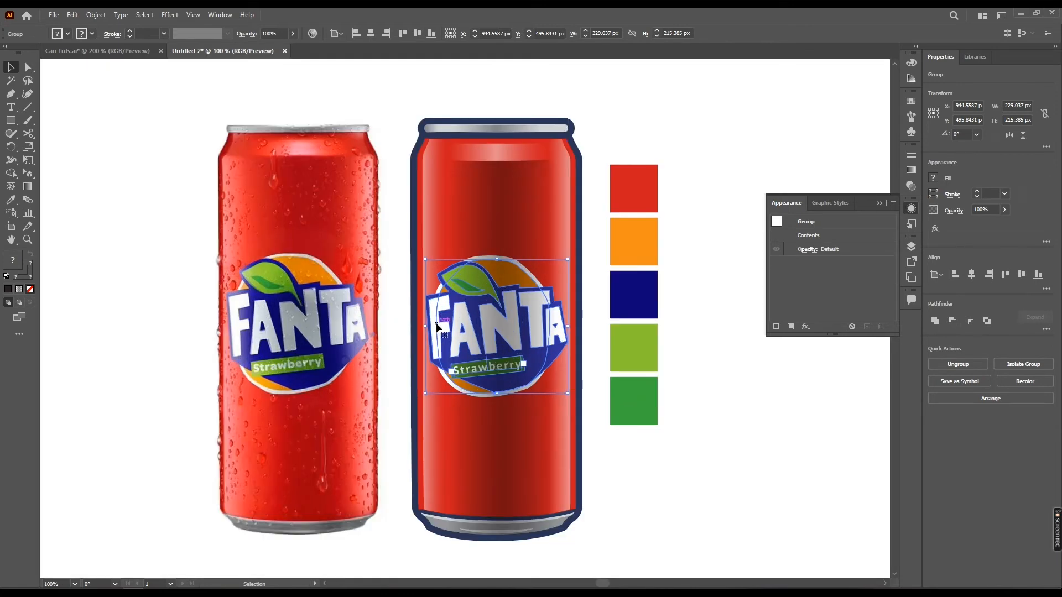
key("a")
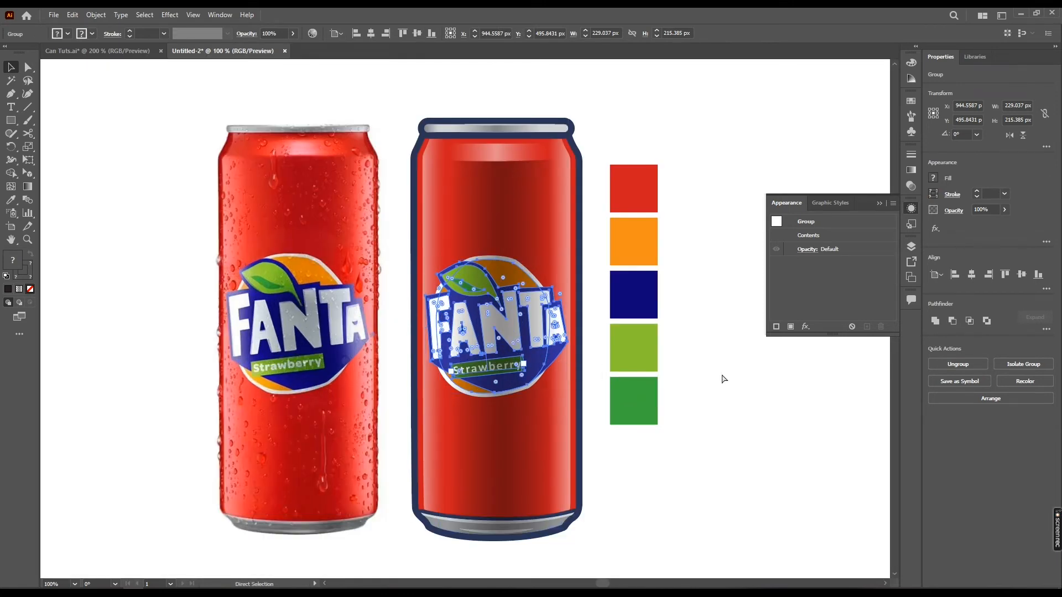
key("v")
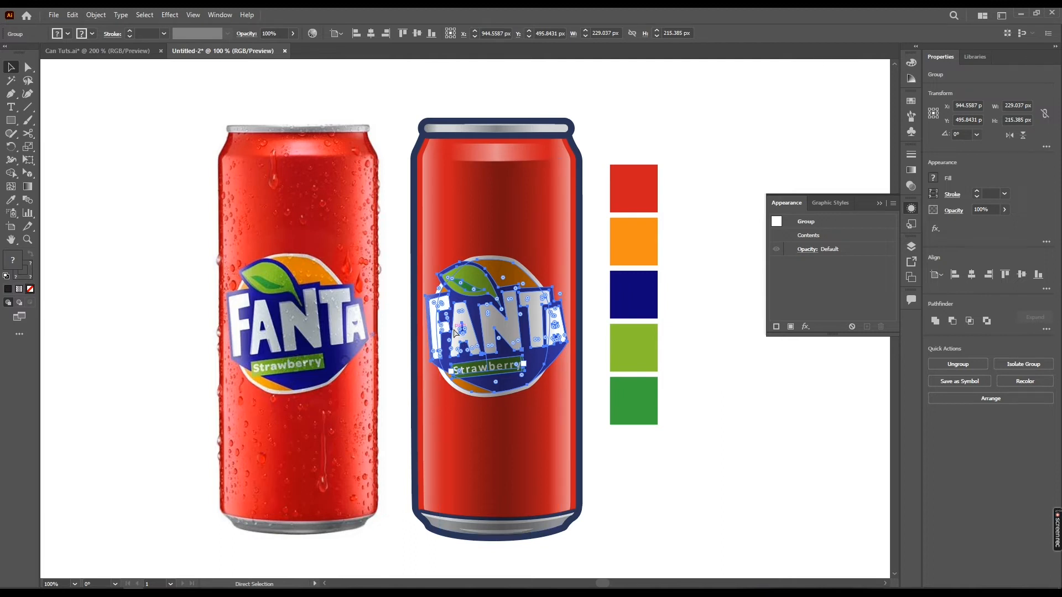
scroll(452, 263, "up", 4)
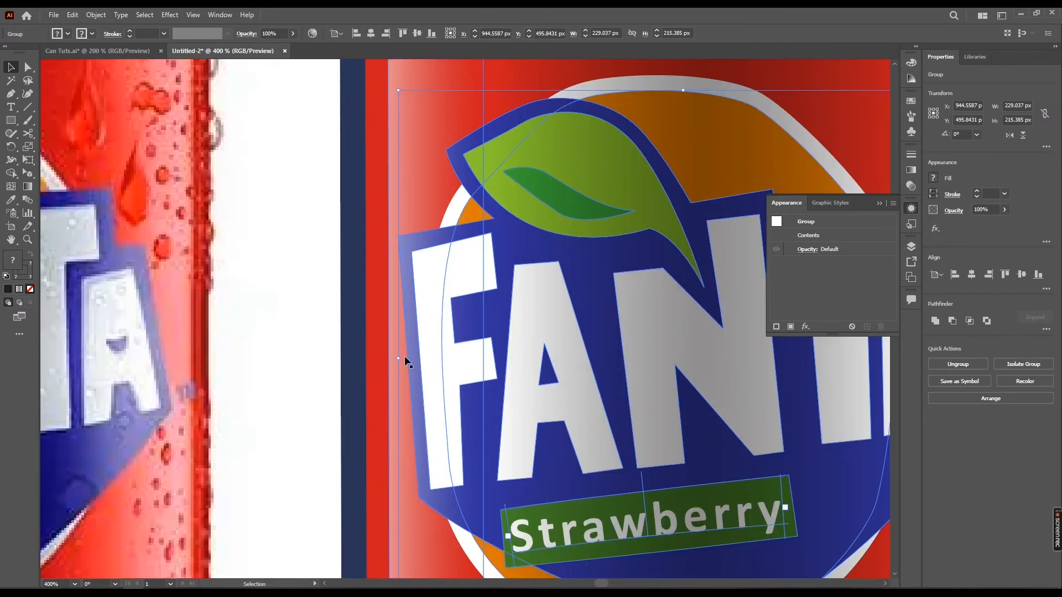
scroll(407, 352, "down", 1)
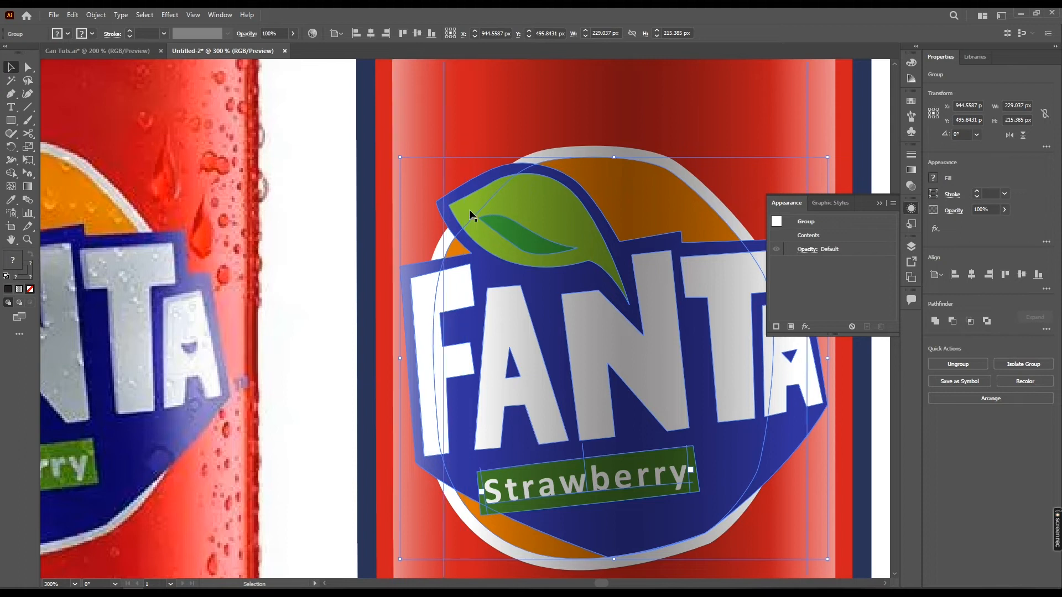
left_click(472, 191)
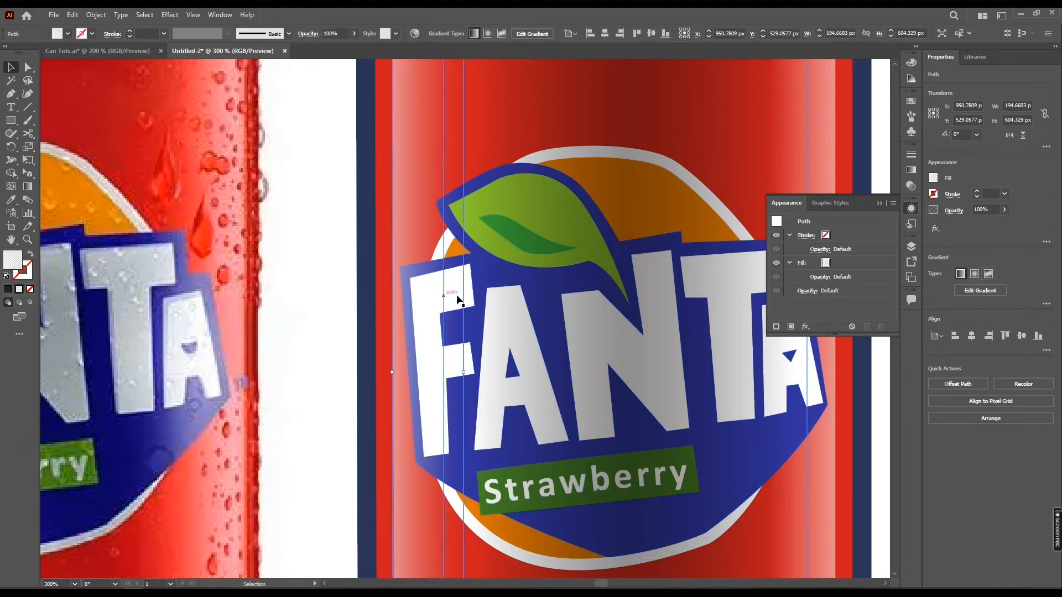
left_click(310, 296)
scroll(365, 273, "down", 1)
scroll(366, 273, "down", 3)
left_click_drag(377, 288, 413, 295)
scroll(407, 319, "up", 2)
left_click(414, 299)
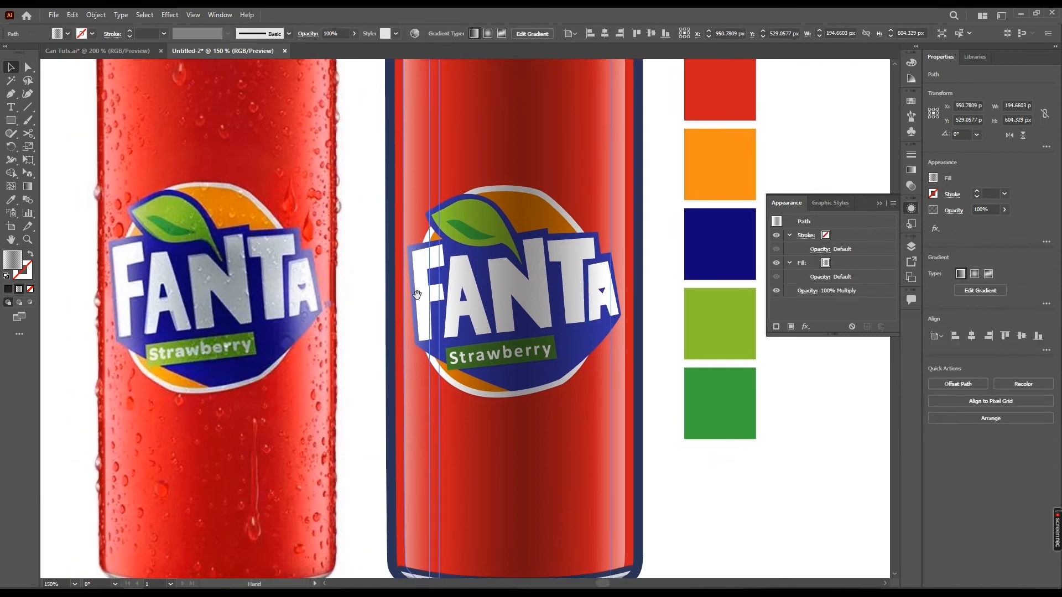
scroll(435, 278, "down", 1)
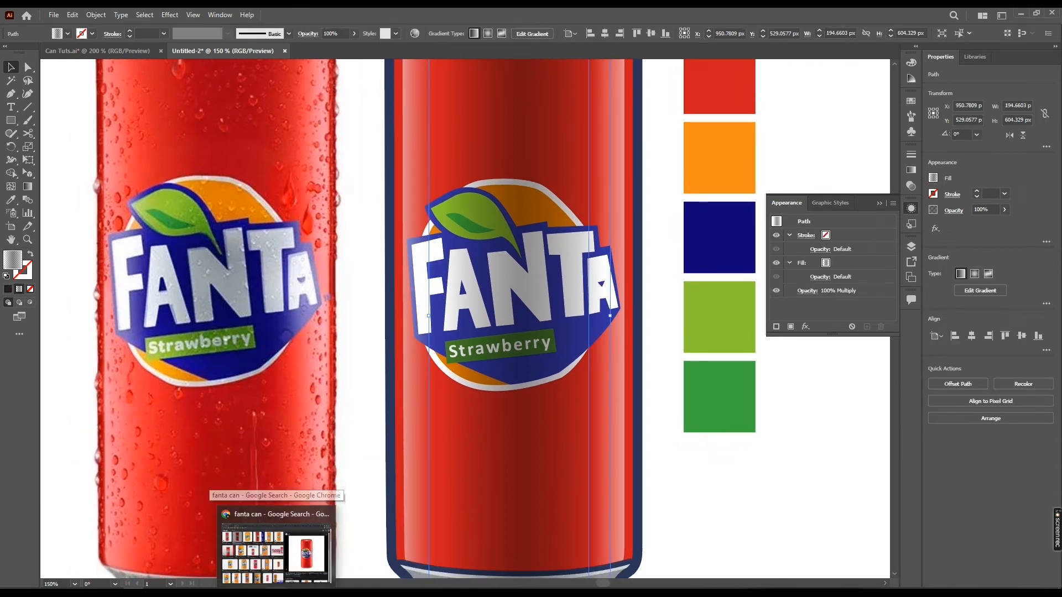
Switch to Google Chrome and search the images for "fanta can logo"
left_click(279, 544)
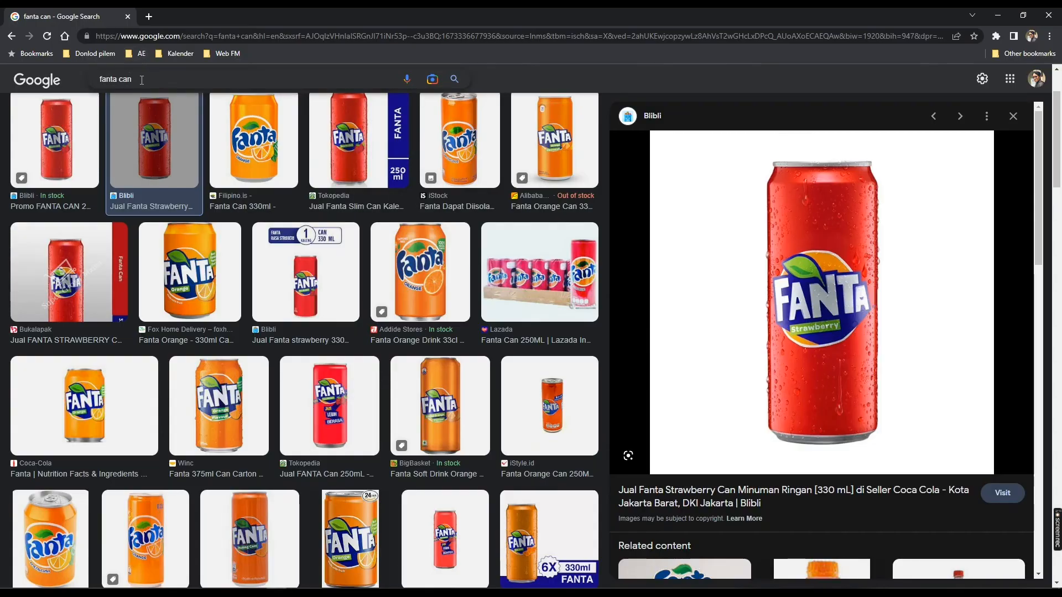
left_click(164, 81)
left_click_drag(164, 82, 118, 81)
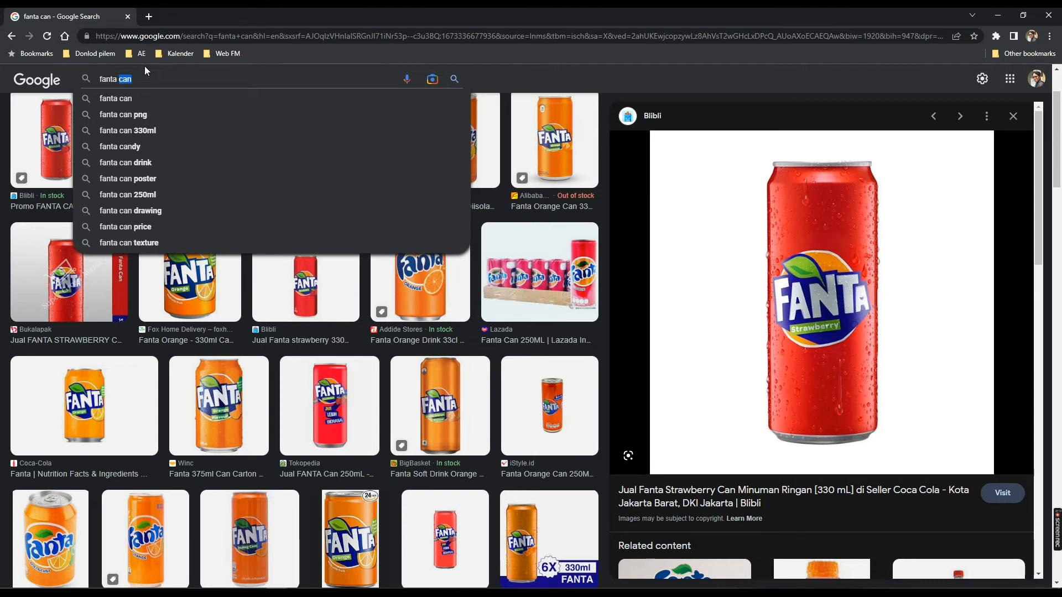
type("logo")
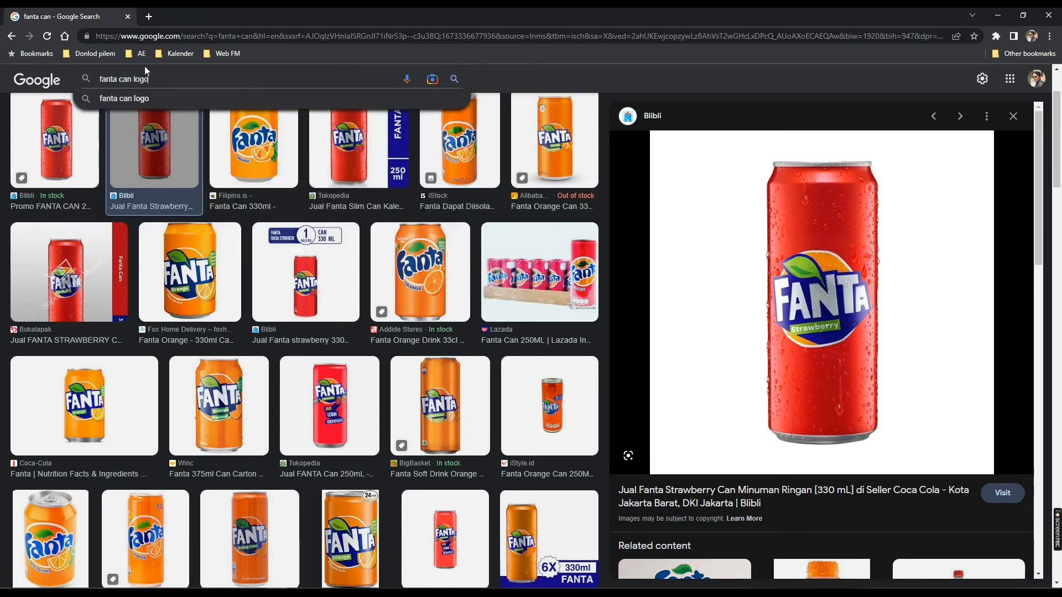
key("Return")
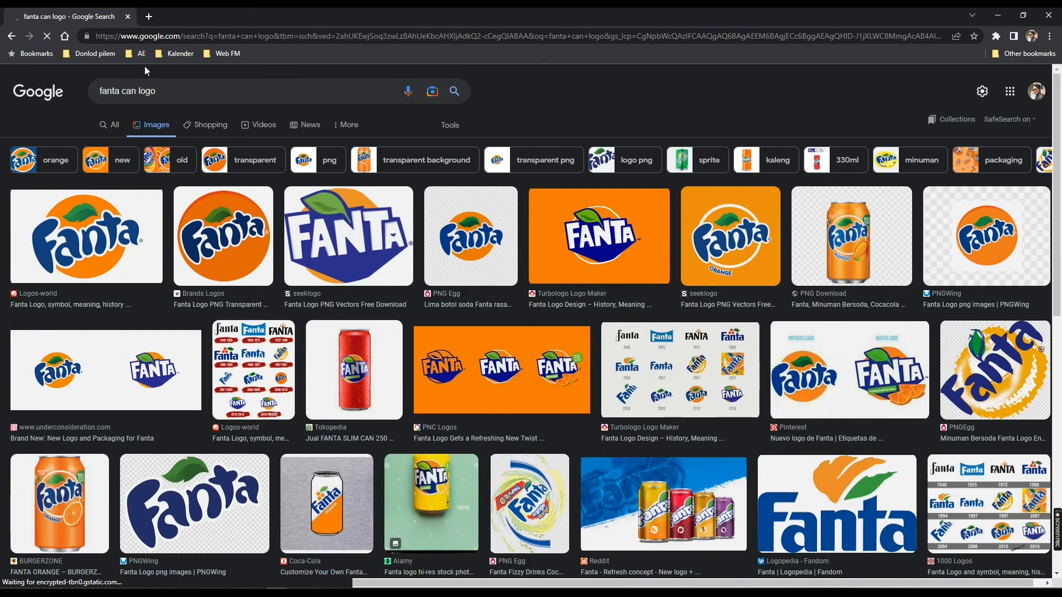
Preview the seeklogo Fanta logo, limit the image results to Large size, and open the Wikipedia Fanta logo's preview
left_click(354, 252)
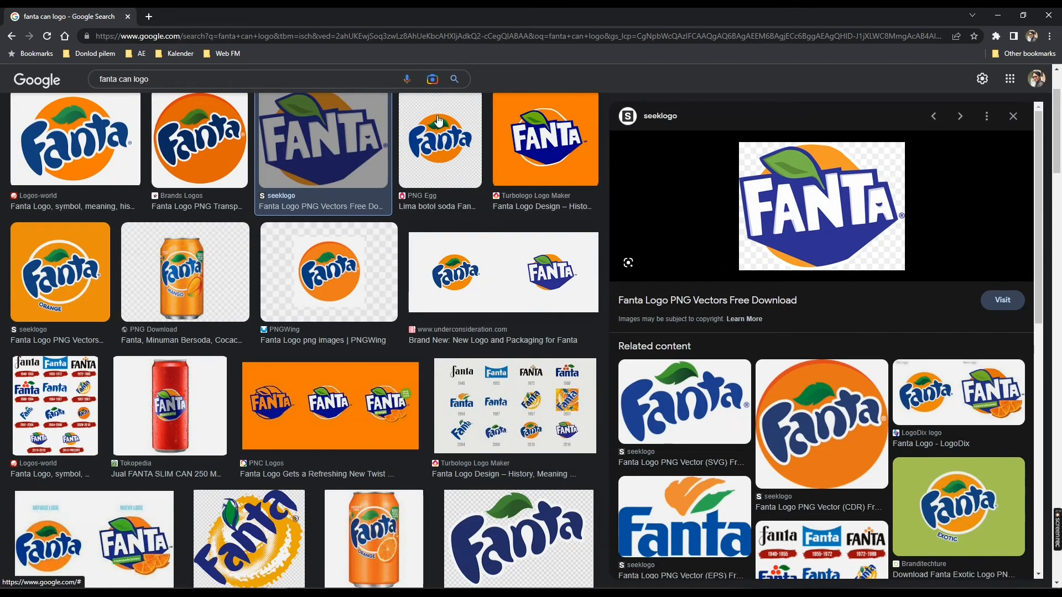
scroll(437, 165, "up", 3)
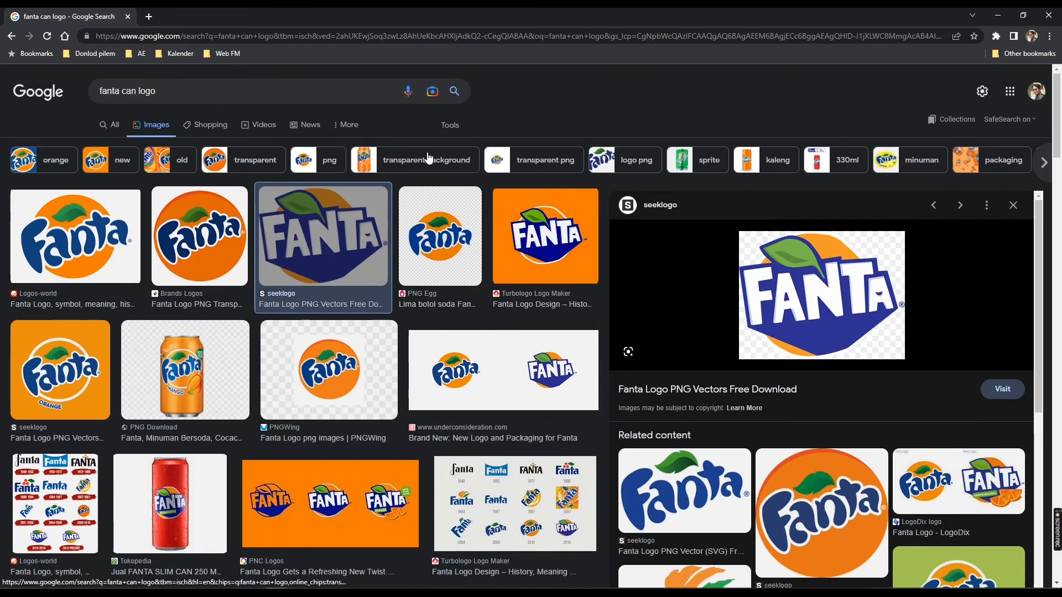
left_click(448, 126)
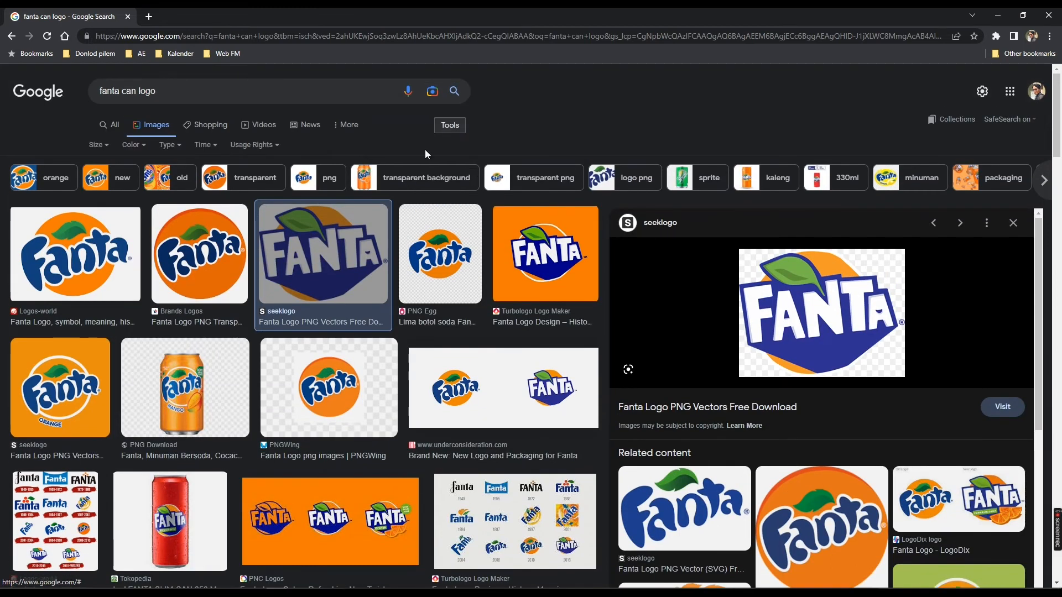
left_click(104, 147)
left_click(101, 184)
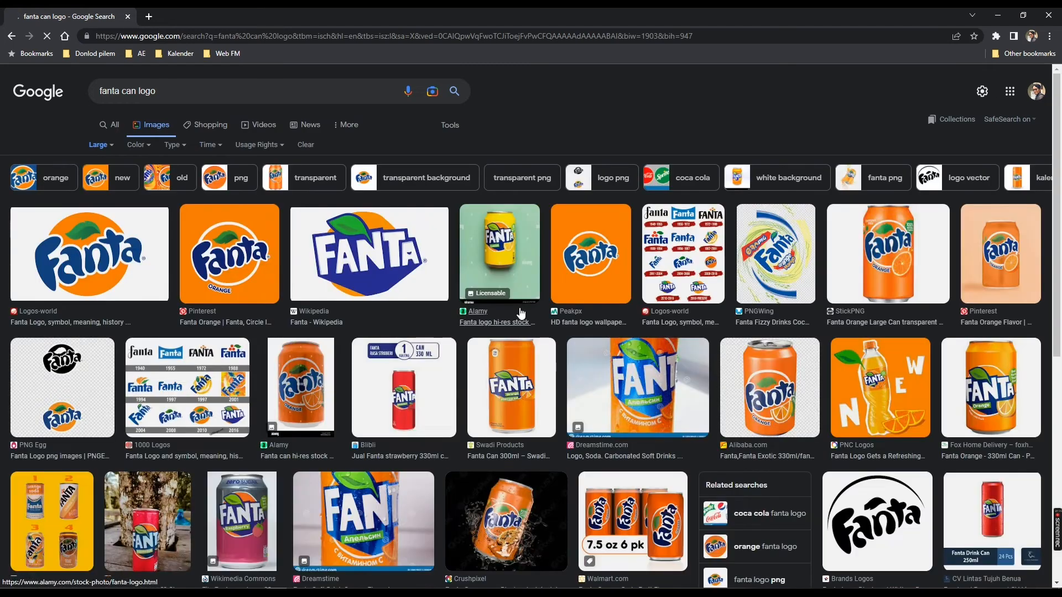
left_click(403, 298)
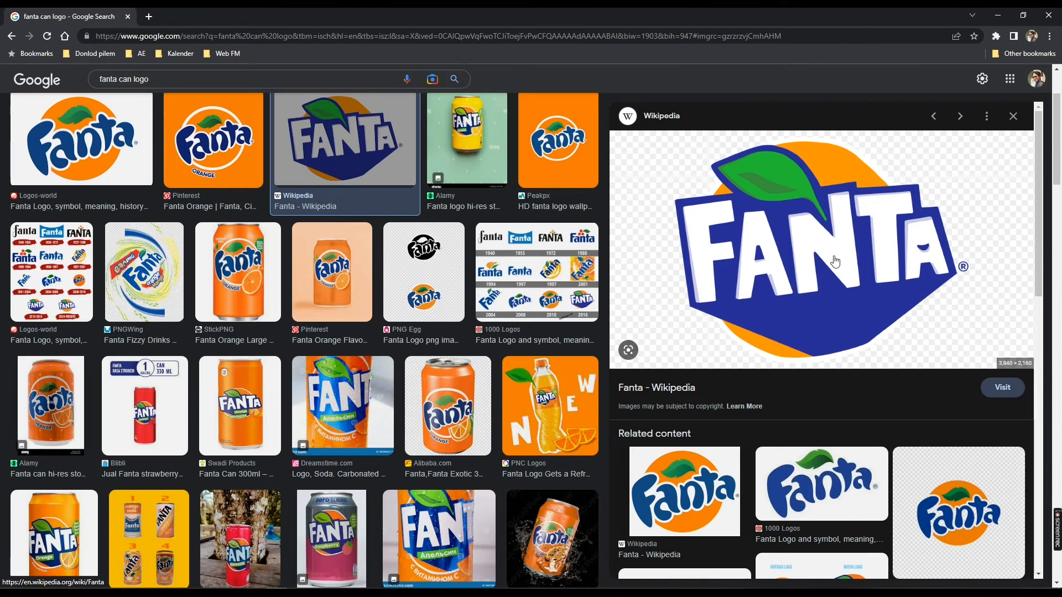
Place Fanta_logo_(2018)_.png from the Fanta folder into the Illustrator document
left_click(71, 583)
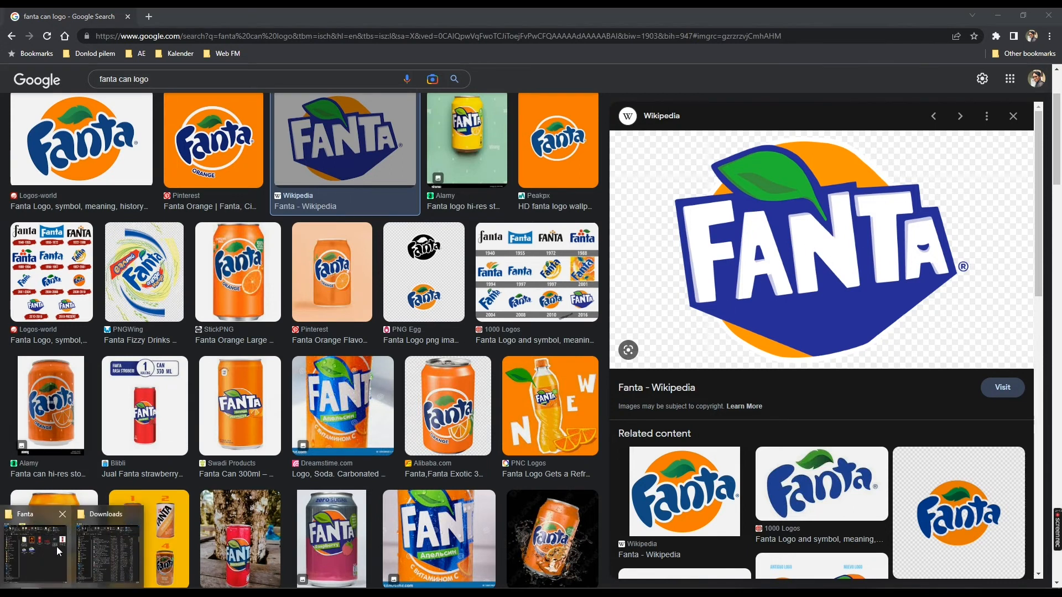
left_click(69, 552)
left_click(589, 314)
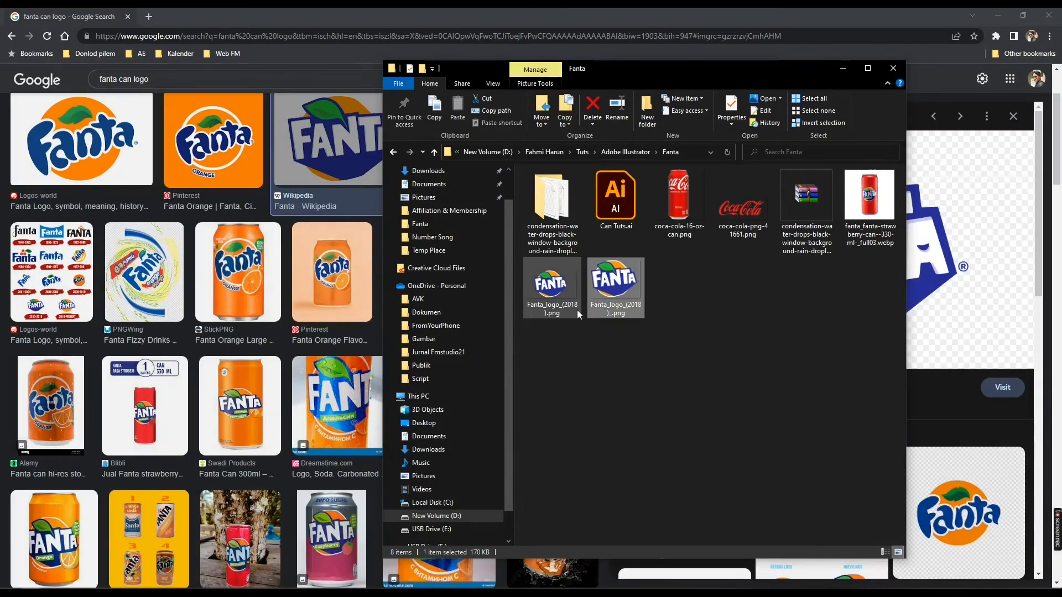
left_click_drag(620, 299, 691, 495)
scroll(649, 371, "down", 4)
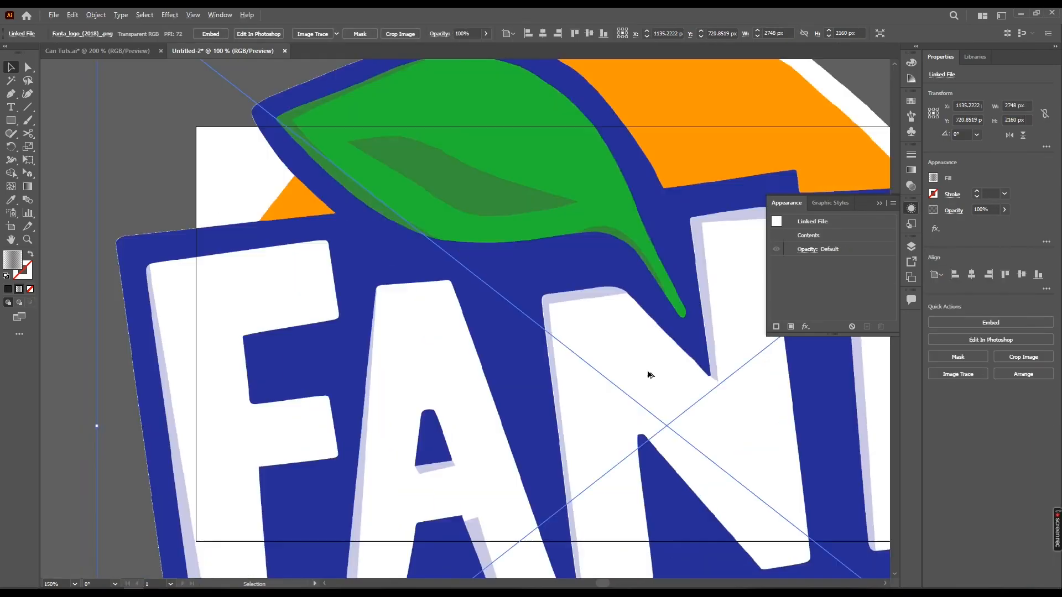
Scale the placed logo image down to about 253 × 199 px and position it over the can's drawn logo
left_click_drag(372, 173, 645, 359)
scroll(673, 414, "up", 4)
left_click_drag(689, 396, 530, 280)
left_click_drag(618, 357, 611, 355)
left_click_drag(518, 268, 535, 280)
left_click_drag(463, 269, 491, 287)
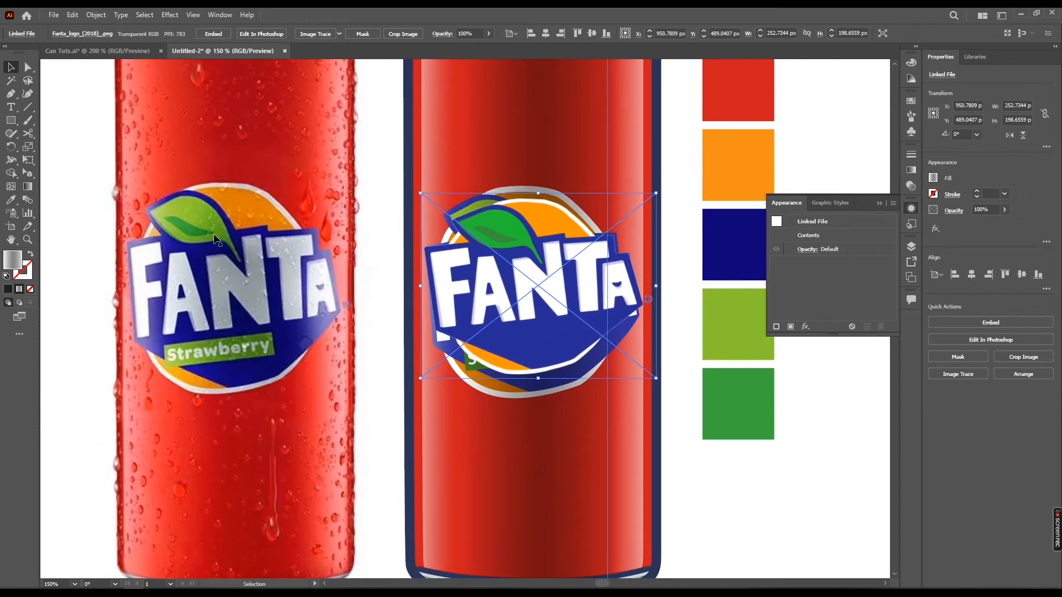
Stretch the placed logo image to about 233 px high over the drawn logo, and delete it
left_click_drag(307, 308, 370, 325)
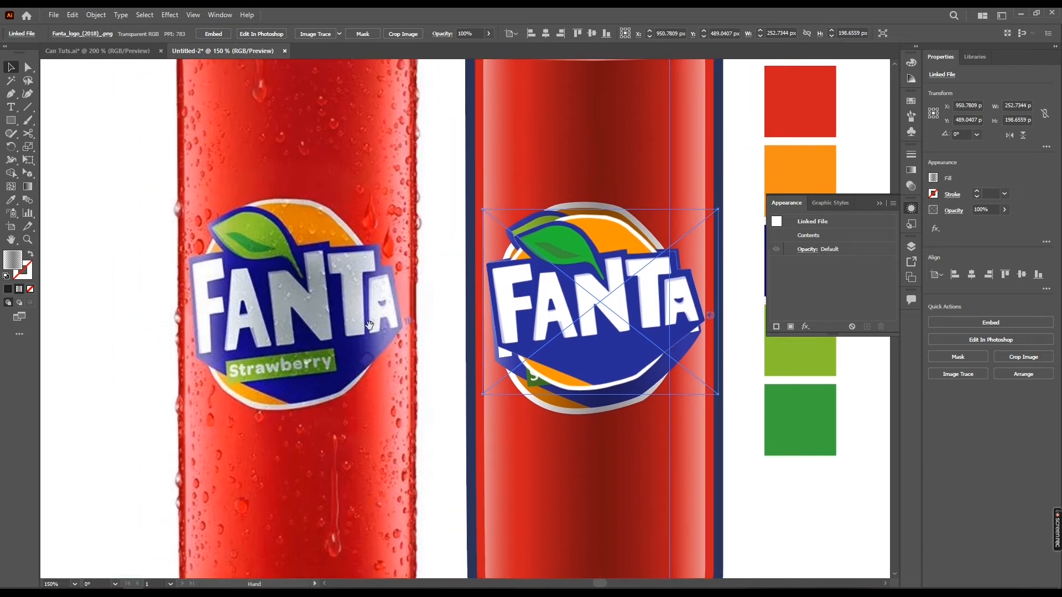
scroll(322, 284, "down", 1)
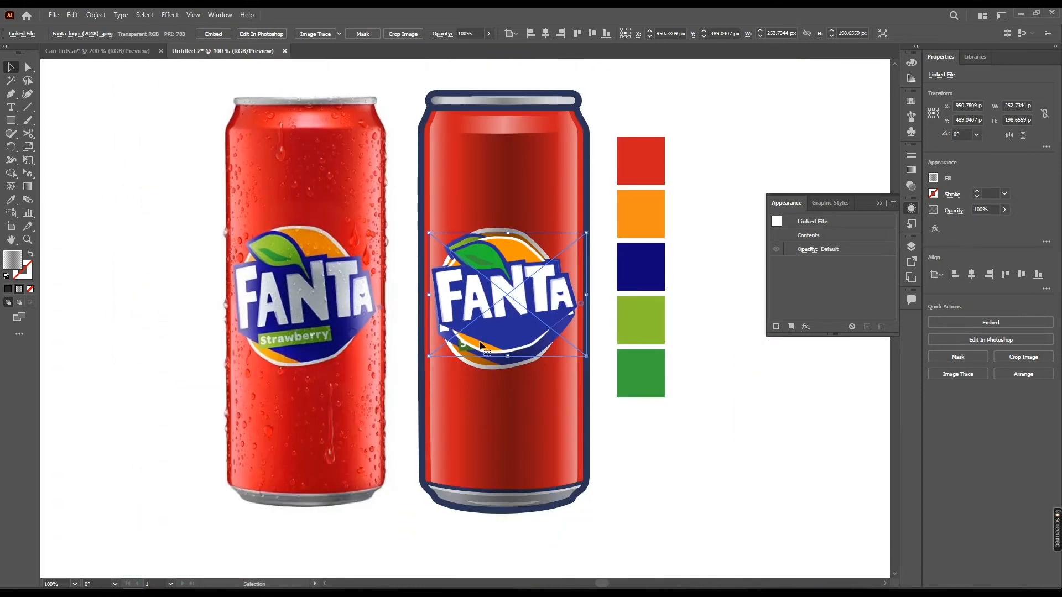
left_click_drag(542, 321, 584, 329)
left_click_drag(578, 256, 580, 255)
left_click_drag(573, 319, 223, 307)
left_click_drag(209, 235, 208, 235)
left_click_drag(232, 321, 407, 324)
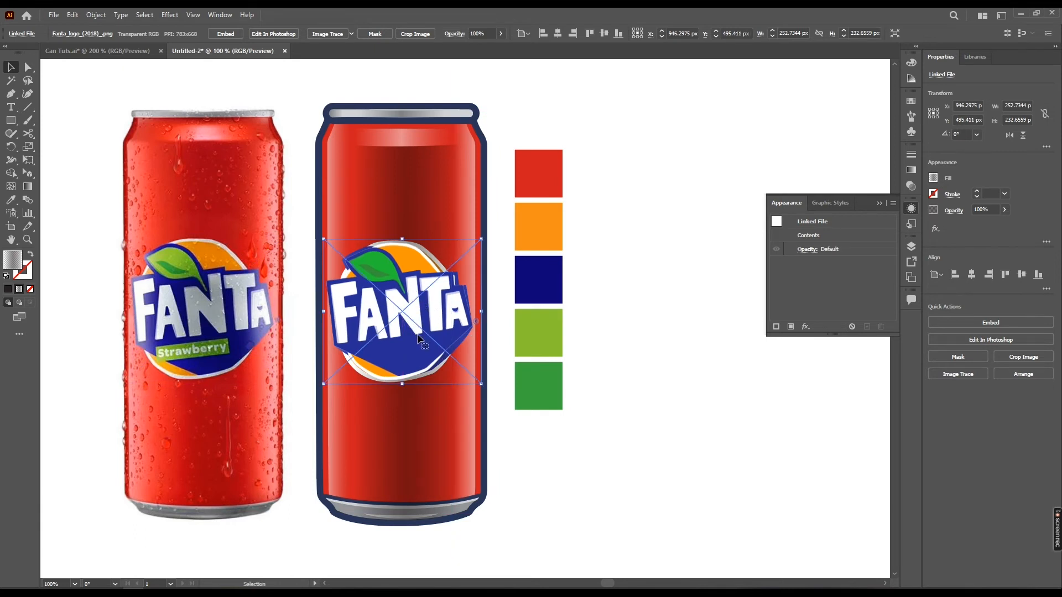
key("Delete")
Delete the five color swatch squares beside the drawn can
key("space")
left_click_drag(538, 359, 568, 356)
left_click_drag(426, 415, 468, 410)
key("space")
left_click_drag(636, 474, 630, 531)
left_click(612, 222)
left_click_drag(651, 191, 595, 485)
key("Delete")
Compare the drawn can with the reference photo and examine the water droplets on the photo's lower half
key("space")
left_click_drag(438, 287, 505, 263)
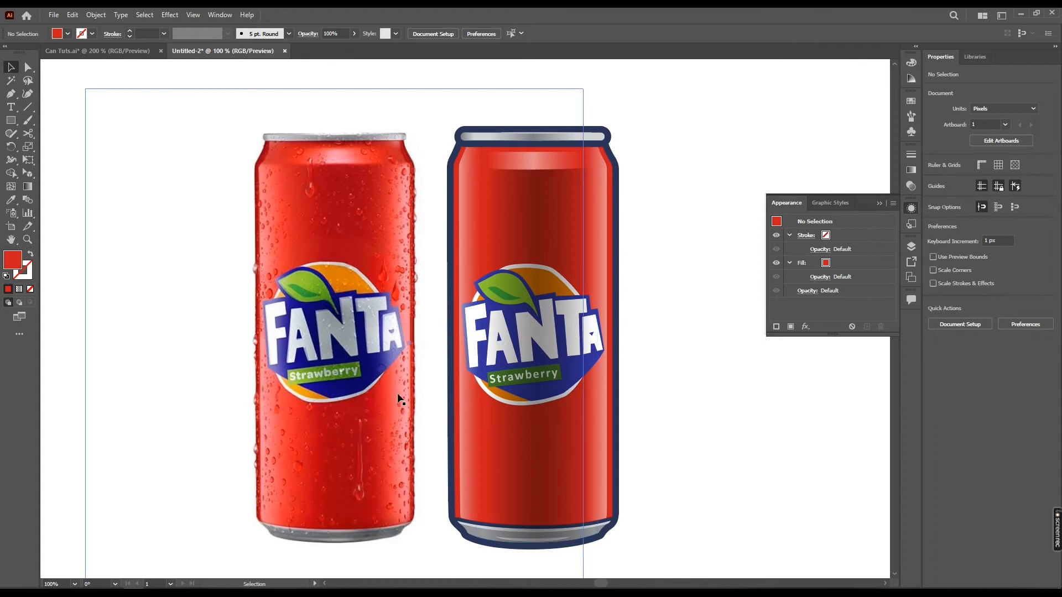
key("space")
left_click_drag(398, 398, 387, 375)
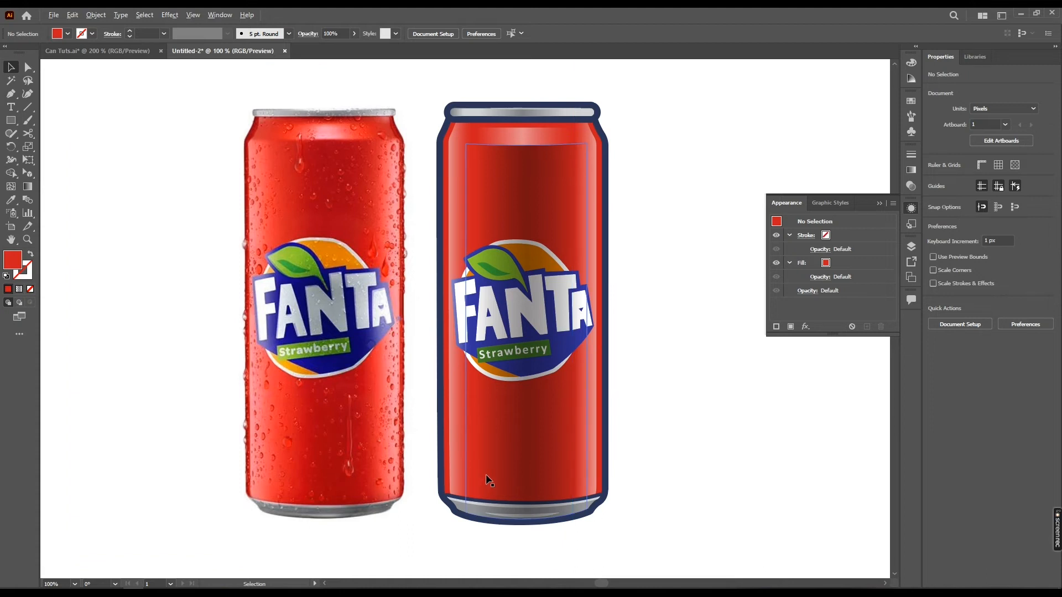
scroll(526, 477, "up", 1)
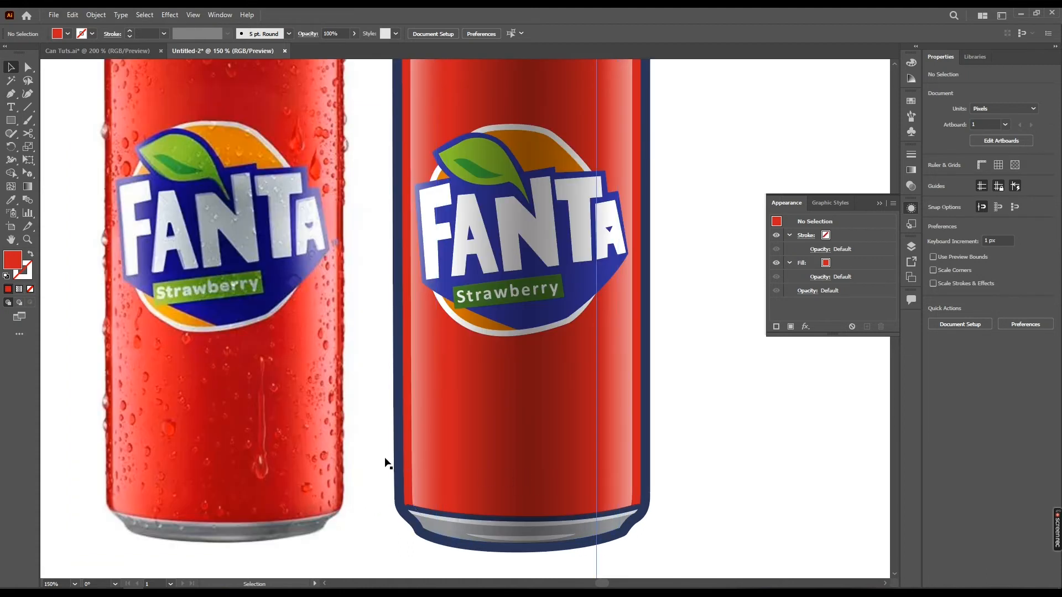
scroll(163, 461, "up", 1)
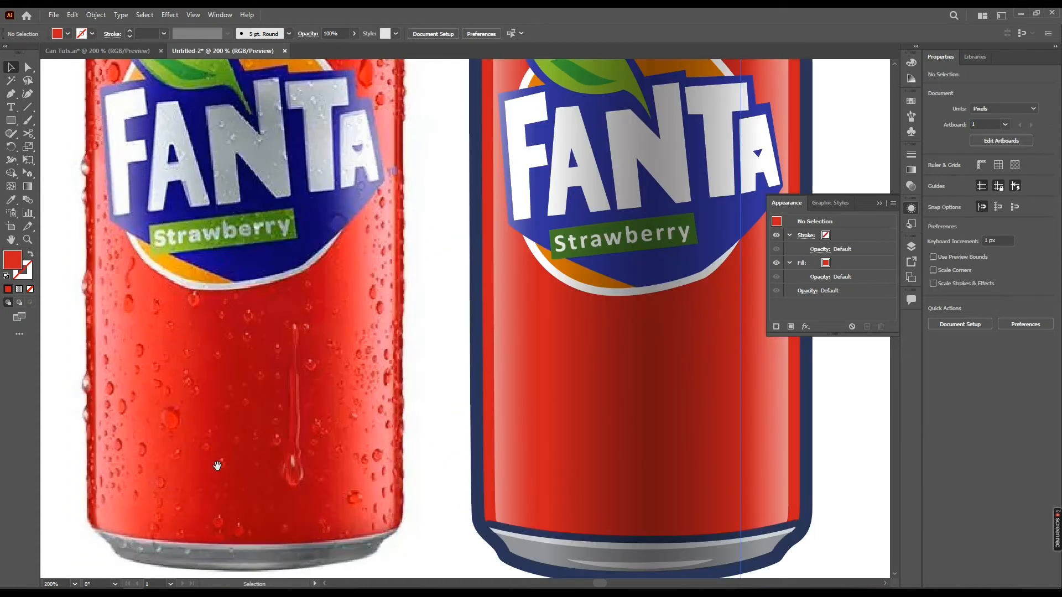
left_click_drag(218, 463, 283, 459)
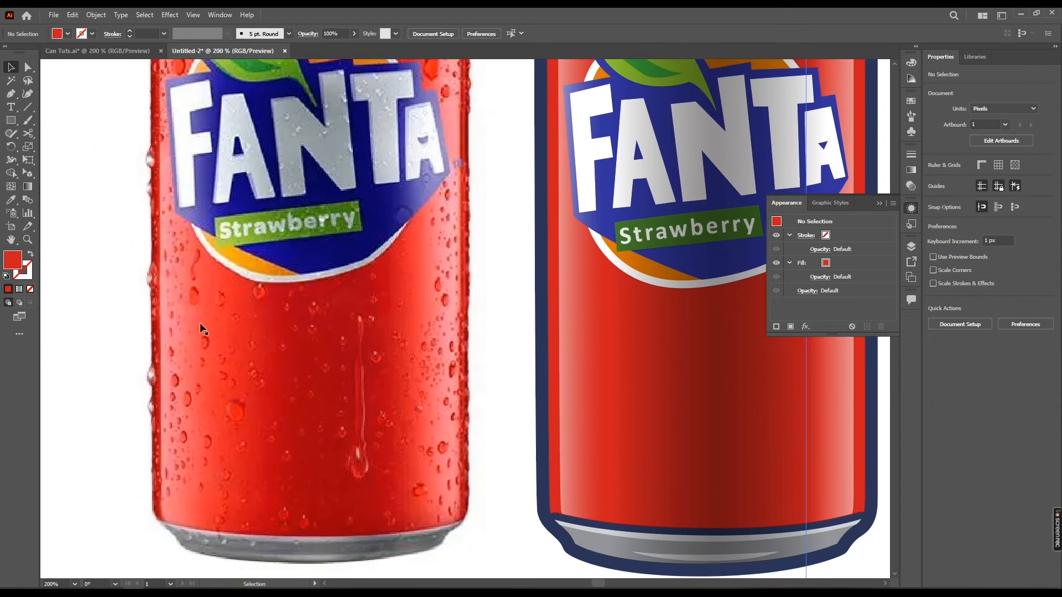
Draw a red ellipse about 28 × 37 px on the can below the Strawberry label
left_click_drag(586, 387, 426, 368)
key("p")
scroll(525, 363, "up", 3)
key("l")
scroll(521, 363, "down", 2)
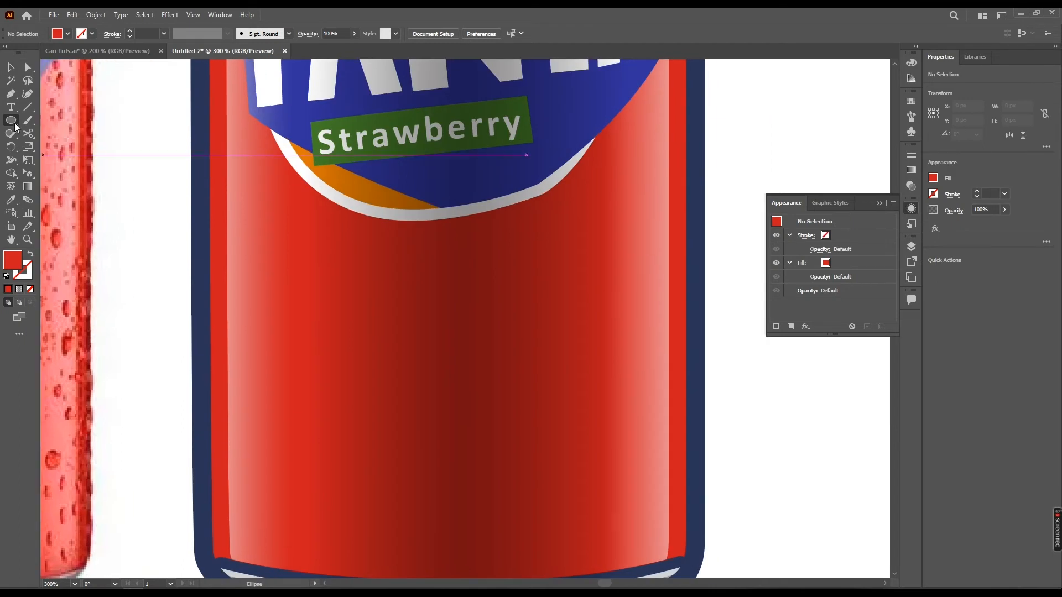
left_click_drag(323, 318, 377, 388)
scroll(352, 367, "up", 1)
Reshape the red ellipse into an irregular droplet about 29 × 38 px by shifting its upper, lower and side anchor points
key("a")
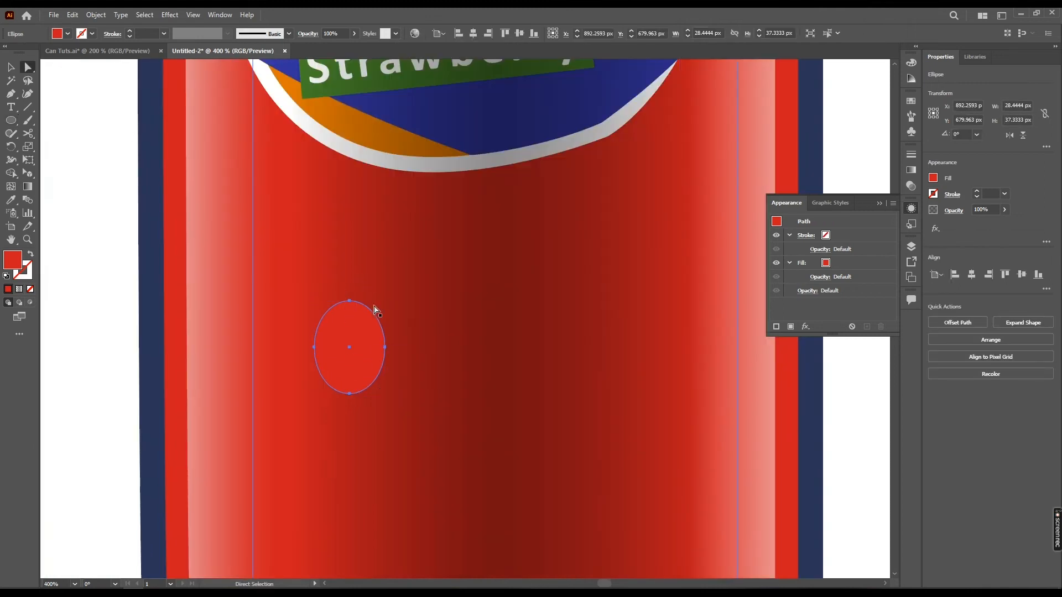
left_click(349, 302)
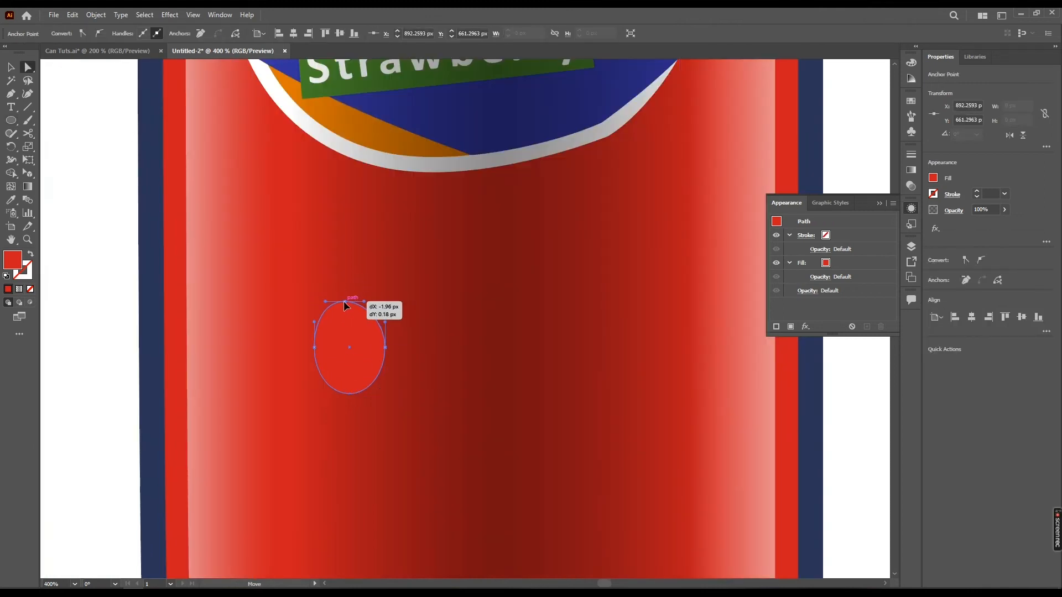
left_click(349, 394)
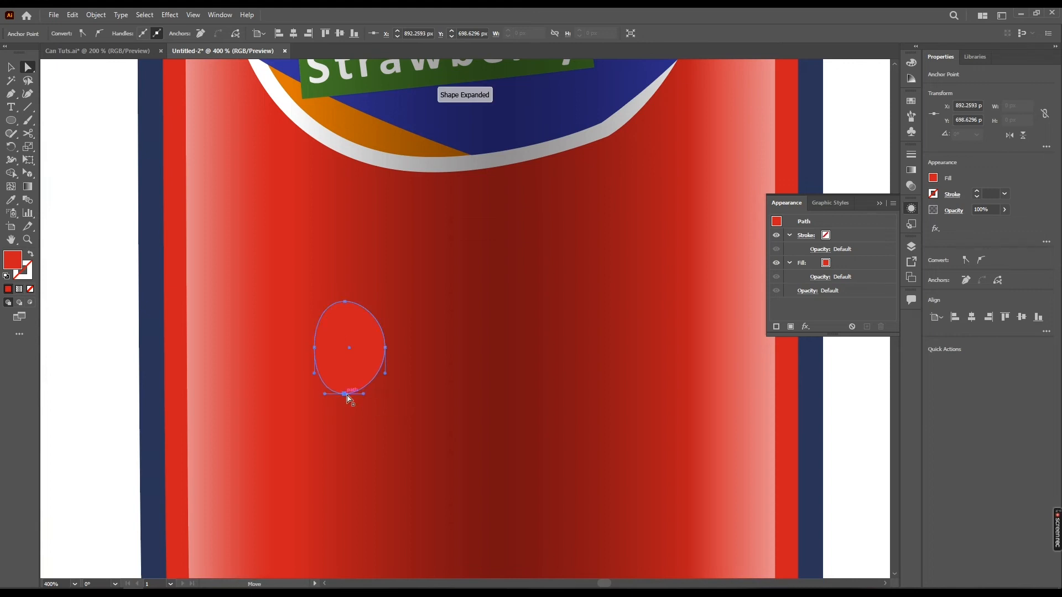
left_click_drag(344, 304, 338, 300)
left_click_drag(342, 395, 338, 394)
left_click_drag(380, 349, 375, 337)
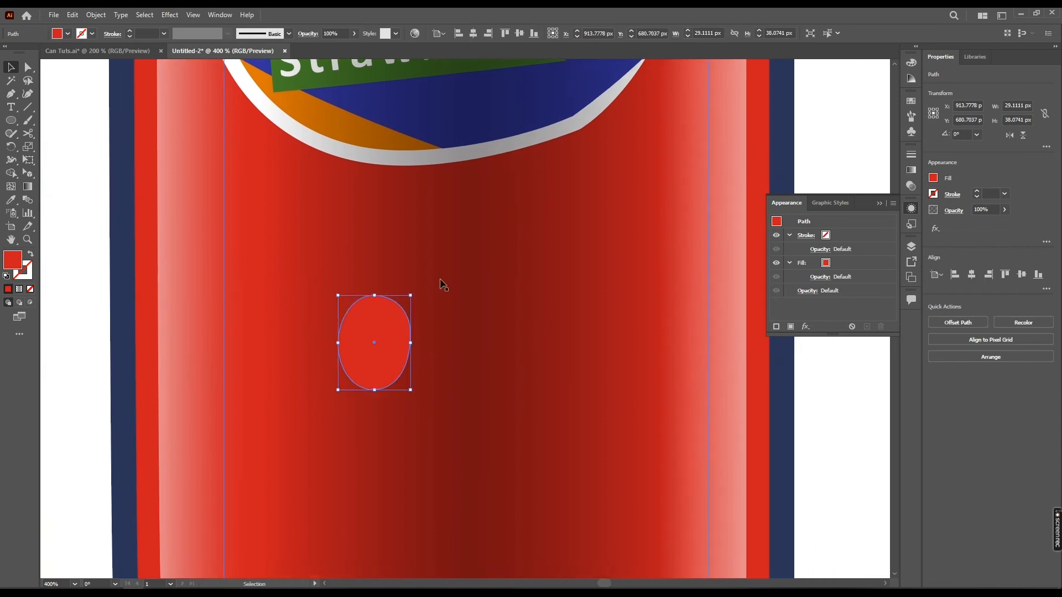
Give the red droplet shape a white fill and lower its opacity to 18%
left_click(67, 34)
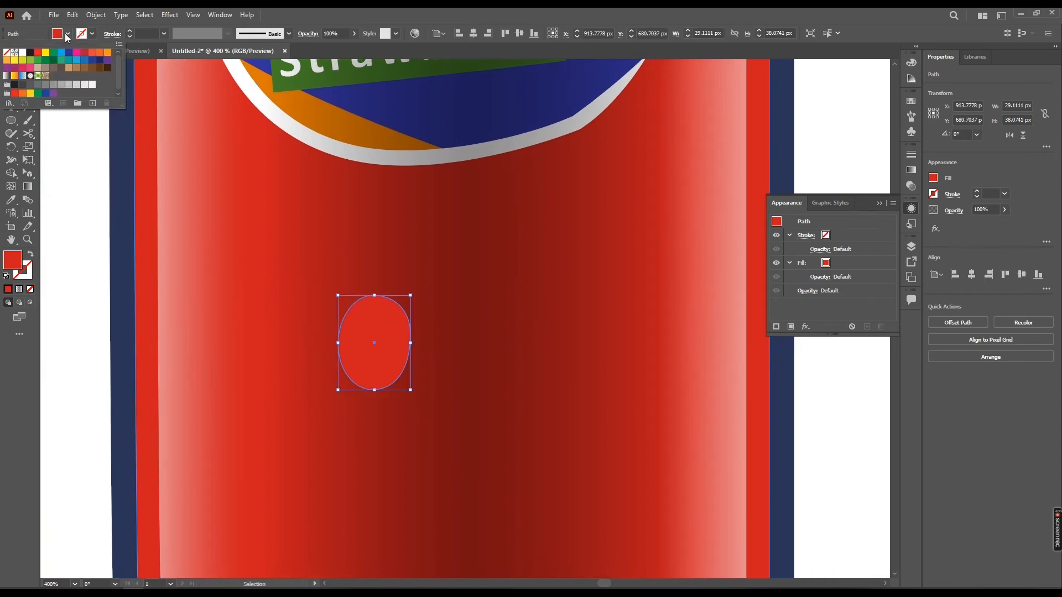
left_click(22, 53)
left_click(1014, 216)
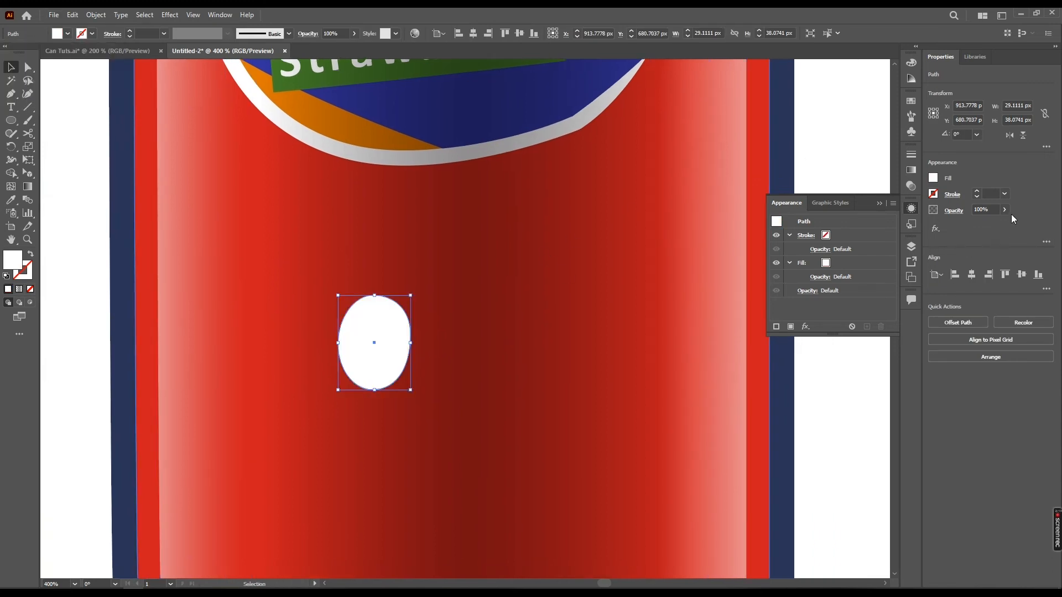
left_click(1005, 209)
left_click_drag(1005, 223, 972, 229)
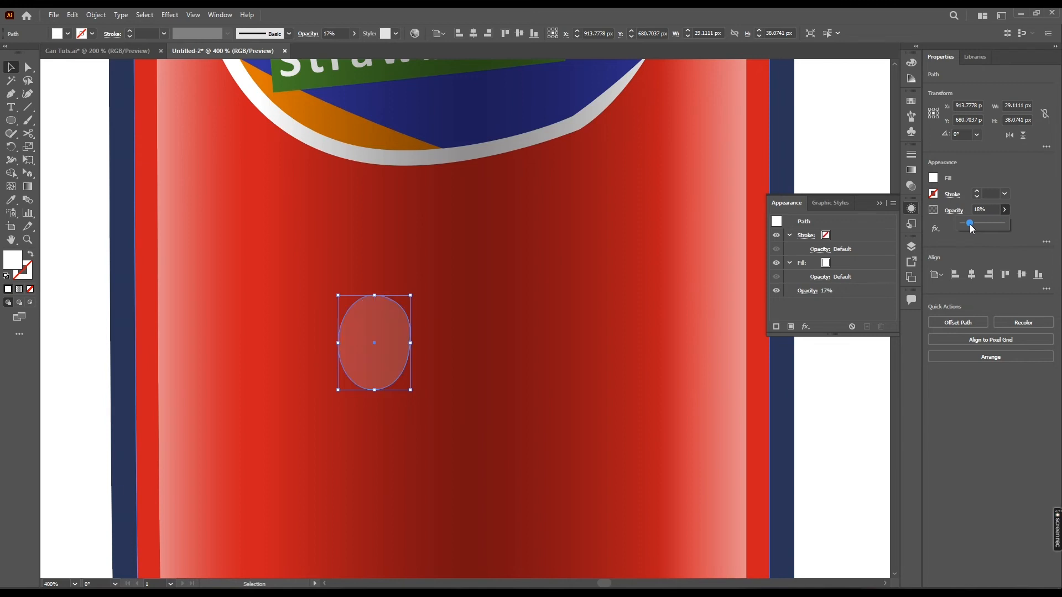
Draw a white ellipse about 11 × 16 px inside the droplet's lower-left part and tilt it about 16°
left_click_drag(399, 338, 427, 303)
scroll(425, 322, "up", 1)
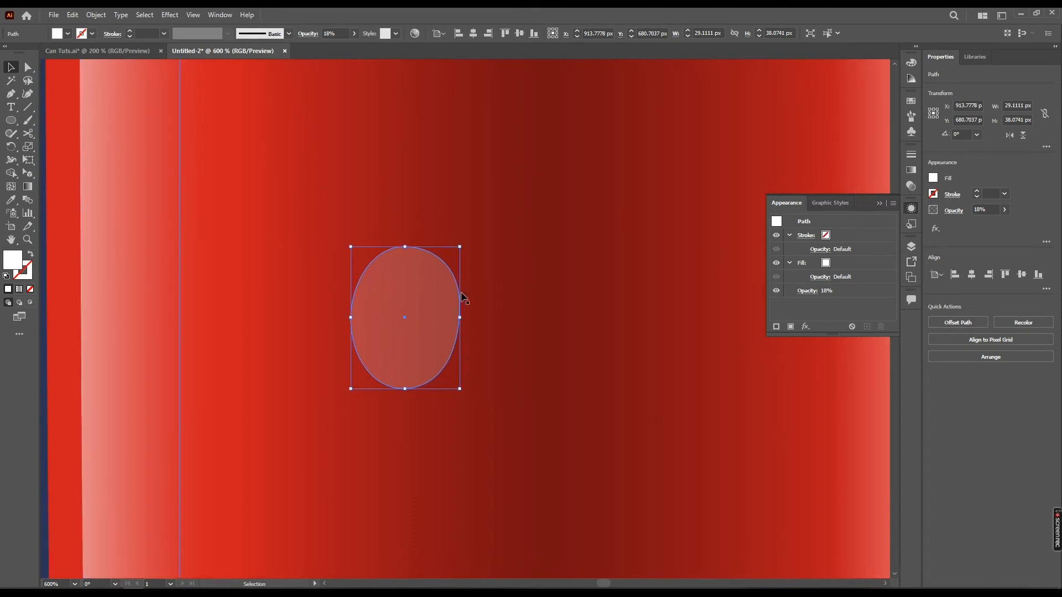
key("l")
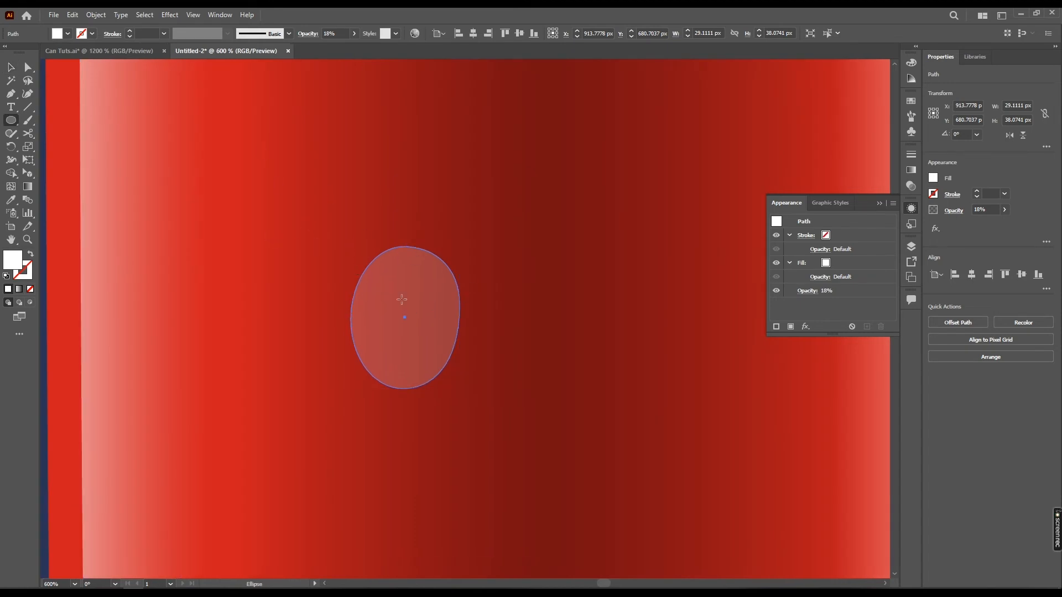
left_click_drag(374, 298, 414, 356)
key("v")
left_click_drag(418, 293, 404, 282)
left_click_drag(393, 337, 387, 351)
key("ctrl+shift+a")
Reshape the droplet body's right side by adjusting the anchor point there
left_click(438, 281)
key("a")
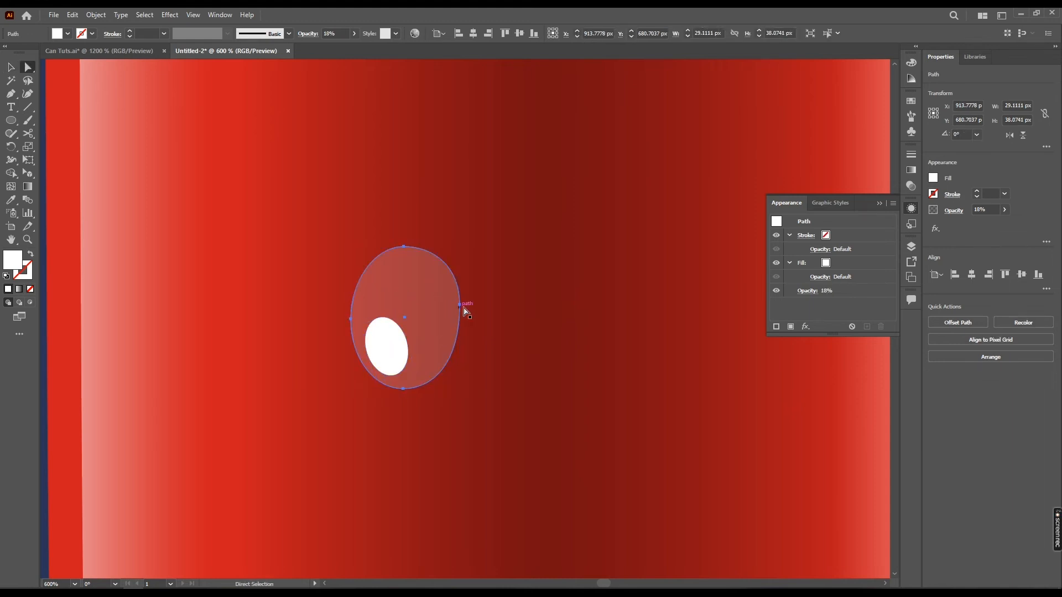
left_click(460, 304)
left_click_drag(460, 265, 463, 311)
Set the small tilted highlight ellipse's opacity to 20%
key("v")
left_click(396, 354)
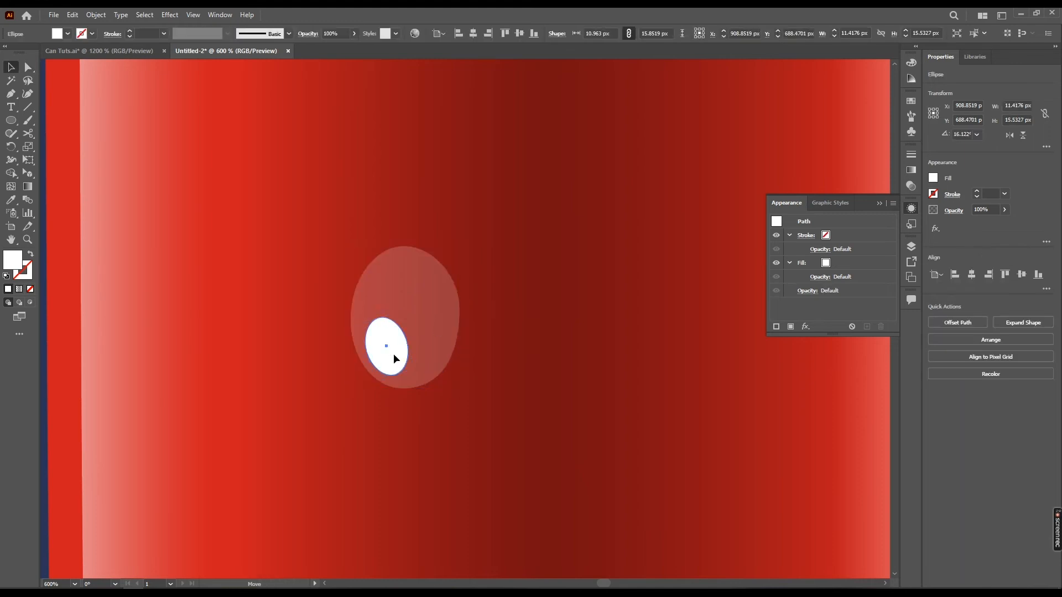
left_click_drag(983, 226, 975, 224)
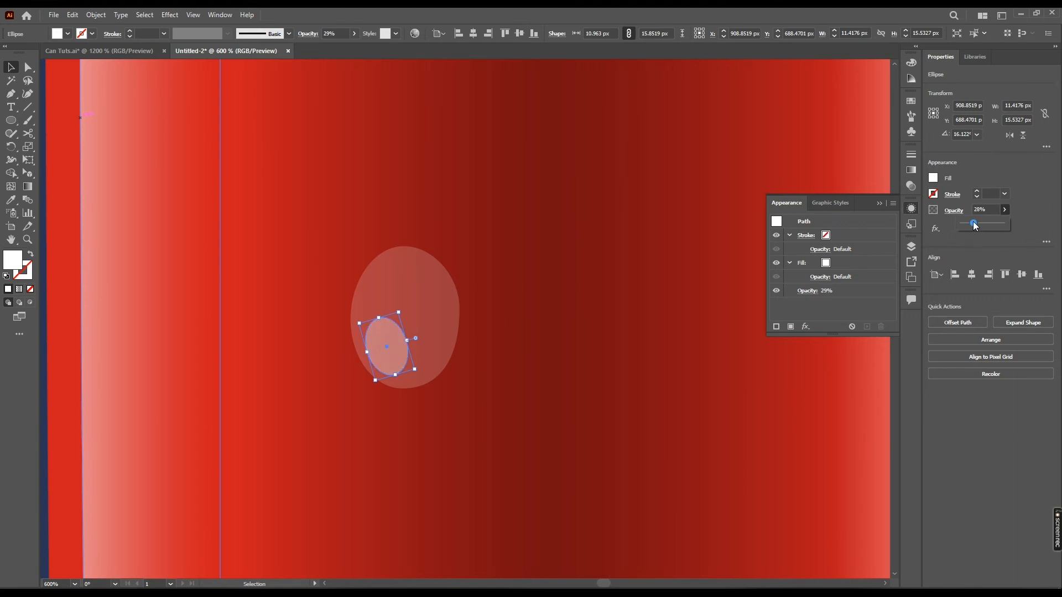
left_click_drag(974, 225, 972, 224)
left_click(954, 212)
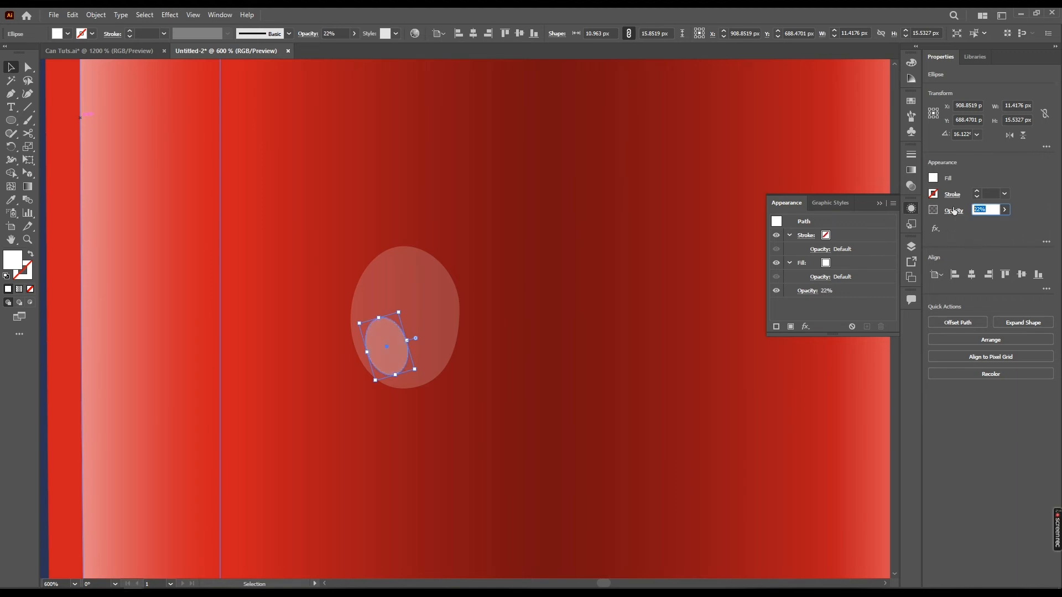
key("Return")
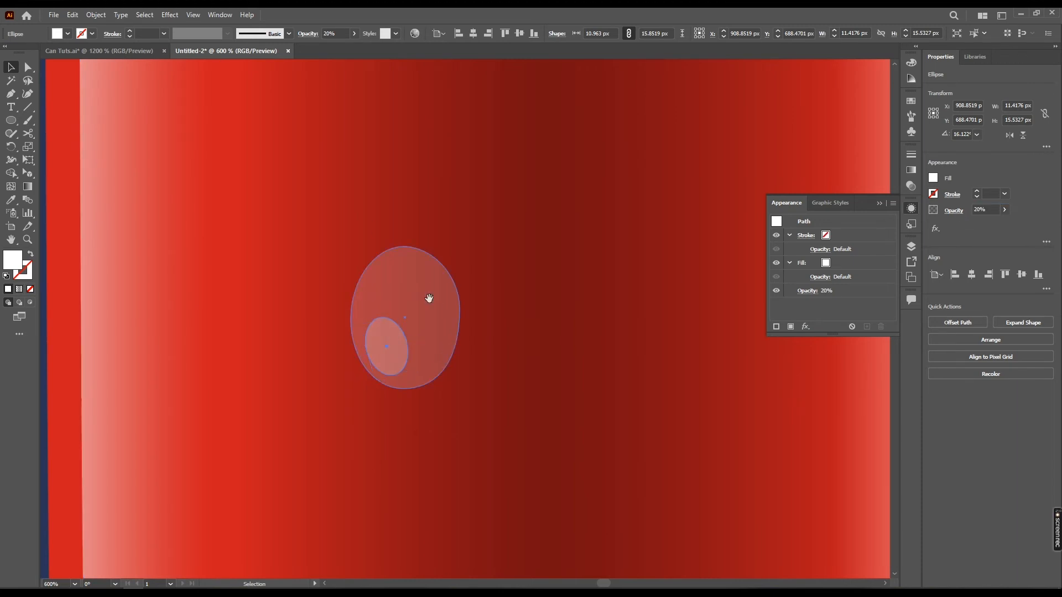
Refine the curve at the droplet body's right anchor by adjusting its direction handle
left_click(429, 289)
left_click_drag(430, 289, 408, 281)
key("a")
left_click(438, 301)
left_click_drag(439, 359, 441, 359)
left_click(393, 338)
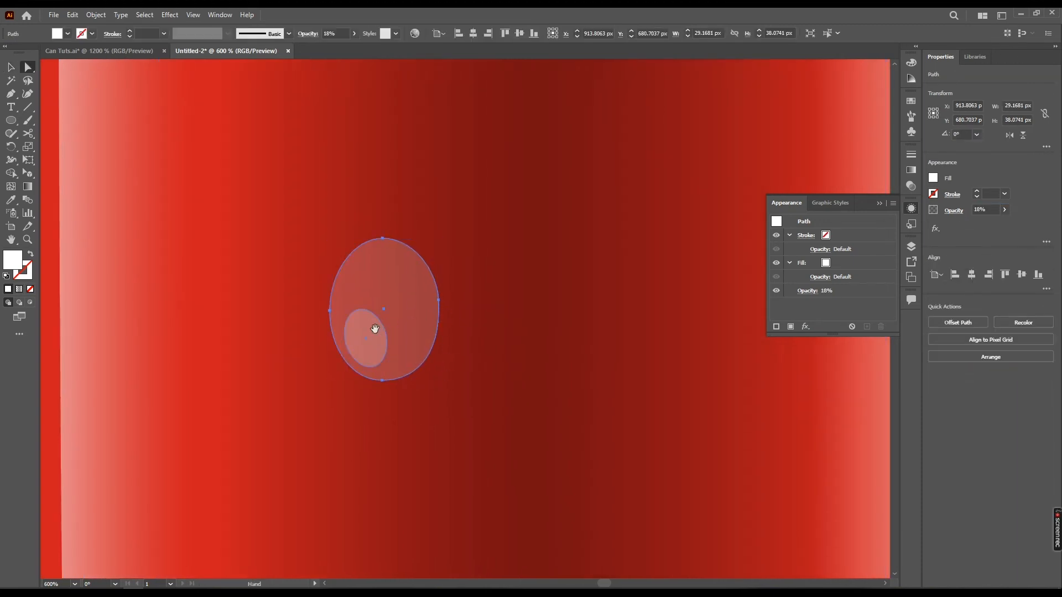
left_click_drag(377, 331, 393, 334)
Draw a white ellipse over the droplet, resize it to about 24 × 27 px and rotate it 3.4°
key("p")
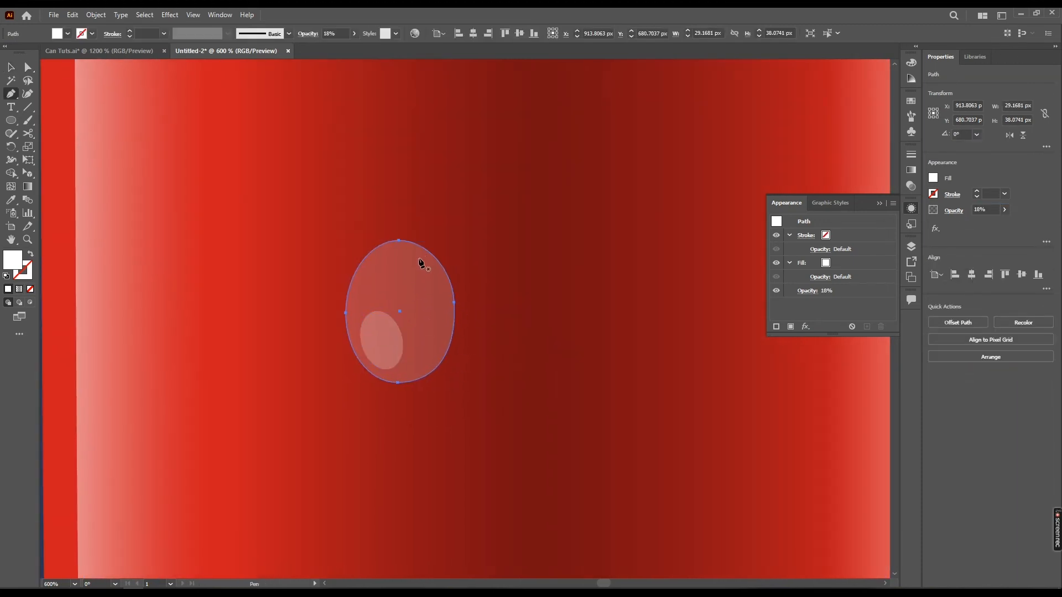
key("l")
mouse_move(377, 252)
left_mouse_down()
mouse_move(434, 360)
mouse_move(467, 379)
left_mouse_up()
key("v")
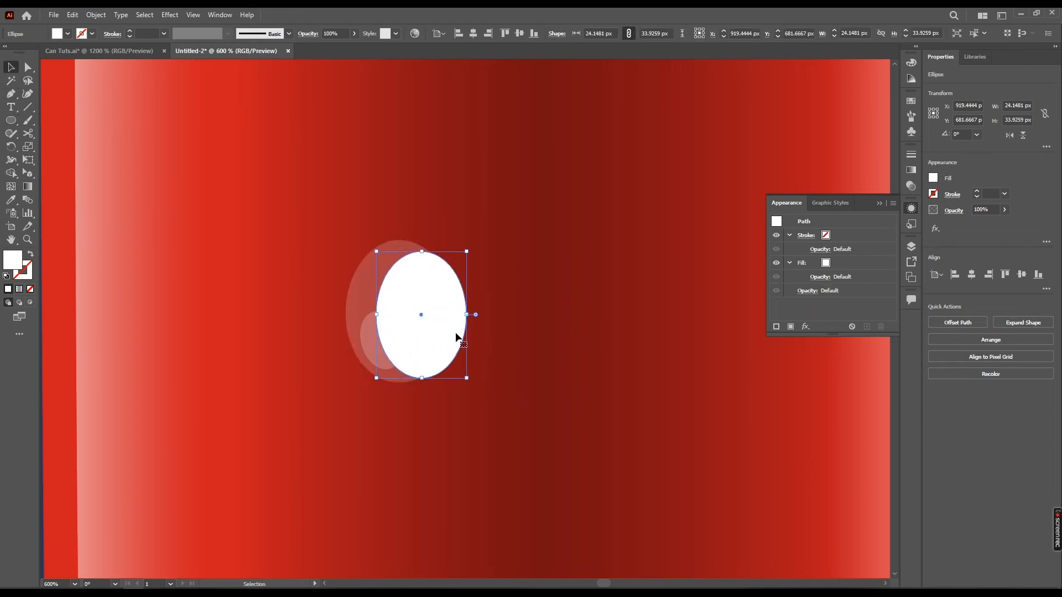
left_click_drag(457, 336, 437, 337)
left_click_drag(448, 248, 436, 283)
left_click_drag(402, 249, 402, 261)
Duplicate the white ellipse, enlarge and offset the copy, and subtract it to leave a thin crescent along the droplet's right side
left_click_drag(420, 290, 365, 261)
key("ctrl+z")
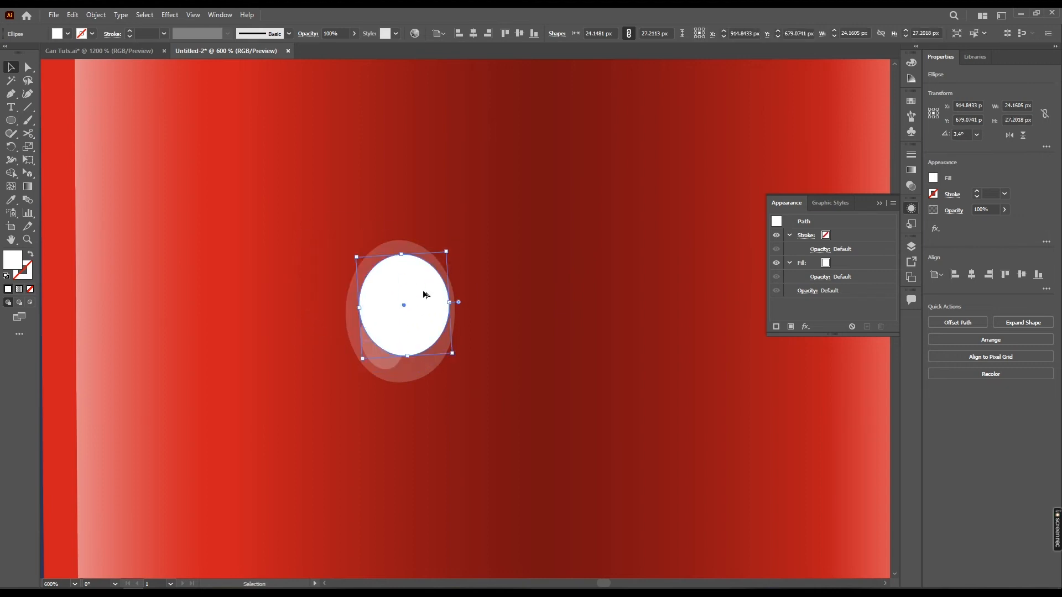
left_click_drag(422, 285, 394, 266)
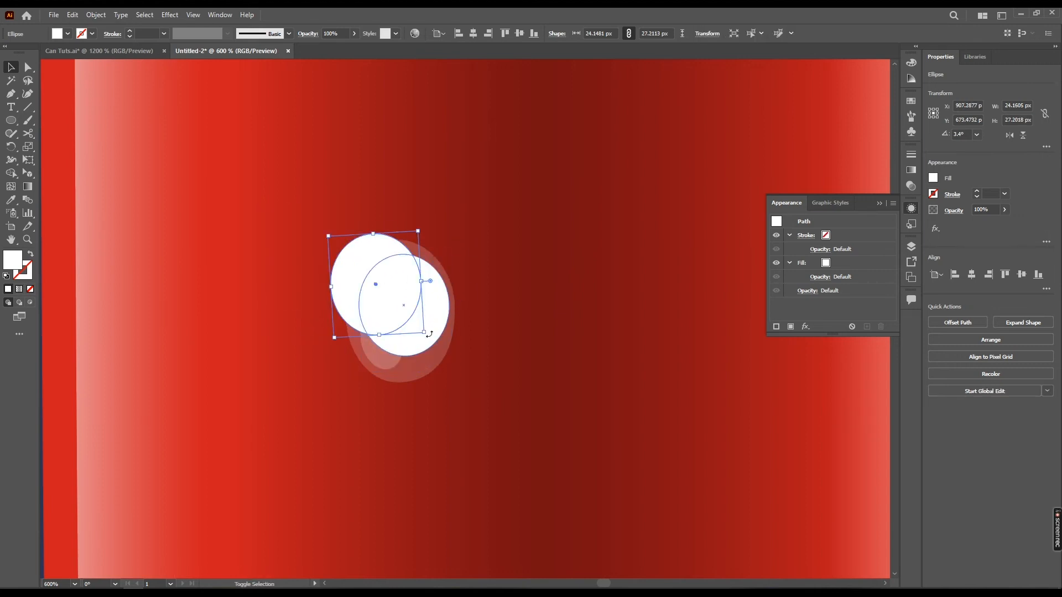
left_click_drag(423, 334, 457, 366)
left_click_drag(427, 289, 414, 299)
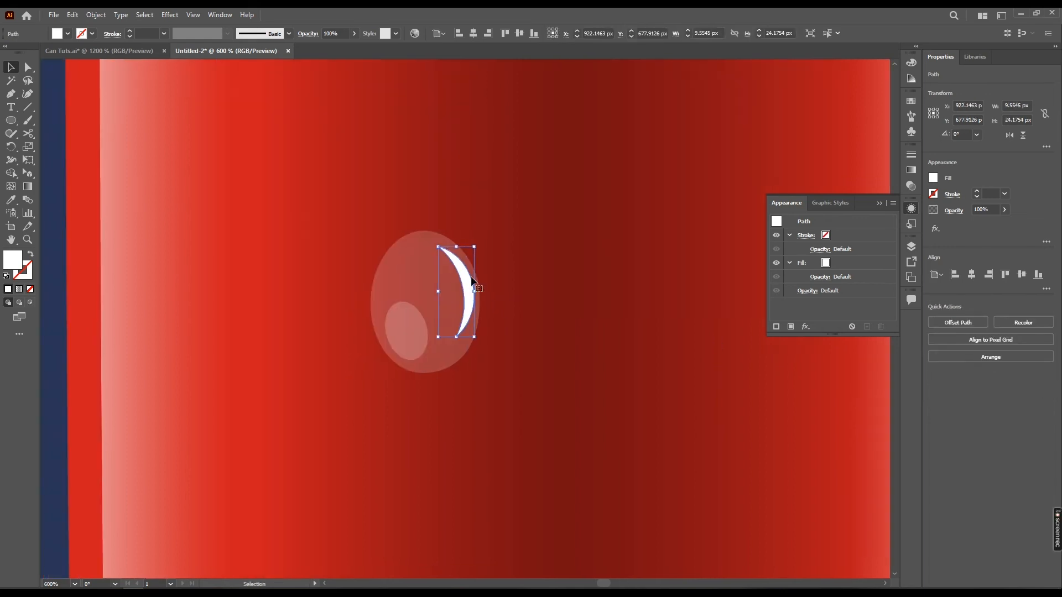
Sample the small highlight's white 20% opacity appearance onto the crescent with the Eyedropper
key("i")
left_click(417, 316)
key("v")
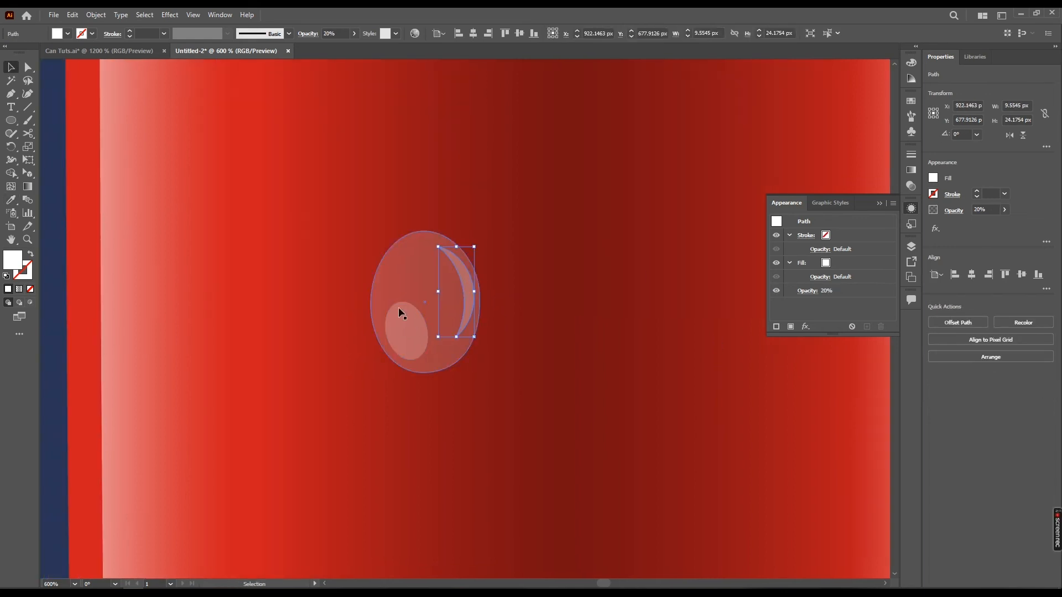
Duplicate the droplet body slightly up and right, and cut the original outline from the copy to leave an outer crescent
left_click_drag(387, 312, 354, 317)
left_click(378, 302)
left_click_drag(381, 281, 399, 287)
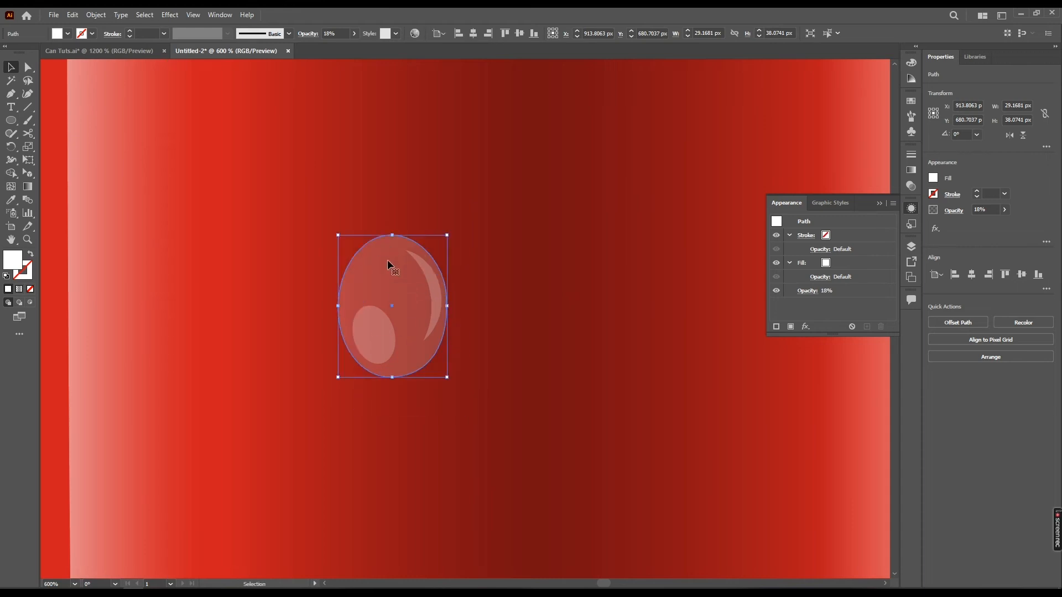
left_click_drag(396, 277, 410, 270)
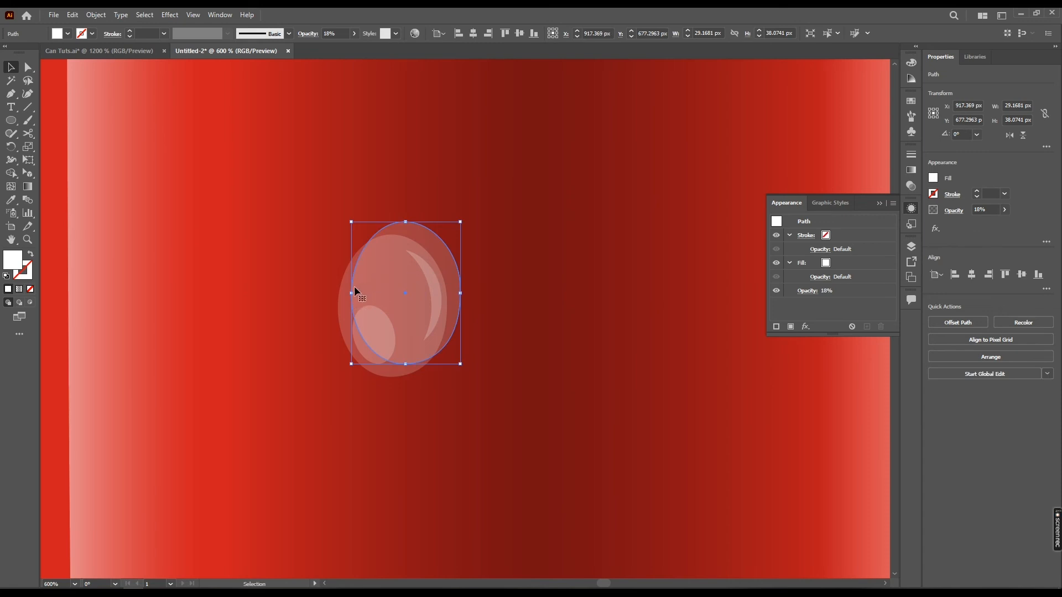
key("a")
left_click(343, 311)
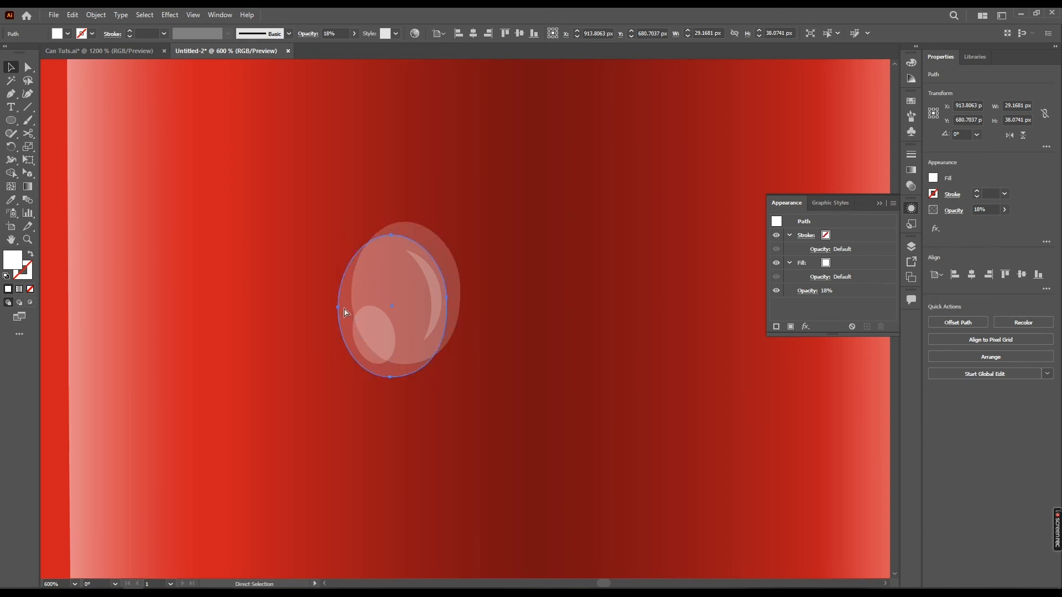
key("v")
left_click(422, 227, "shift")
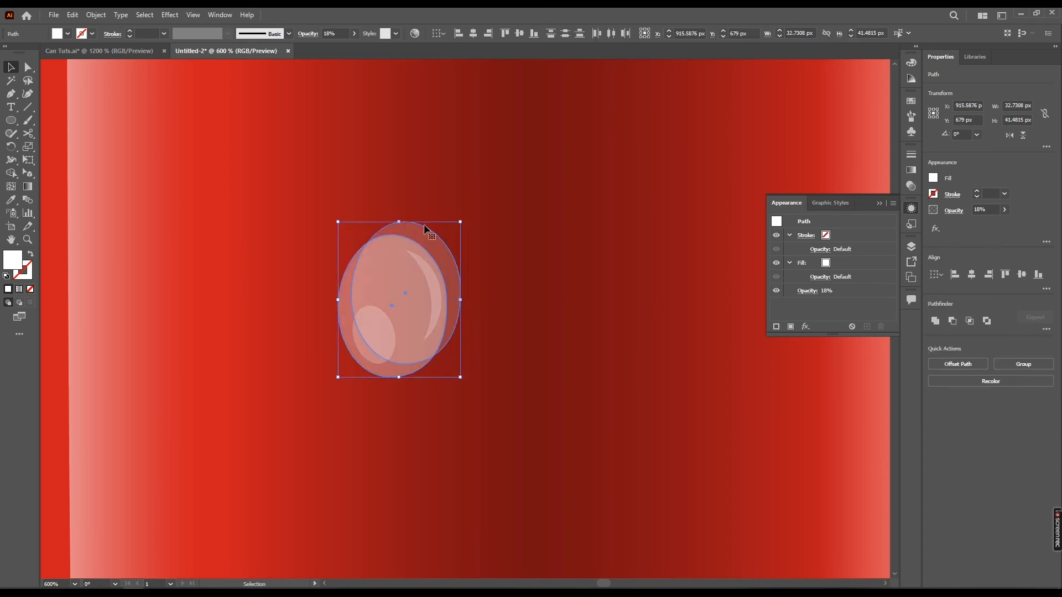
left_click(959, 325)
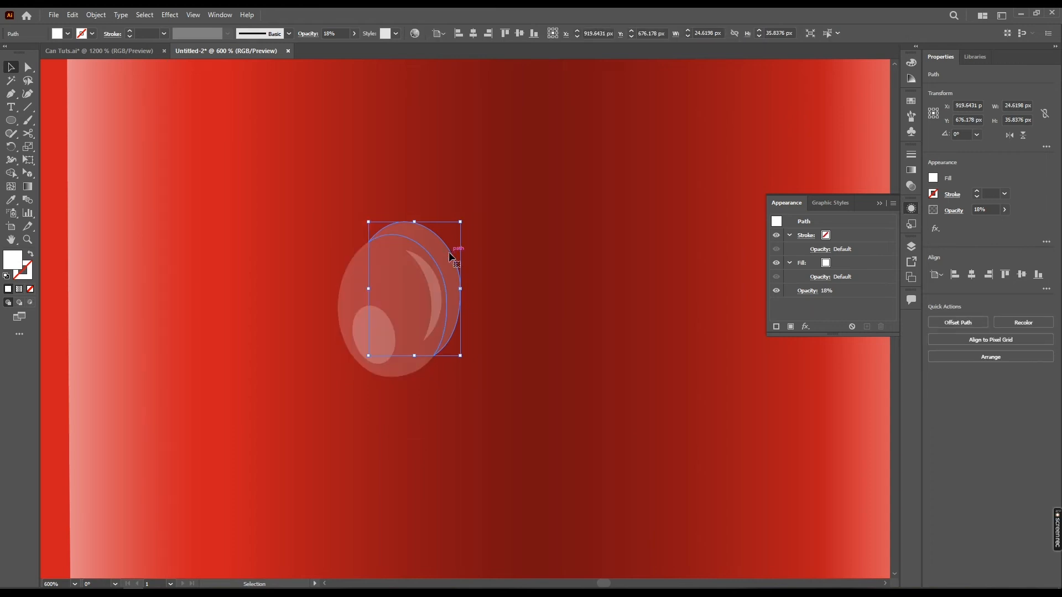
Fill the outer crescent with black as a shadow and group it with the droplet body and both highlights
left_click(60, 33)
left_click(29, 53)
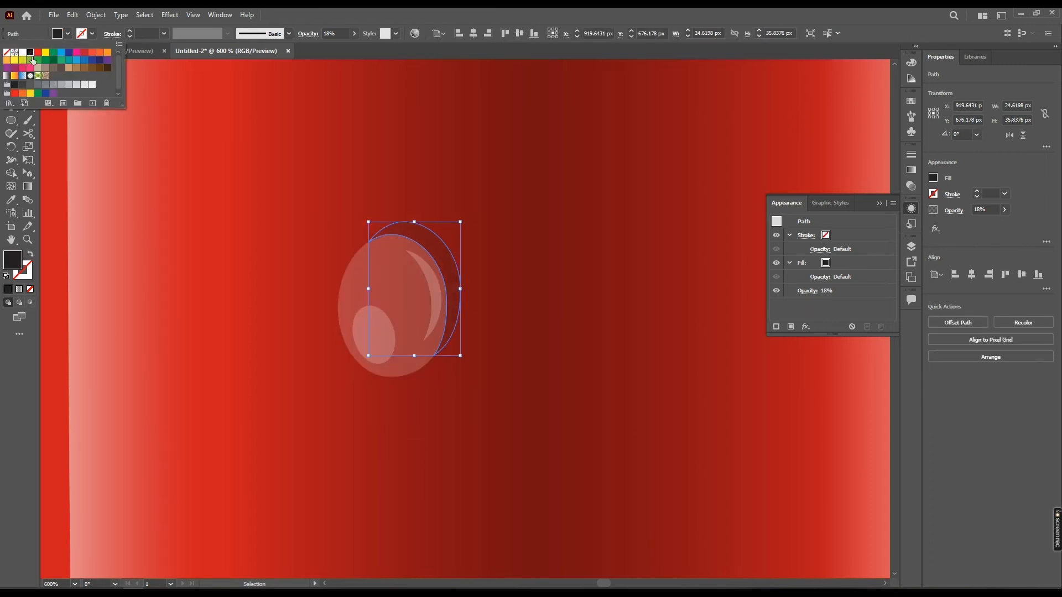
left_click(435, 301, "shift")
left_click(403, 332, "shift")
left_click(390, 337, "shift")
key("ctrl+g")
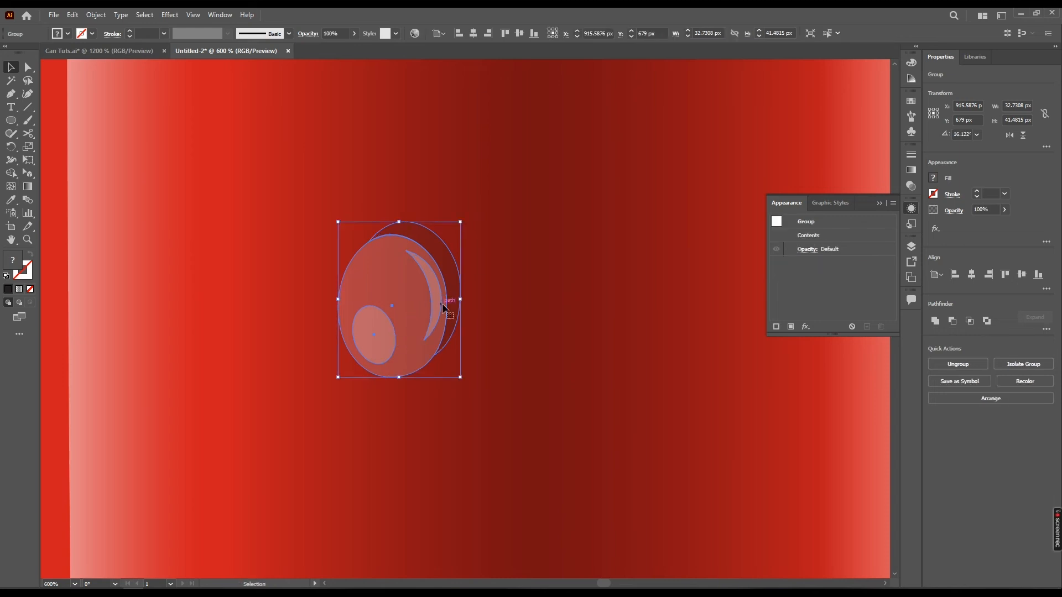
Set the droplet group's blending mode to Hard Light
scroll(442, 306, "down", 1)
left_click(485, 281)
scroll(485, 280, "down", 3)
scroll(473, 288, "up", 2)
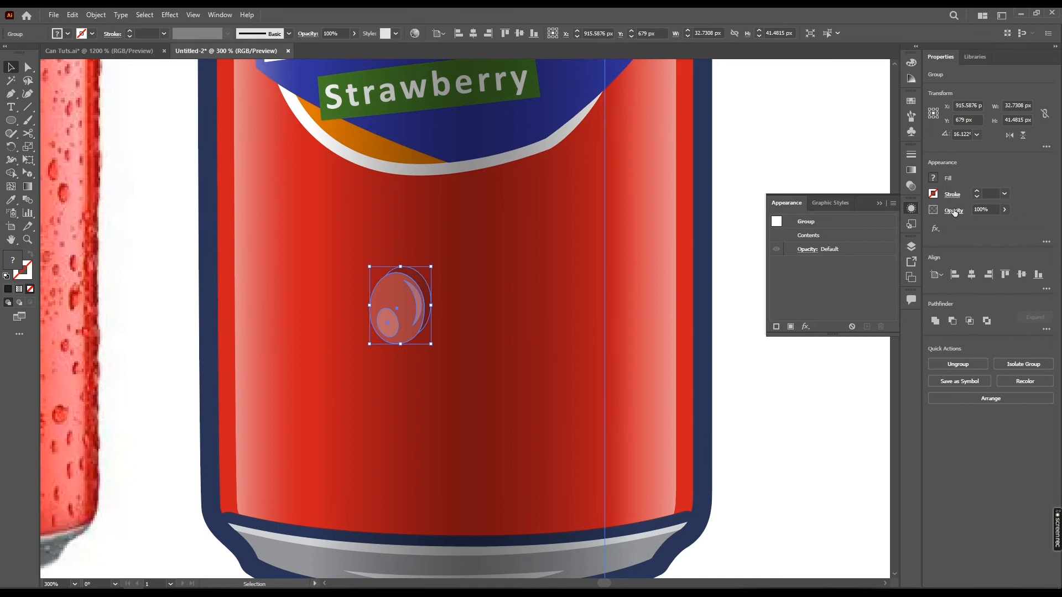
left_click(806, 249)
left_click(952, 212)
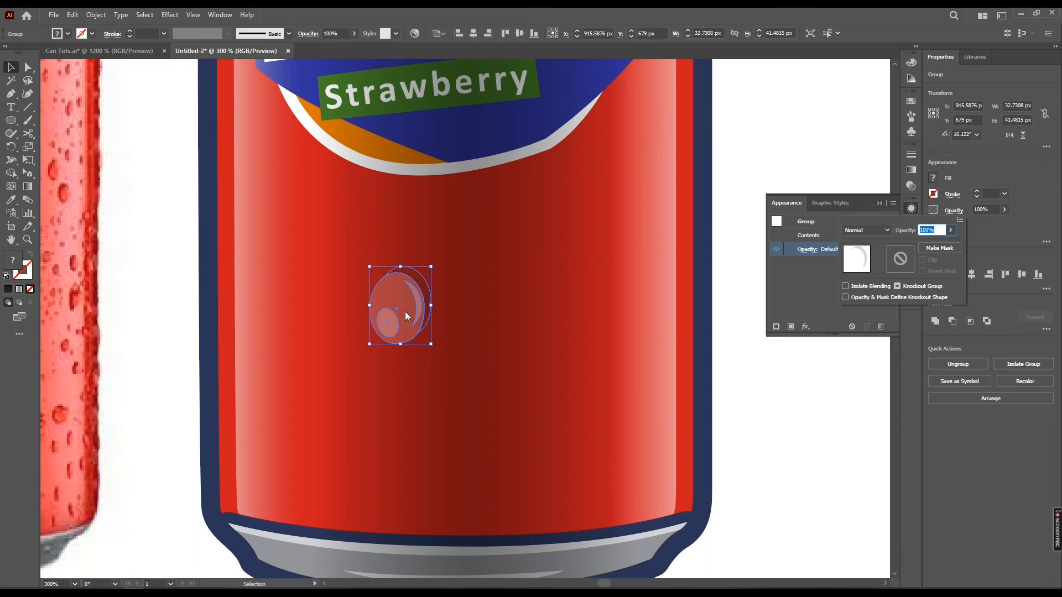
left_click(883, 234)
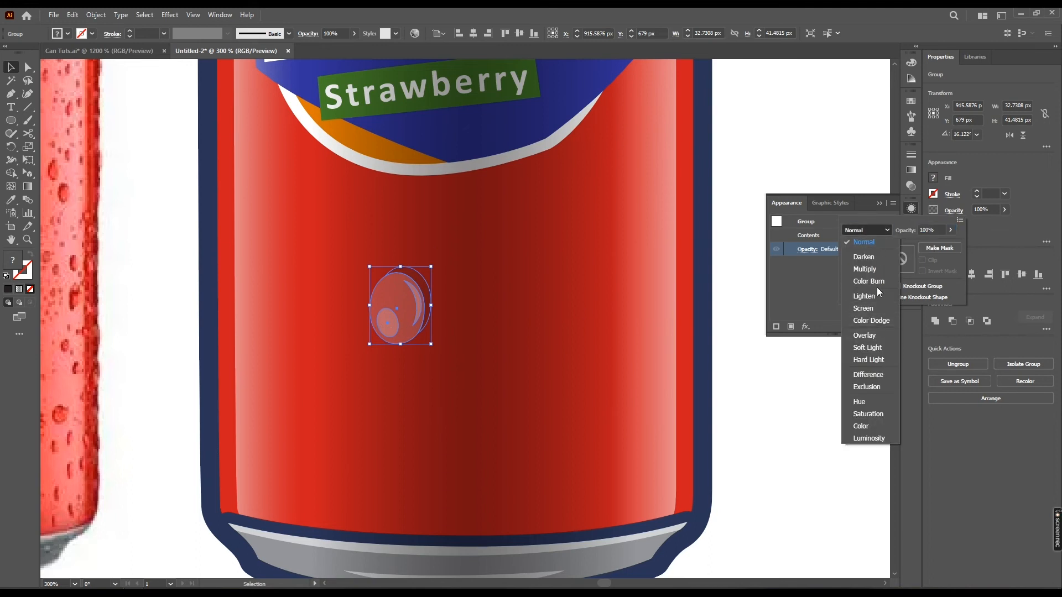
left_click(878, 359)
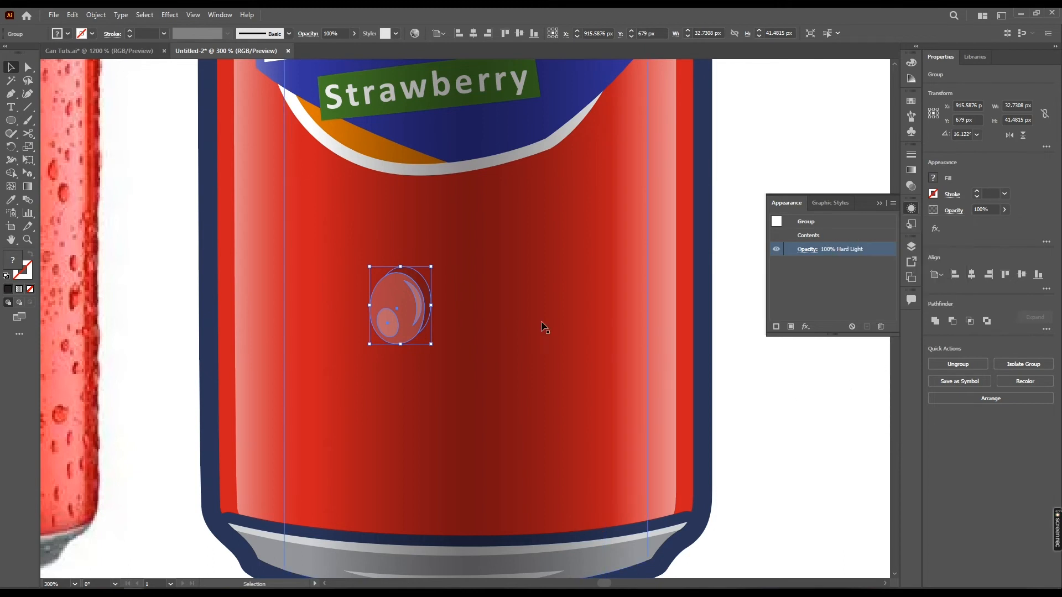
left_click(728, 411)
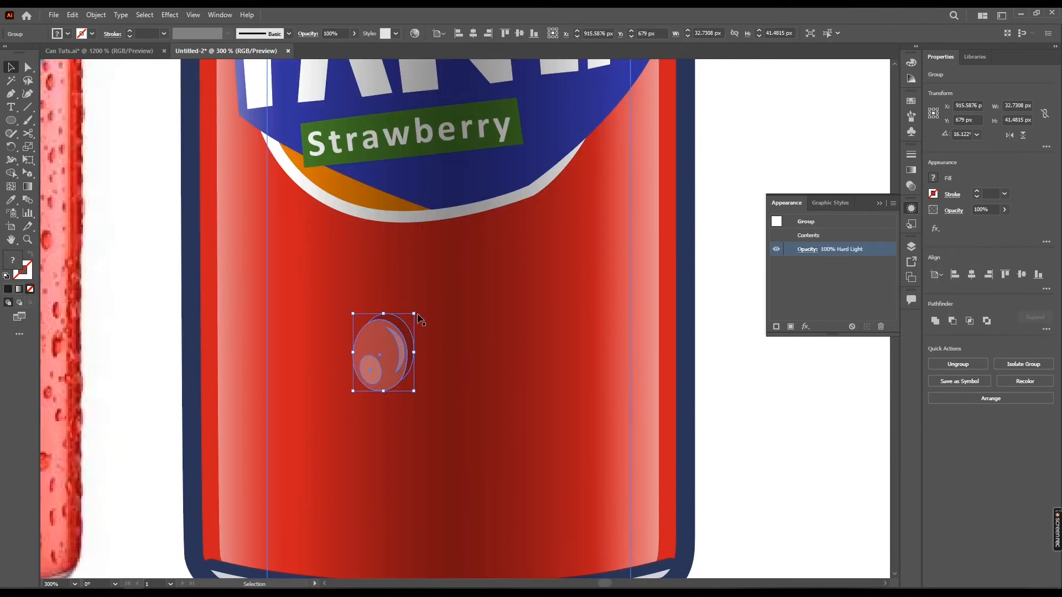
Shrink the droplet group to about 9.5 × 12 px and place it on the can's left half below the label
left_click(420, 319)
left_click(401, 334)
left_click_drag(416, 313, 366, 371)
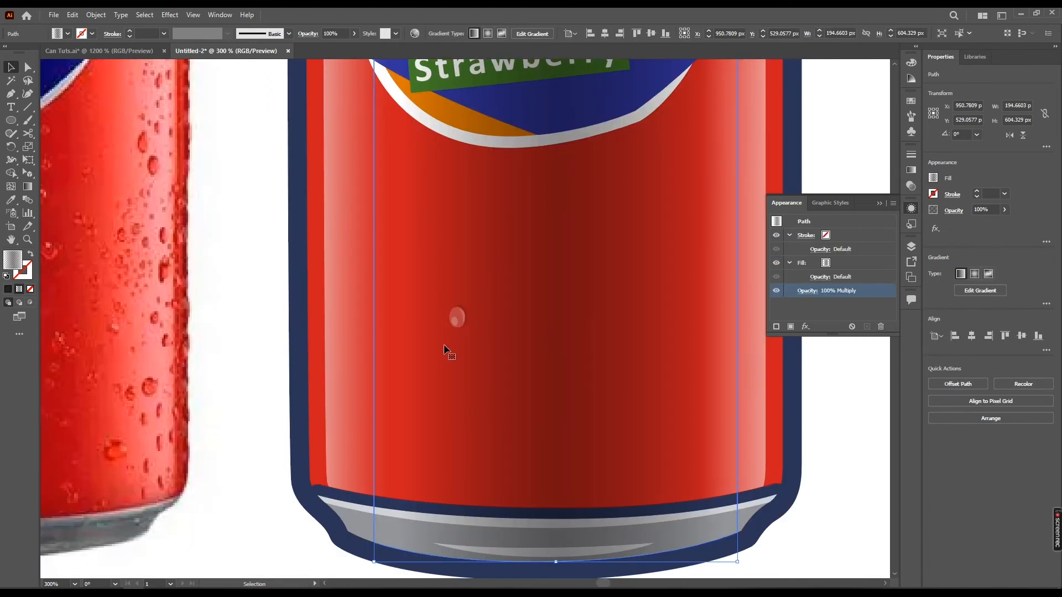
left_click(457, 318)
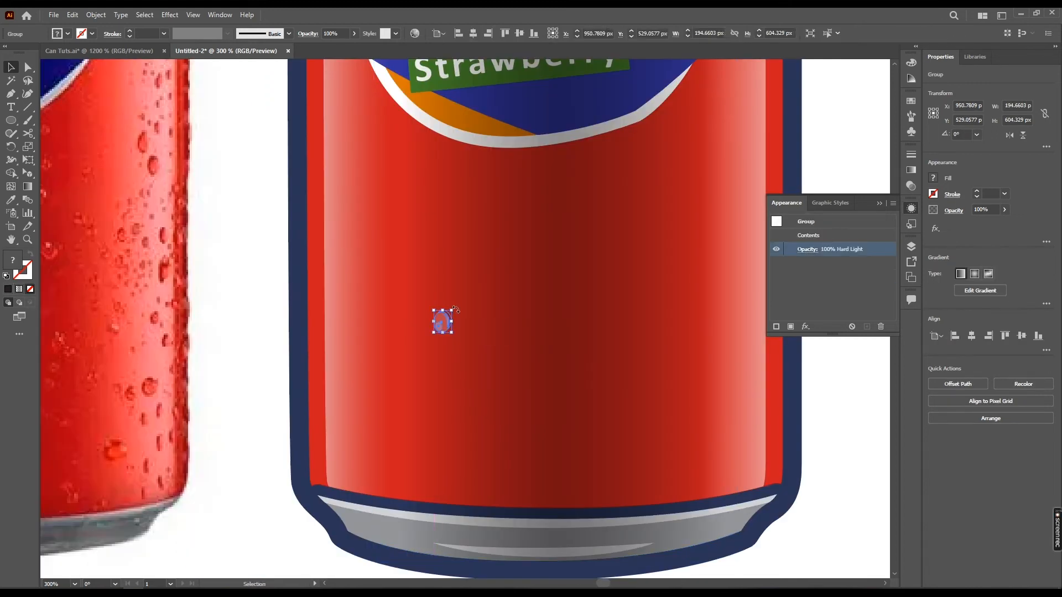
left_click_drag(445, 319, 434, 290)
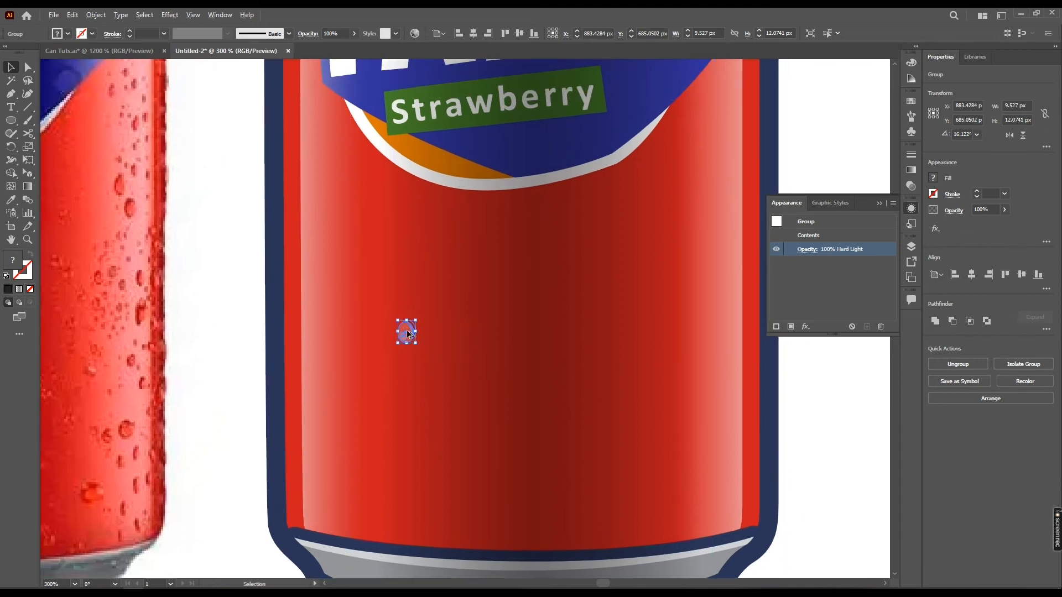
Duplicate the droplet at different sizes on the can's left side, including a tiny one near the edge, and compare with the reference photo
left_click_drag(407, 334, 351, 352)
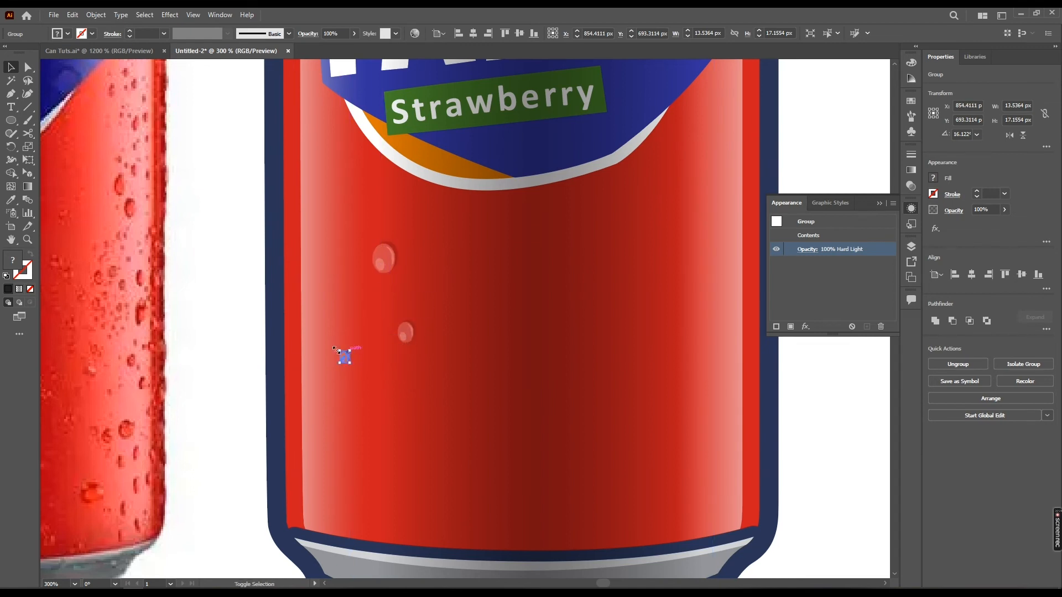
left_click(580, 466)
key("ctrl+minus")
key("ctrl+minus")
left_click(781, 451)
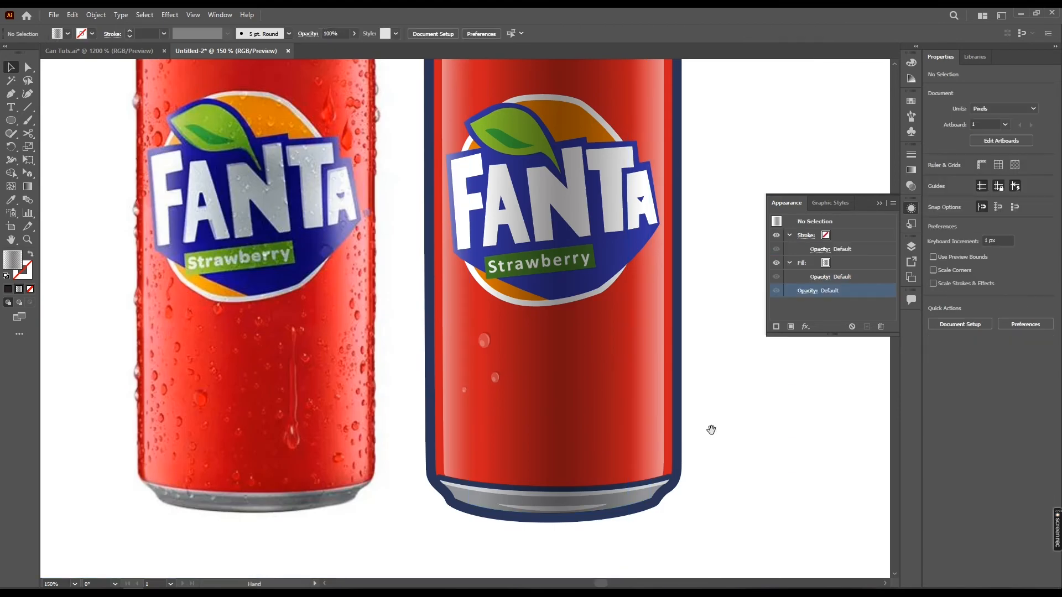
scroll(708, 426, "right", 2)
key("ctrl+plus")
key("ctrl+plus")
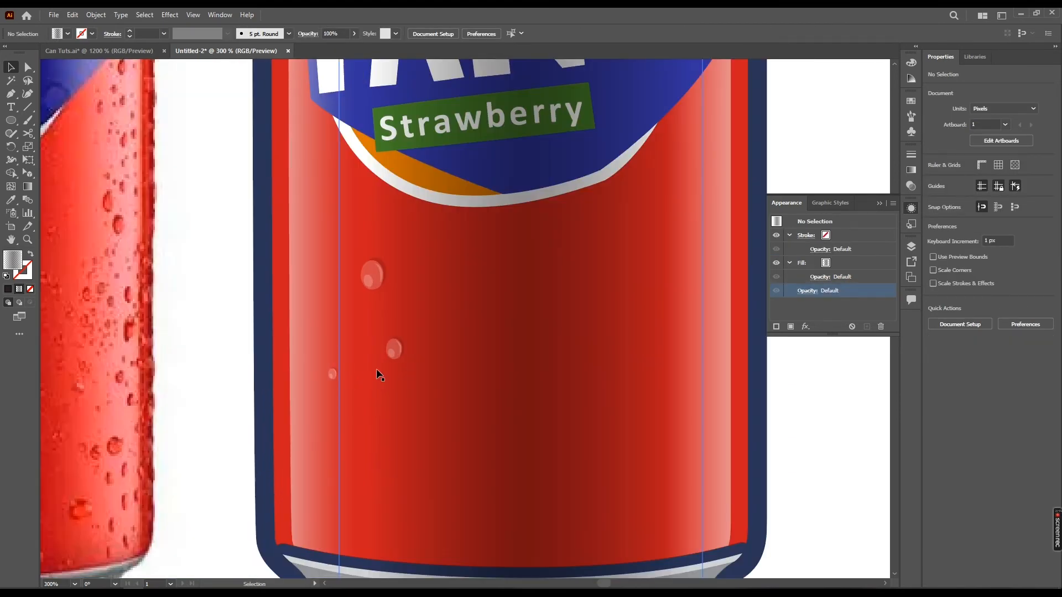
Move the reference photo further left, away from the illustrated can
left_click_drag(386, 300, 353, 239)
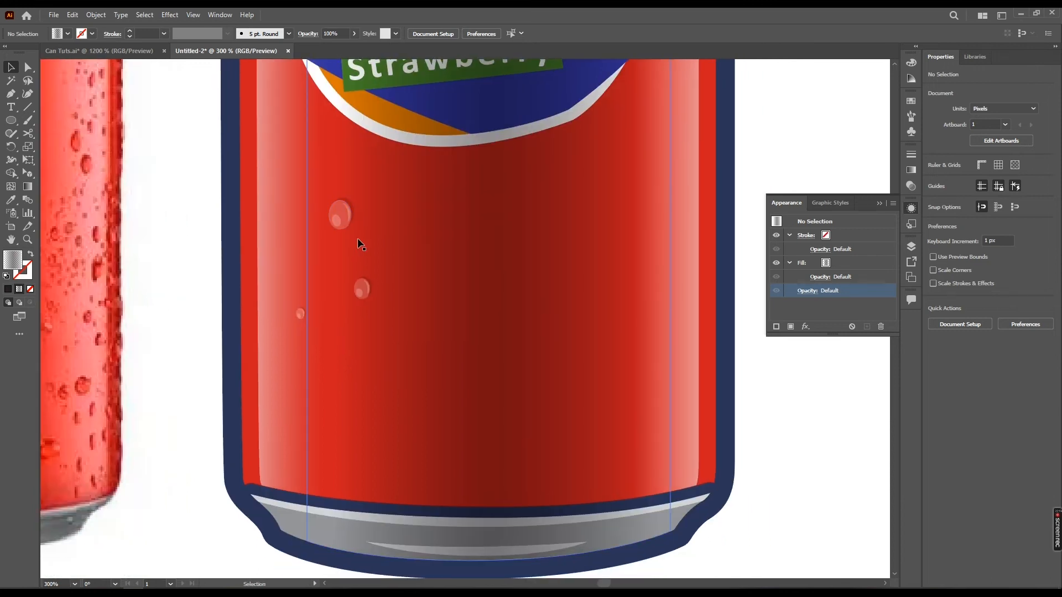
left_click(301, 314)
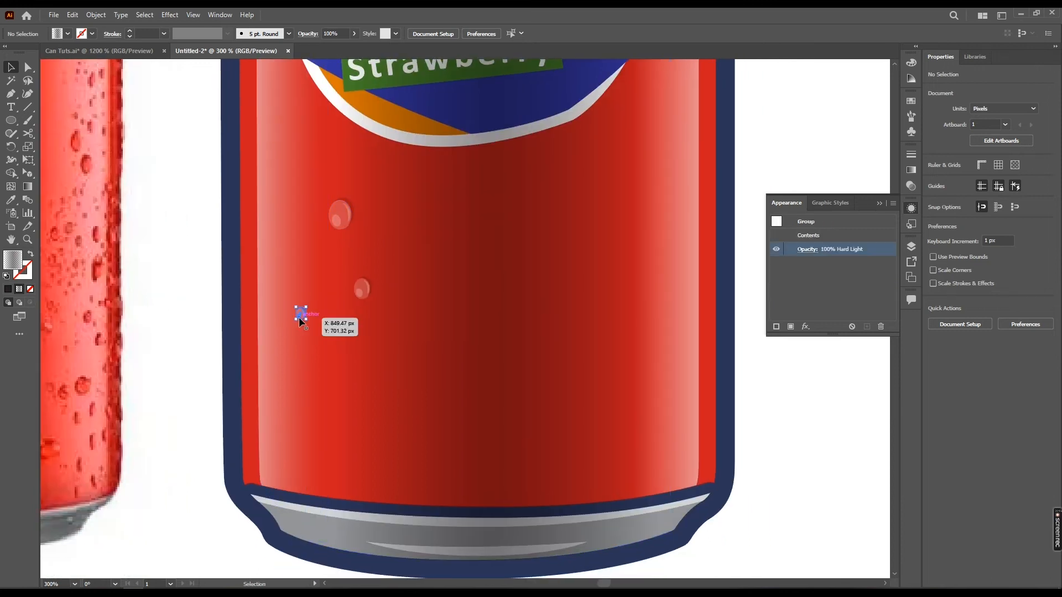
left_click(397, 158)
key("ctrl+minus")
key("ctrl+minus")
key("ctrl+minus")
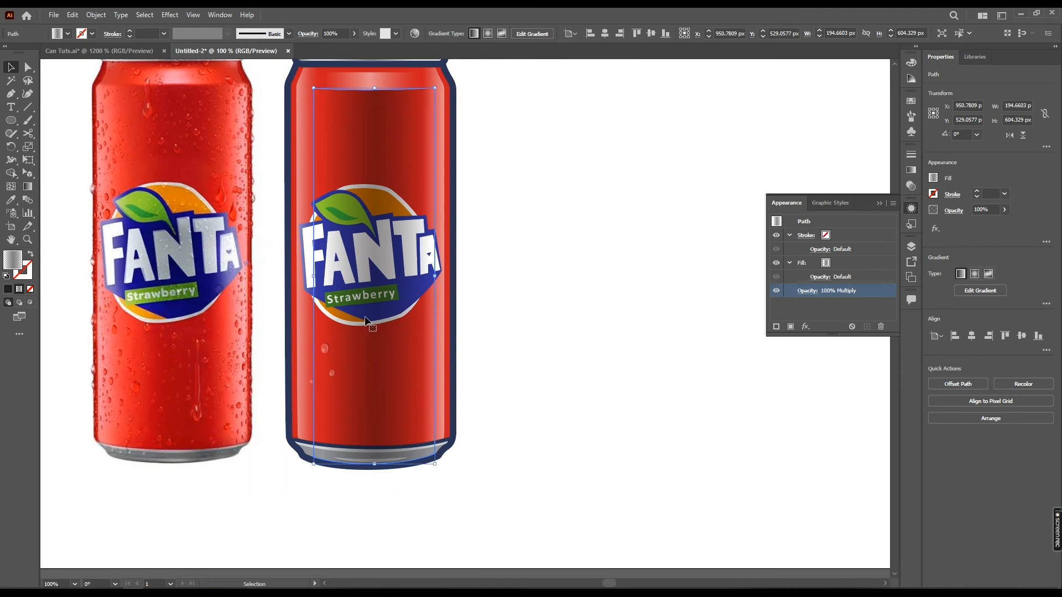
left_click_drag(416, 302, 420, 349)
key("ctrl+minus")
left_click_drag(278, 199, 172, 257)
left_click(314, 203)
left_click_drag(384, 261, 348, 261)
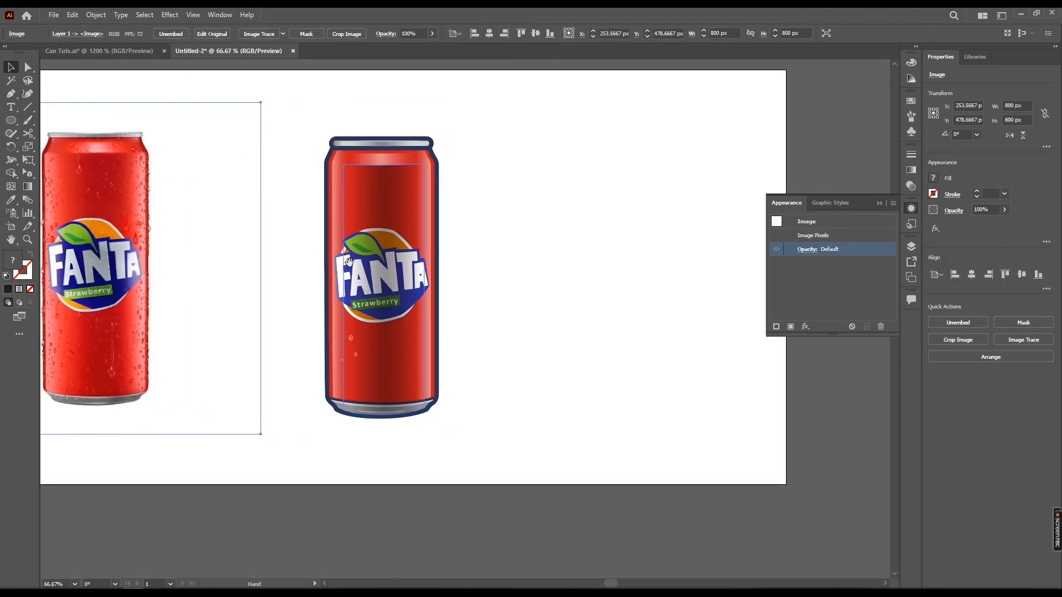
Group all of the illustrated can's artwork, leaving the three water droplets out of the group
left_click_drag(499, 95, 303, 440)
scroll(356, 376, "up", 4)
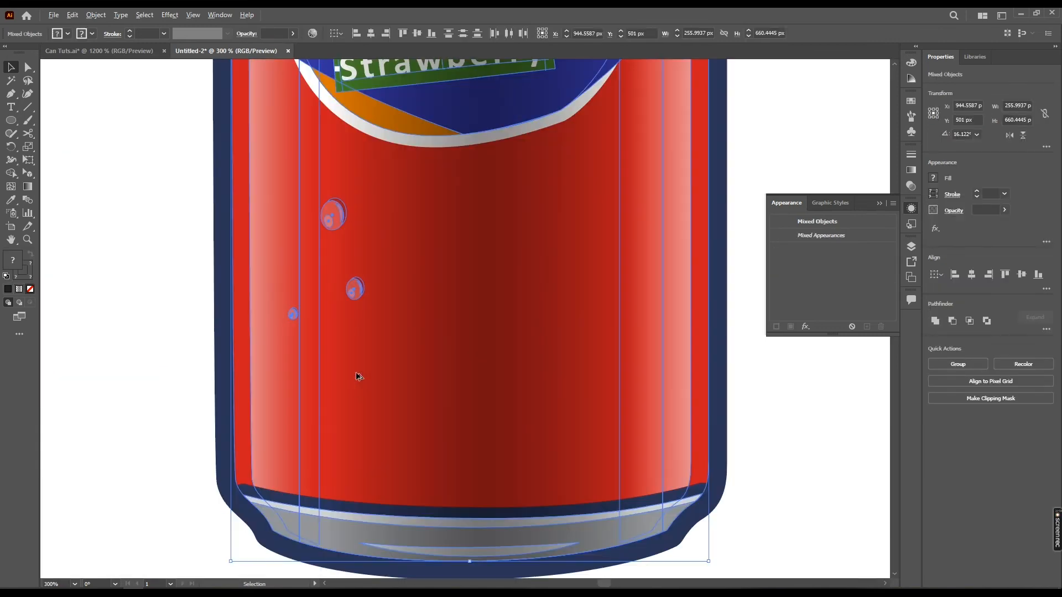
left_click(353, 286, "shift")
left_click(335, 218, "shift")
key("a")
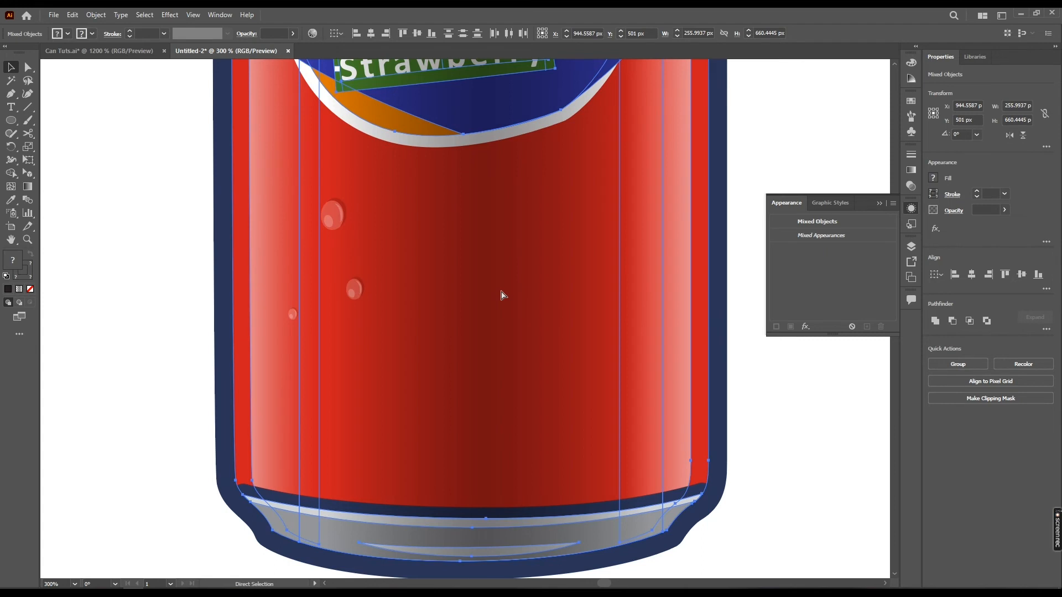
right_click(503, 295)
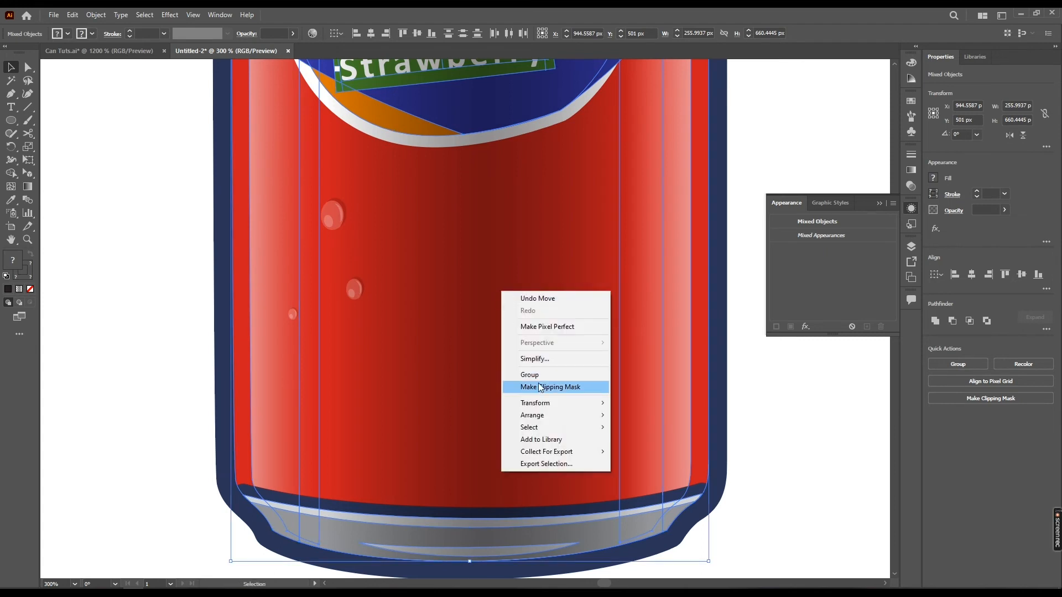
key("Escape")
key("v")
key("ctrl+g")
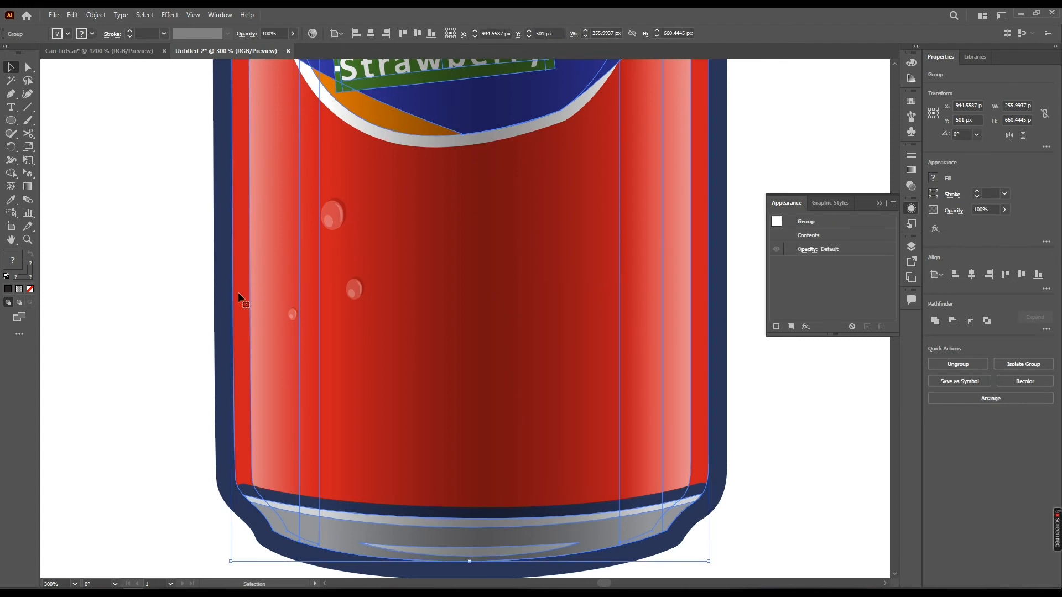
left_click_drag(405, 215, 393, 239)
key("ctrl+z")
Duplicate the large, medium and tiny droplets repeatedly, scattering copies over the can's left half from top to base and across the label
left_click(335, 213)
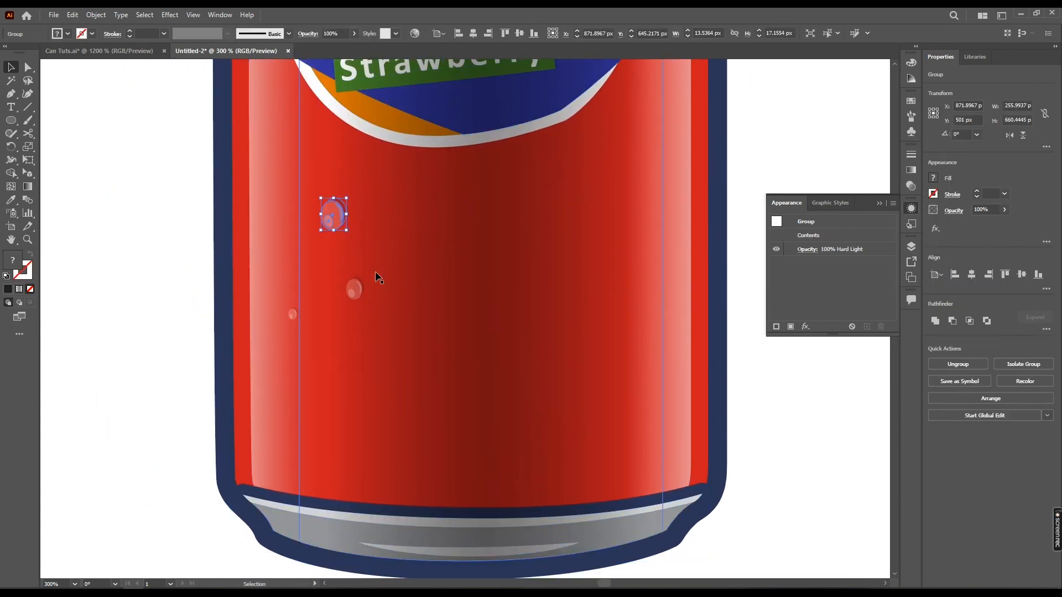
key("space")
left_click_drag(357, 298, 349, 339)
left_click_drag(288, 359, 377, 266)
left_click(261, 367)
scroll(321, 340, "down", 1)
left_click(321, 340)
scroll(321, 343, "up", 1)
scroll(390, 542, "down", 2)
left_click(560, 403)
left_click_drag(350, 436, 333, 240)
left_click(356, 457)
left_click_drag(356, 460, 351, 245)
left_click_drag(333, 240, 328, 178)
left_click_drag(378, 266, 323, 331)
left_click_drag(324, 332, 323, 514)
left_click_drag(349, 436, 319, 398)
left_click_drag(319, 398, 379, 399)
left_click_drag(379, 399, 358, 315)
left_click_drag(358, 315, 381, 211)
left_click_drag(352, 246, 327, 295)
left_click_drag(326, 295, 380, 314)
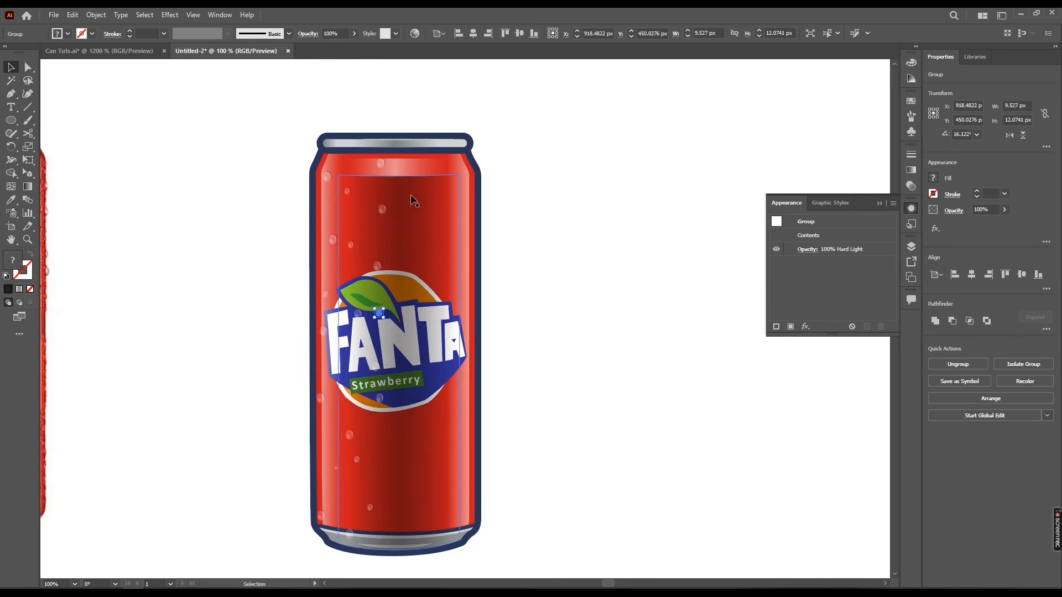
left_click(383, 210)
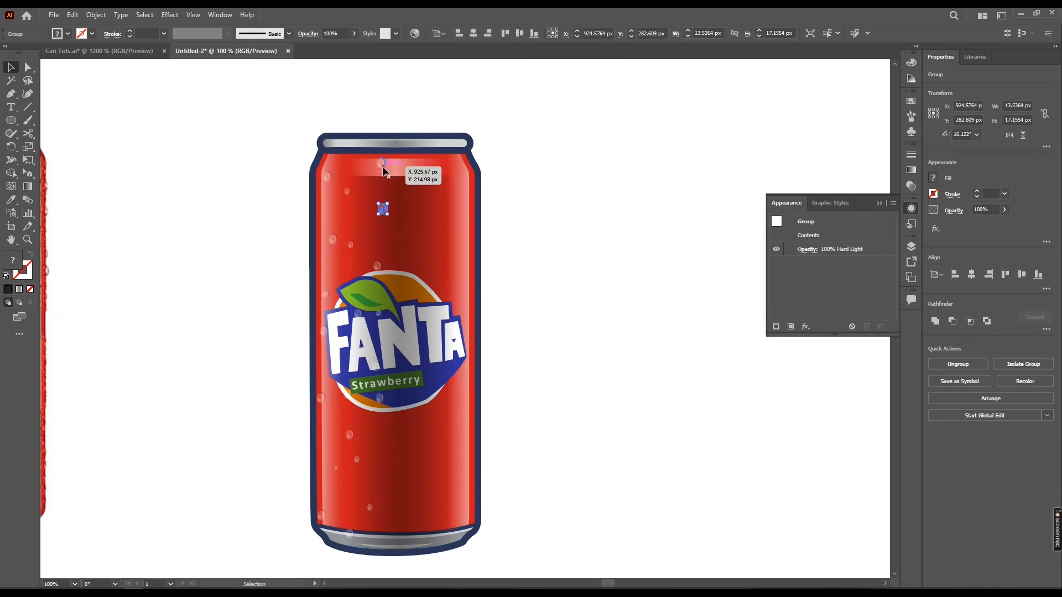
left_click(491, 189)
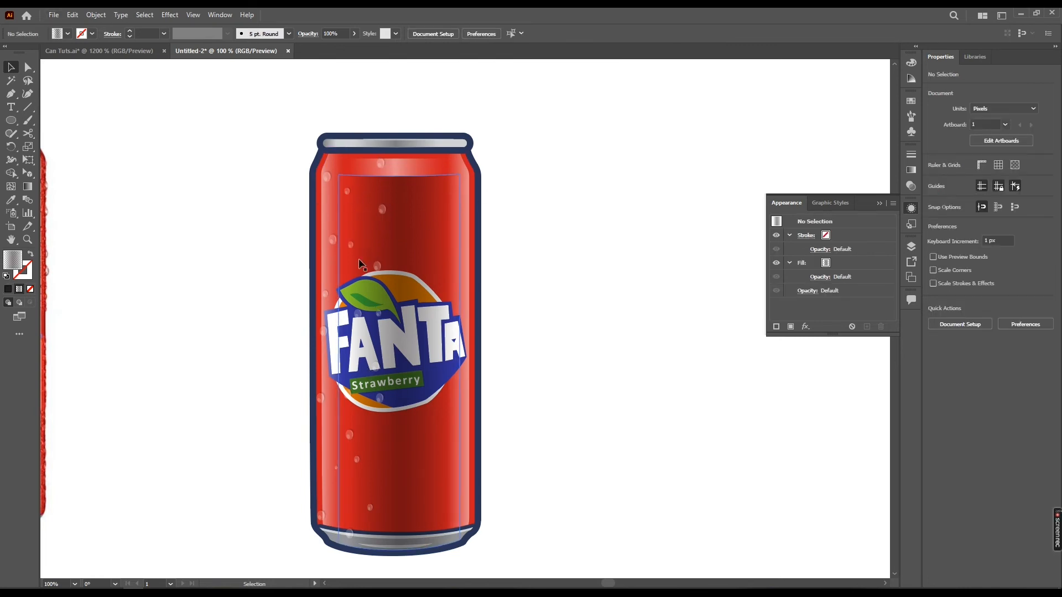
Fill the gaps between the droplets on the can's left half with more copies in mixed sizes, down to the bottom rim
left_click_drag(337, 410, 375, 438)
left_click_drag(375, 438, 348, 272)
left_click_drag(349, 272, 334, 533)
mouse_move(335, 468)
left_mouse_down()
mouse_move(340, 376)
mouse_move(321, 459)
left_mouse_up()
left_click_drag(336, 469, 356, 504)
left_click_drag(336, 469, 325, 343)
left_click_drag(358, 437, 366, 415)
left_click_drag(358, 437, 352, 208)
left_click_drag(363, 253, 379, 179)
left_click_drag(364, 253, 318, 205)
left_click_drag(364, 254, 344, 168)
left_click_drag(363, 254, 368, 222)
left_click_drag(363, 253, 333, 197)
left_click_drag(364, 253, 319, 280)
left_click_drag(349, 434, 342, 484)
left_click_drag(358, 436, 336, 451)
left_click_drag(365, 416, 354, 408)
left_click_drag(378, 313, 362, 343)
left_click_drag(378, 314, 343, 331)
left_click_drag(362, 386, 395, 370)
left_click_drag(386, 494, 392, 523)
left_click_drag(392, 523, 404, 528)
left_click_drag(559, 230, 566, 229)
Select all the scattered droplets without the can artwork and combine them into one group
left_click_drag(321, 126, 434, 544)
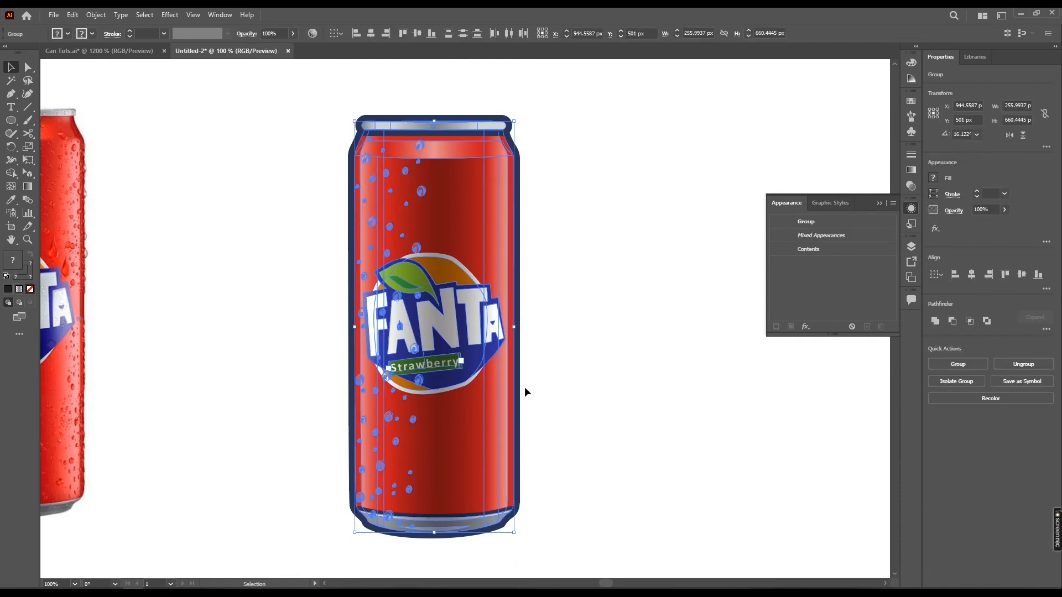
left_click(482, 381, "shift")
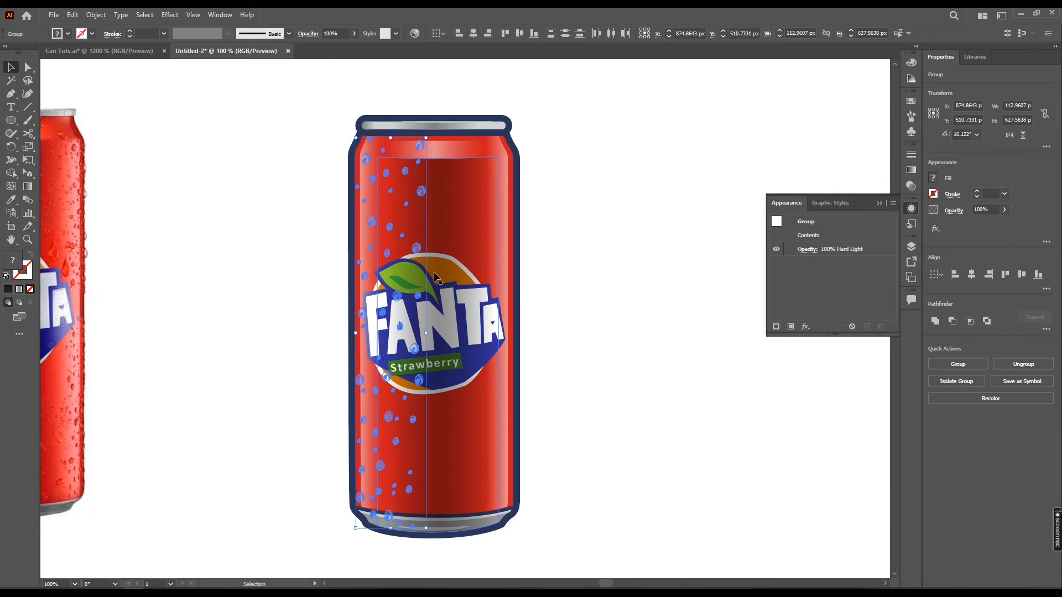
key("a")
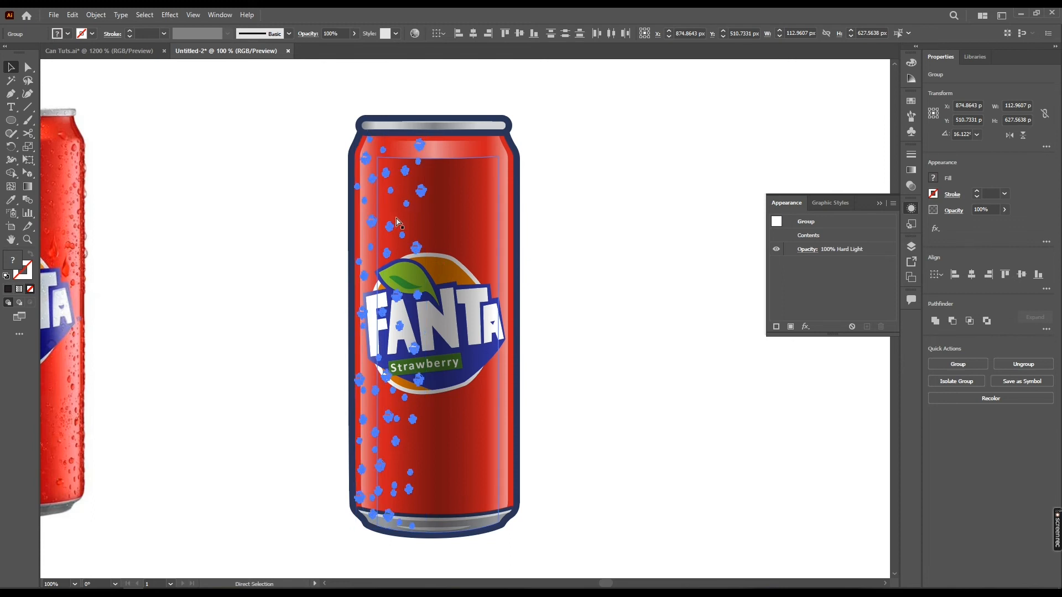
key("ctrl+g")
key("space")
left_click_drag(439, 194, 517, 223)
Paste a copy of the droplet group in place, reflect it on the vertical axis and move it onto the can's right half
key("ctrl+z")
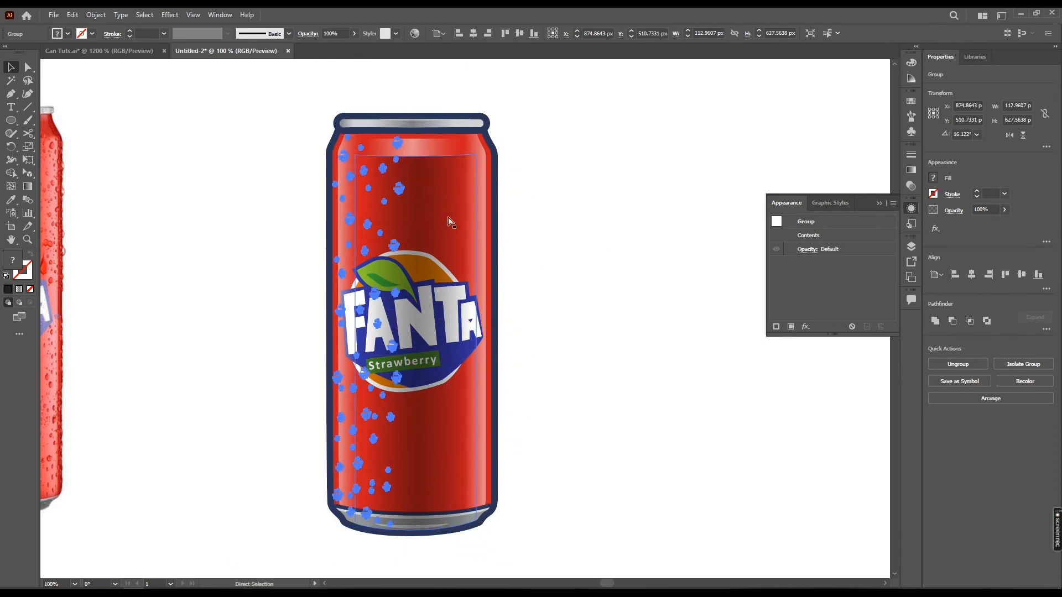
right_click(401, 191)
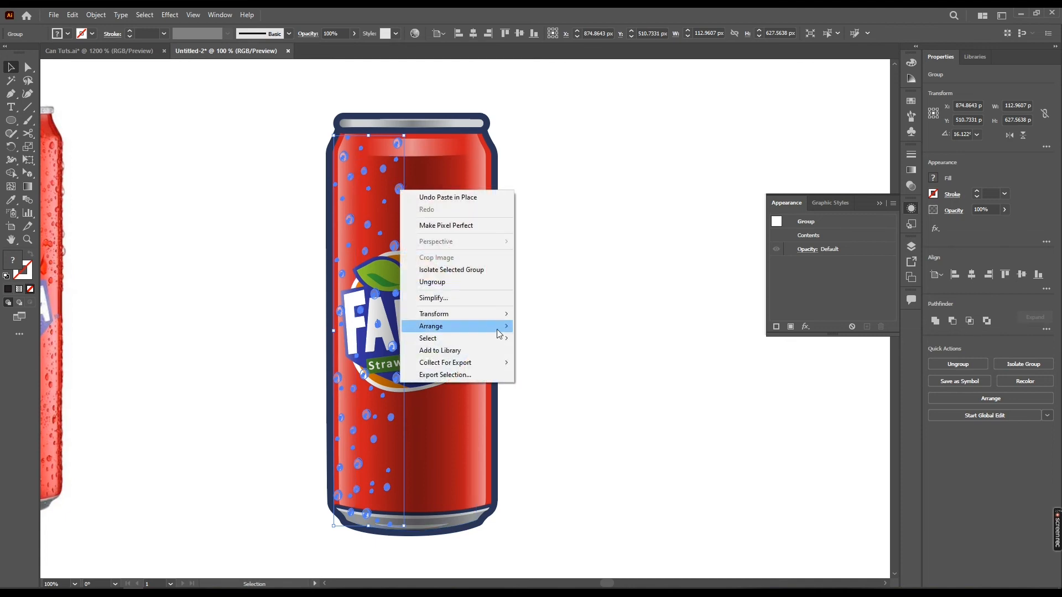
mouse_move(496, 317)
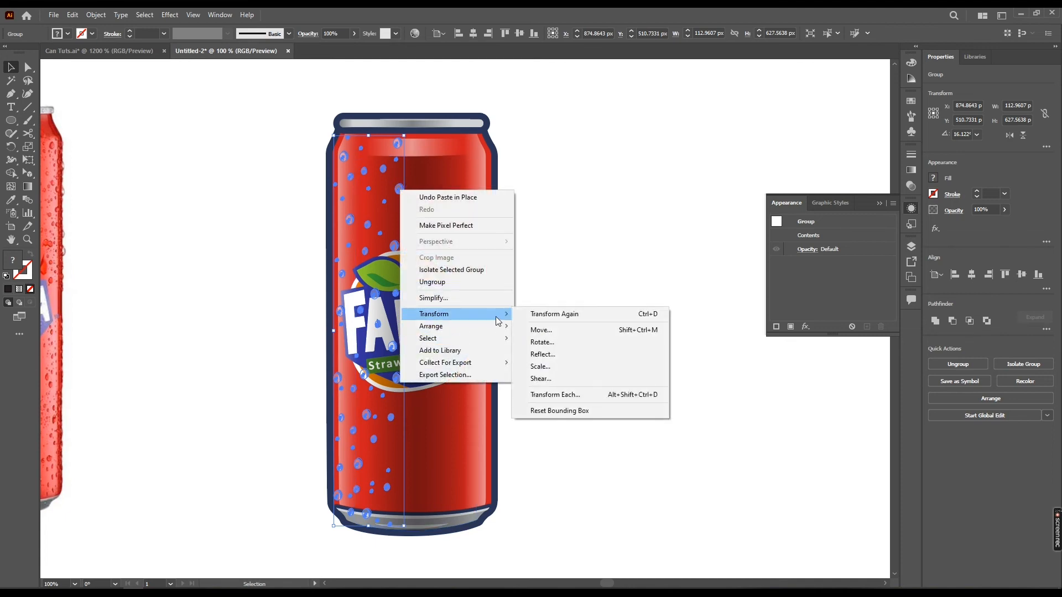
left_click(551, 355)
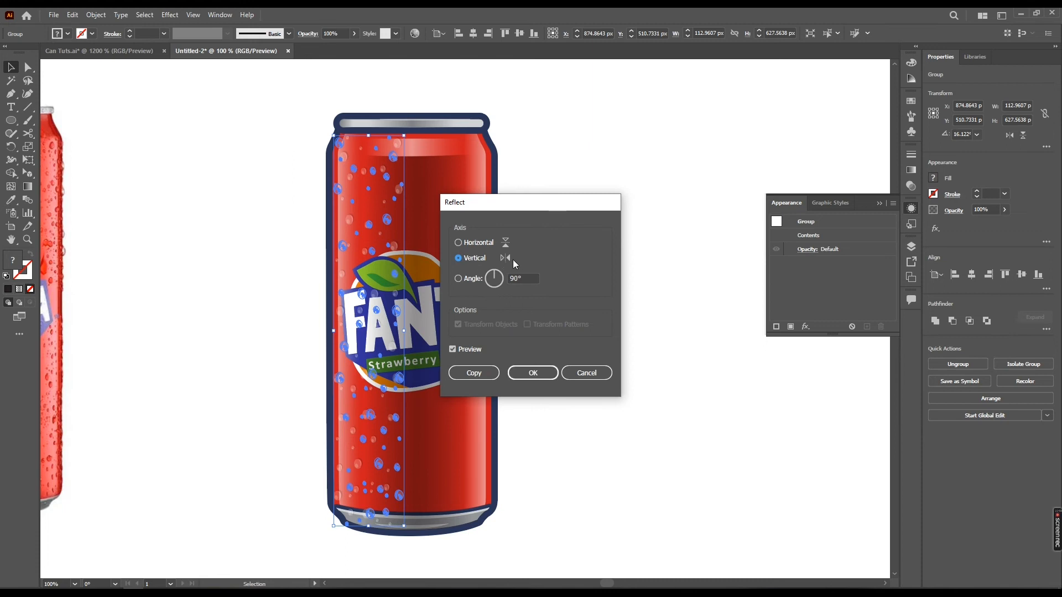
left_click(533, 374)
left_click_drag(392, 217, 476, 214)
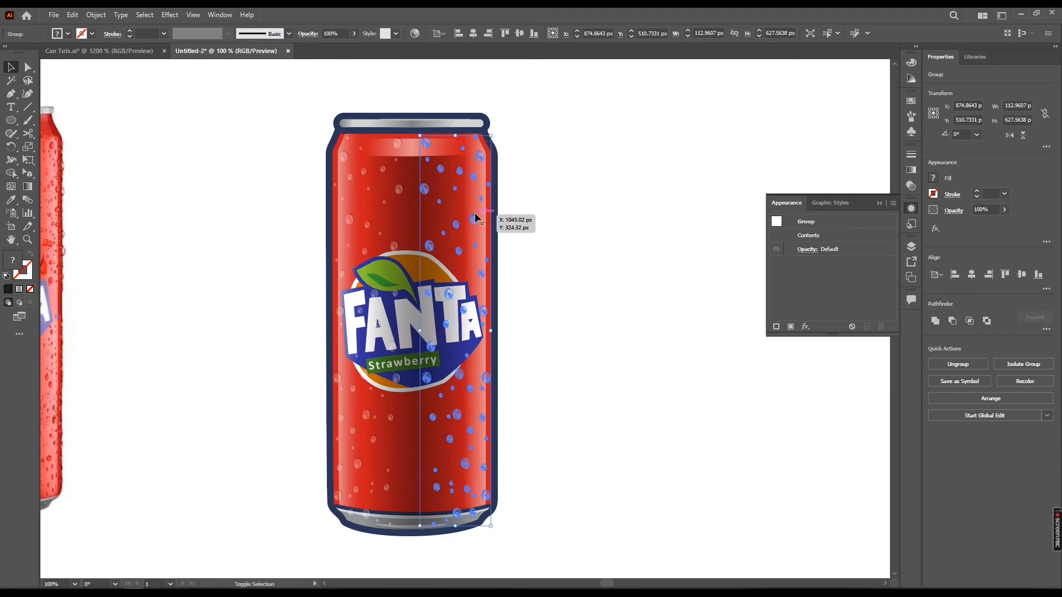
left_click_drag(509, 251, 488, 257)
left_click(600, 199)
Isolate the mirrored droplet group and reposition individual droplets so the right half does not look like an exact mirror of the left
double_click(462, 245)
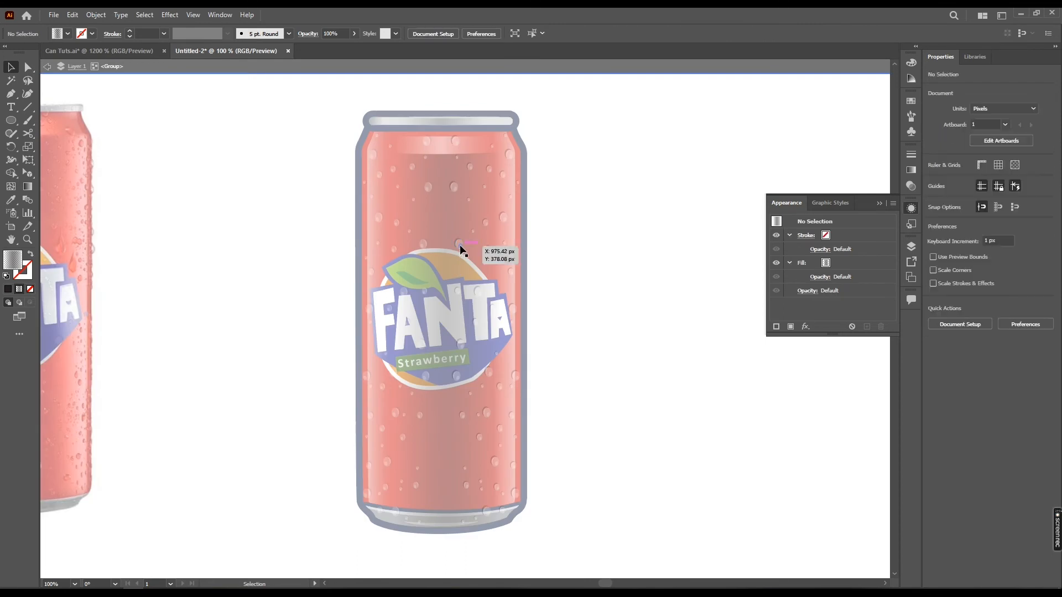
left_click(461, 247)
left_click_drag(456, 187, 444, 218)
left_click_drag(457, 142, 452, 179)
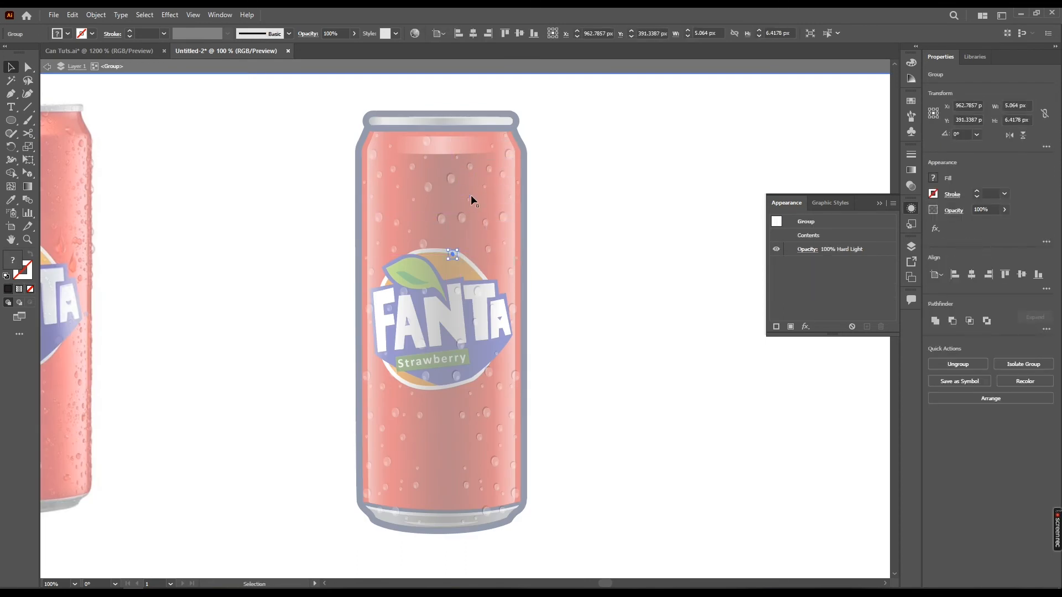
left_click_drag(457, 376, 445, 391)
left_click_drag(462, 415, 445, 424)
mouse_move(465, 469)
left_mouse_down()
mouse_move(442, 446)
mouse_move(451, 477)
left_mouse_up()
left_click_drag(481, 482, 465, 455)
left_click_drag(486, 511, 471, 482)
left_click_drag(463, 521, 493, 500)
left_click_drag(495, 464, 489, 471)
left_click_drag(486, 414, 461, 409)
left_click_drag(489, 376, 480, 362)
left_click_drag(480, 362, 476, 393)
left_click_drag(457, 245, 461, 268)
left_click_drag(487, 201, 493, 227)
left_click_drag(500, 248, 555, 243)
double_click(559, 258)
Move the reference photo off the left side of the artboard, leaving only the illustrated can on it
scroll(555, 248, "down", 1)
left_click_drag(573, 134, 433, 455)
left_click(275, 289)
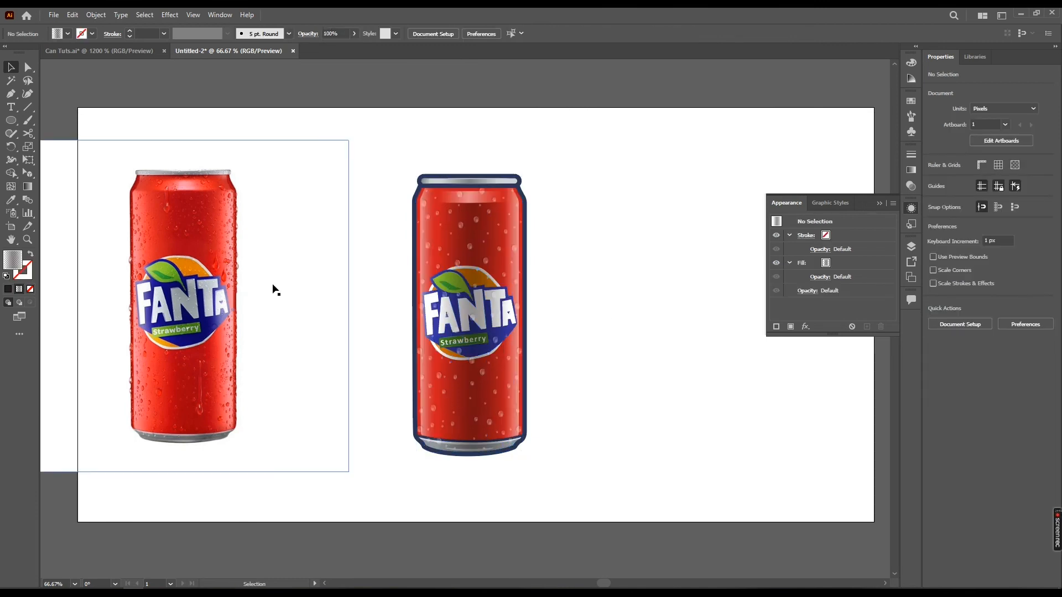
scroll(271, 288, "down", 1)
left_click_drag(259, 289, 120, 287)
left_click(636, 292)
left_click_drag(540, 272, 467, 251)
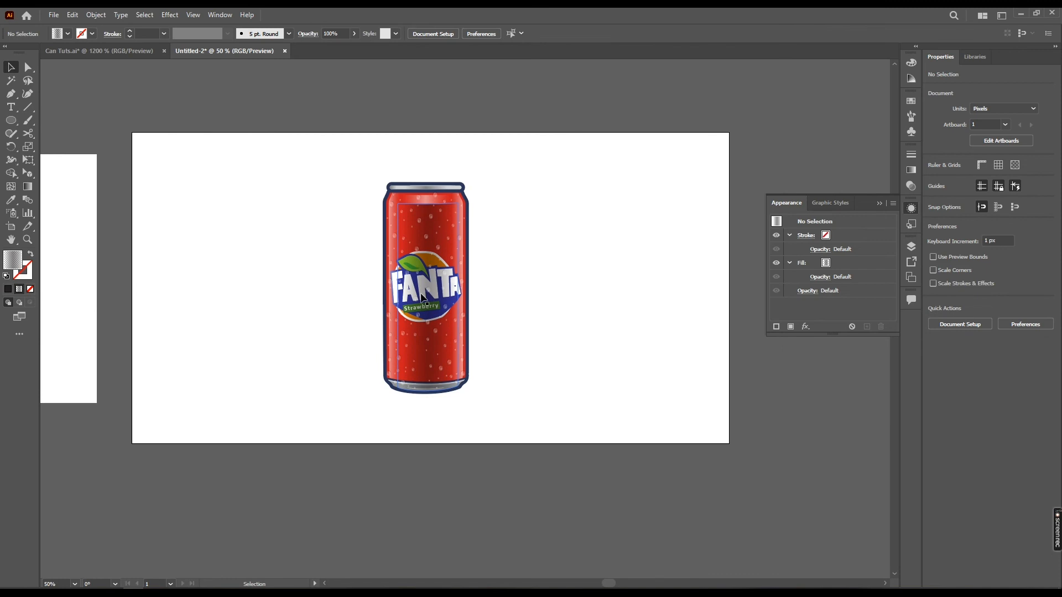
left_click(426, 321)
scroll(426, 325, "up", 1)
left_click(571, 307)
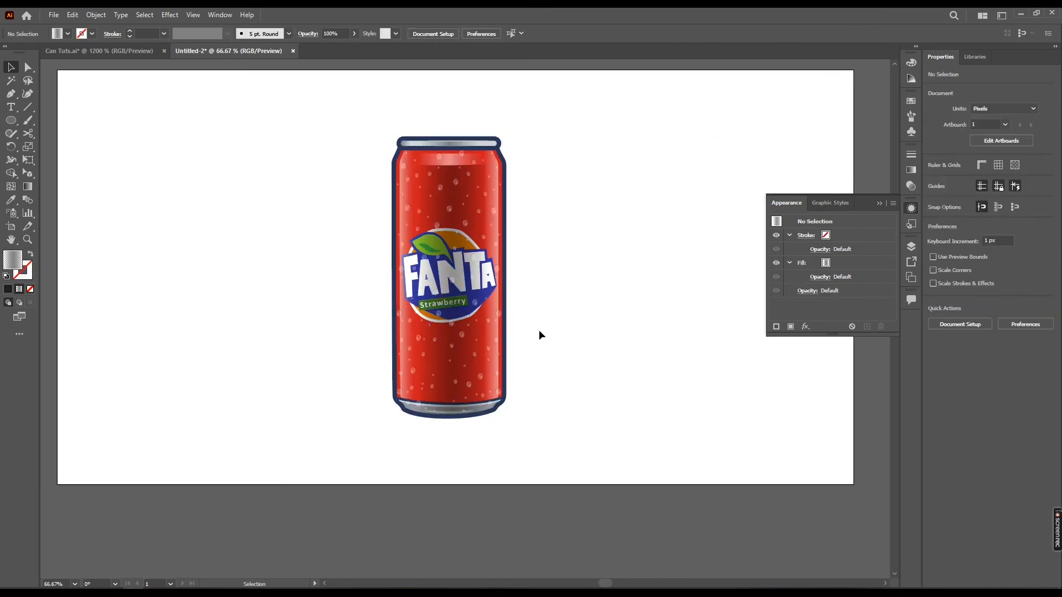
Draw a flat ellipse about 411 × 44 px centred on the can's base as a ground shadow
key("l")
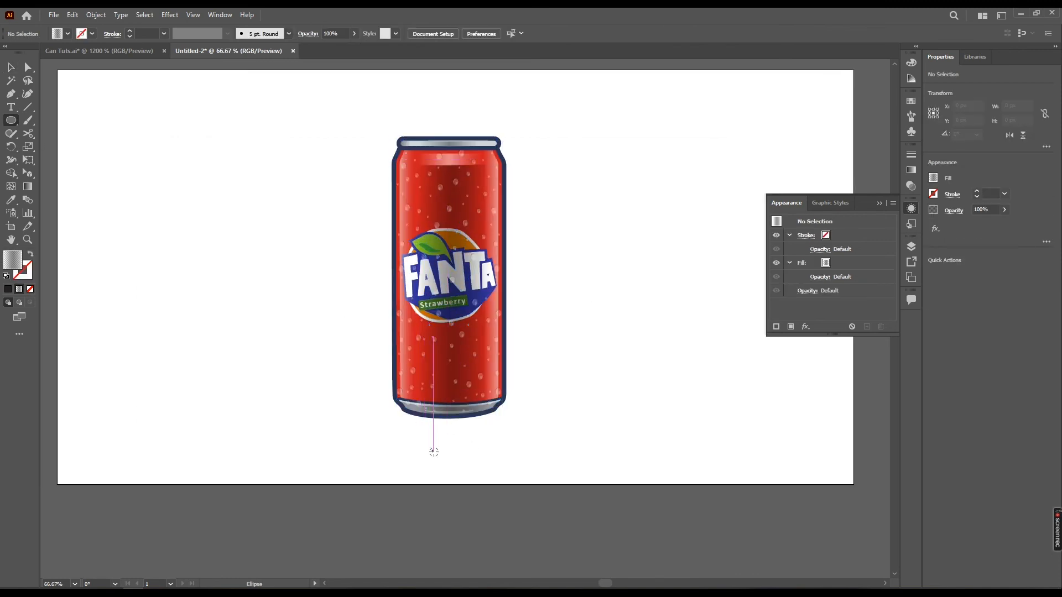
scroll(433, 452, "up", 1)
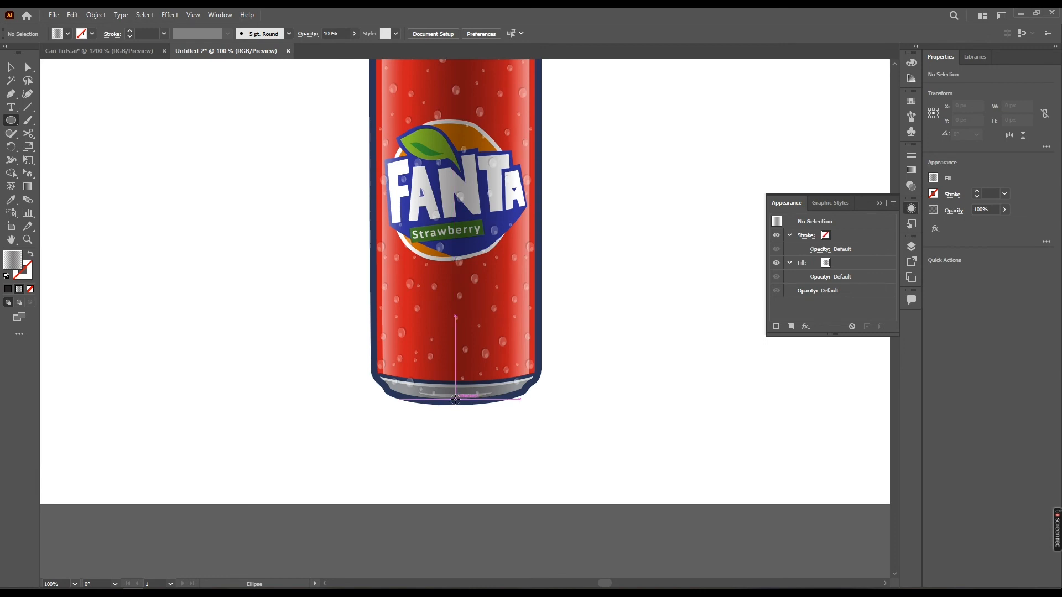
mouse_move(455, 399)
left_mouse_down()
mouse_move(577, 408)
mouse_move(550, 402)
left_mouse_up()
key("v")
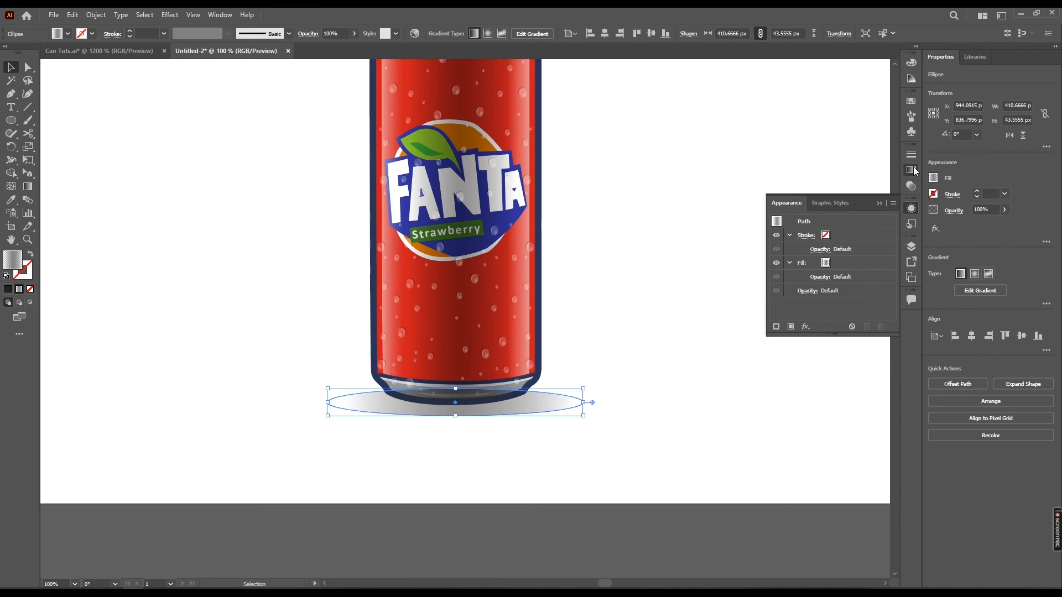
Change the shadow ellipse's fill to a two-stop radial gradient, reversed so that it fades to 0% opacity at the outside
left_click(913, 171)
left_click(830, 254)
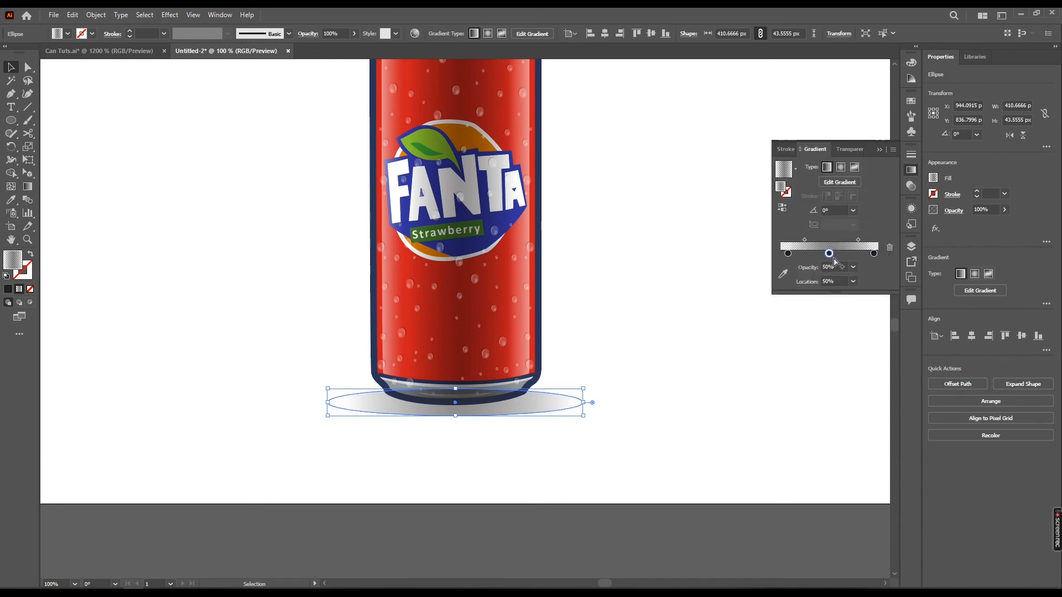
mouse_move(874, 253)
left_mouse_down()
mouse_move(838, 266)
mouse_move(883, 256)
left_mouse_up()
left_click_drag(789, 253, 747, 251)
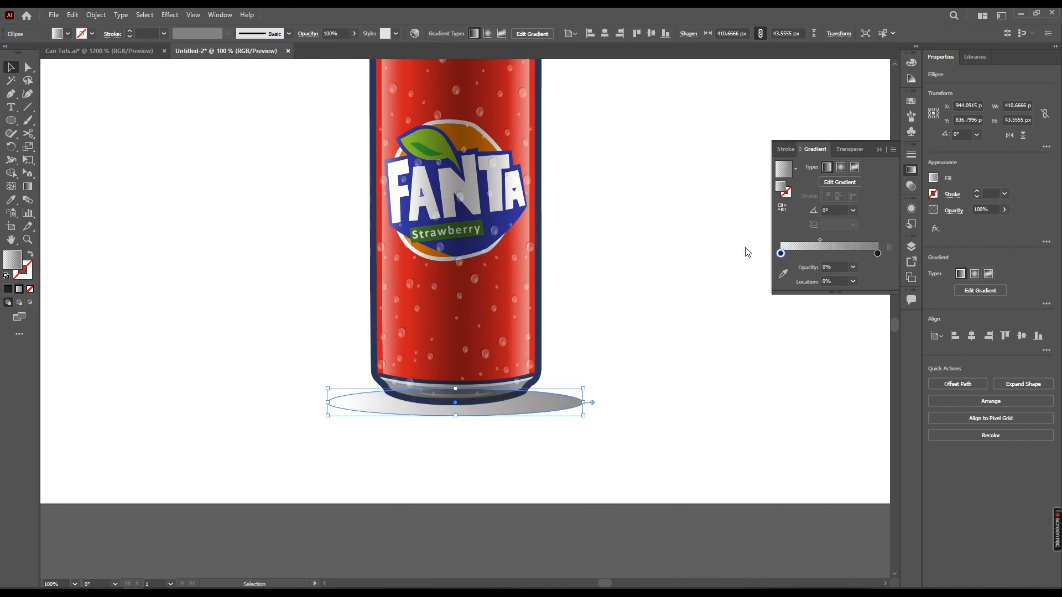
left_click(841, 168)
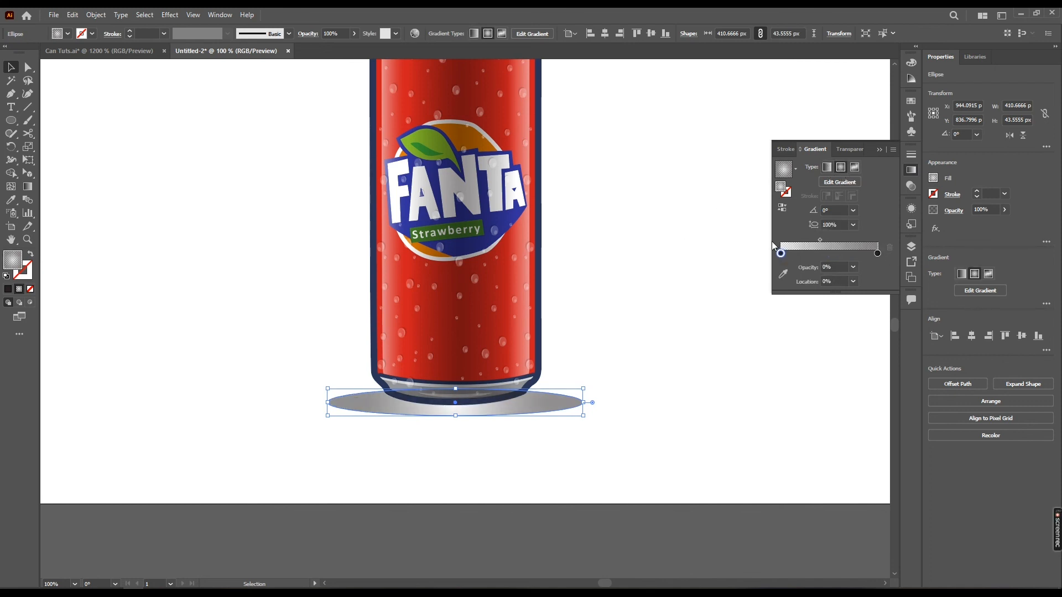
left_click(782, 210)
Flatten the shadow's radial gradient to an aspect ratio of about 8.9% and extend it almost to the ellipse's side edges
scroll(510, 409, "up", 2)
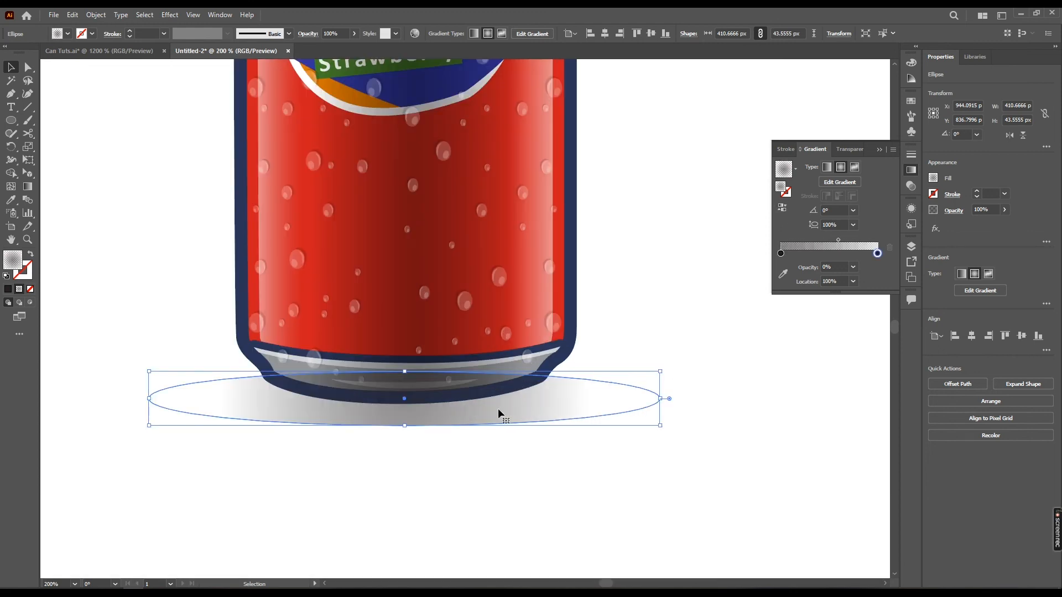
key("g")
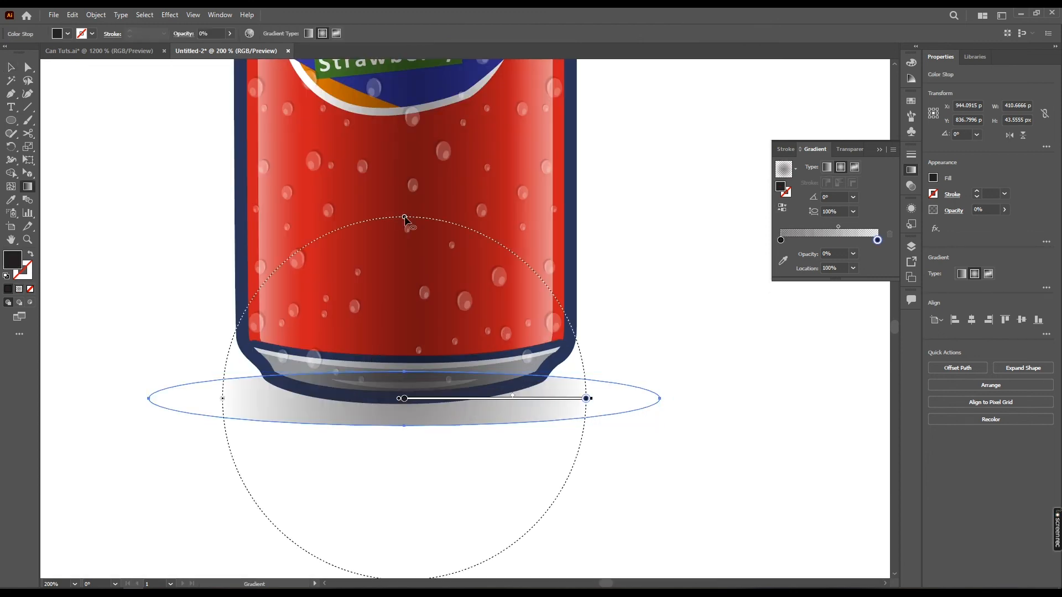
left_click_drag(406, 223, 425, 383)
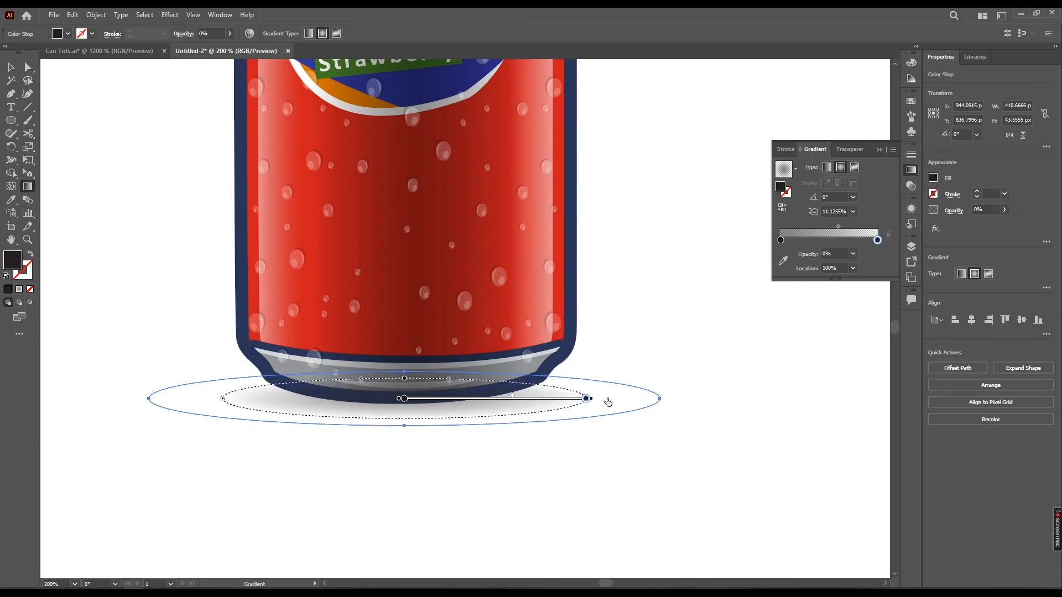
left_click_drag(592, 401, 644, 398)
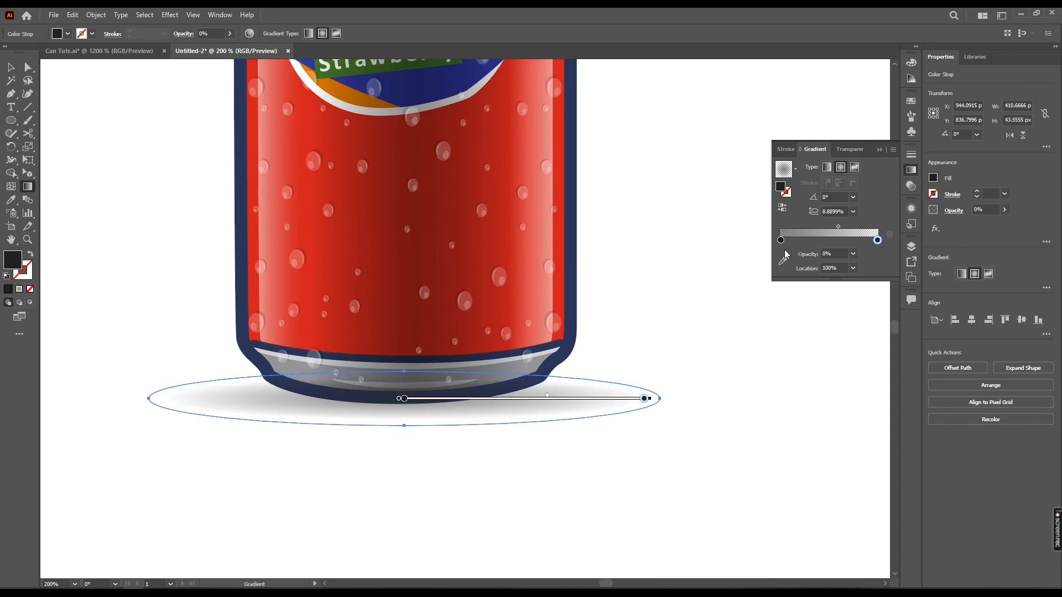
Set the shadow gradient's inner stop to 100% opacity, pull its outer stop in to about 88%, and rebalance the midpoint between them
left_click(853, 254)
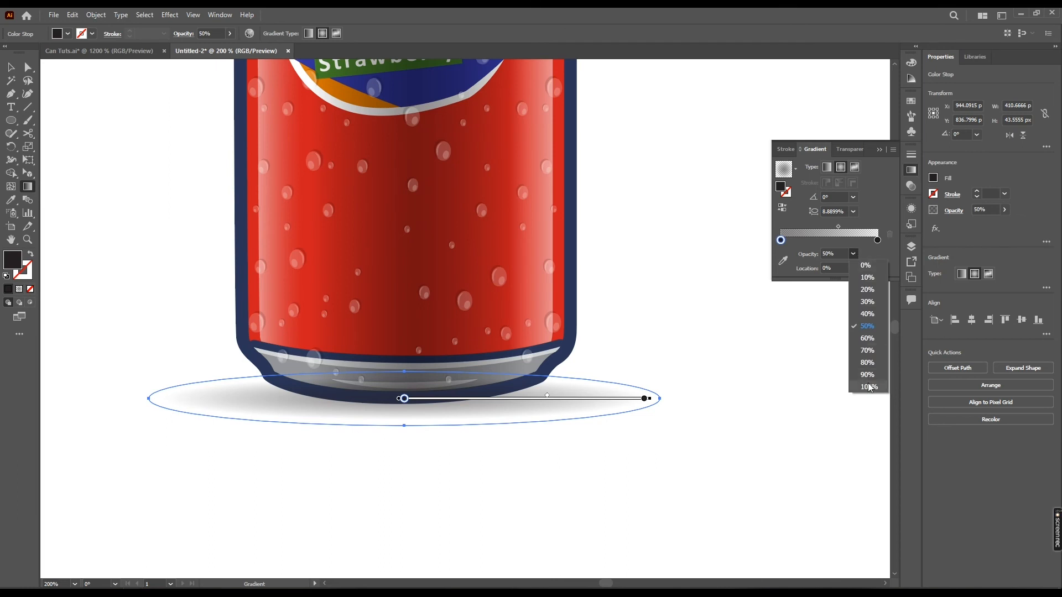
left_click(868, 387)
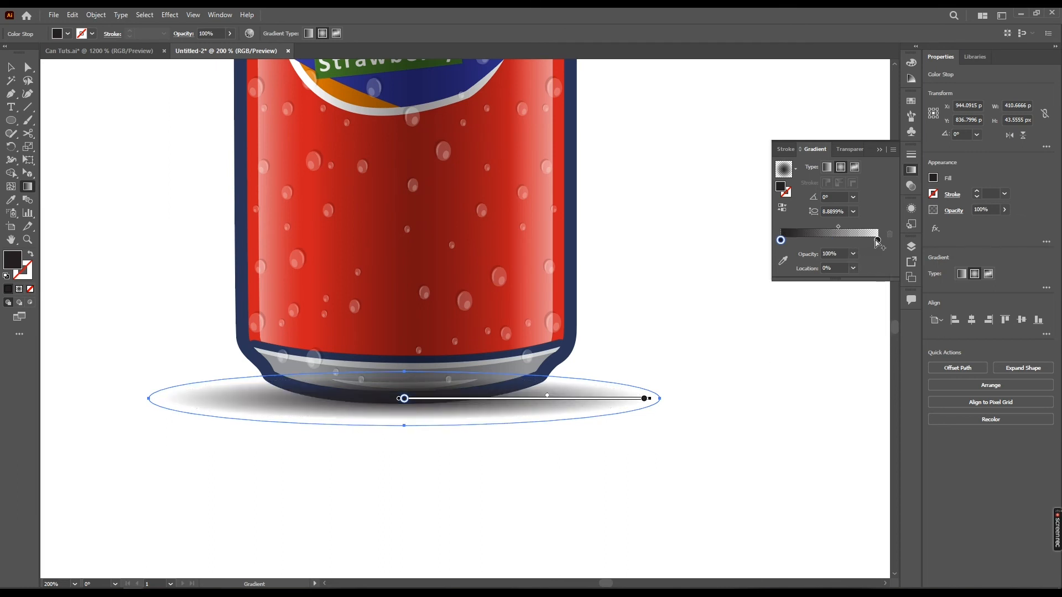
left_click(877, 241)
left_click_drag(839, 227, 825, 229)
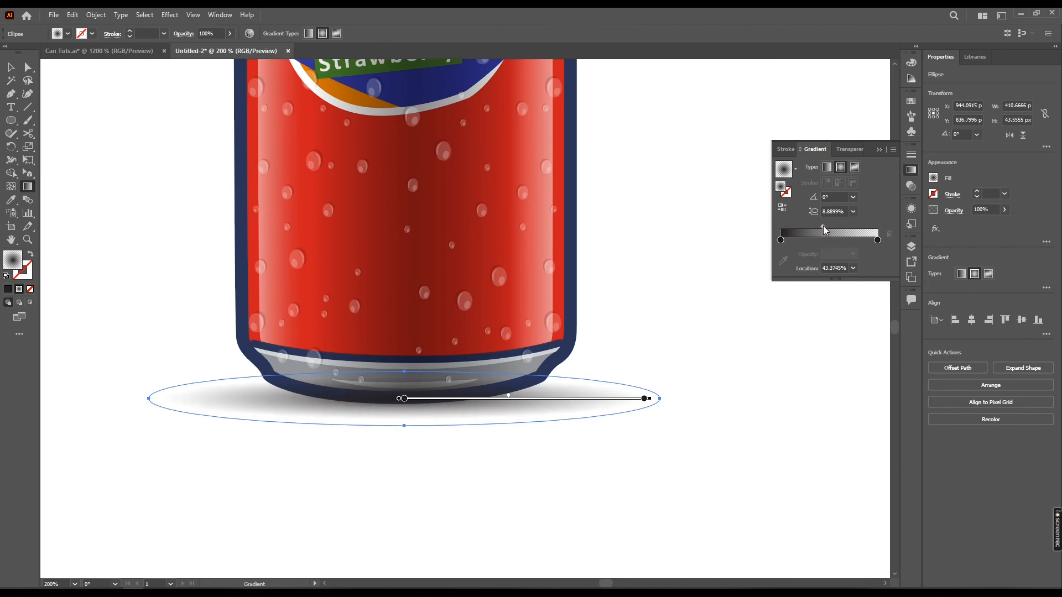
left_click_drag(645, 398, 629, 398)
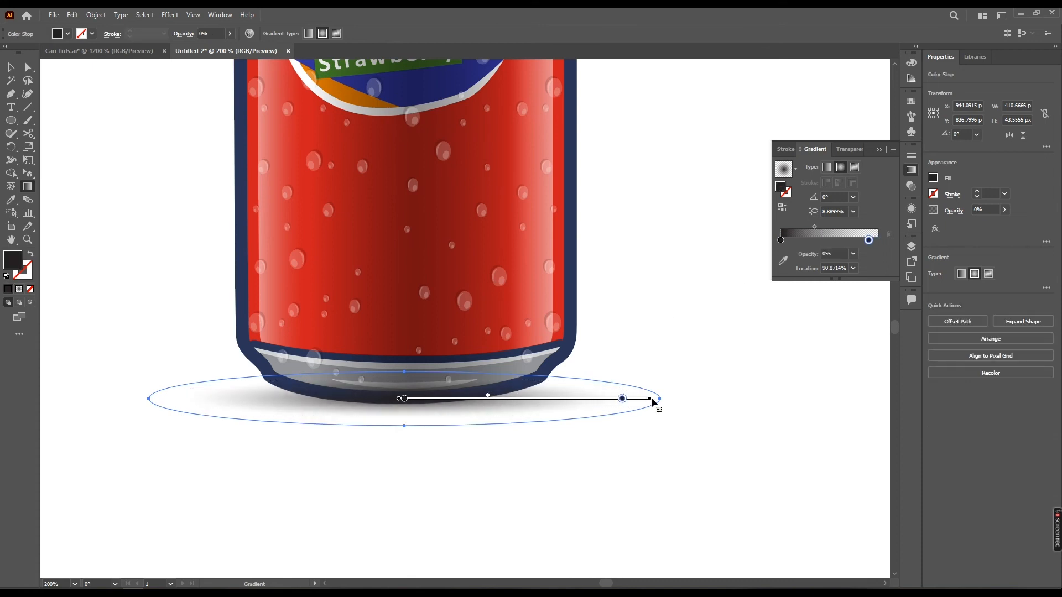
left_click_drag(491, 396, 507, 397)
Send the shadow ellipse behind the can and flatten it to about 38 px high
key("v")
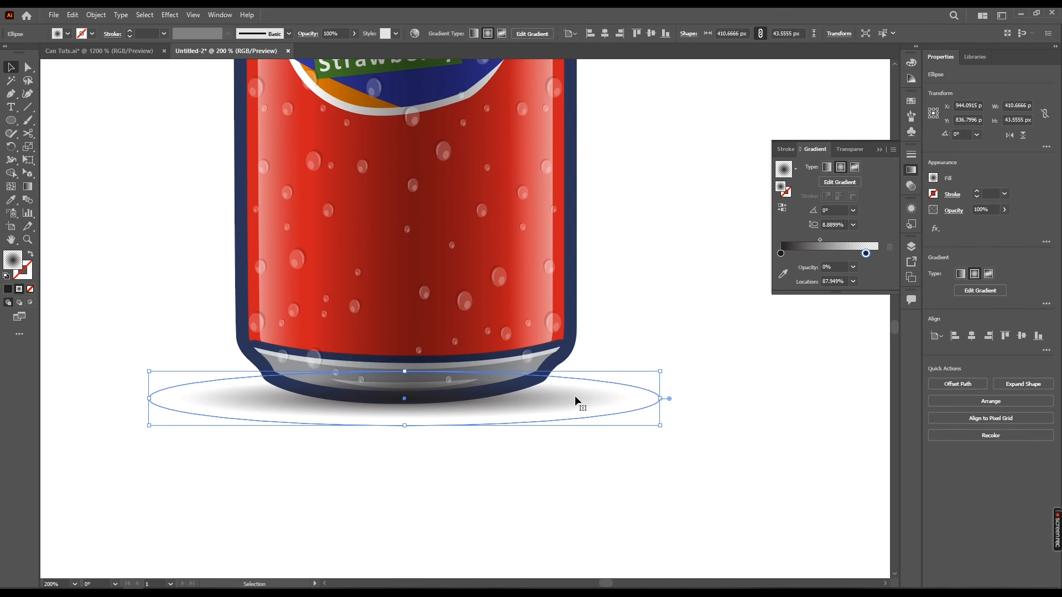
key("ctrl+shift+bracketleft")
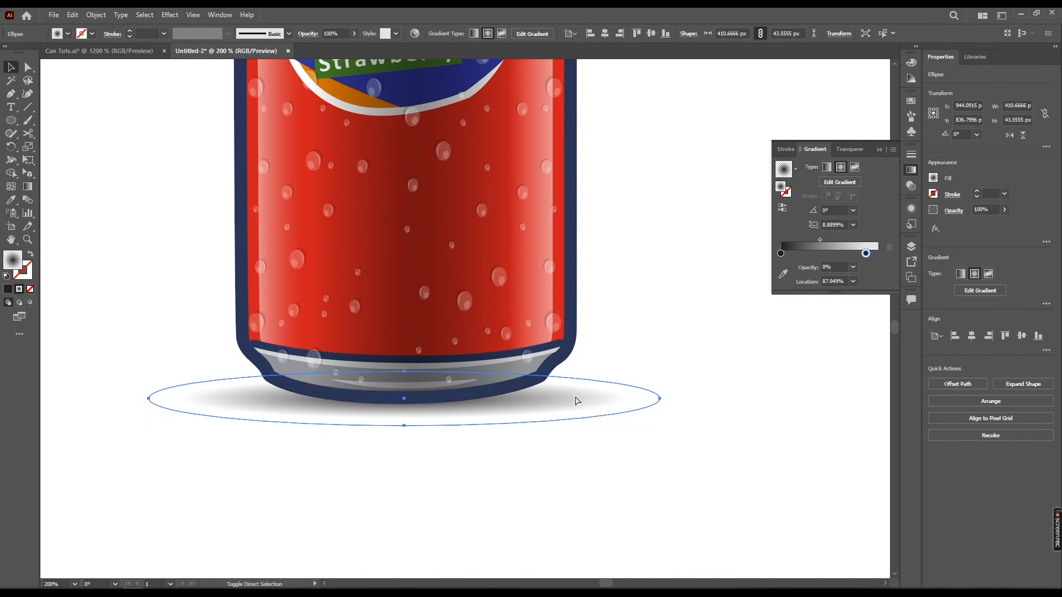
left_click(657, 323)
left_click(479, 422)
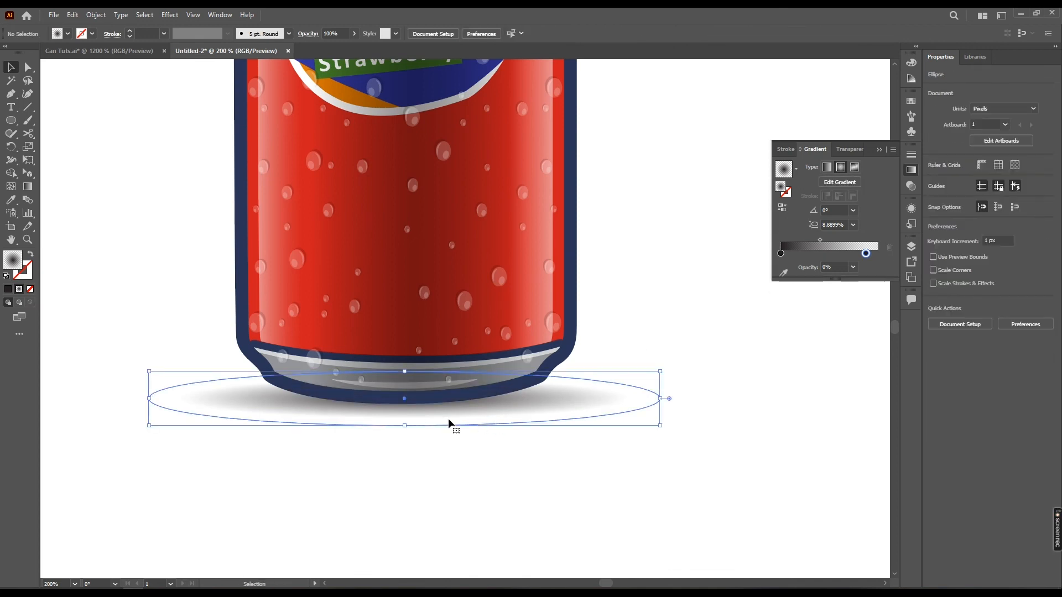
left_click_drag(405, 426, 407, 418)
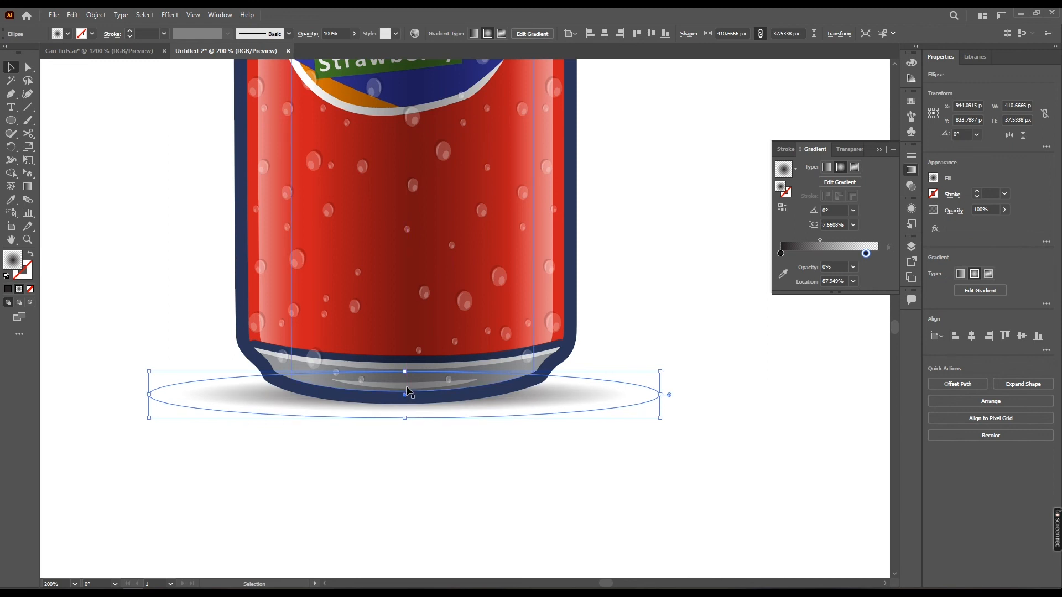
left_click_drag(404, 371, 405, 369)
left_click(656, 294)
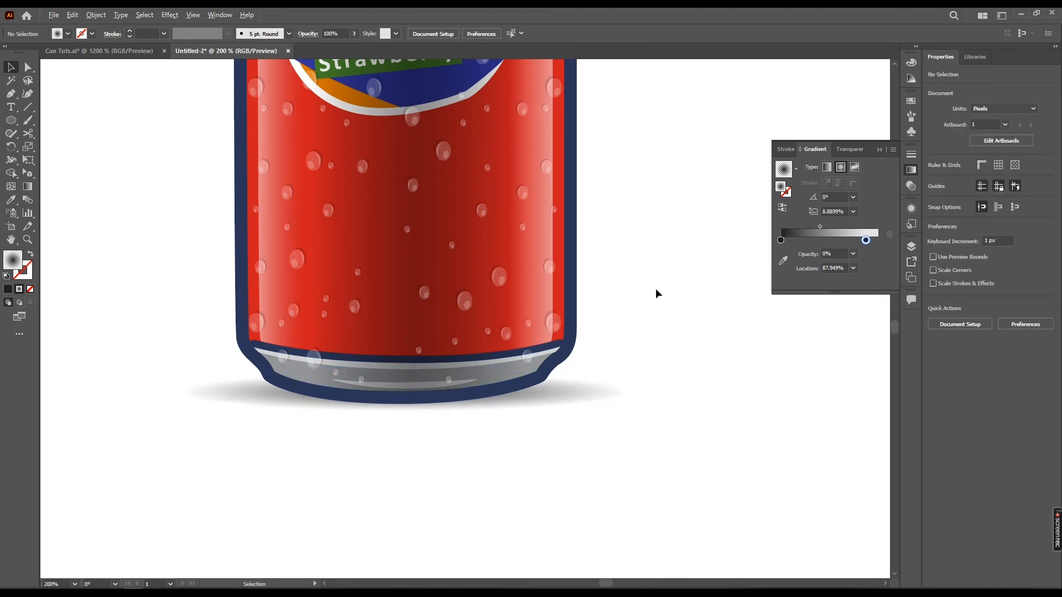
Select all the can artwork together with its ground shadow and combine it into one group
key("ctrl+minus")
key("ctrl+minus")
left_click_drag(582, 319, 535, 413)
left_click_drag(543, 375, 547, 366)
left_click_drag(578, 184, 321, 512)
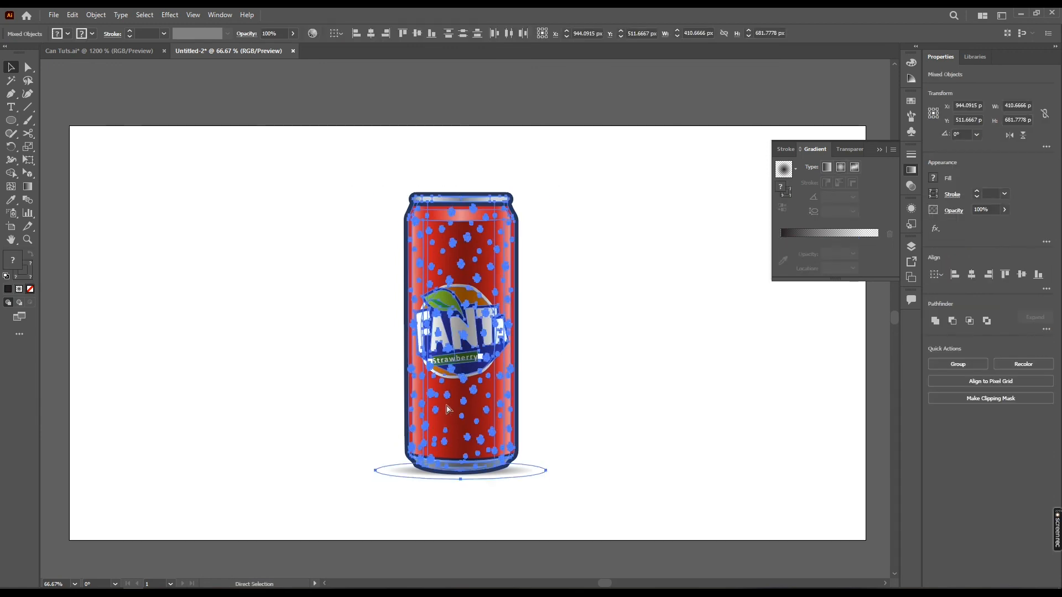
key("v")
left_click(622, 377)
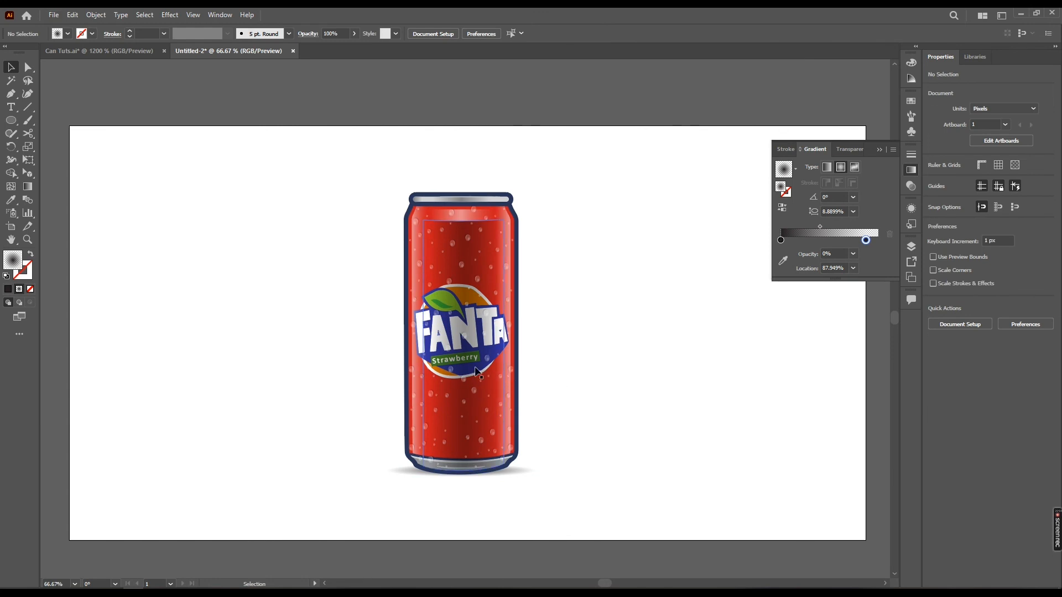
Place two copies of the can group behind the original, slightly higher, one on each side and partly overlapped by the front can
left_click_drag(468, 394, 376, 380)
key("ctrl+bracketleft")
right_click(367, 364)
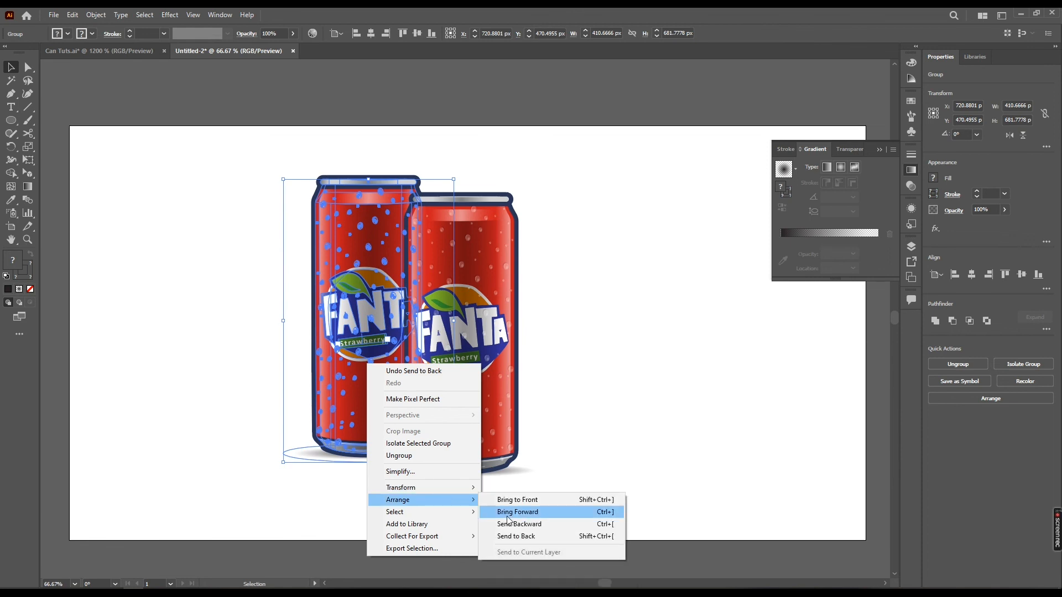
left_click(294, 343)
left_click_drag(375, 357, 541, 354)
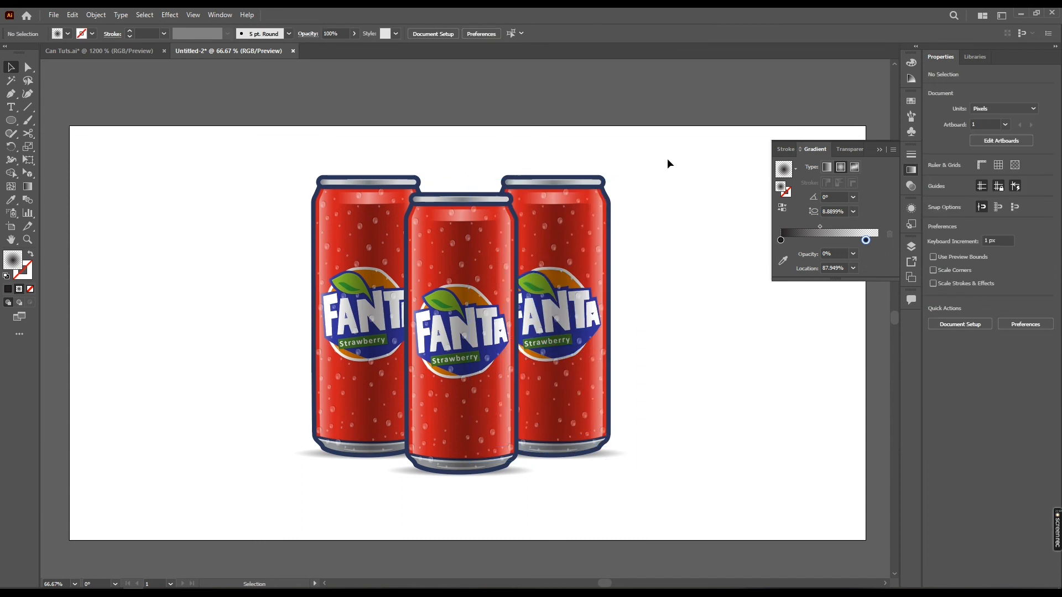
left_click_drag(667, 158, 247, 493)
left_click(247, 494)
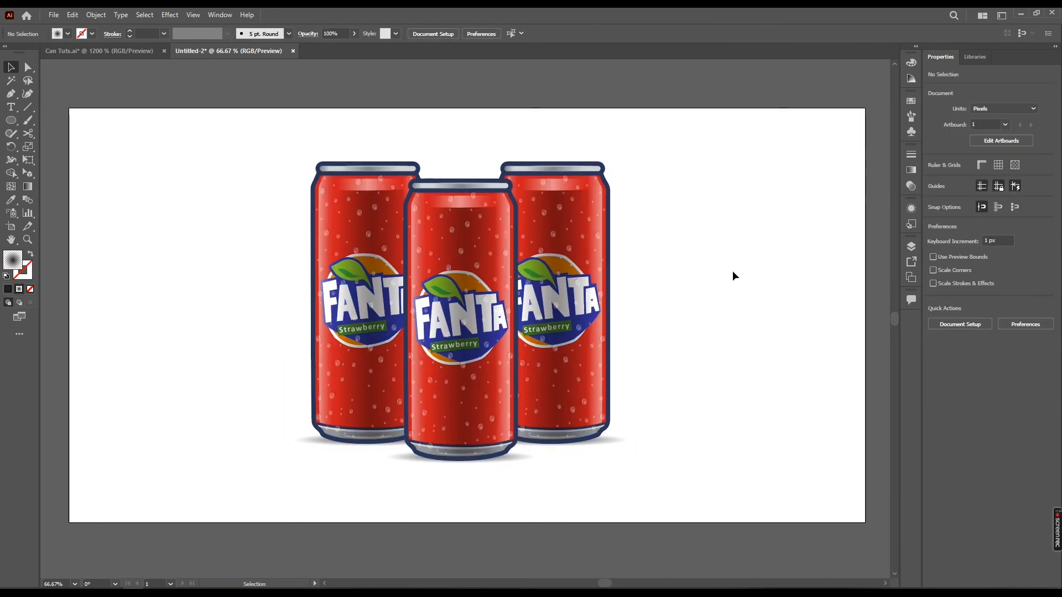
Draw a 1920 × 1000 px rectangle covering the whole artboard and send it behind the cans
key("m")
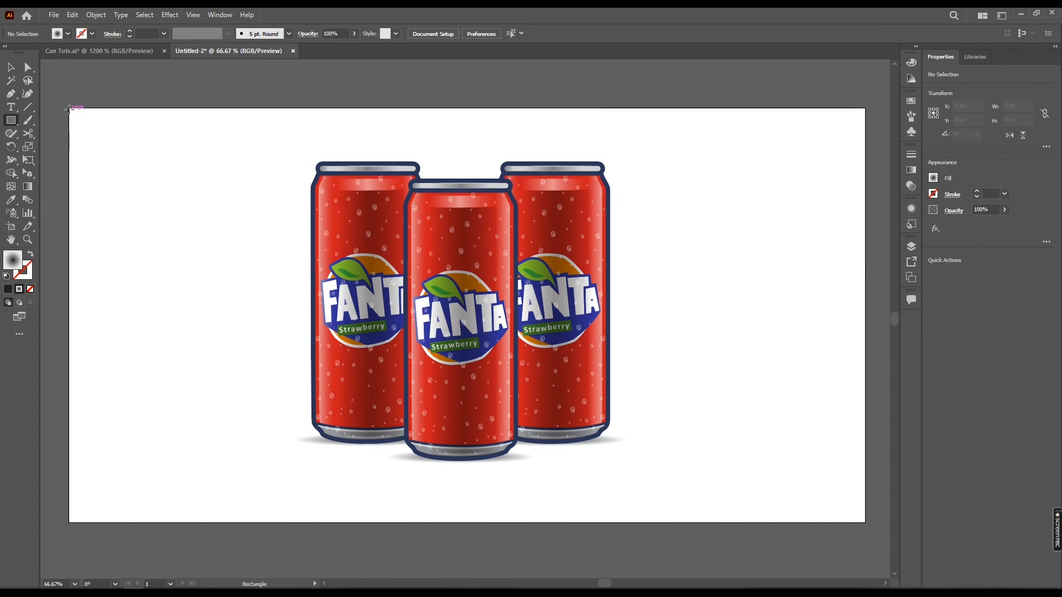
left_click_drag(69, 107, 865, 523)
key("v")
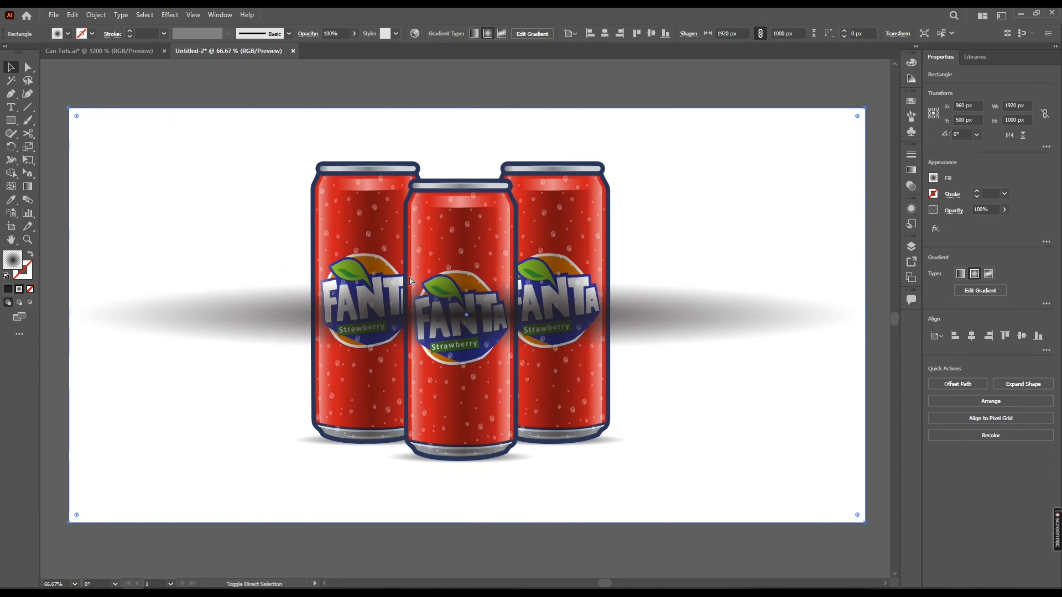
key("ctrl+shift+bracketleft")
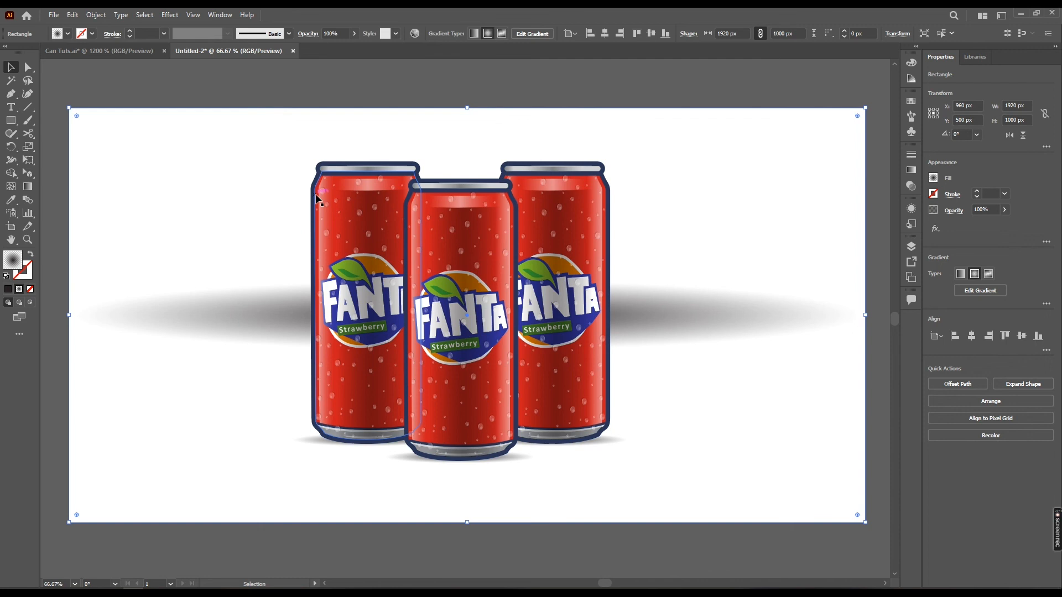
Fill the background rectangle with the red sampled from the can body and remove its stroke
key("i")
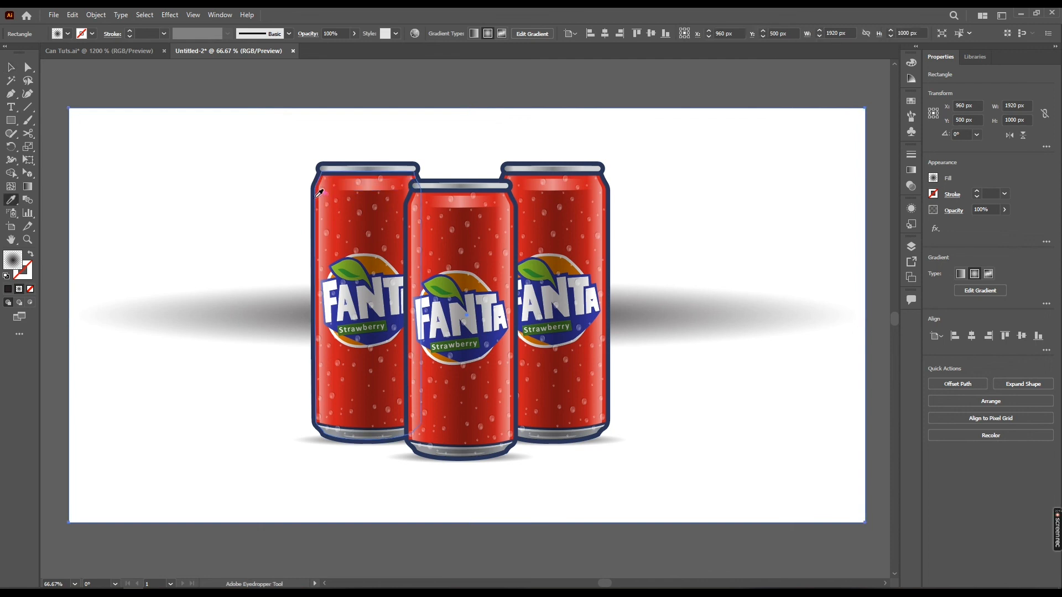
left_click(320, 186)
key("v")
left_click(82, 34)
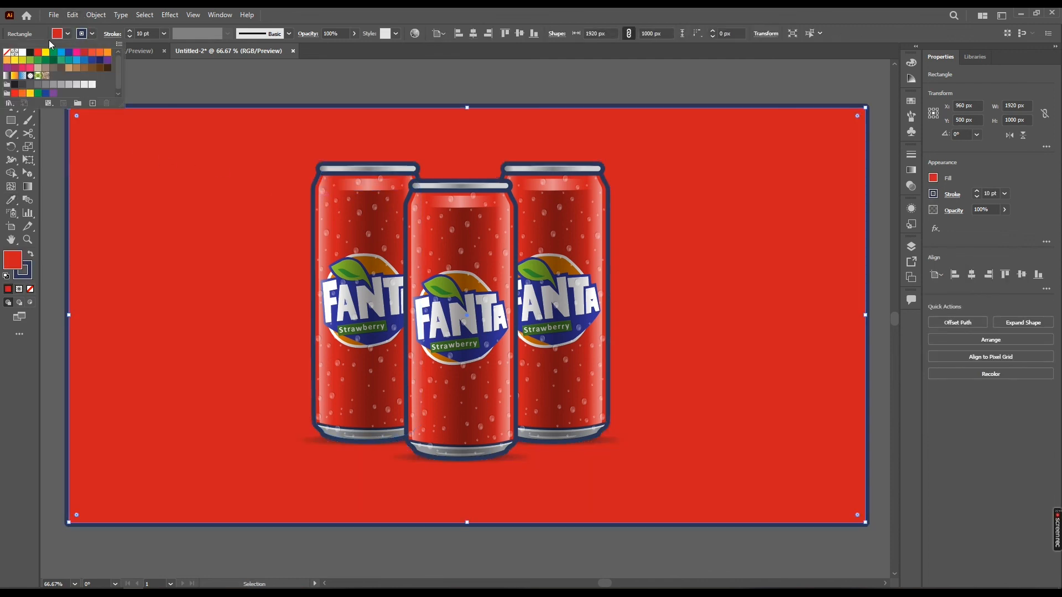
left_click(7, 53)
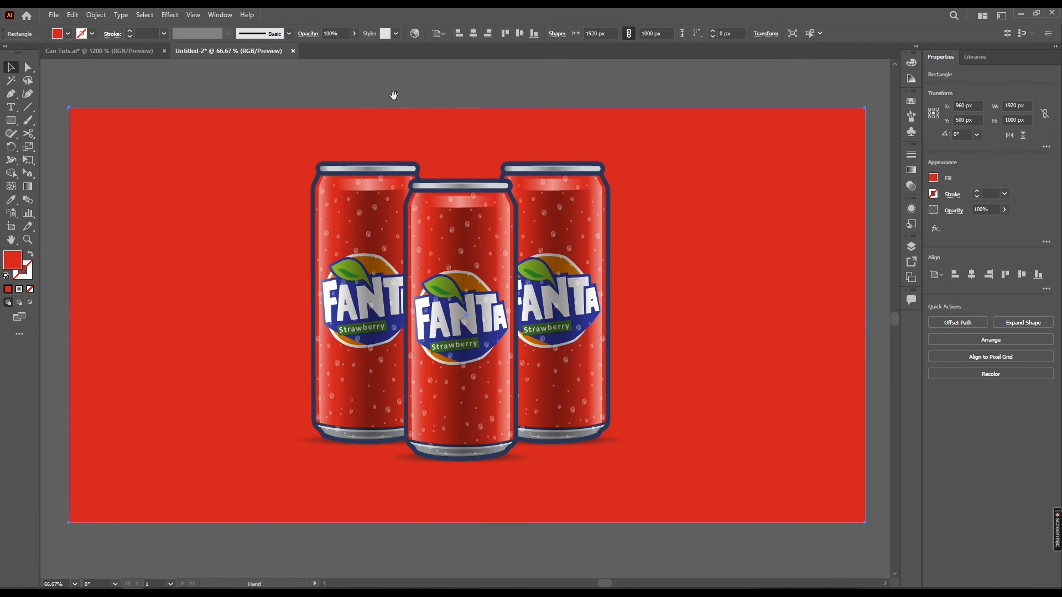
Show the rulers and place a horizontal guide across the lower part of the cans
left_click_drag(394, 95, 383, 88)
key("ctrl+shift+a")
key("p")
key("ctrl+r")
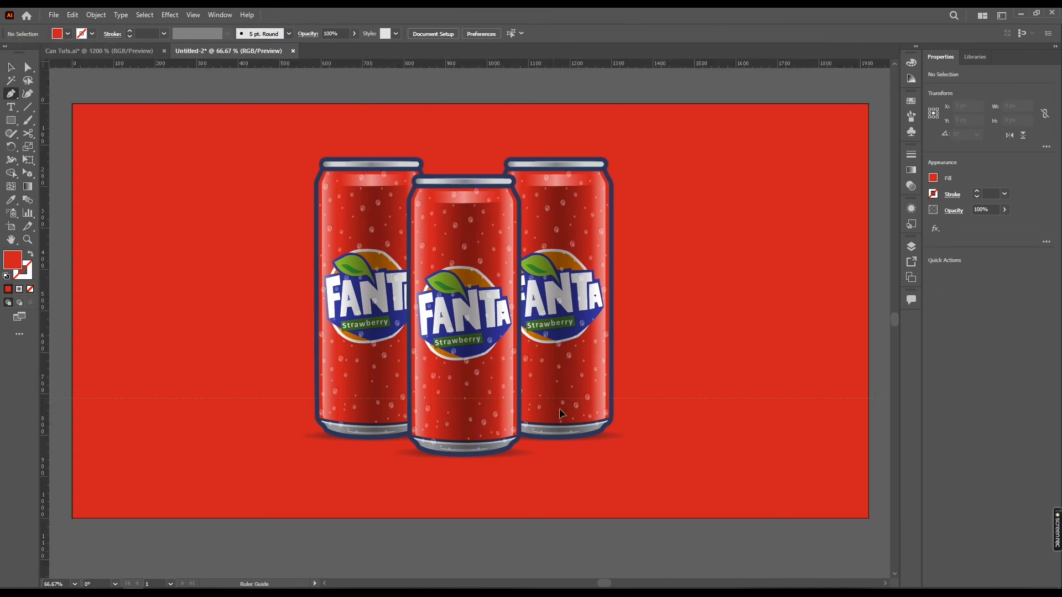
left_click_drag(626, 425, 630, 418)
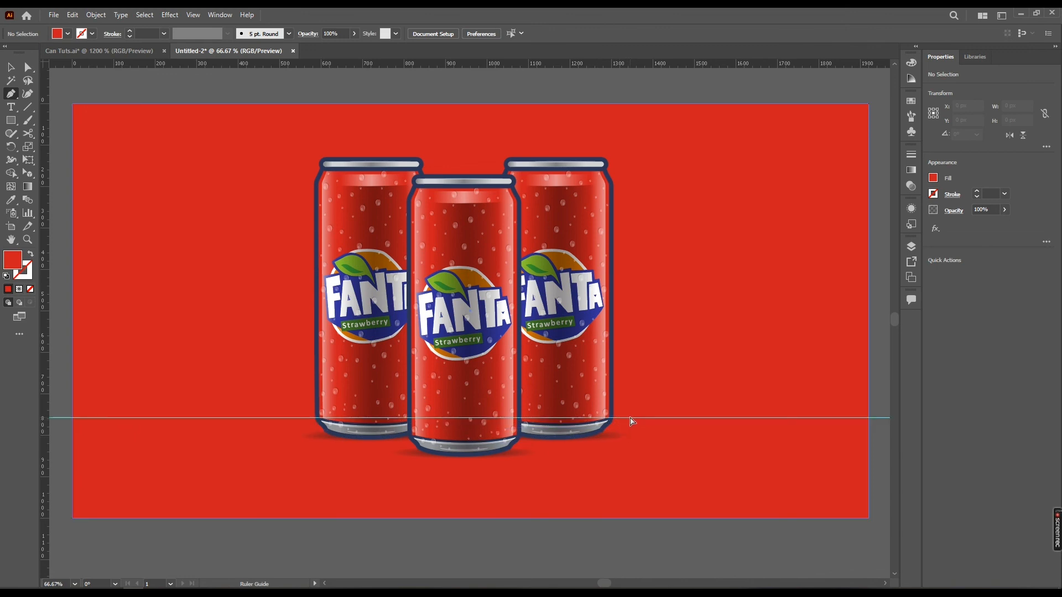
Unlock the guides, move the horizontal guide up slightly to about Y 749 px, and lock the guides again
right_click(610, 77)
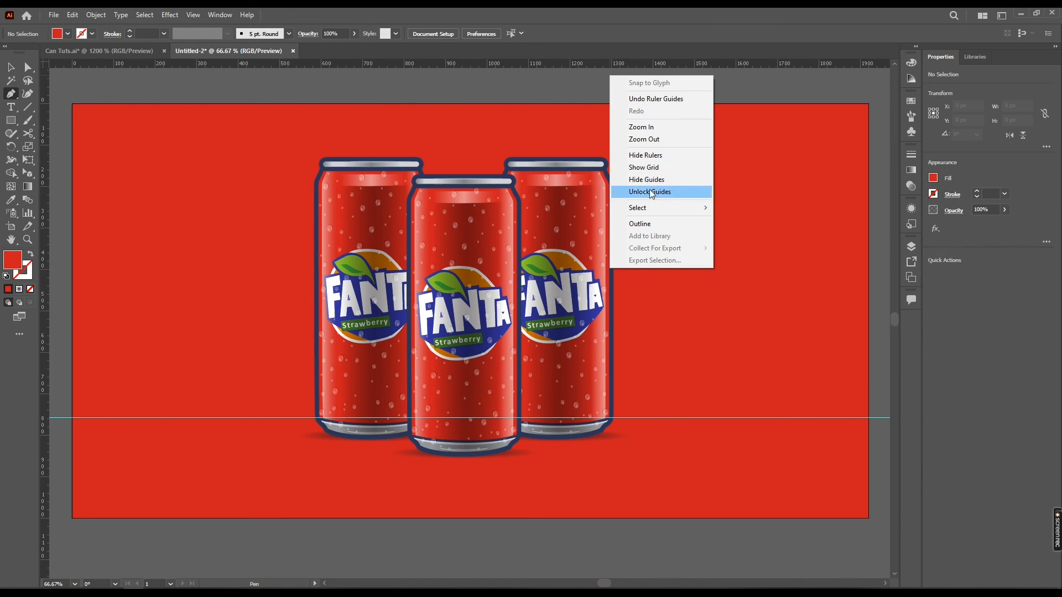
left_click(631, 55)
key("v")
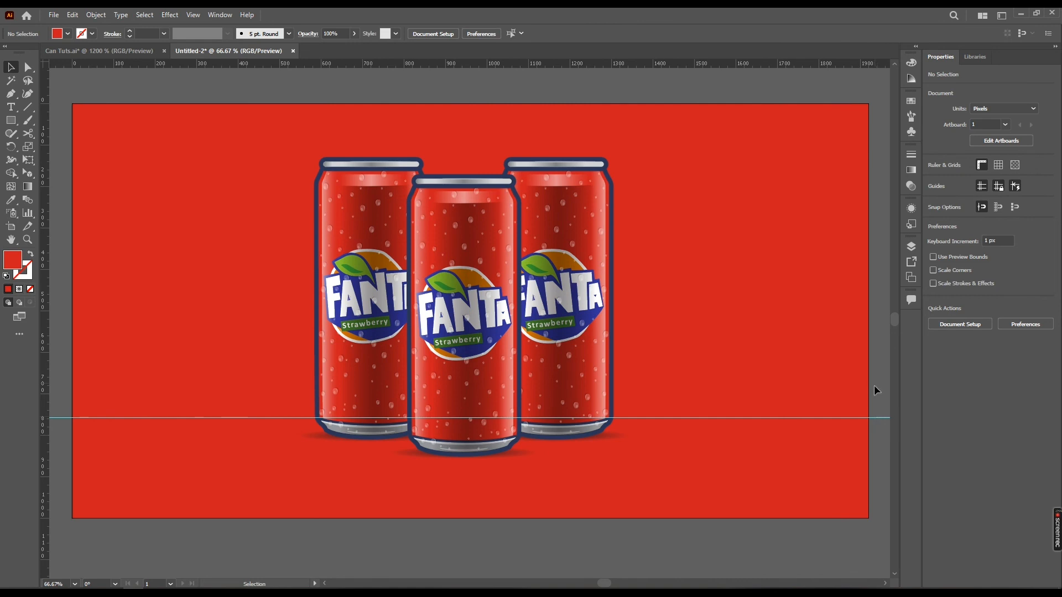
scroll(881, 422, "right", 3)
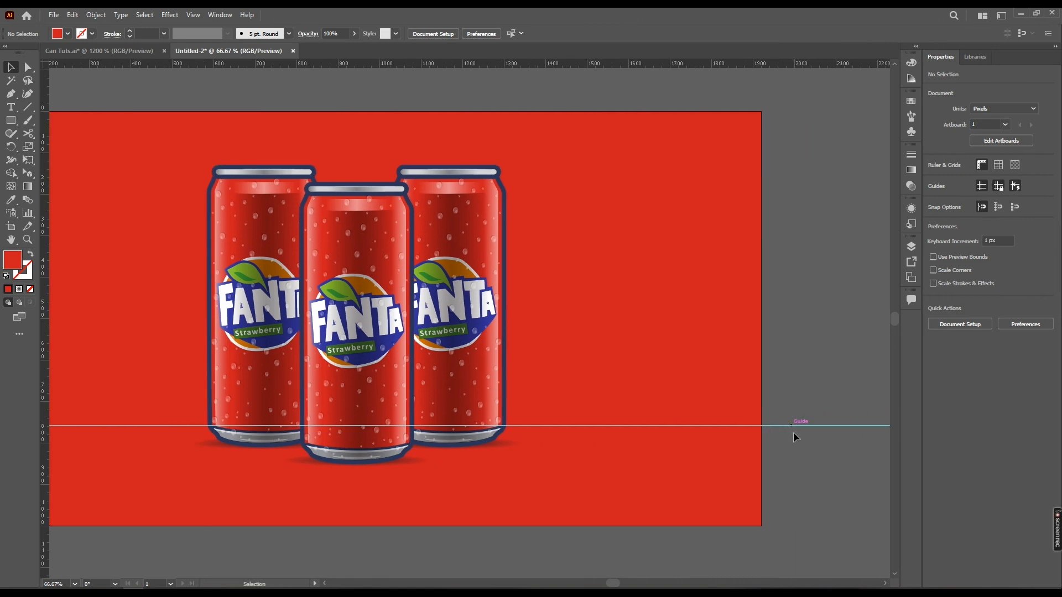
right_click(800, 428)
left_click(866, 490)
mouse_move(835, 426)
left_mouse_down()
mouse_move(823, 403)
mouse_move(820, 424)
left_mouse_up()
right_click(821, 424)
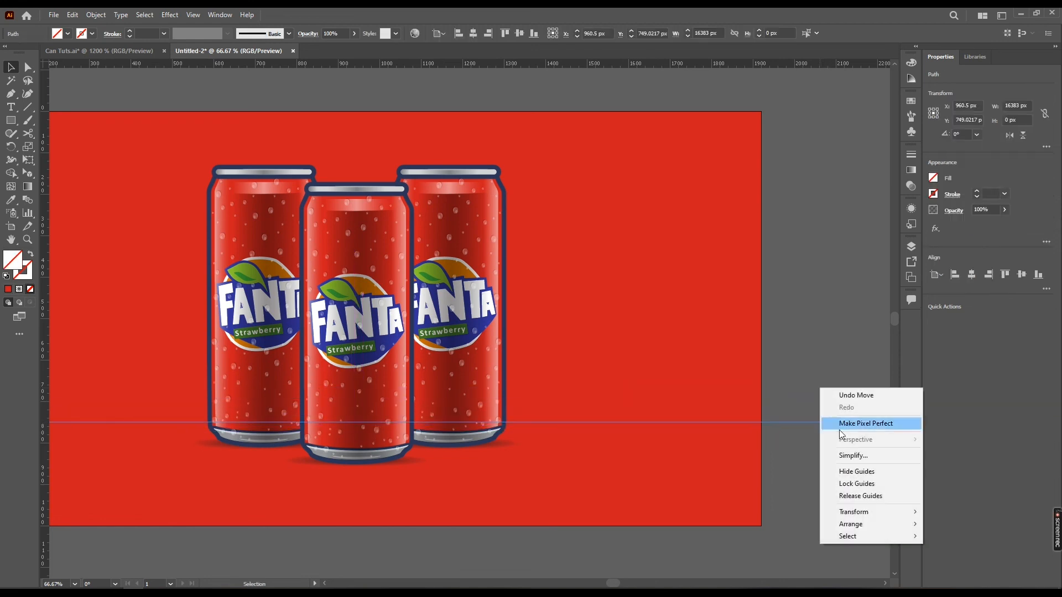
left_click(858, 485)
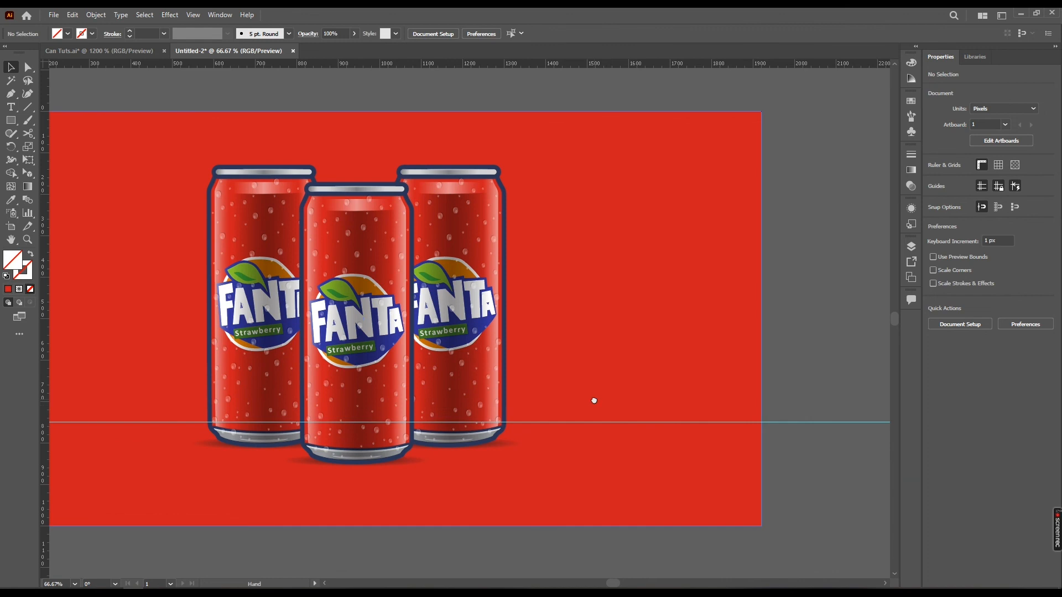
Select the three can groups and move them down together to a centre Y of about 552 px
scroll(640, 408, "left", 3)
left_click_drag(519, 384, 543, 382)
key("p")
scroll(571, 414, "right", 2)
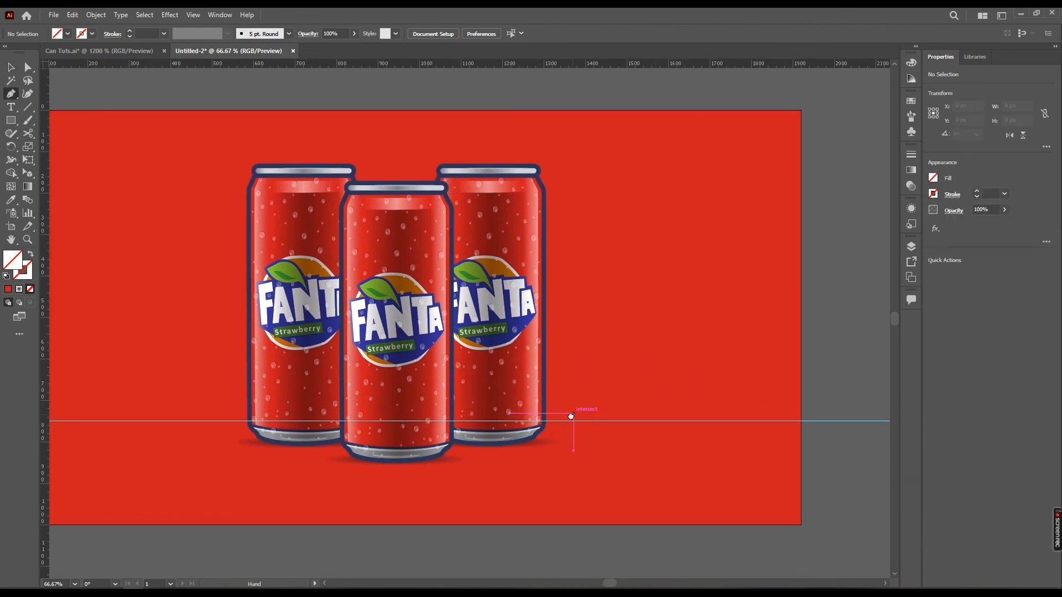
key("v")
left_click(555, 419)
left_click(470, 419, "shift")
left_click(366, 409, "shift")
left_click_drag(446, 376, 510, 387)
left_click(630, 93)
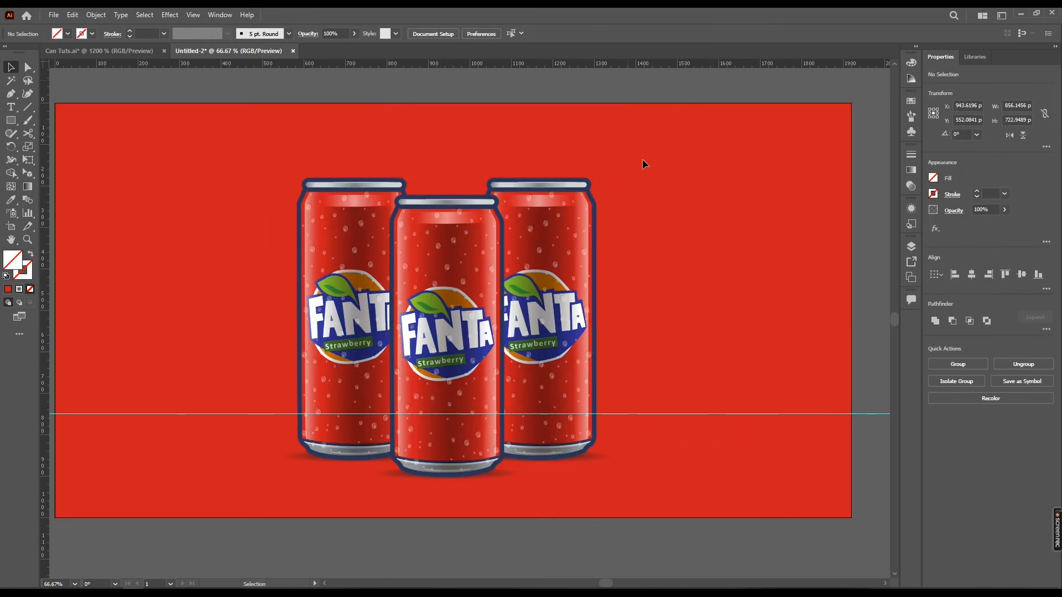
Unlock the guides, move the horizontal guide down to about Y 790 px near the cans' lower ends, and lock the guides again
scroll(704, 399, "right", 5)
scroll(704, 398, "down", 1)
right_click(809, 346)
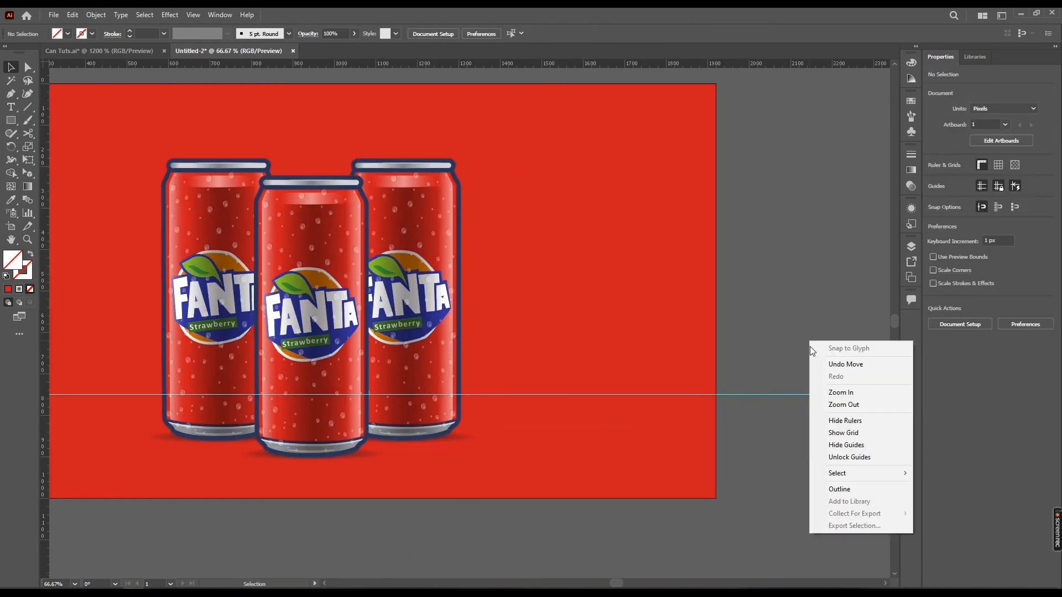
left_click(846, 457)
left_click_drag(806, 395, 806, 413)
right_click(768, 348)
left_click(811, 444)
key("space")
left_click_drag(509, 327, 672, 321)
key("p")
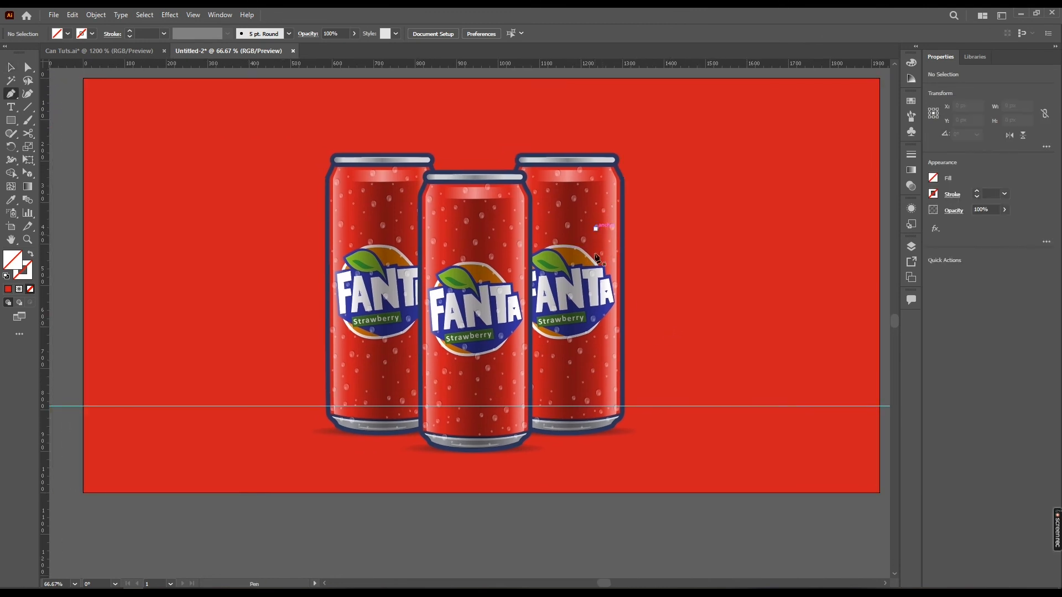
left_click_drag(617, 284, 616, 294)
left_click(617, 435)
left_click_drag(684, 400, 733, 408)
key("ctrl+z")
key("ctrl+z")
Start a wavy Pen path right of the cans, curving from their top height down to a corner at the guide
left_click_drag(705, 168, 734, 208)
left_click_drag(680, 282, 649, 312)
left_click_drag(690, 349, 698, 355)
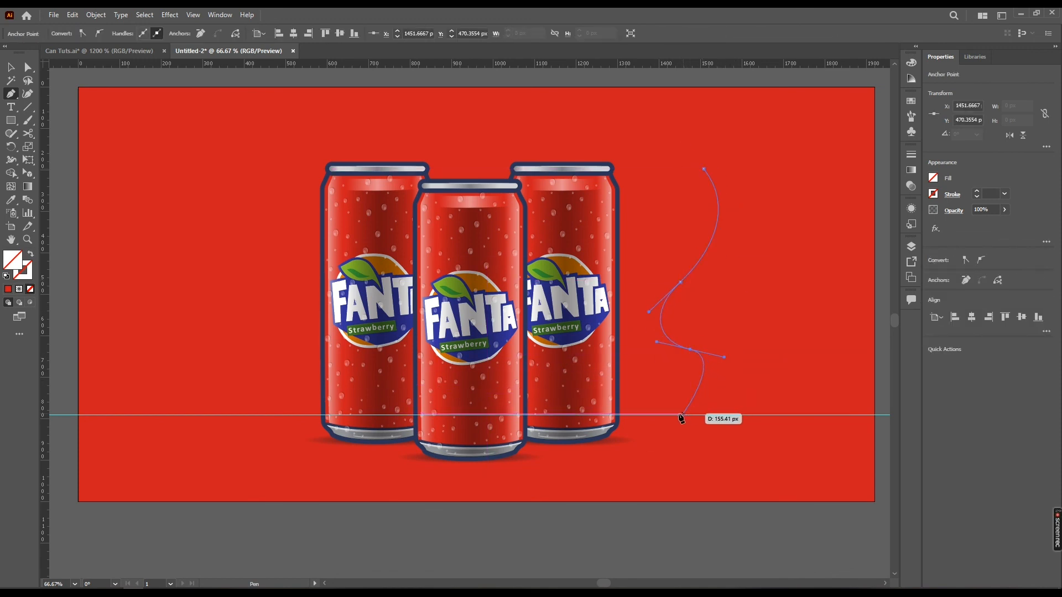
left_click_drag(676, 415, 620, 422)
Continue the path around a rounded bulge below the guide and in shallow waves leftward beneath the cans
left_click_drag(730, 434, 744, 445)
left_click_drag(677, 469, 621, 465)
left_click_drag(562, 490, 498, 486)
left_click_drag(386, 482, 313, 496)
Continue the wavy Pen path up the left side of the cans, across above them, and close it at its start point
left_click_drag(261, 455, 243, 336)
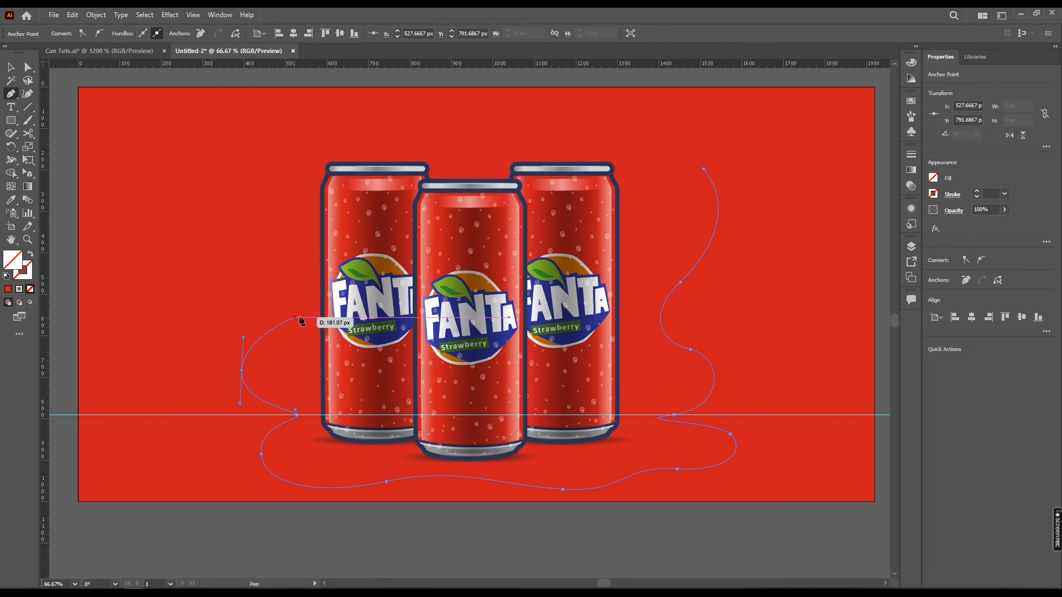
left_click_drag(289, 293, 289, 292)
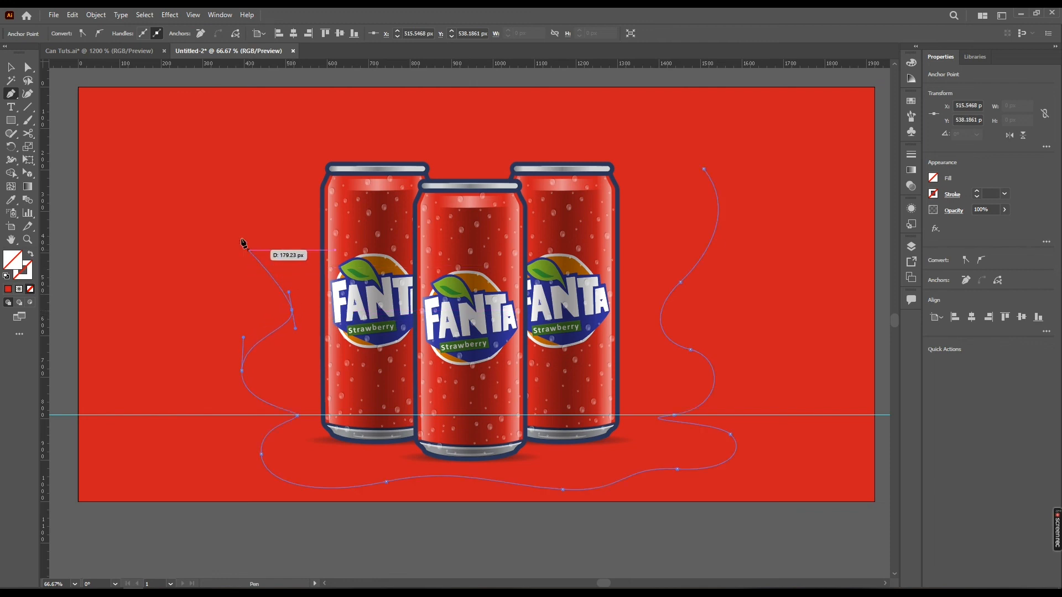
left_click_drag(242, 205, 258, 149)
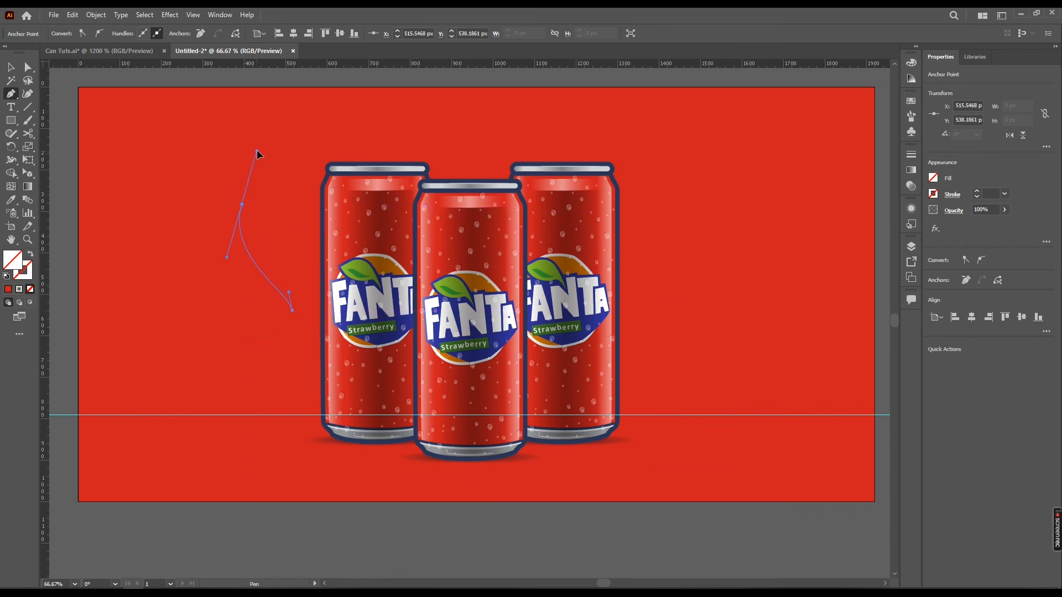
left_click_drag(319, 136, 376, 124)
left_click(704, 169)
Fill the closed wavy shape, about 1199 × 906 px, with white and place it behind the three cans
key("v")
left_click(653, 189)
key("ctrl+2")
left_click_drag(688, 91, 636, 136)
left_click(57, 33)
left_click(20, 50)
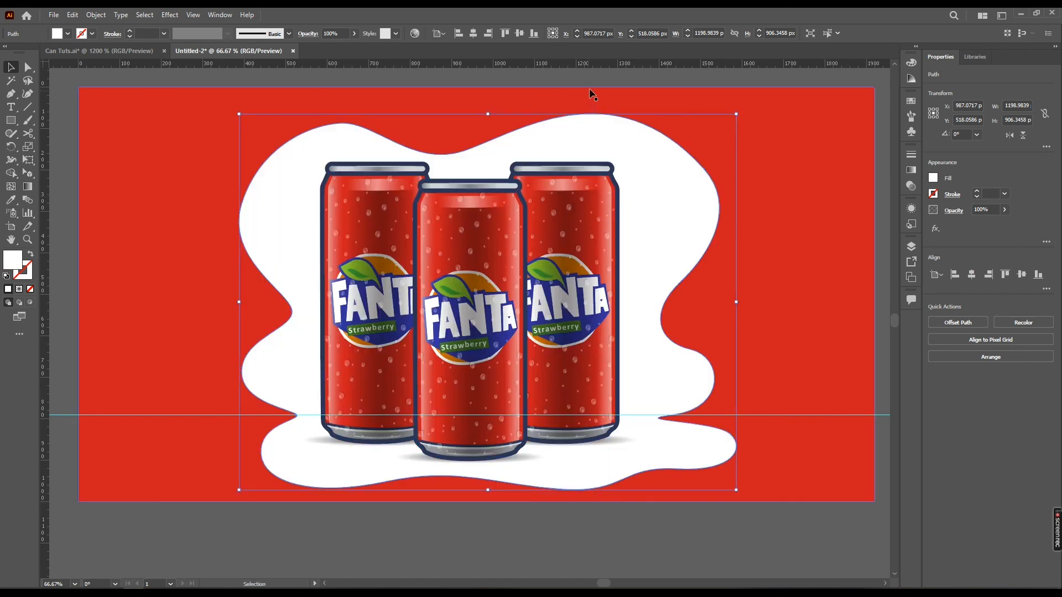
left_click(590, 94)
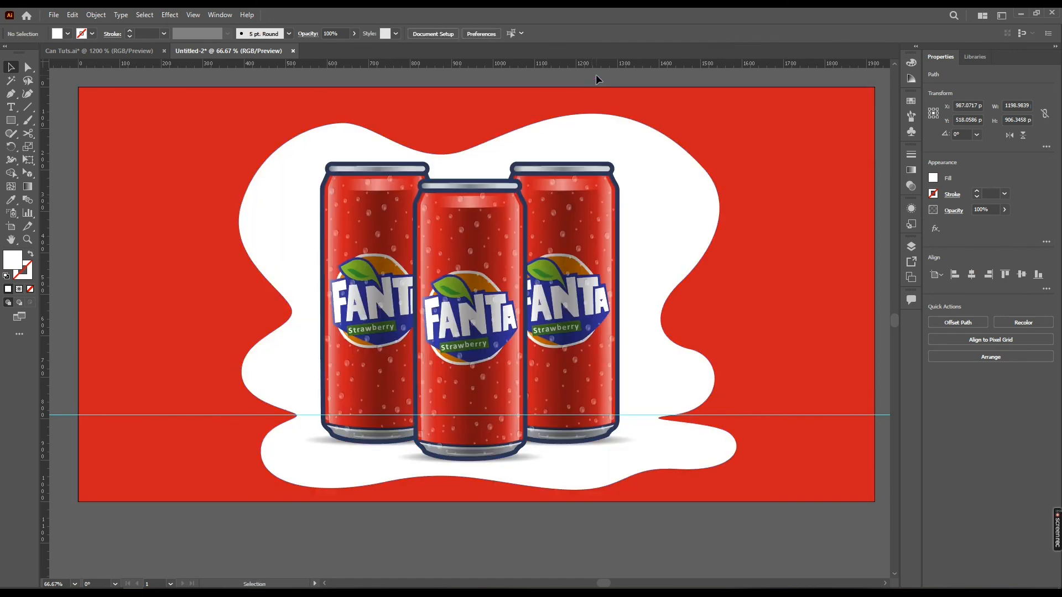
Draw a white teardrop splash with the Pen tool right of the wavy shape, its point facing the shape
left_click(11, 94)
scroll(761, 294, "right", 2)
left_click(655, 252)
left_click_drag(770, 220, 779, 232)
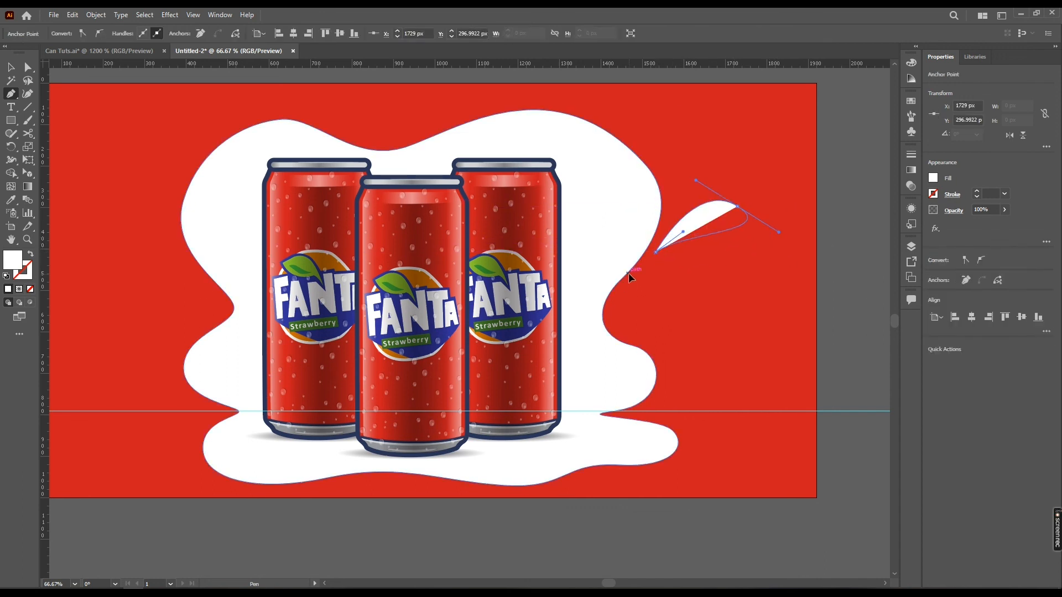
left_click(655, 252)
left_click_drag(779, 232, 766, 242)
left_click(702, 288, "ctrl")
Draw a white circle left of the wavy shape and a small flat white ellipse near its lower-left bulge
left_click_drag(187, 252, 265, 237)
key("l")
left_click_drag(218, 211, 256, 248)
key("v")
key("l")
left_click_drag(241, 431, 279, 446)
key("v")
Draw a small curved white droplet with the Pen tool just below the wavy shape's lower-right bulge
key("p")
left_click(642, 448)
mouse_move(775, 431)
left_mouse_down()
mouse_move(708, 427)
mouse_move(718, 434)
left_mouse_up()
left_click_drag(684, 466, 678, 466)
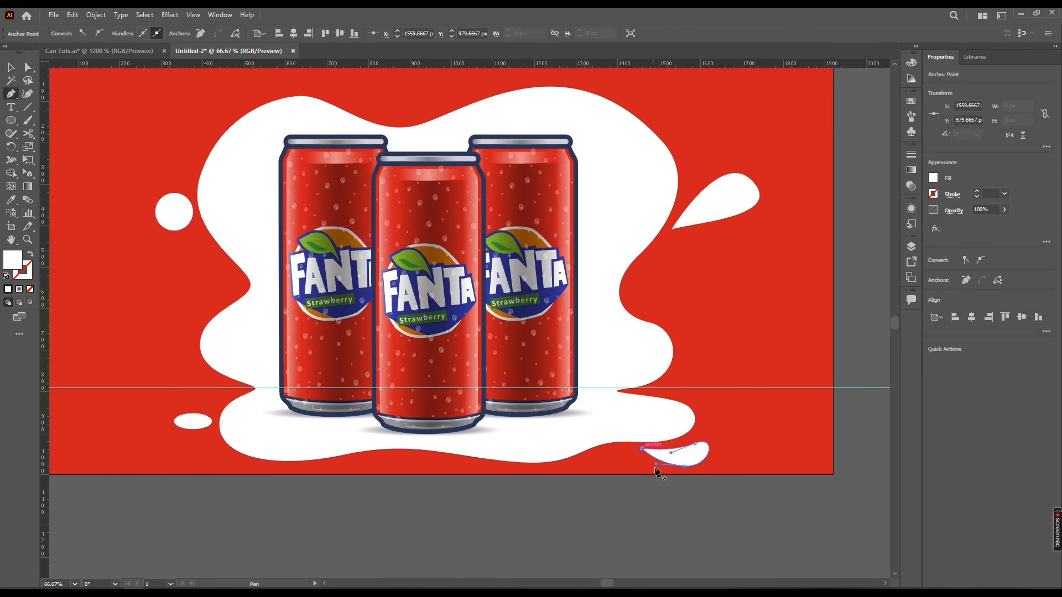
key("v")
left_click(693, 488)
left_click_drag(693, 488, 710, 461)
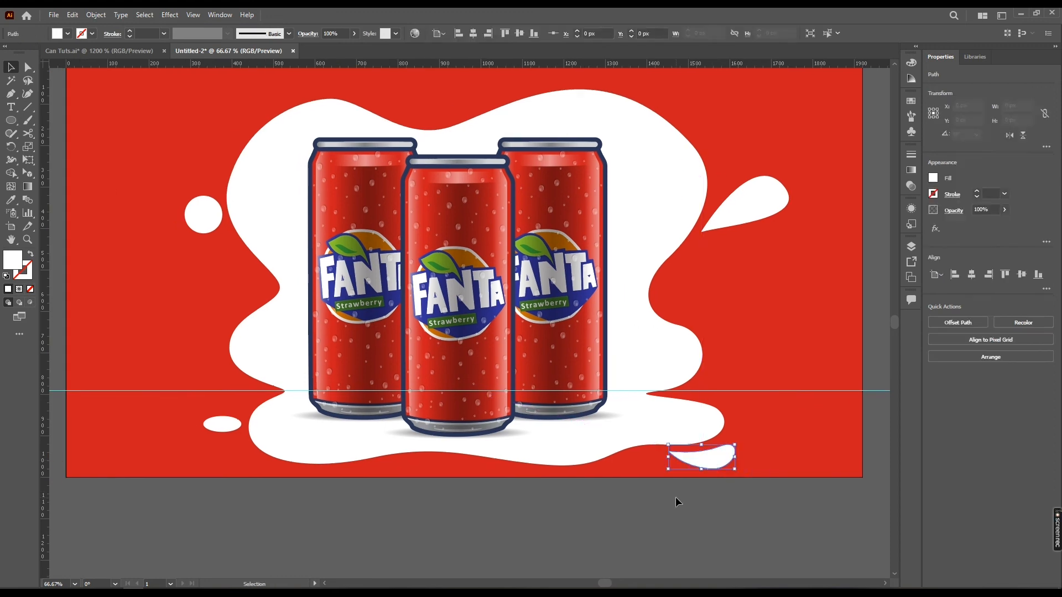
left_click(675, 496)
Draw a rectangle 1920 px wide and about 151 px high across the artboard, with its upper edge on the guide
scroll(657, 404, "down", 1)
left_click_drag(640, 428, 640, 453)
left_click_drag(587, 514, 613, 491)
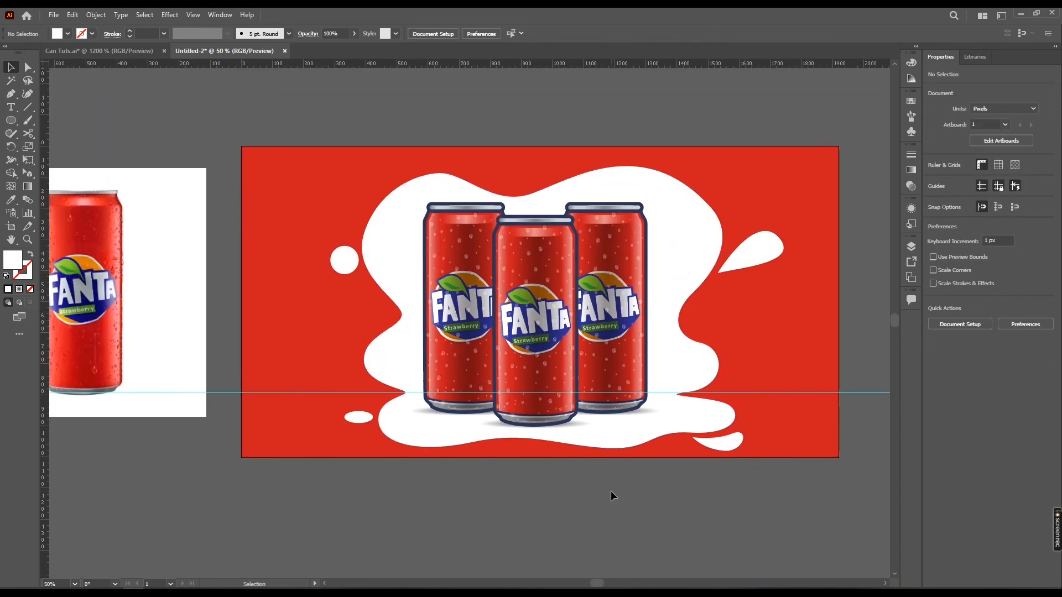
key("m")
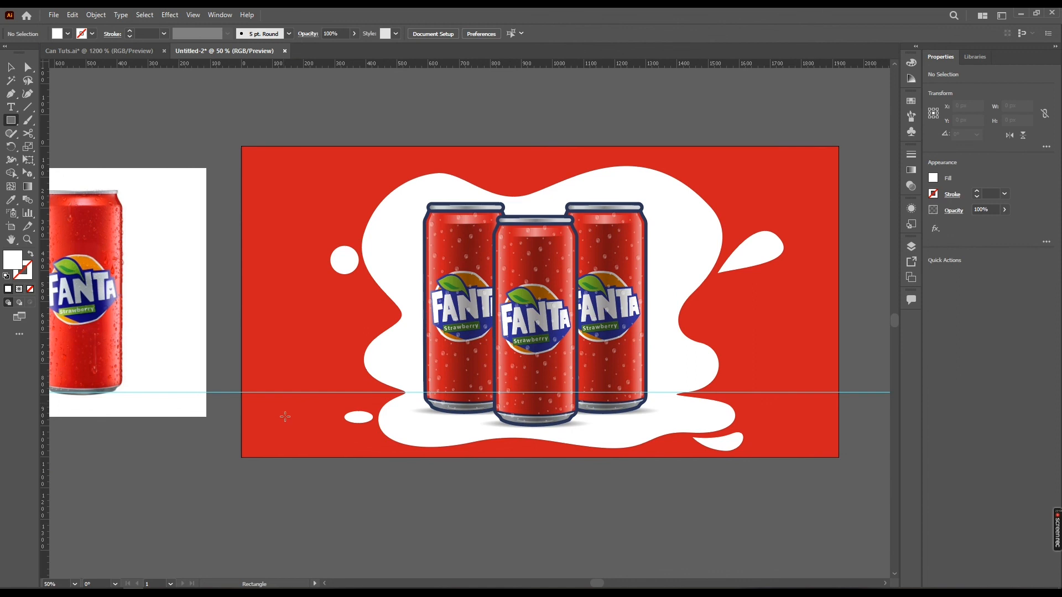
left_click_drag(242, 440, 839, 393)
key("v")
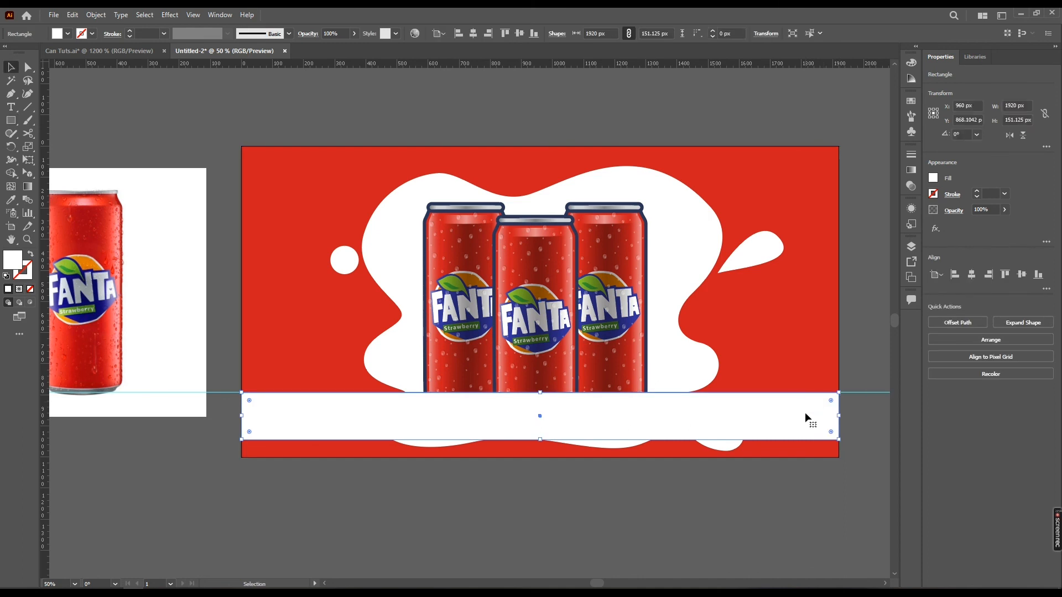
Fill the rectangle with a two-stop linear black gradient fading downward at -90° from 50% opacity to transparent
key("period")
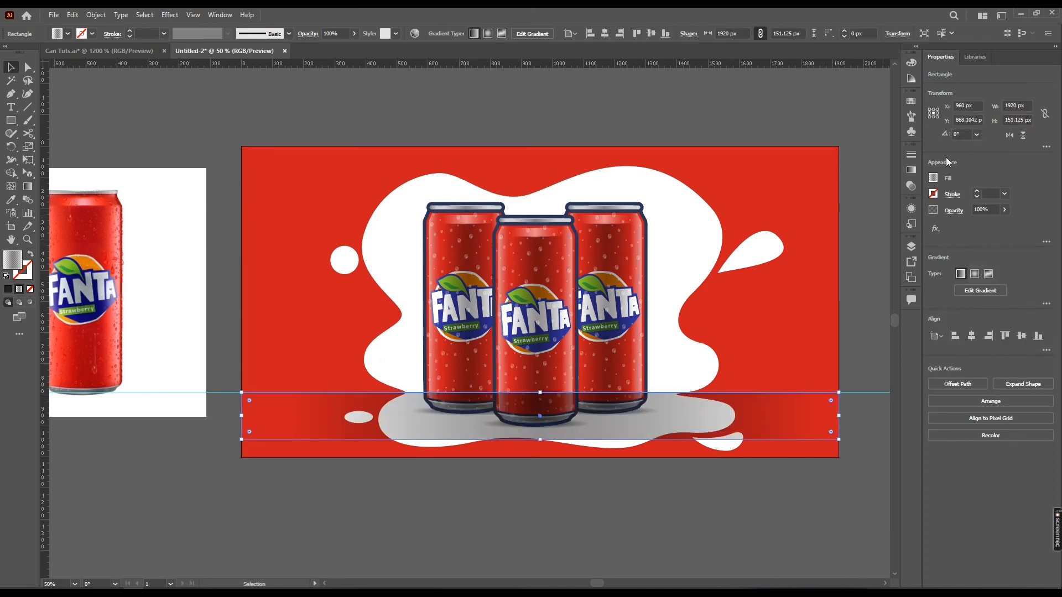
left_click(911, 170)
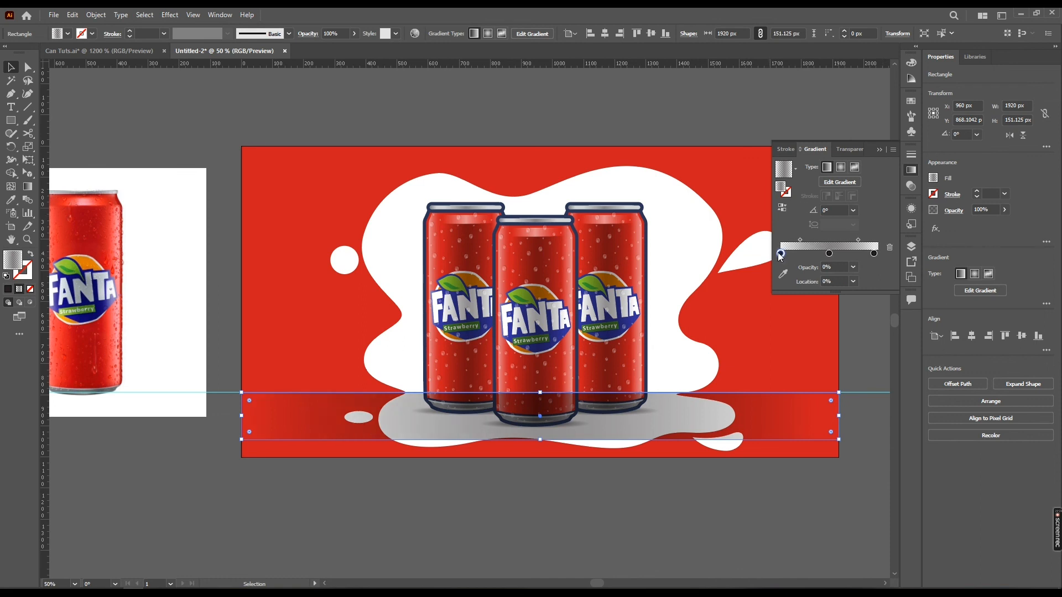
left_click_drag(780, 254, 784, 279)
left_click_drag(828, 254, 780, 256)
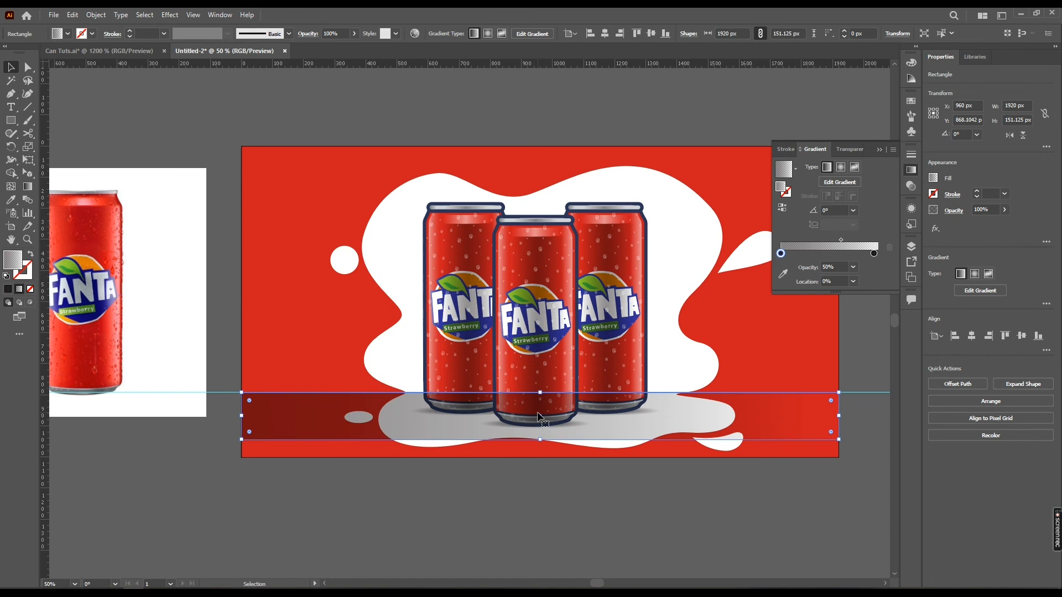
key("g")
mouse_move(557, 393)
left_mouse_down()
mouse_move(556, 436)
mouse_move(540, 431)
left_mouse_up()
left_click_drag(569, 374, 569, 423)
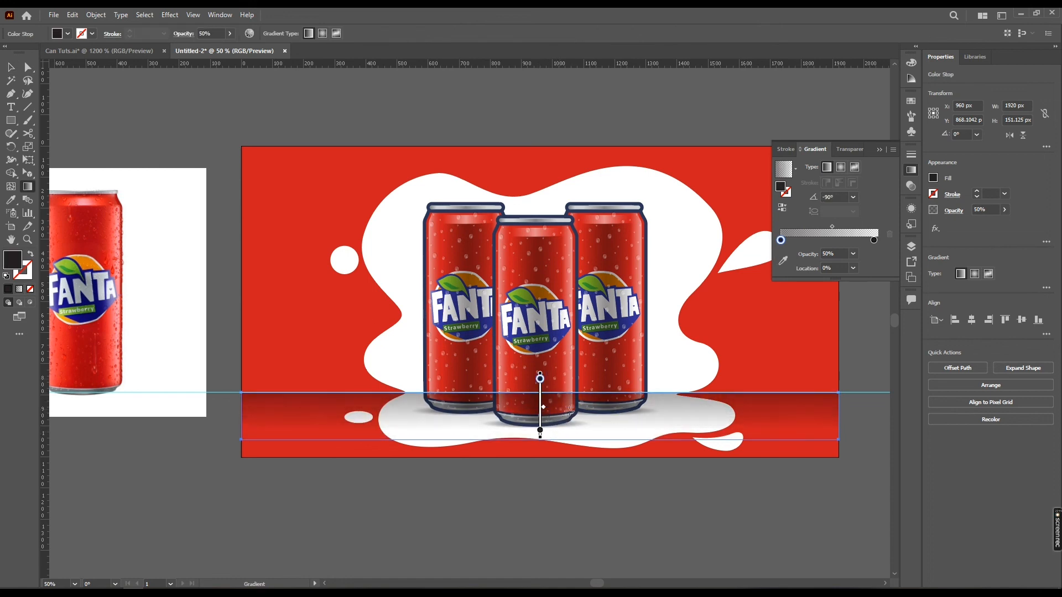
Arrange the gradient rectangle behind the three cans but above the white splash, with the lower droplets sent backward
key("v")
key("ctrl+]")
key("ctrl+]")
key("ctrl+[")
left_click(358, 418)
left_click(736, 439, "shift")
key("ctrl+[")
left_click(695, 463)
left_click_drag(689, 460, 577, 457)
Unlock the guides, delete the horizontal guide, and collapse the gradient settings
right_click(774, 366)
left_click(810, 479)
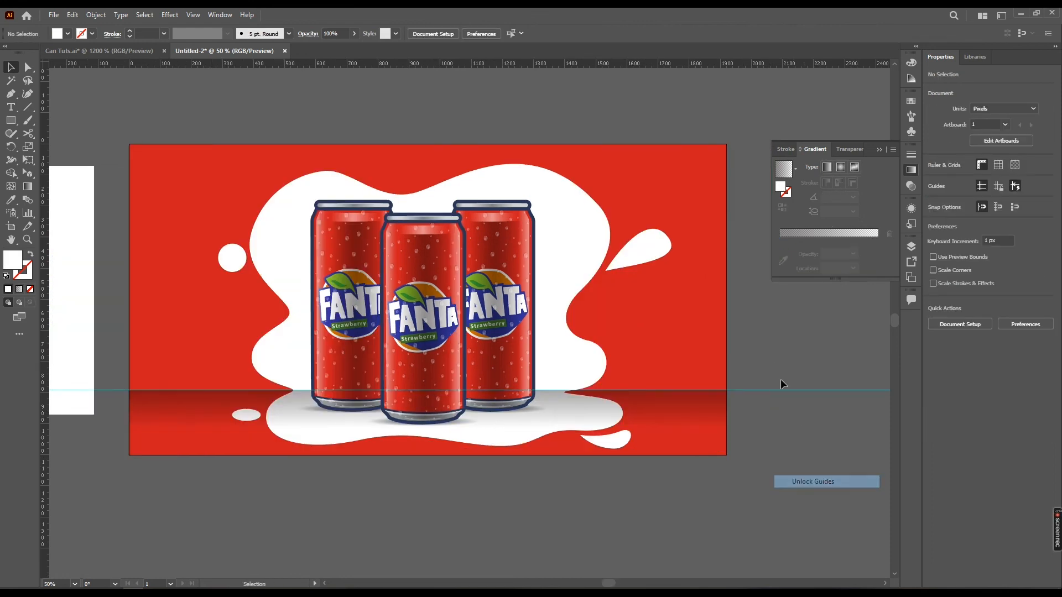
key("Delete")
left_click_drag(759, 368, 765, 356)
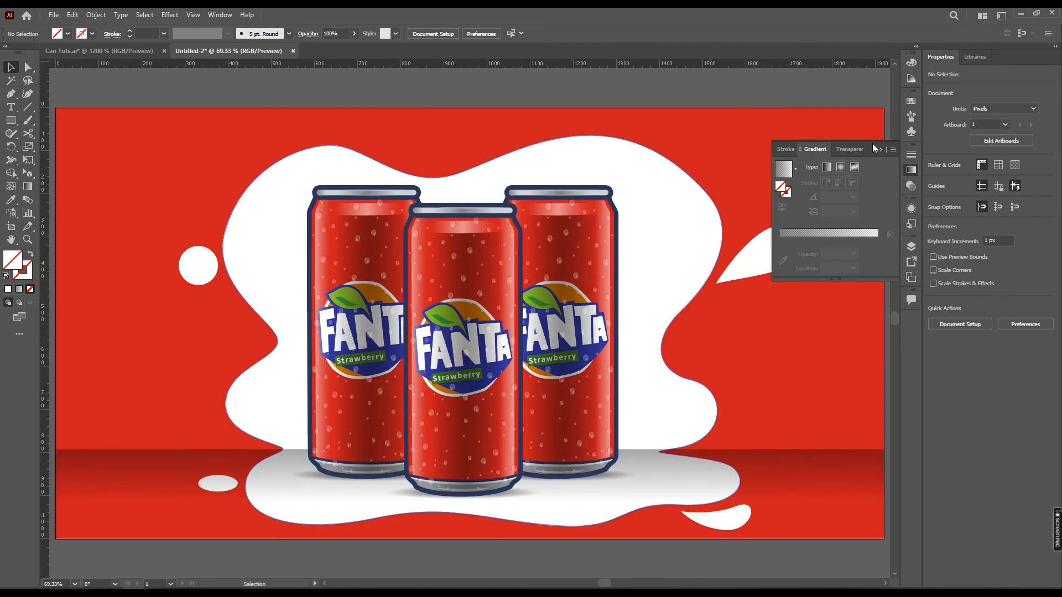
left_click(911, 169)
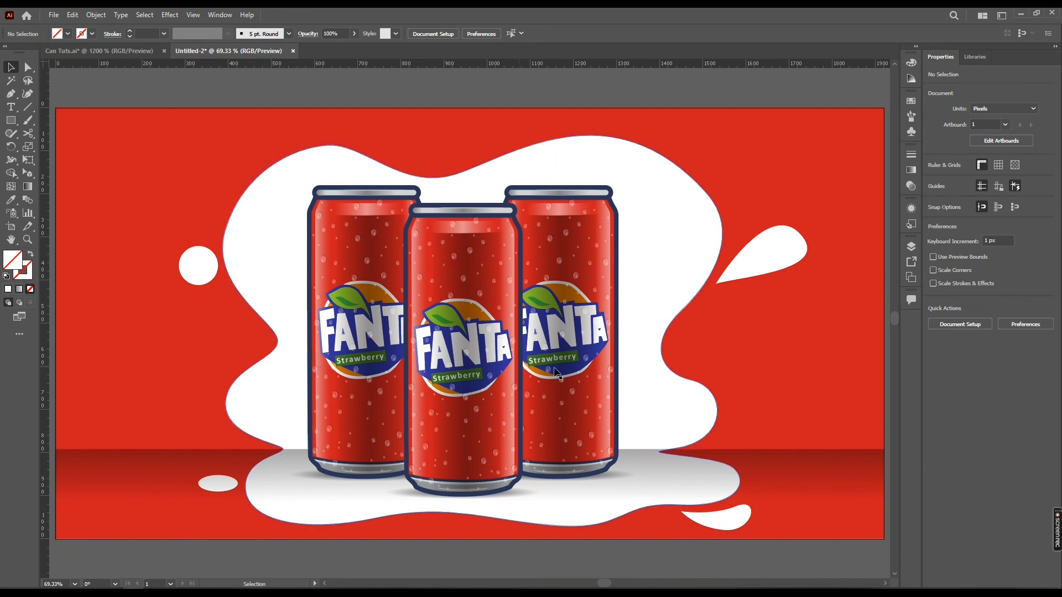
Directly select the left can's body path and change its fill to the orange swatch
scroll(314, 308, "up", 1)
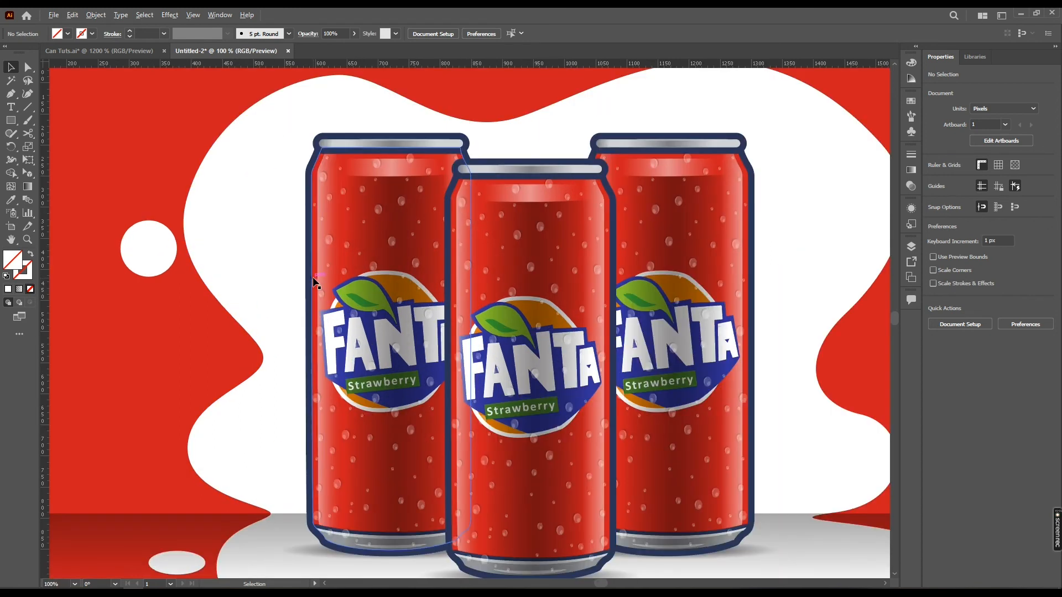
key("a")
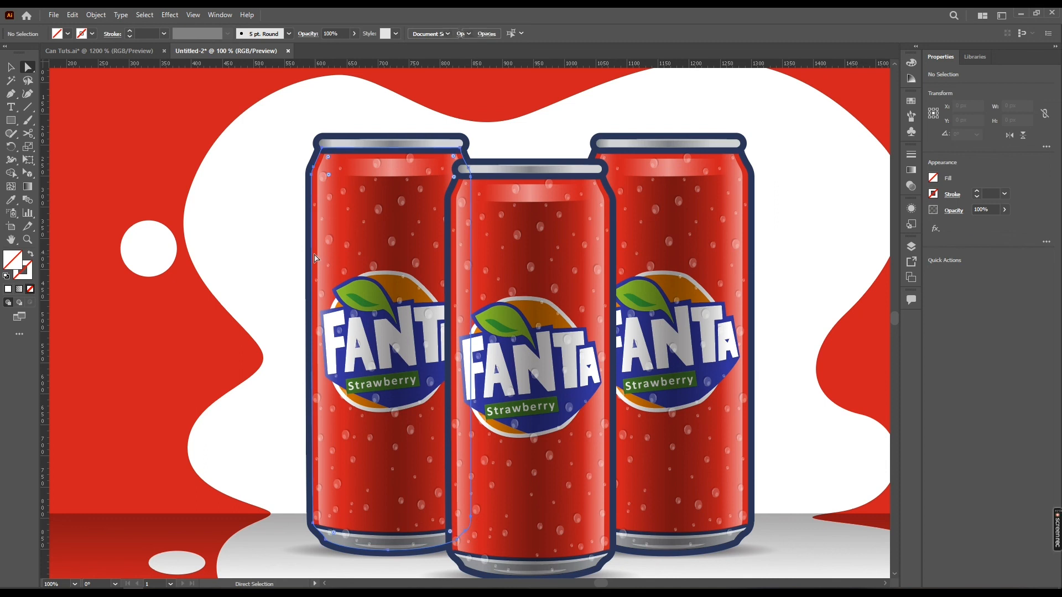
left_click(314, 258)
left_click(68, 34)
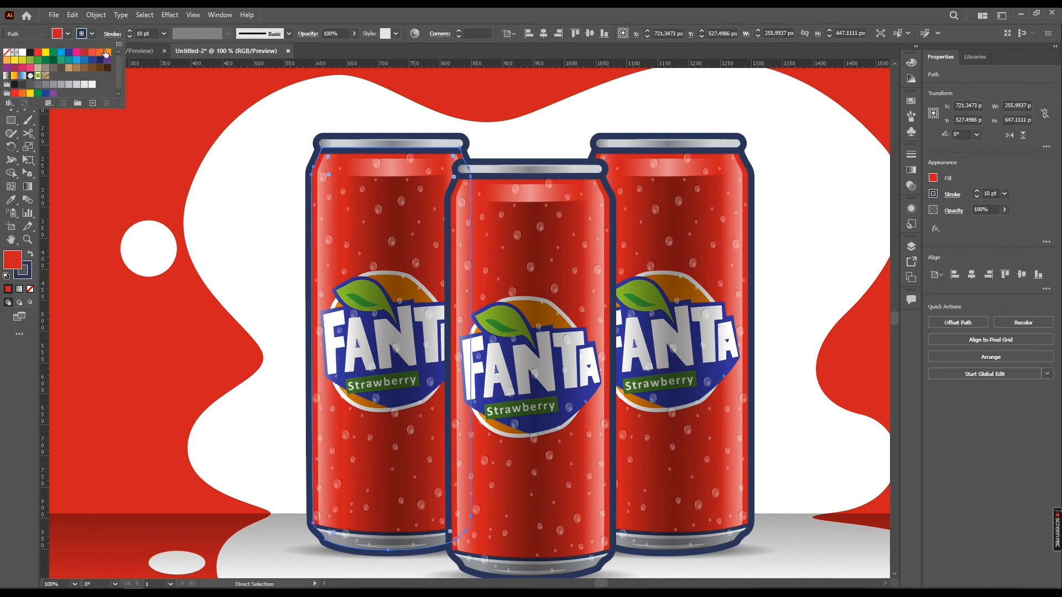
left_click(107, 52)
Directly select the right can's body path and change its fill to the blue swatch
left_click(744, 197)
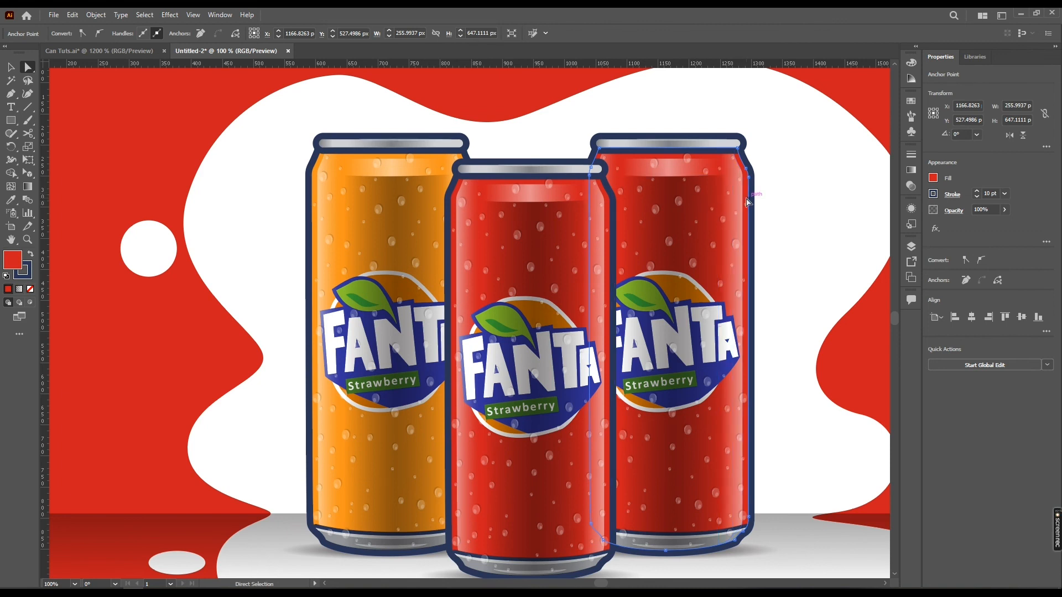
left_click(747, 202)
left_click(746, 202)
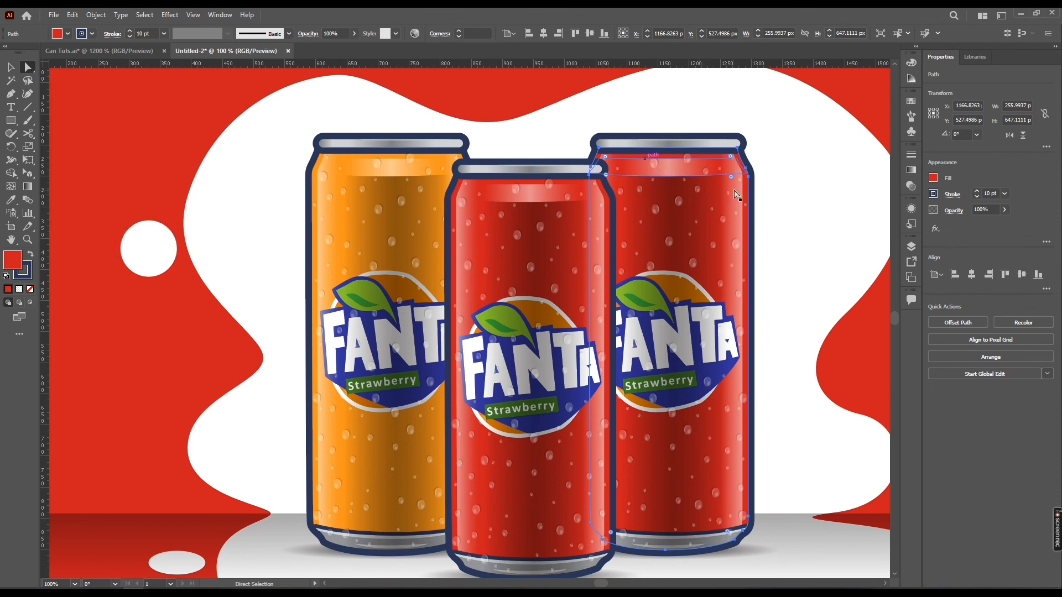
scroll(744, 194, "up", 2)
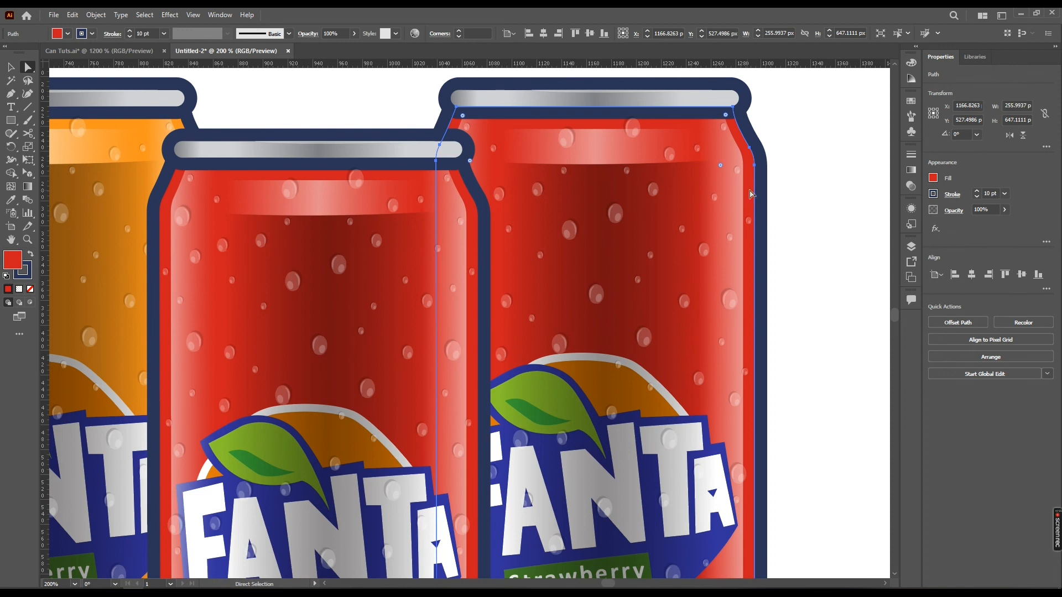
left_click(756, 191)
left_click(755, 191)
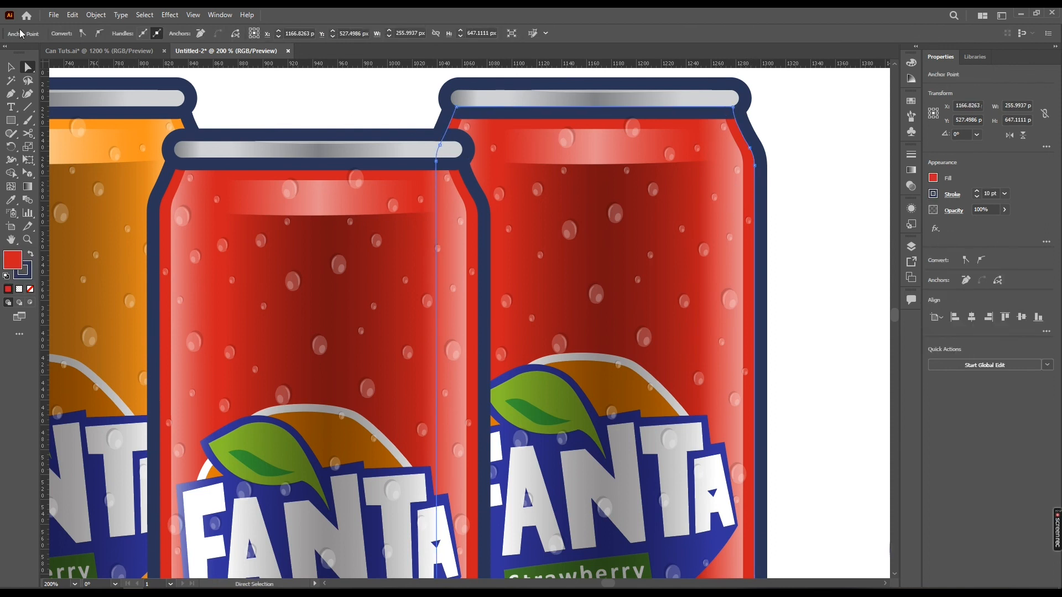
left_click(751, 206)
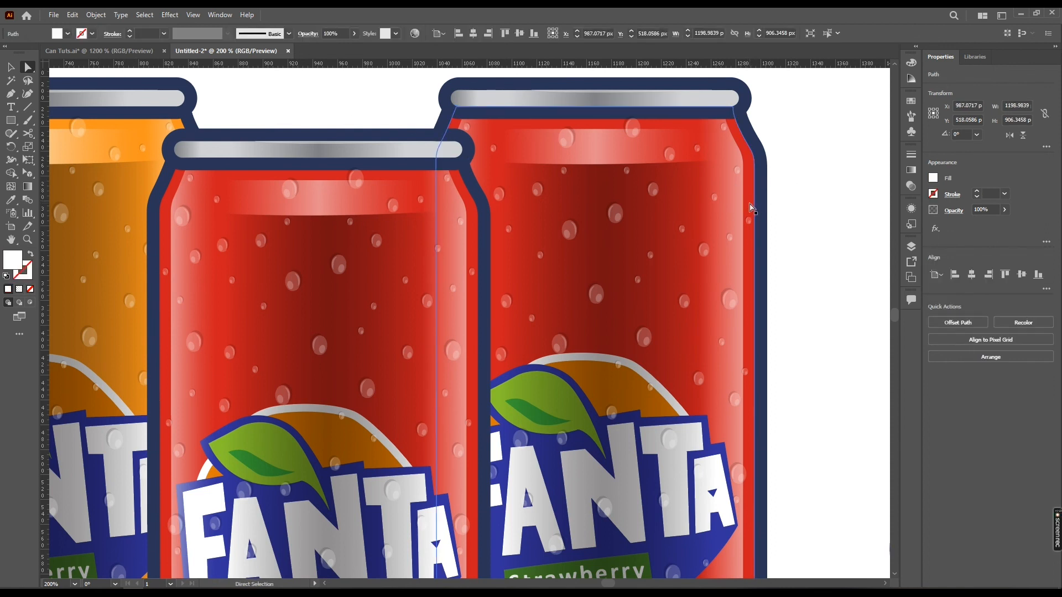
left_click(751, 206)
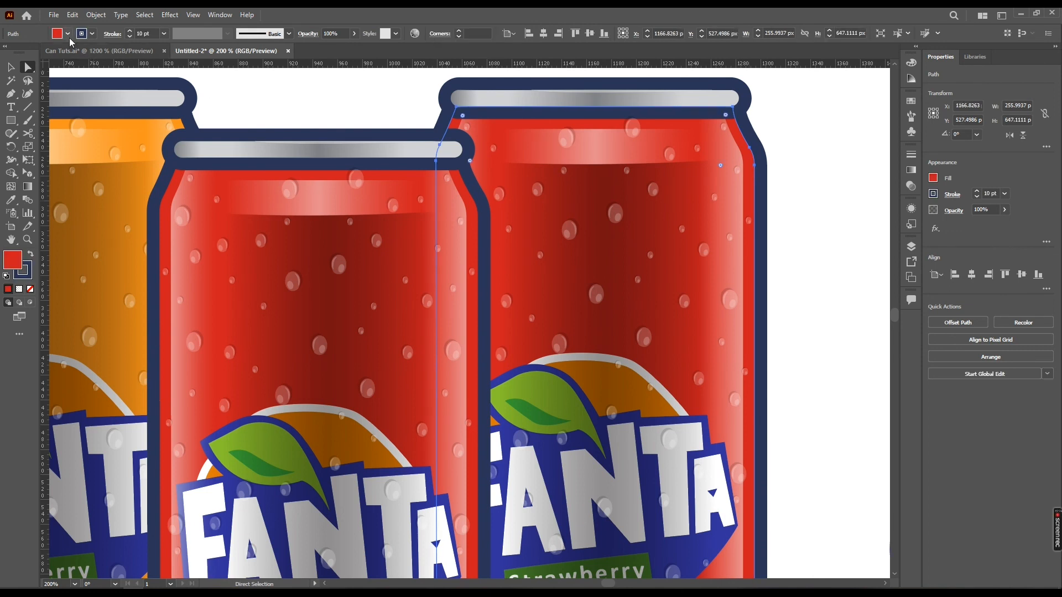
left_click(67, 34)
left_click(81, 63)
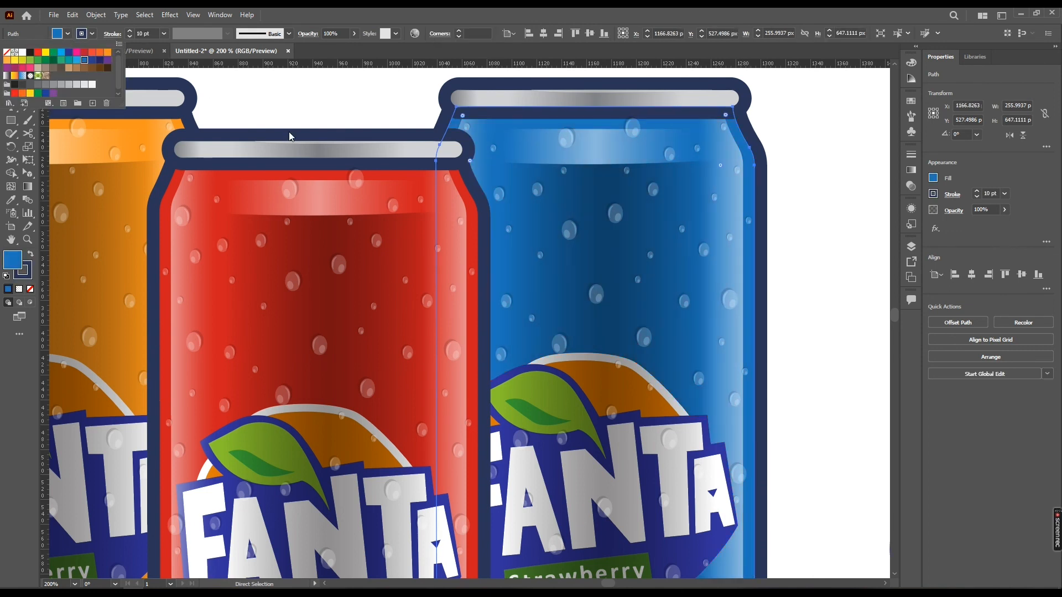
key("Escape")
Review the whole artboard with the three coloured cans and the splash, leaving nothing selected
scroll(779, 197, "down", 2)
key("v")
left_click(793, 183)
scroll(793, 182, "down", 1)
left_click_drag(788, 184, 591, 203)
left_click_drag(518, 317, 555, 335)
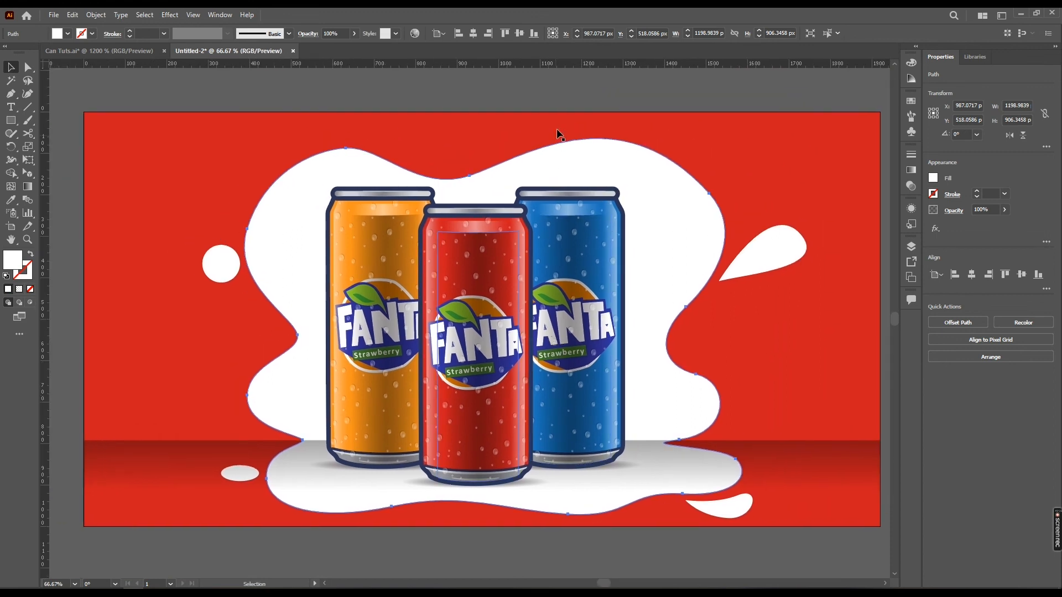
left_click(560, 104)
scroll(562, 100, "up", 1)
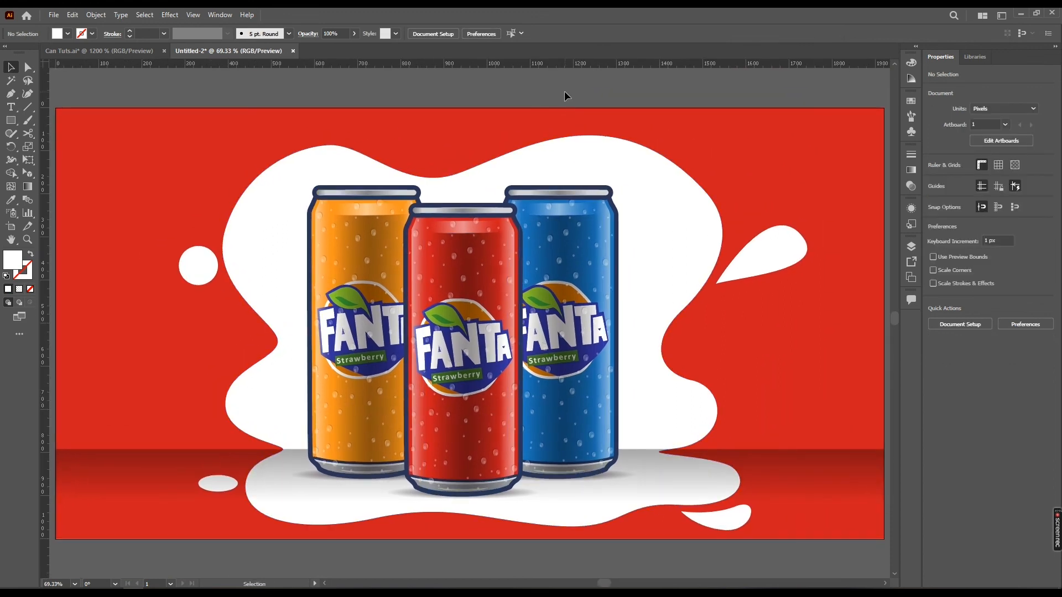